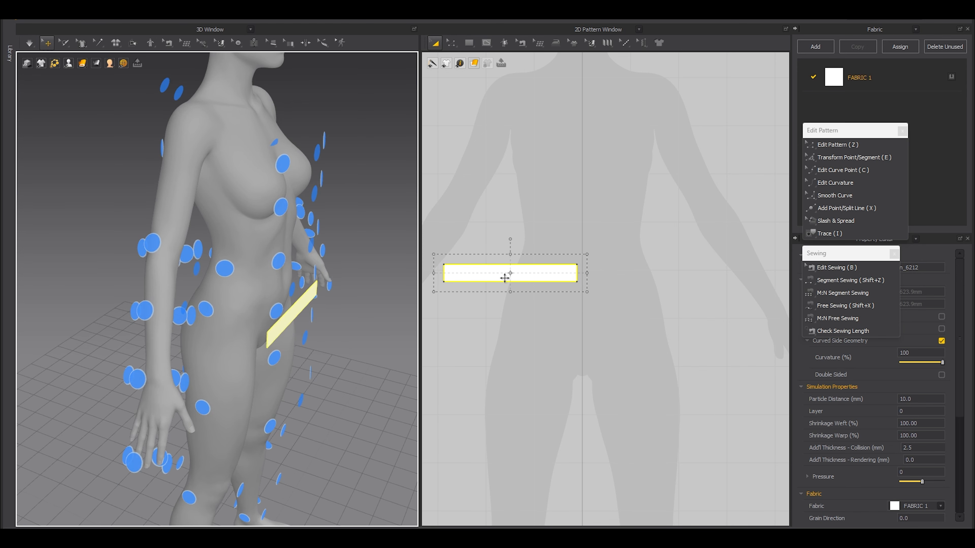
# - Place the band on the arrangement point at the avatar's right hip and hide the arrangement points
pyautogui.click(208, 313)
pyautogui.moveTo(233, 370); pyautogui.dragTo(179, 353, button='right')
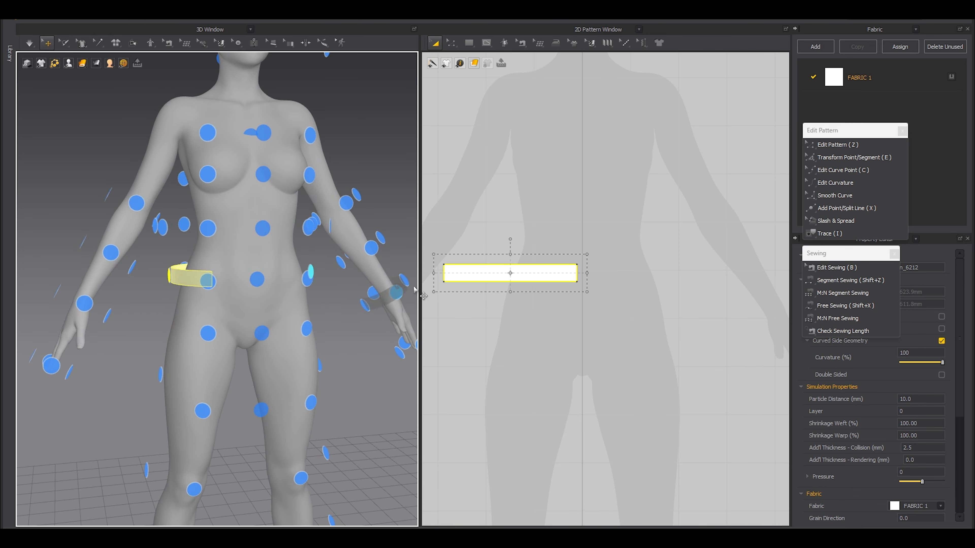
pyautogui.scroll(-2, 503, 277)
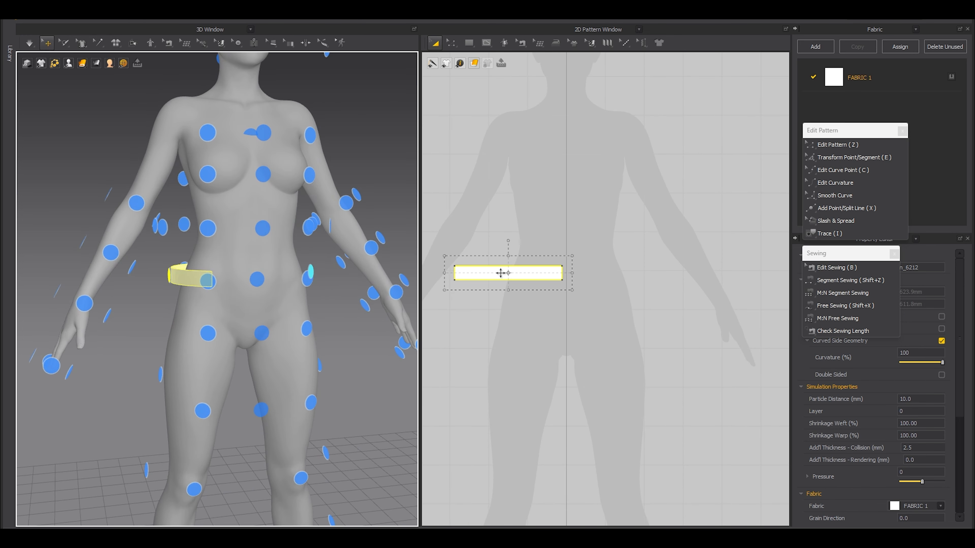
pyautogui.hotkey('shift', 'f')
# - Widen the band slightly and paste a linked mirrored copy level with it on the other side of the body
pyautogui.moveTo(466, 273); pyautogui.dragTo(498, 272, button='middle')
pyautogui.moveTo(476, 271)
pyautogui.mouseDown()
pyautogui.moveTo(459, 270)
pyautogui.moveTo(473, 272)
pyautogui.mouseUp()
pyautogui.hotkey('ctrl', 'c')
pyautogui.hotkey('ctrl', 'v')
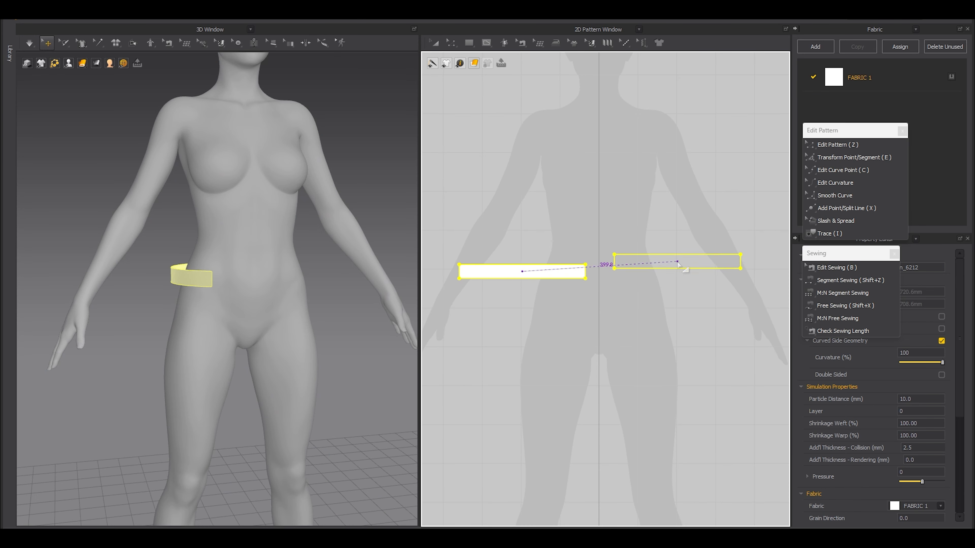
pyautogui.click(677, 274)
# - Sew the inner short ends of the two bands together, and sew their outer short ends together
pyautogui.hotkey('shift', 'z')
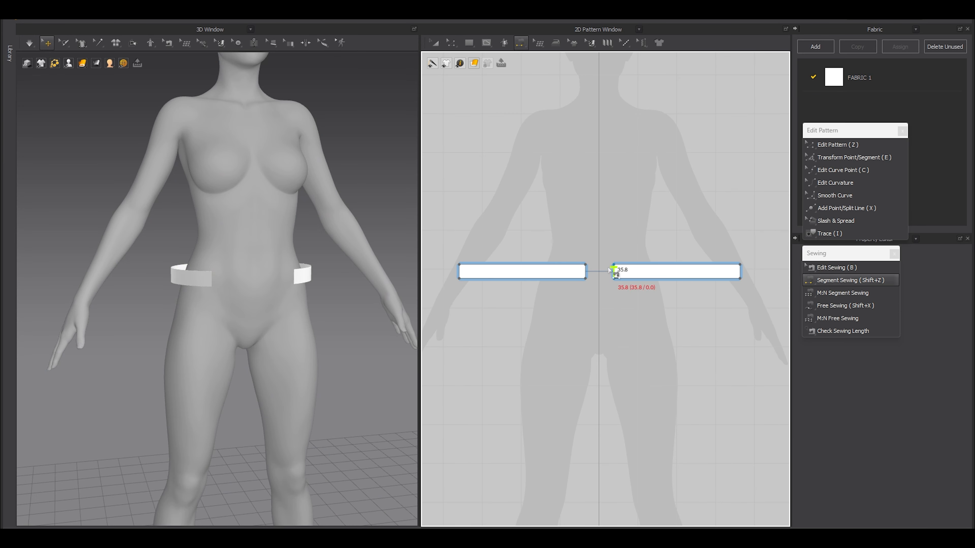
pyautogui.click(611, 275)
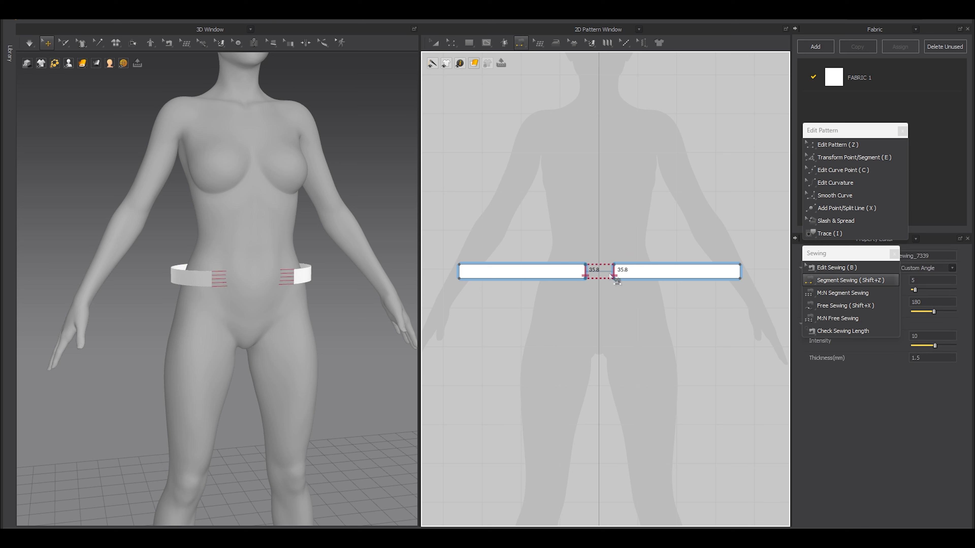
pyautogui.click(460, 275)
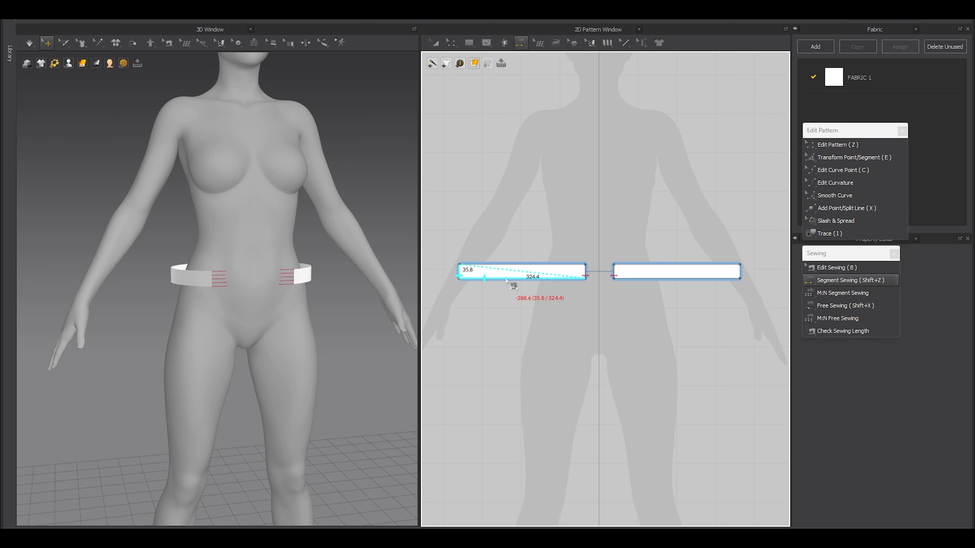
pyautogui.click(741, 275)
# - Try a short simulation of the sewn bands around the hips and undo it
pyautogui.press('a')
pyautogui.moveTo(315, 314); pyautogui.dragTo(260, 320, button='right')
pyautogui.press('space')
pyautogui.press('space')
pyautogui.hotkey('ctrl', 'z')
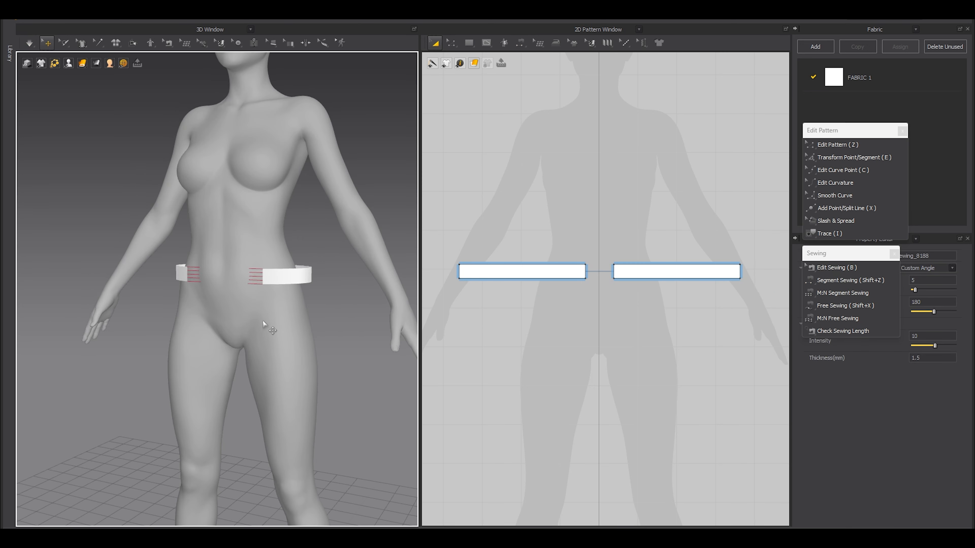
# - Widen the mirrored waistband pieces until their inner ends nearly meet, and simulate them on the avatar
pyautogui.click(540, 275)
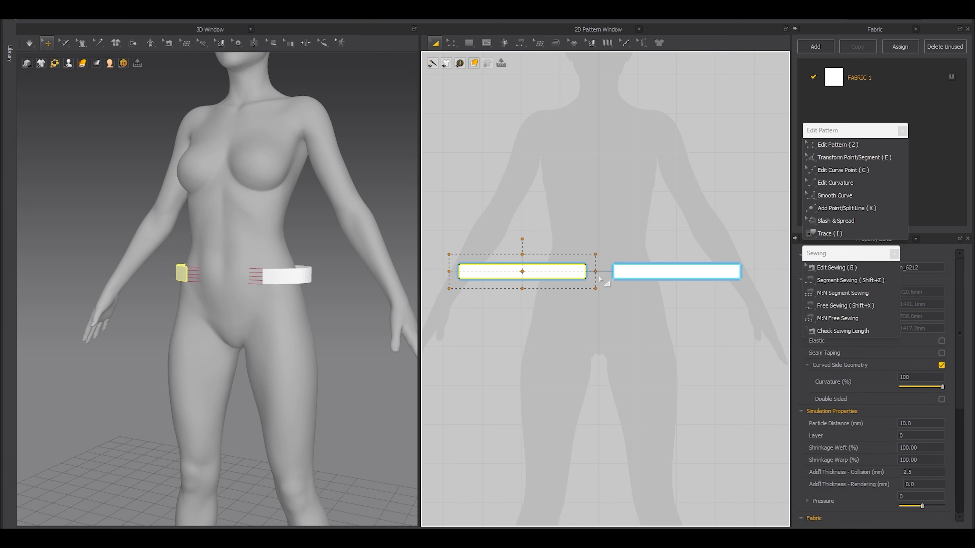
pyautogui.moveTo(594, 274); pyautogui.dragTo(606, 271)
pyautogui.moveTo(374, 333); pyautogui.dragTo(401, 340, button='right')
pyautogui.press('space')
pyautogui.scroll(5, 307, 334)
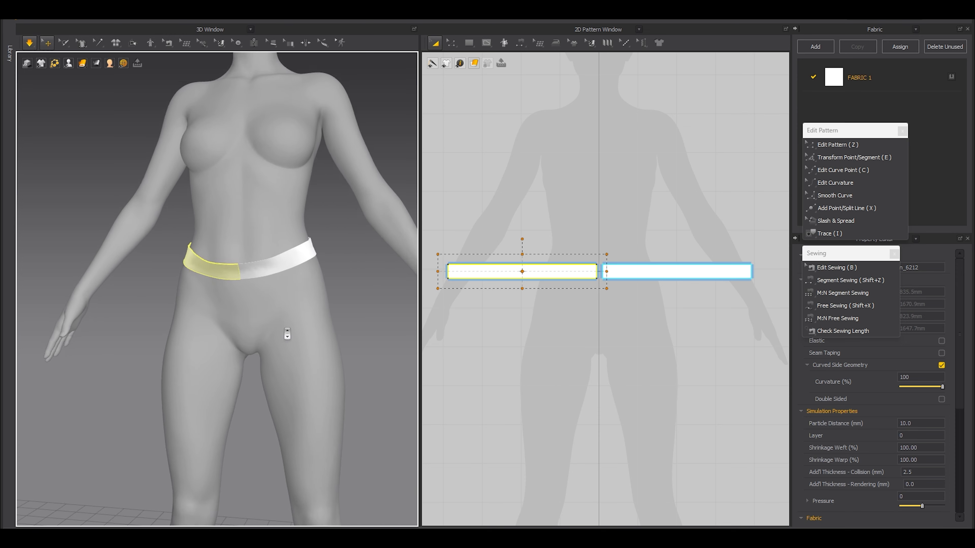
# - Pull the simulating waistband down onto the hips and level it at the front, sides and back before stopping the simulation
pyautogui.moveTo(317, 250); pyautogui.dragTo(325, 277)
pyautogui.moveTo(230, 284); pyautogui.dragTo(303, 292, button='right')
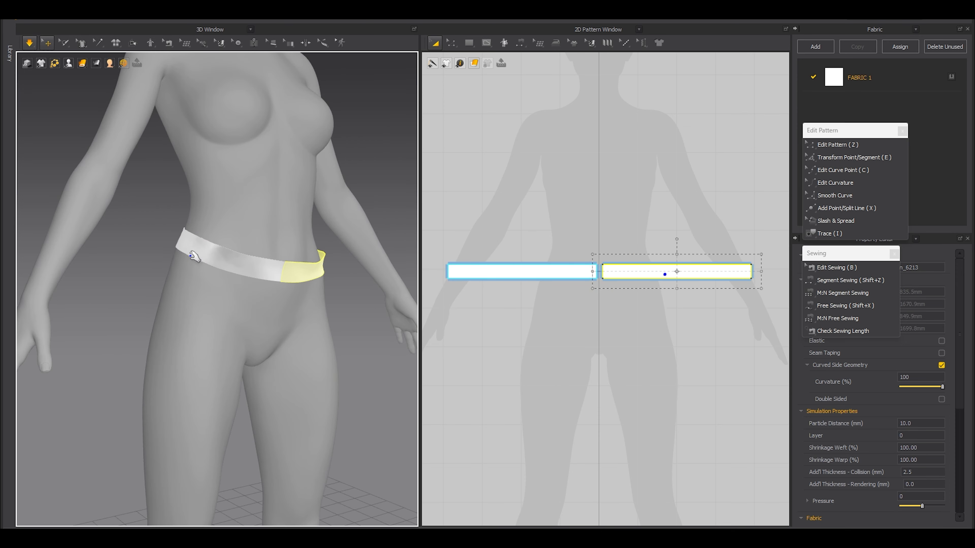
pyautogui.moveTo(189, 252); pyautogui.dragTo(172, 291)
pyautogui.moveTo(115, 288); pyautogui.dragTo(202, 284, button='right')
pyautogui.moveTo(125, 246); pyautogui.dragTo(125, 294)
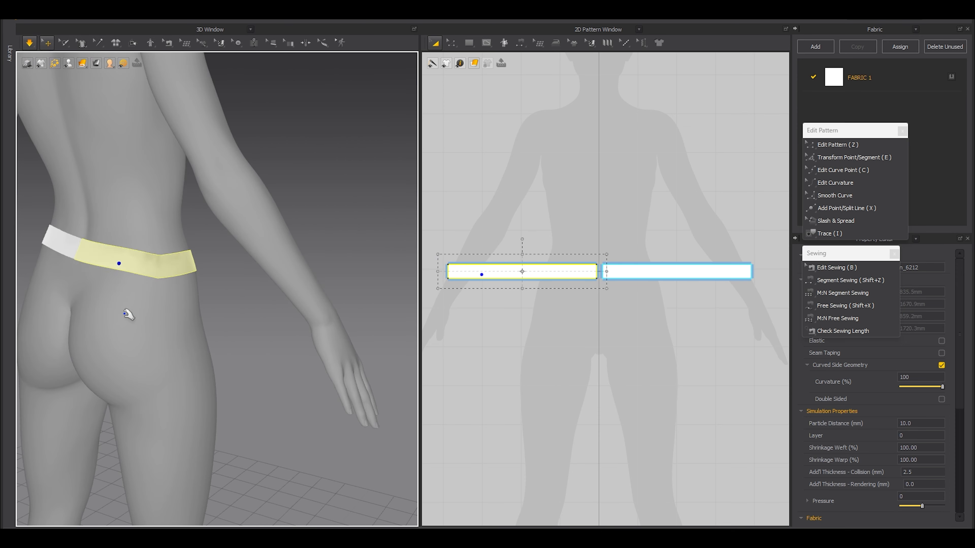
pyautogui.moveTo(127, 299); pyautogui.dragTo(160, 343, button='right')
pyautogui.moveTo(160, 343); pyautogui.dragTo(310, 347, button='middle')
pyautogui.moveTo(150, 261); pyautogui.dragTo(143, 312)
pyautogui.moveTo(143, 312); pyautogui.dragTo(278, 333, button='right')
pyautogui.moveTo(278, 333); pyautogui.dragTo(283, 366)
pyautogui.moveTo(283, 365); pyautogui.dragTo(265, 380, button='right')
pyautogui.moveTo(185, 403); pyautogui.dragTo(238, 384, button='middle')
pyautogui.moveTo(215, 382); pyautogui.dragTo(254, 374, button='right')
pyautogui.moveTo(173, 314); pyautogui.dragTo(232, 361)
pyautogui.moveTo(330, 367); pyautogui.dragTo(268, 363, button='right')
pyautogui.moveTo(302, 366); pyautogui.dragTo(236, 351, button='middle')
pyautogui.moveTo(337, 305); pyautogui.dragTo(223, 352)
pyautogui.scroll(-3, 224, 352)
pyautogui.moveTo(226, 316); pyautogui.dragTo(212, 319)
pyautogui.moveTo(199, 345); pyautogui.dragTo(291, 347, button='right')
pyautogui.moveTo(207, 309); pyautogui.dragTo(230, 319)
pyautogui.moveTo(180, 359); pyautogui.dragTo(255, 364, button='right')
pyautogui.scroll(2, 255, 363)
pyautogui.moveTo(234, 332); pyautogui.dragTo(239, 328)
pyautogui.moveTo(155, 324); pyautogui.dragTo(141, 337)
pyautogui.moveTo(326, 324); pyautogui.dragTo(337, 327)
pyautogui.moveTo(364, 295); pyautogui.dragTo(338, 301, button='right')
pyautogui.scroll(-2, 330, 303)
pyautogui.moveTo(169, 312); pyautogui.dragTo(159, 309)
pyautogui.scroll(1, 159, 309)
pyautogui.scroll(-2, 520, 301)
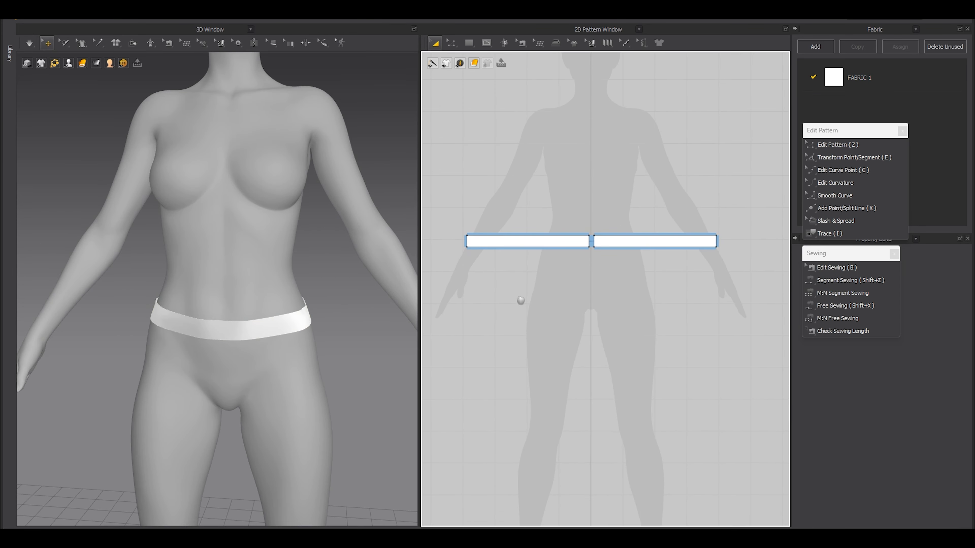
# - Select both waistband pieces and freeze them
pyautogui.click(504, 241)
pyautogui.keyDown('shift'); pyautogui.click(626, 239); pyautogui.keyUp('shift')
pyautogui.rightClick(284, 326)
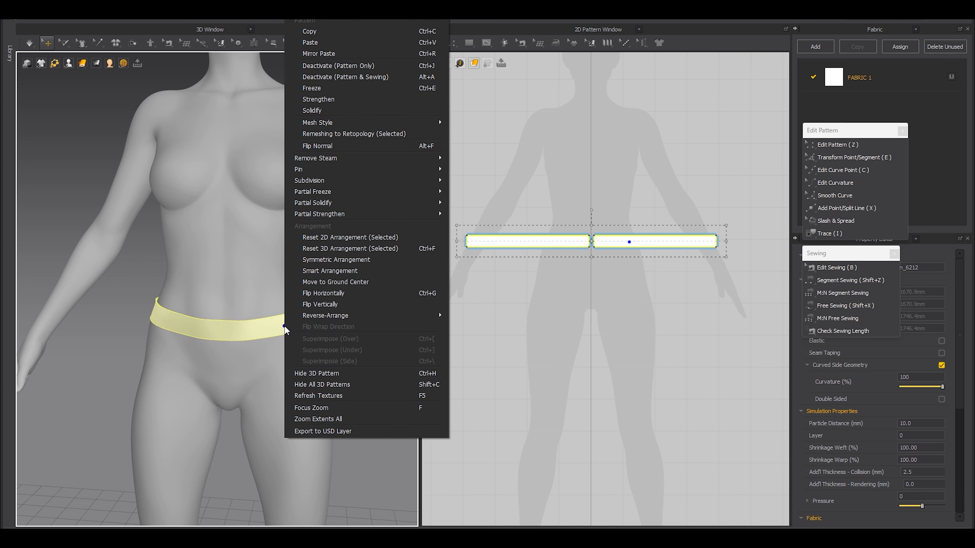
pyautogui.click(326, 91)
# - Draw a rectangular pattern piece about 279 mm wide over the avatar's right leg, below the waistband
pyautogui.scroll(-2, 580, 330)
pyautogui.moveTo(568, 332); pyautogui.dragTo(572, 278, button='middle')
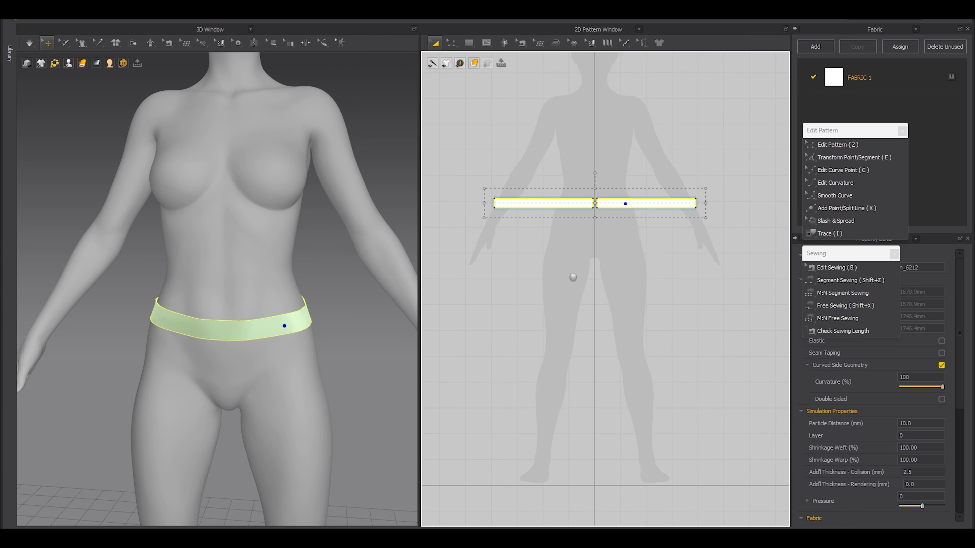
pyautogui.press('s')
pyautogui.moveTo(507, 232); pyautogui.dragTo(579, 369)
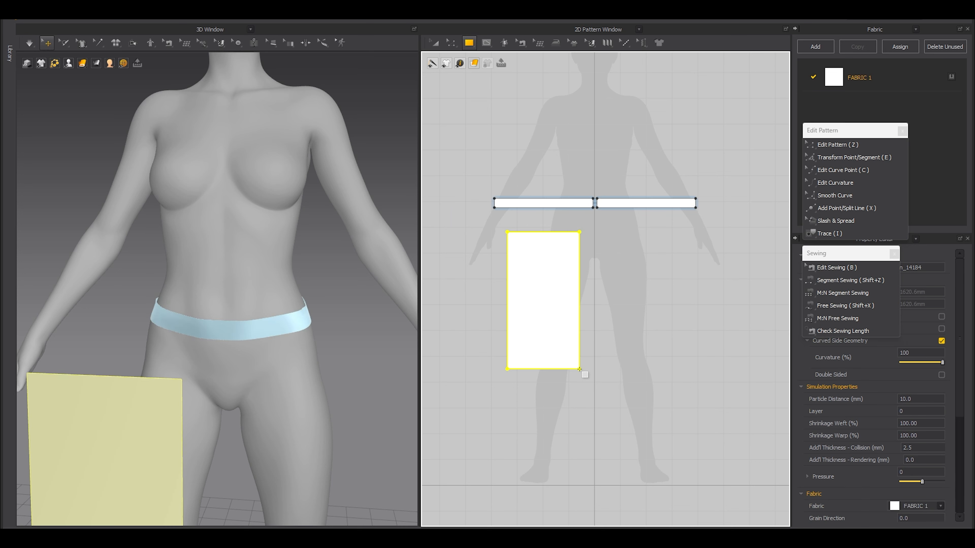
# - Shorten the rectangular leg piece by raising its bottom edge
pyautogui.moveTo(180, 427); pyautogui.dragTo(207, 352, button='middle')
pyautogui.scroll(-3, 207, 359)
pyautogui.moveTo(207, 363); pyautogui.dragTo(177, 367, button='right')
pyautogui.scroll(2, 196, 377)
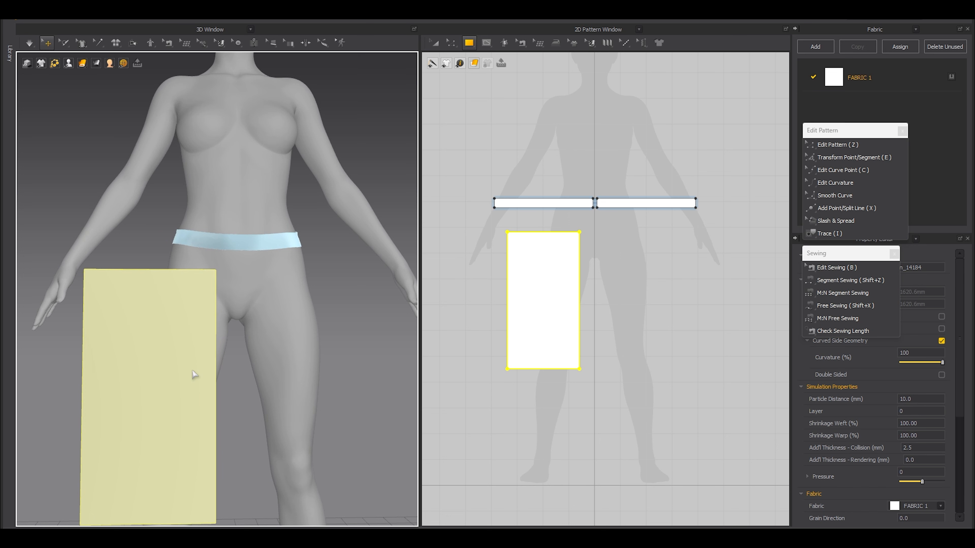
pyautogui.scroll(3, 550, 302)
pyautogui.press('z')
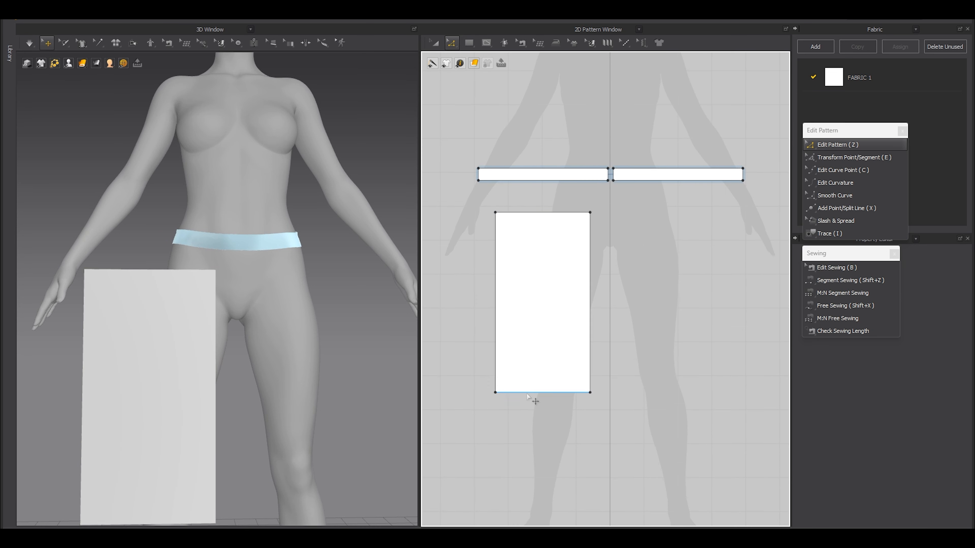
# - Add two points to the leg piece's top edge, one about 75 mm from the inner corner and one nearer the outer corner
pyautogui.press('x')
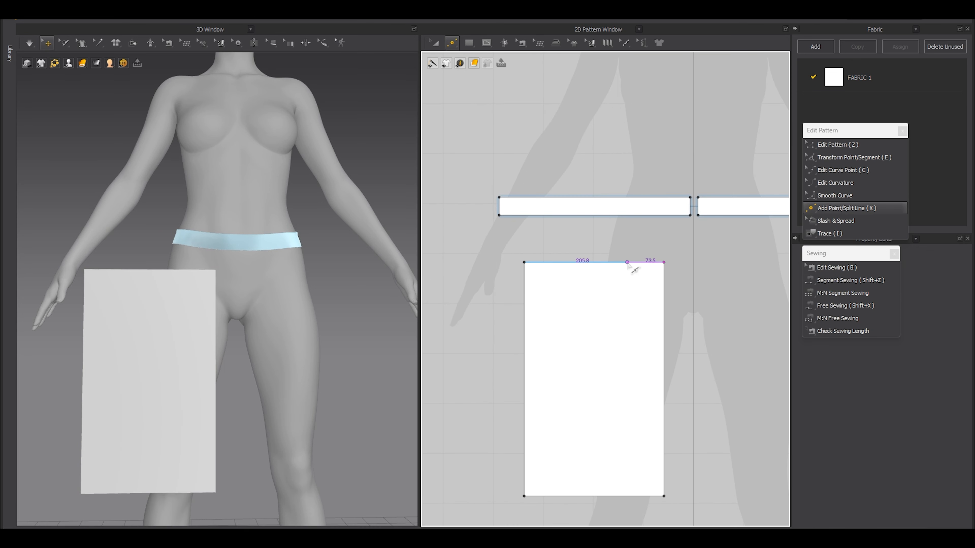
pyautogui.click(627, 262)
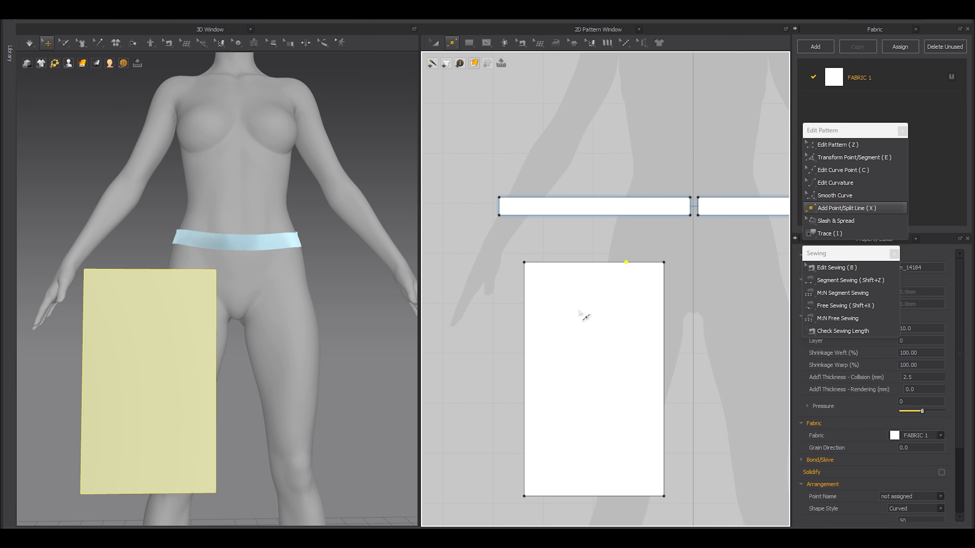
pyautogui.press('z')
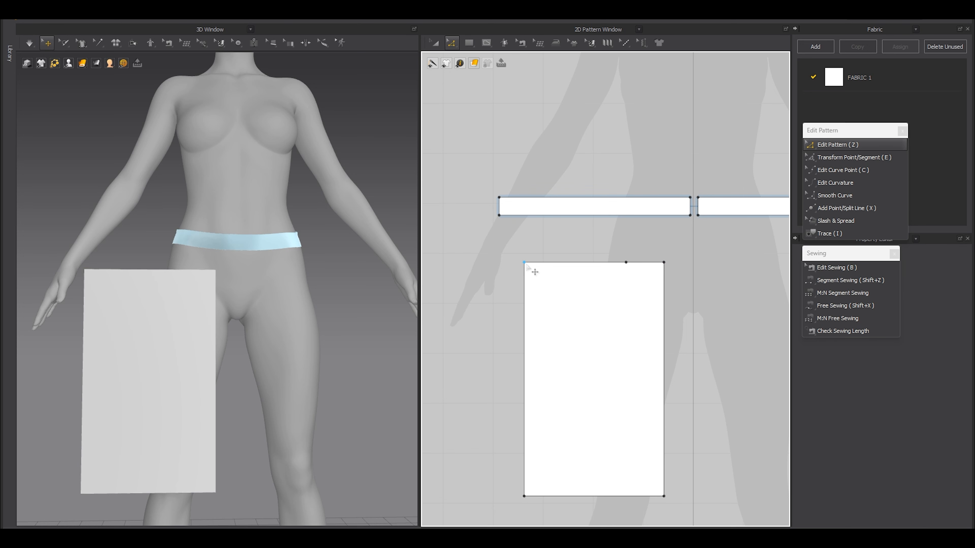
pyautogui.press('x')
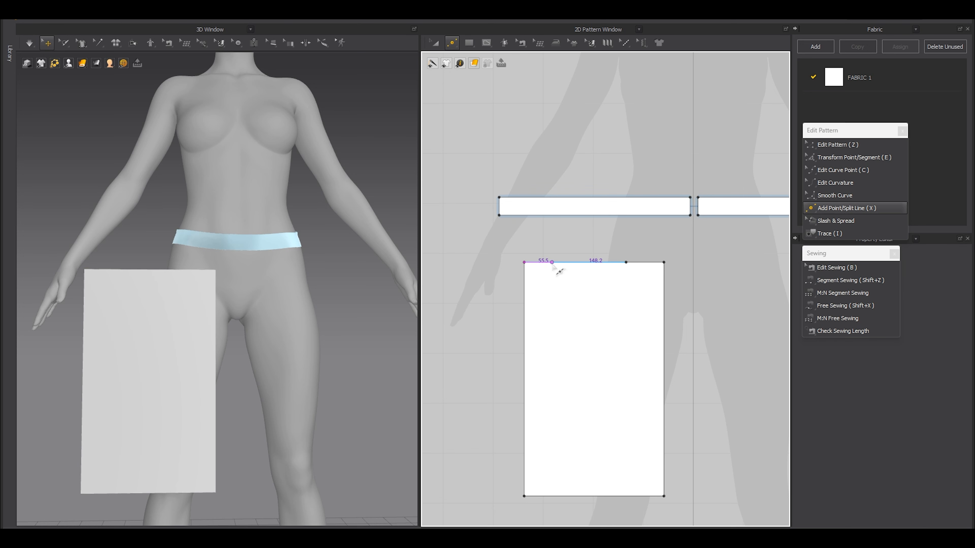
pyautogui.click(555, 263)
# - Lower the leg piece's outer top corner and round the outer side outward into a smooth hip curve
pyautogui.press('z')
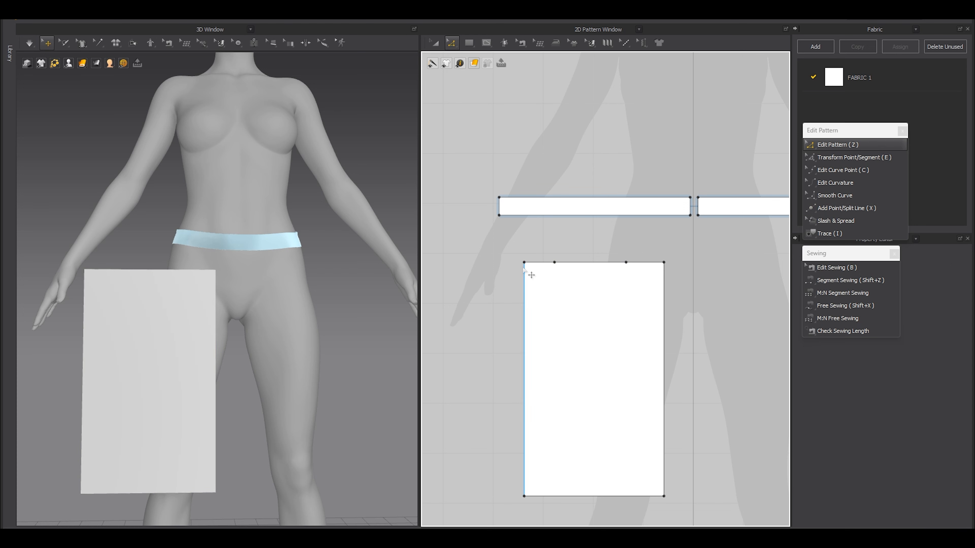
pyautogui.moveTo(524, 263); pyautogui.dragTo(524, 310)
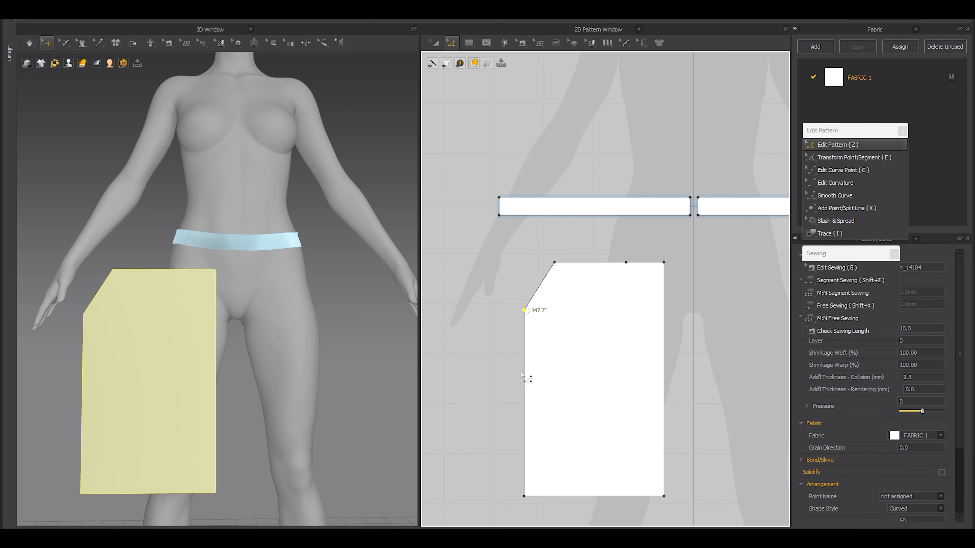
pyautogui.moveTo(521, 373); pyautogui.dragTo(499, 343)
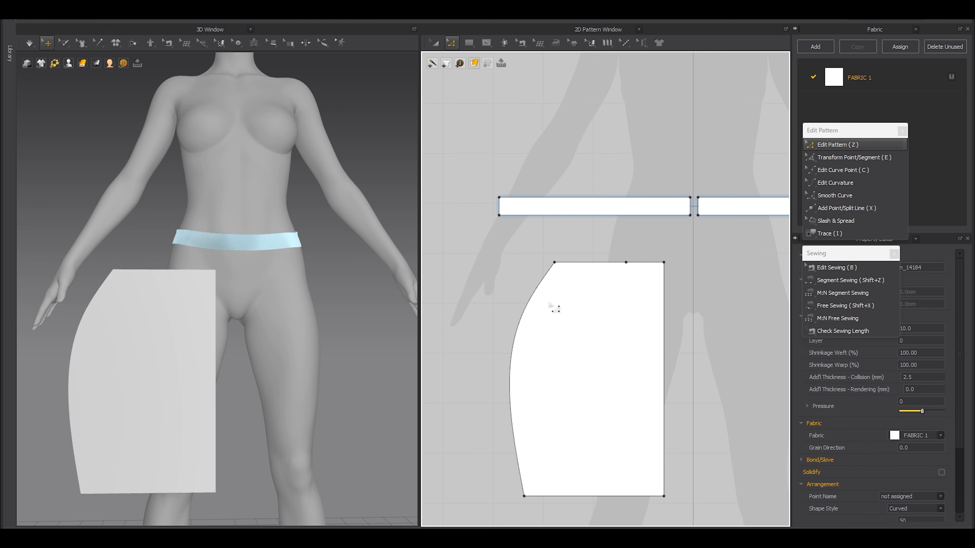
# - Lower the leg piece's inner top corner, curve the edge above it inward as the crotch line, and adjust the crotch corner
pyautogui.moveTo(664, 263); pyautogui.dragTo(656, 339)
pyautogui.press('c')
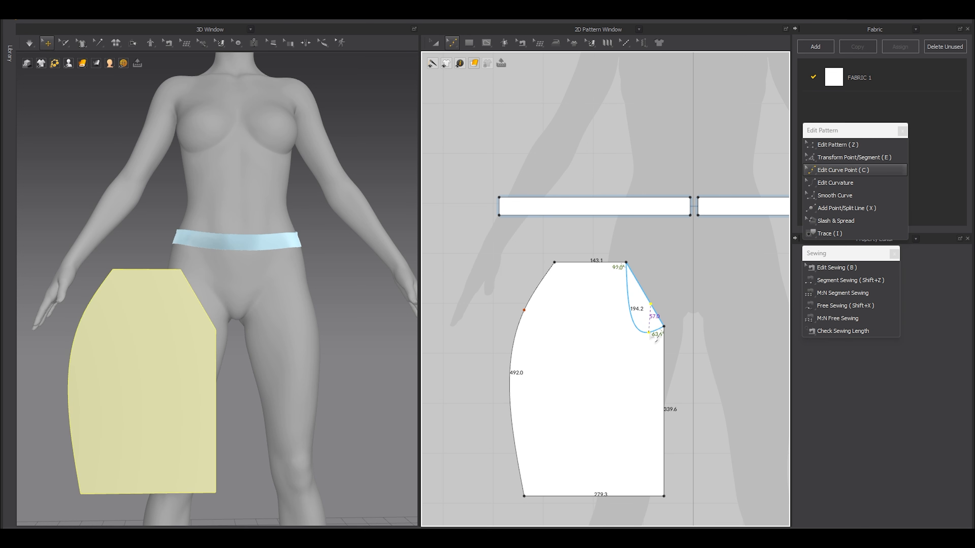
pyautogui.press('z')
pyautogui.click(664, 327)
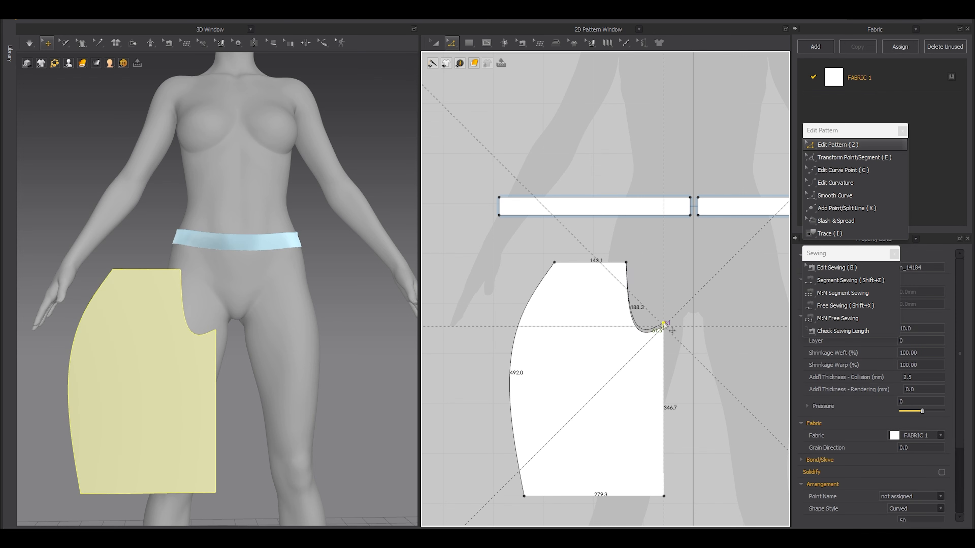
# - Refine the crotch line by raising its curve point, and shift the inner waist corner outward
pyautogui.scroll(3, 654, 298)
pyautogui.press('c')
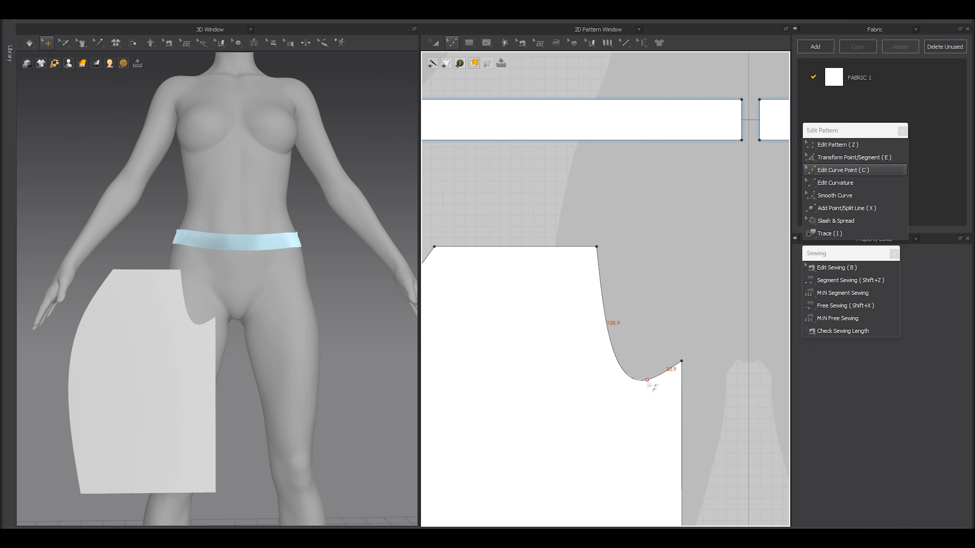
pyautogui.moveTo(647, 381); pyautogui.dragTo(643, 367)
pyautogui.moveTo(596, 246); pyautogui.dragTo(577, 247)
pyautogui.scroll(-3, 577, 251)
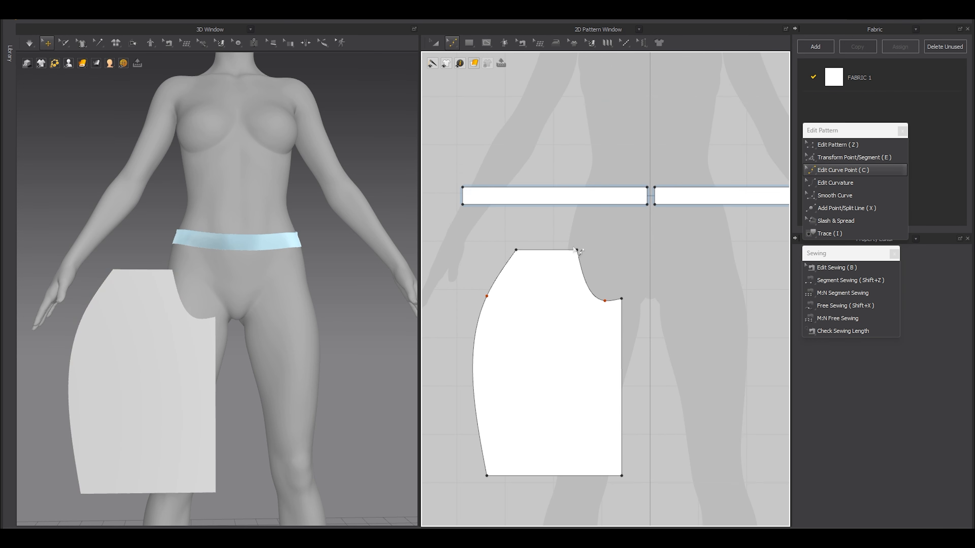
# - Move the leg piece's outer waist corner outward to lengthen the waist edge
pyautogui.press('z')
pyautogui.click(516, 250)
pyautogui.scroll(-3, 516, 252)
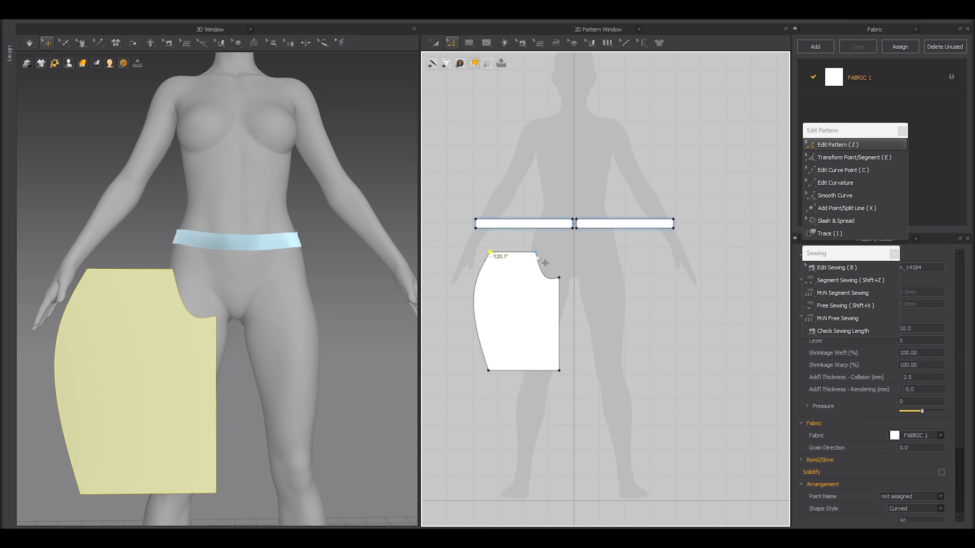
# - Scale the whole leg piece wider and shift it slightly toward the avatar's right side
pyautogui.press('a')
pyautogui.click(523, 310)
pyautogui.moveTo(566, 312); pyautogui.dragTo(583, 316)
pyautogui.moveTo(535, 339); pyautogui.dragTo(523, 340)
pyautogui.click(514, 389)
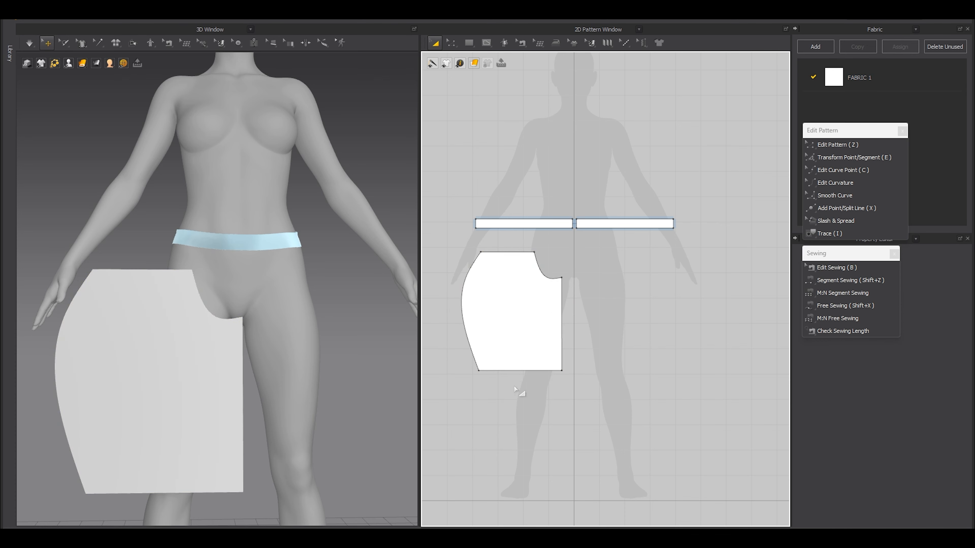
# - Copy the leg piece and paste the duplicate beside its outer side
pyautogui.scroll(-5, 173, 406)
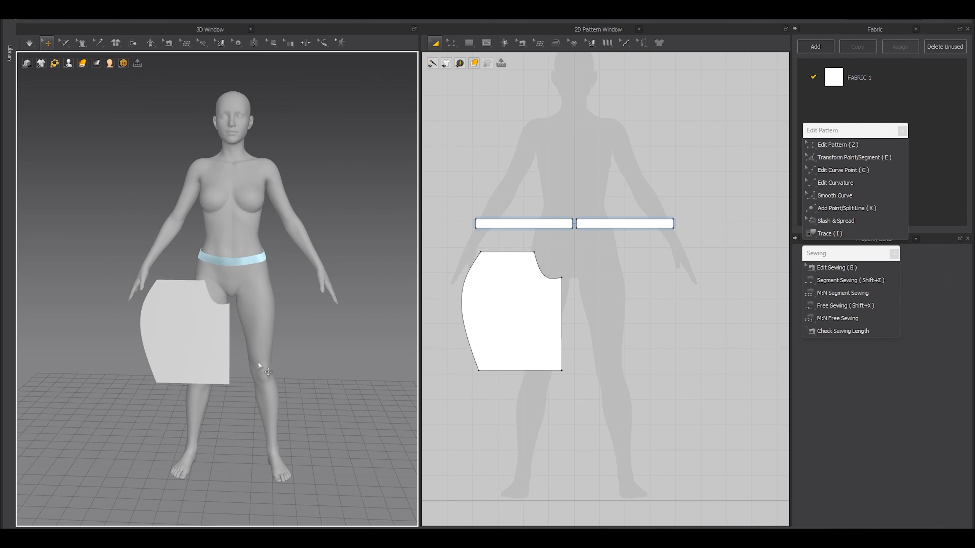
pyautogui.scroll(3, 495, 261)
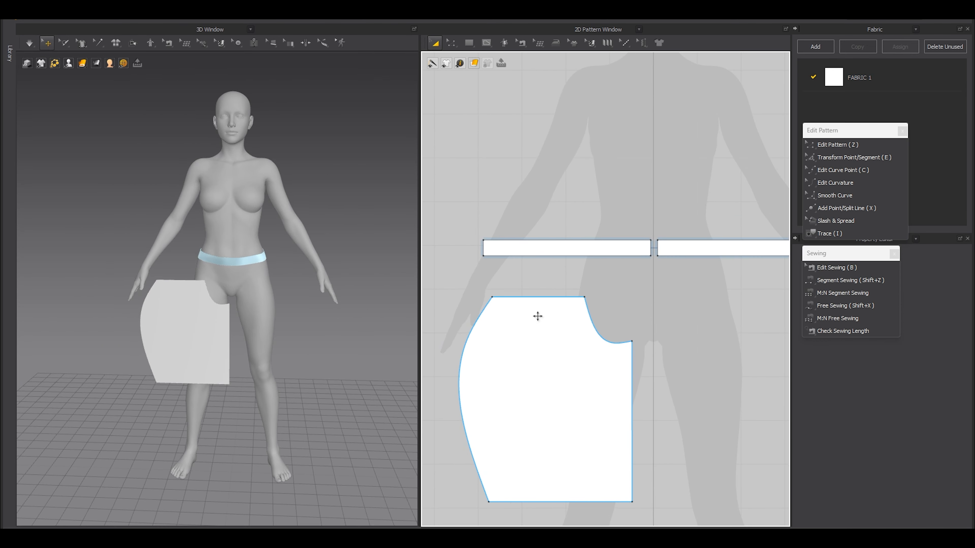
pyautogui.click(551, 333)
pyautogui.scroll(-5, 629, 327)
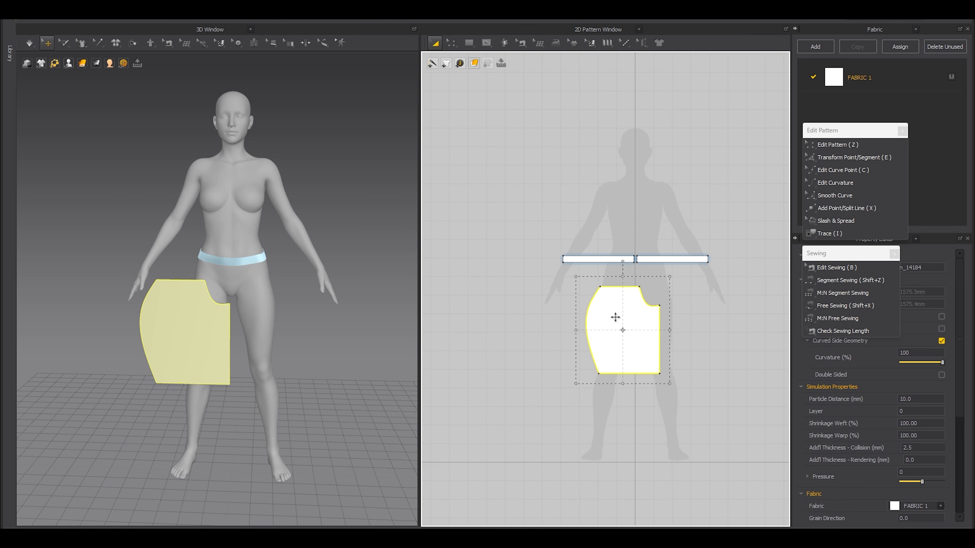
pyautogui.rightClick(615, 317)
pyautogui.click(601, 339)
pyautogui.hotkey('ctrl', 'c')
pyautogui.hotkey('ctrl', 'v')
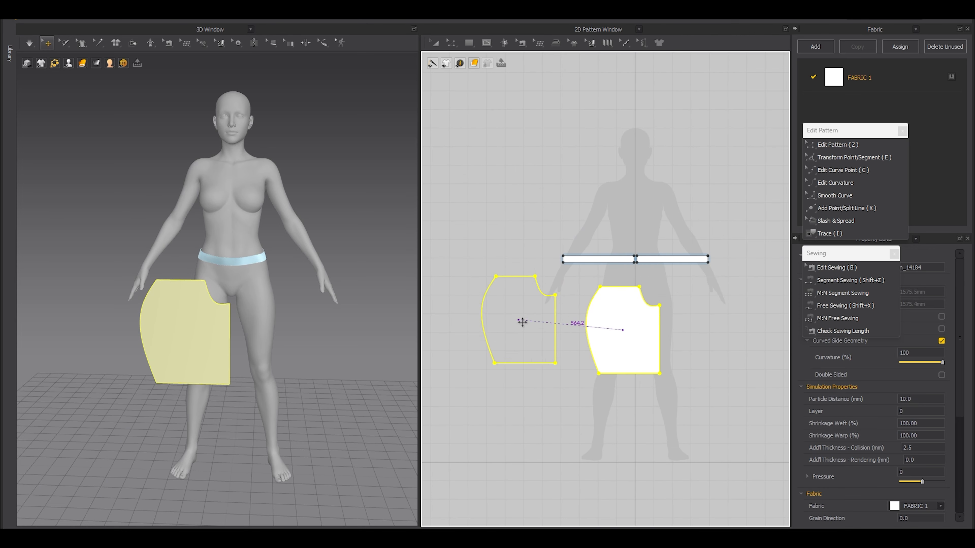
pyautogui.click(542, 337)
pyautogui.scroll(5, 652, 331)
pyautogui.moveTo(231, 347); pyautogui.dragTo(361, 331, button='middle')
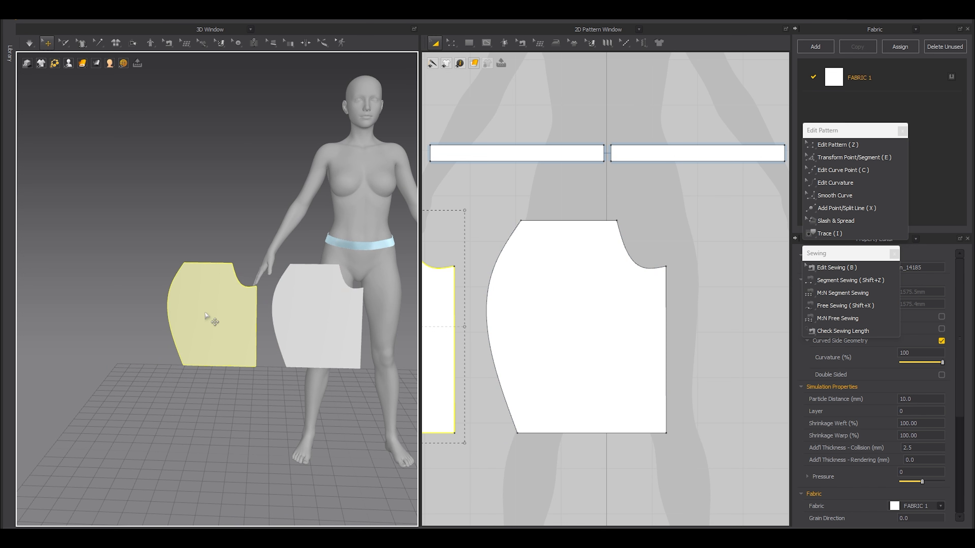
# - Flip the duplicated leg piece horizontally so it mirrors the original as the back piece
pyautogui.rightClick(205, 313)
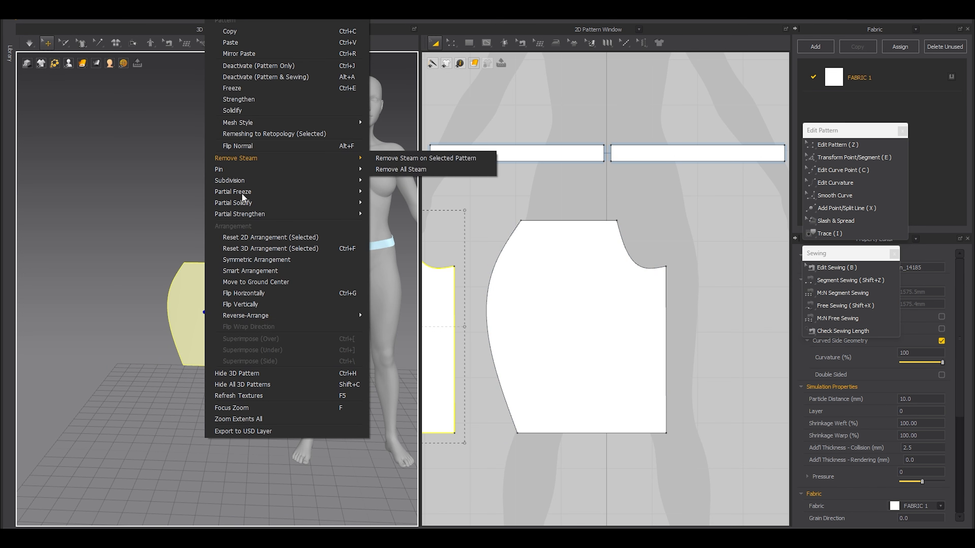
pyautogui.click(244, 148)
pyautogui.moveTo(242, 256); pyautogui.dragTo(261, 373, button='right')
# - Position the flipped leg piece behind the avatar's hip and move the front leg piece closer to the body
pyautogui.moveTo(201, 305); pyautogui.dragTo(158, 356)
pyautogui.moveTo(204, 418); pyautogui.dragTo(197, 330, button='right')
pyautogui.scroll(2, 197, 330)
pyautogui.scroll(2, 198, 331)
pyautogui.moveTo(198, 331); pyautogui.dragTo(345, 303, button='middle')
pyautogui.moveTo(292, 307); pyautogui.dragTo(284, 295, button='right')
pyautogui.moveTo(248, 303); pyautogui.dragTo(211, 295)
pyautogui.moveTo(326, 342); pyautogui.dragTo(284, 347, button='right')
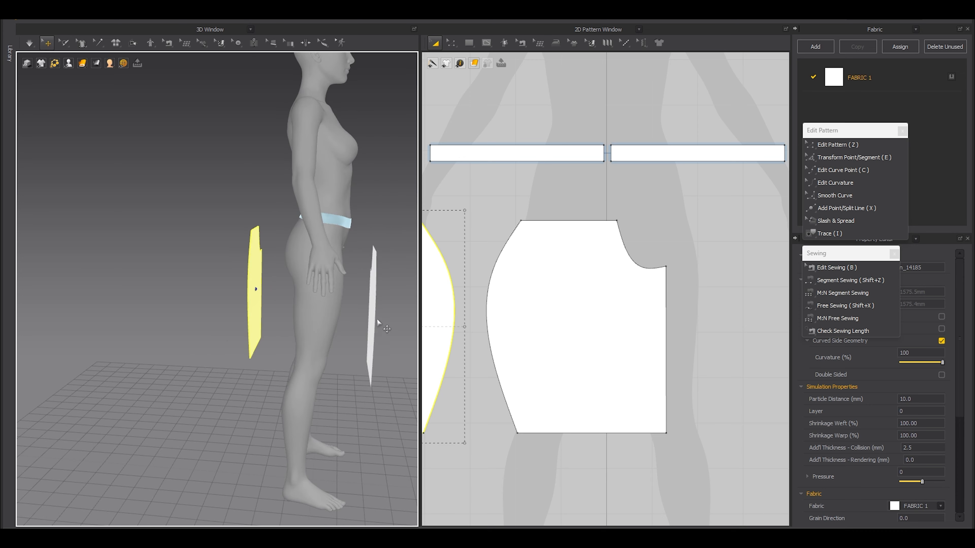
pyautogui.moveTo(375, 327); pyautogui.dragTo(365, 328)
# - Sew the lower edge of the waistband half to the waist edges of both leg pieces with one-to-many Segment Sewing
pyautogui.click(623, 457)
pyautogui.scroll(-3, 622, 456)
pyautogui.moveTo(626, 322); pyautogui.dragTo(643, 298, button='middle')
pyautogui.hotkey('shift', 'z')
pyautogui.moveTo(511, 260); pyautogui.dragTo(531, 244, button='middle')
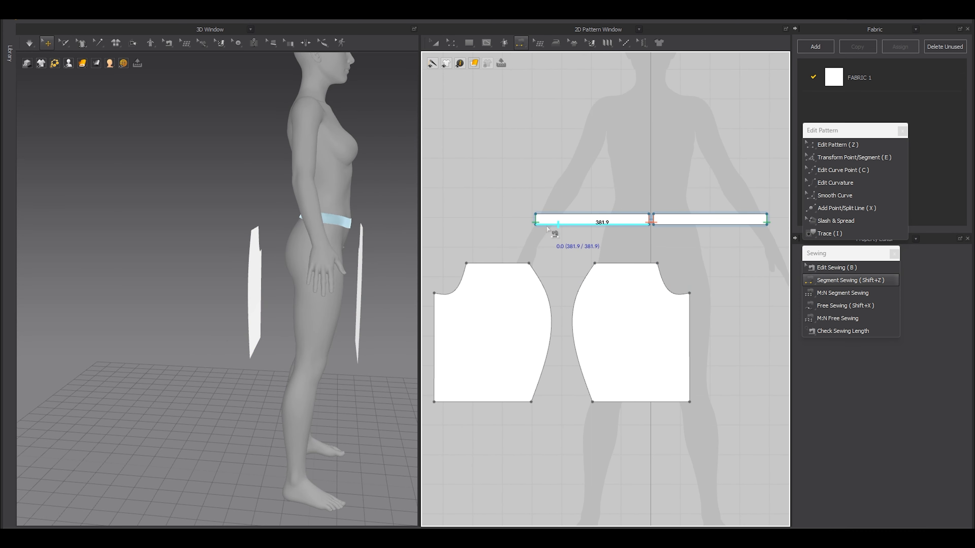
pyautogui.click(548, 227)
pyautogui.keyDown('shift'); pyautogui.click(474, 262); pyautogui.keyUp('shift')
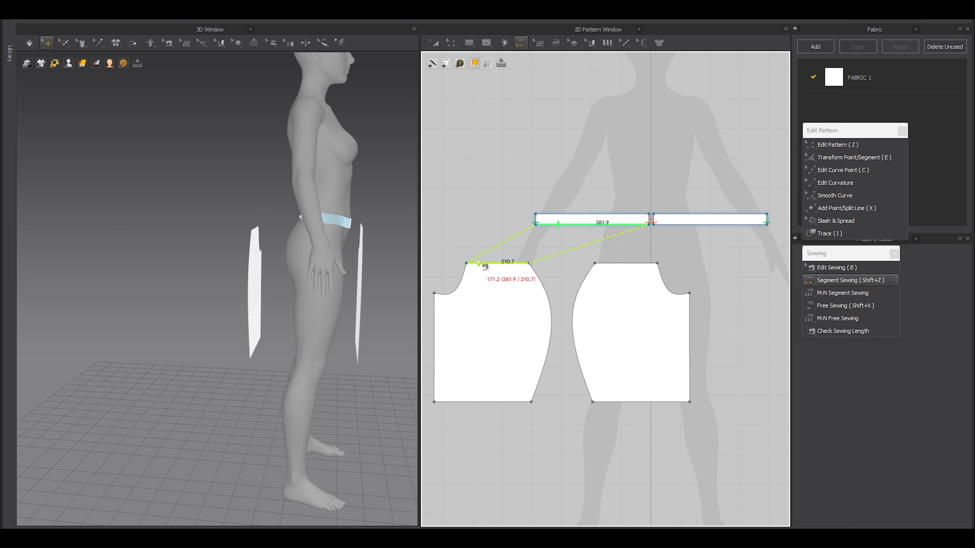
pyautogui.keyDown('shift'); pyautogui.click(611, 263); pyautogui.keyUp('shift')
pyautogui.press('a')
# - Inspect the waist seam lines between waistband and leg pieces, including the sewing options of the front waist seam
pyautogui.moveTo(346, 265); pyautogui.dragTo(307, 287, button='right')
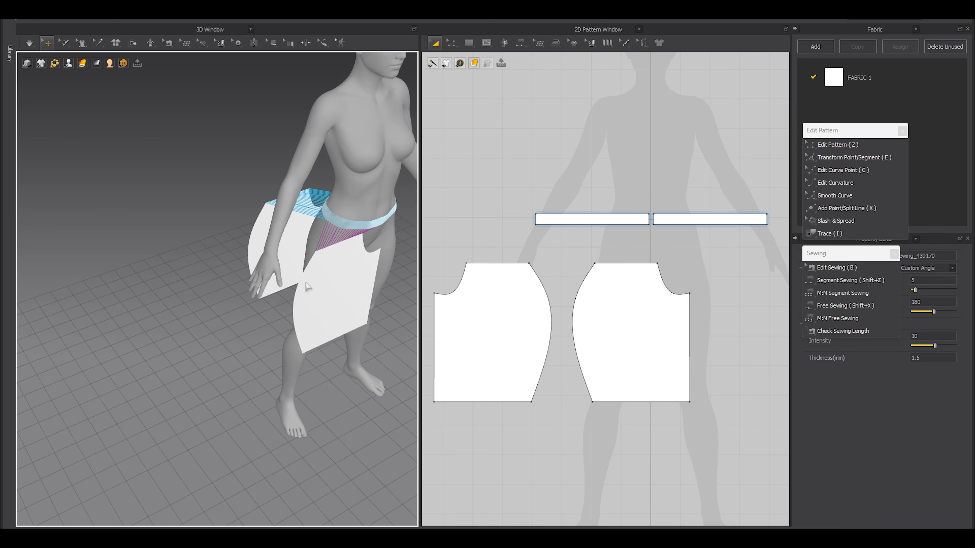
pyautogui.scroll(3, 307, 287)
pyautogui.moveTo(335, 287); pyautogui.dragTo(333, 317, button='middle')
pyautogui.click(332, 318)
pyautogui.scroll(-2, 332, 307)
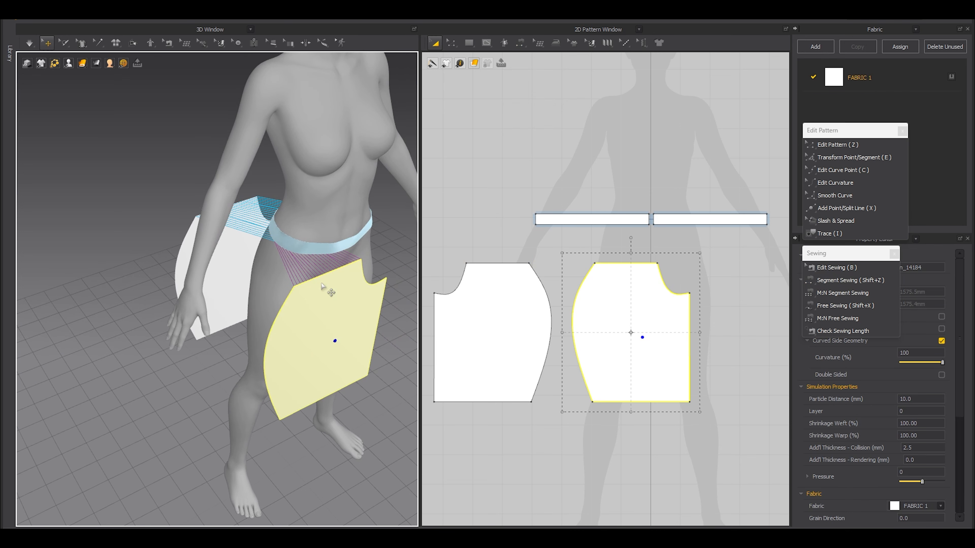
pyautogui.press('b')
pyautogui.rightClick(612, 264)
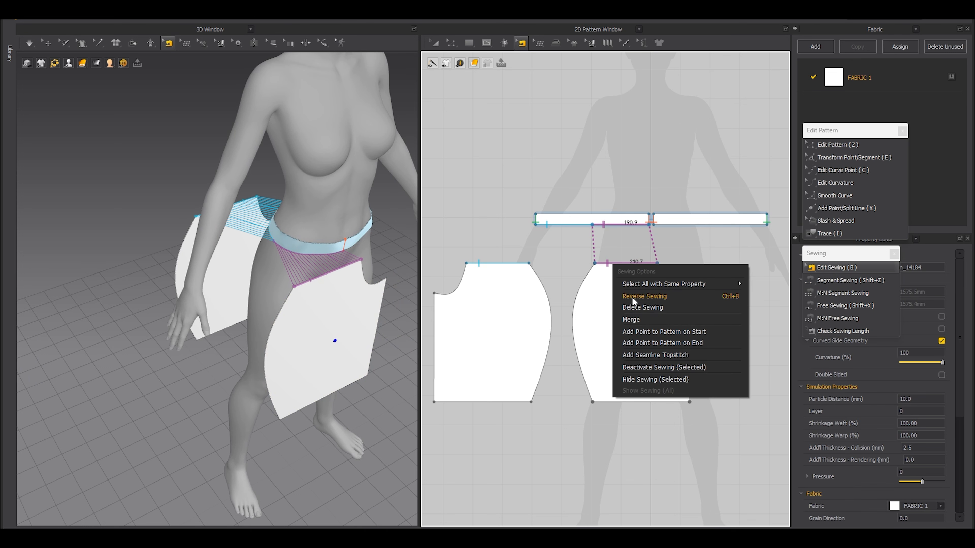
pyautogui.click(535, 443)
pyautogui.moveTo(535, 443); pyautogui.dragTo(540, 414, button='middle')
# - Simulate the garment so both leg pieces are pulled up to the waistband, then stop the simulation
pyautogui.press('a')
pyautogui.moveTo(299, 316); pyautogui.dragTo(270, 328, button='middle')
pyautogui.press('space')
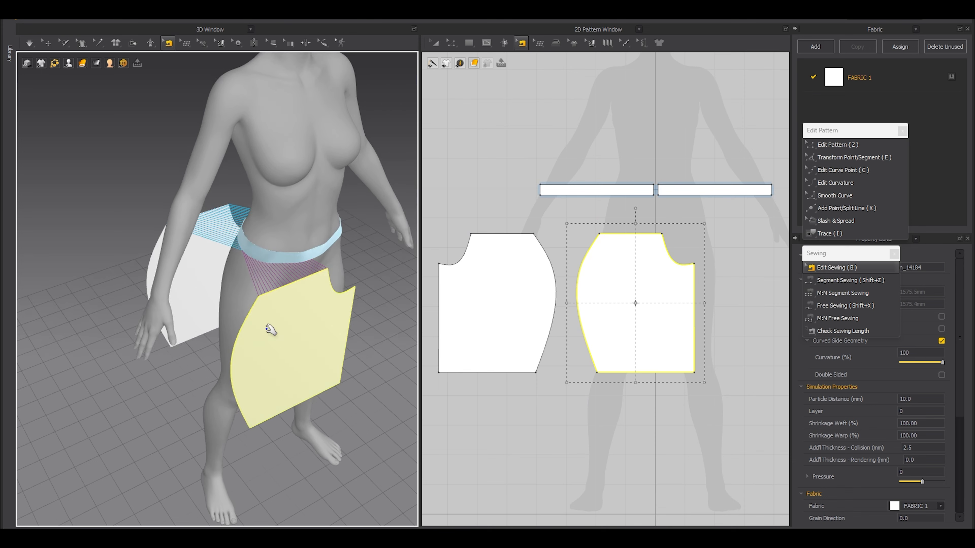
pyautogui.moveTo(295, 315); pyautogui.dragTo(297, 334)
pyautogui.moveTo(297, 335); pyautogui.dragTo(271, 321, button='right')
pyautogui.moveTo(271, 321); pyautogui.dragTo(293, 308)
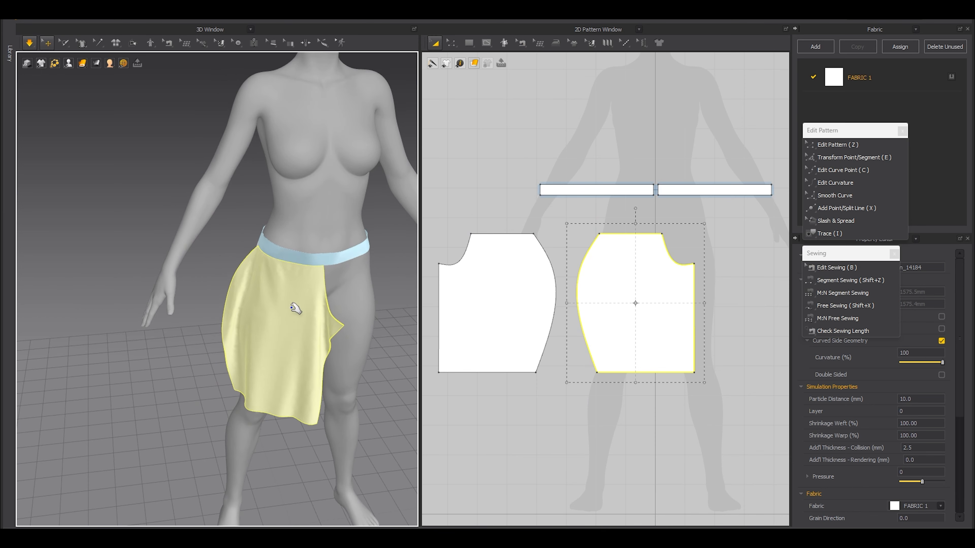
pyautogui.press('space')
# - Flatten the outer side curves of both leg pieces by moving their curve points inward
pyautogui.press('b')
pyautogui.press('c')
pyautogui.scroll(5, 557, 245)
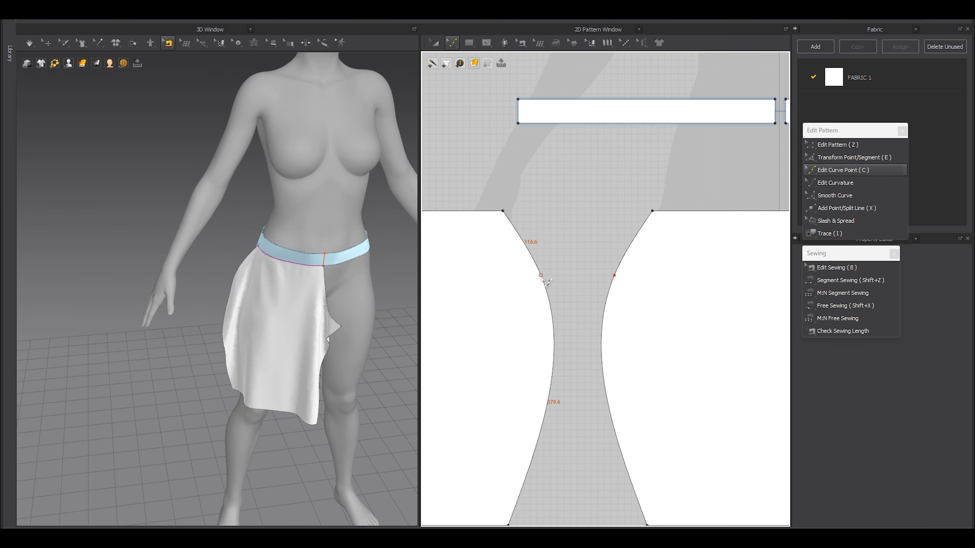
pyautogui.press('z')
pyautogui.scroll(-4, 553, 284)
pyautogui.press('c')
pyautogui.moveTo(548, 276); pyautogui.dragTo(606, 283)
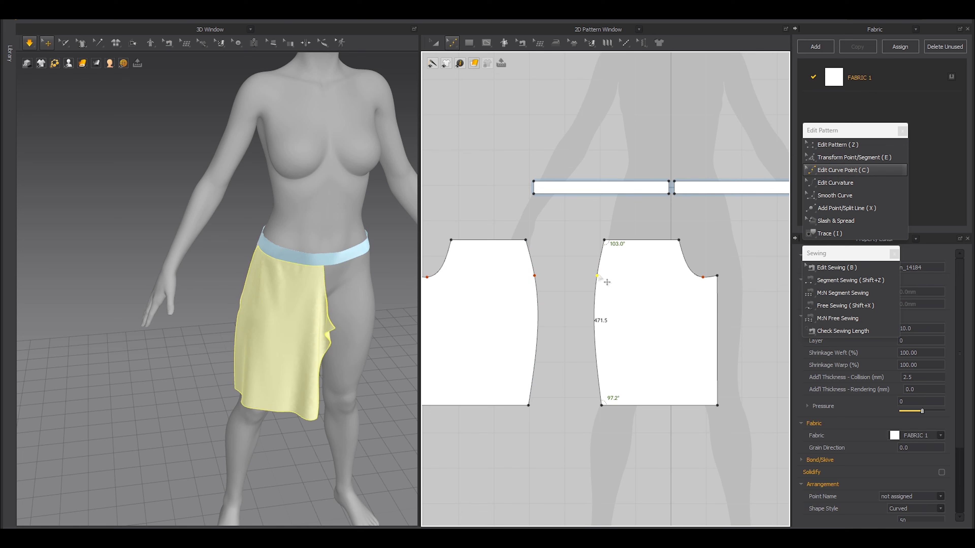
# - Sew the front and back leg pieces together along their straight inseams and their curved outer side edges
pyautogui.press('b')
pyautogui.scroll(-4, 604, 282)
pyautogui.hotkey('shift', 'z')
pyautogui.click(658, 288)
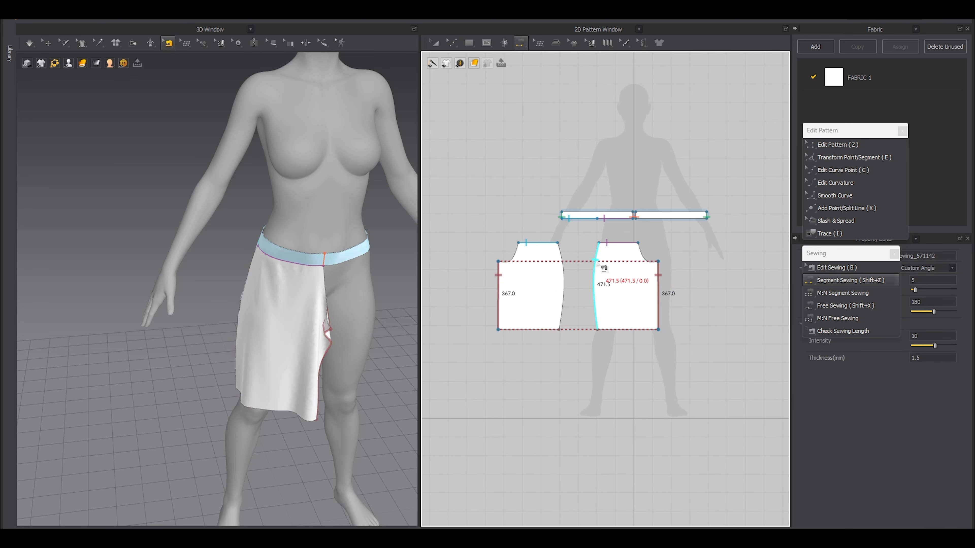
pyautogui.click(569, 264)
# - Simulate the sewn leg so it closes around the avatar's thigh, then stop the simulation
pyautogui.press('space')
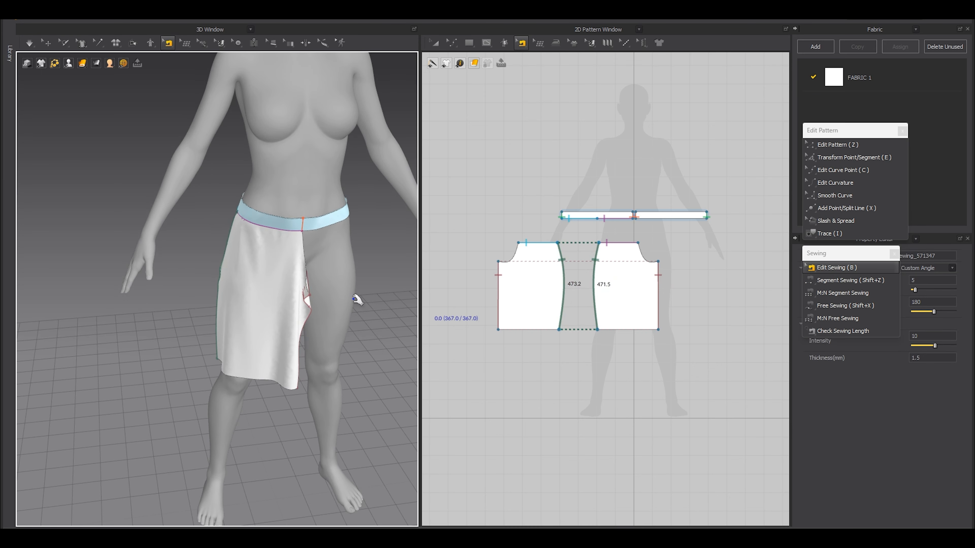
pyautogui.scroll(2, 377, 311)
pyautogui.press('b')
pyautogui.scroll(3, 338, 317)
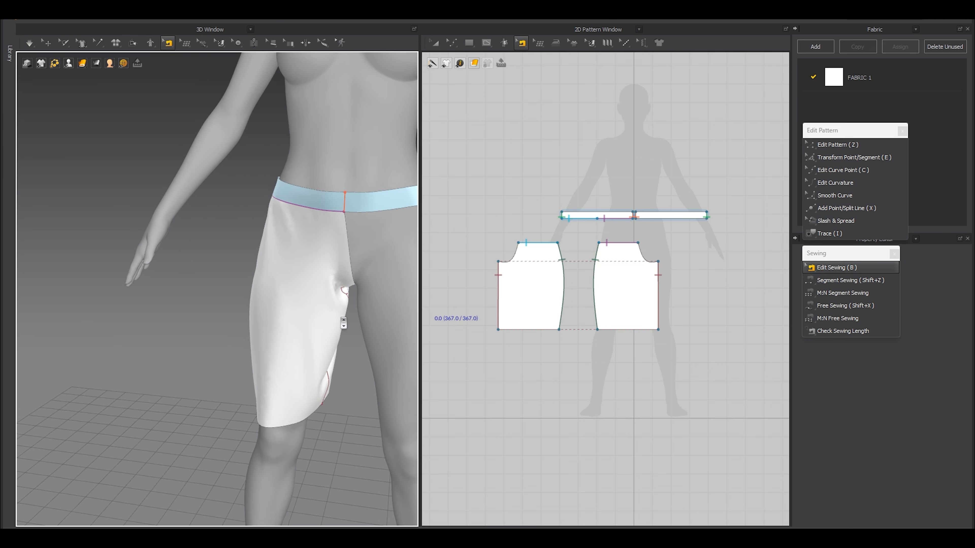
pyautogui.click(47, 43)
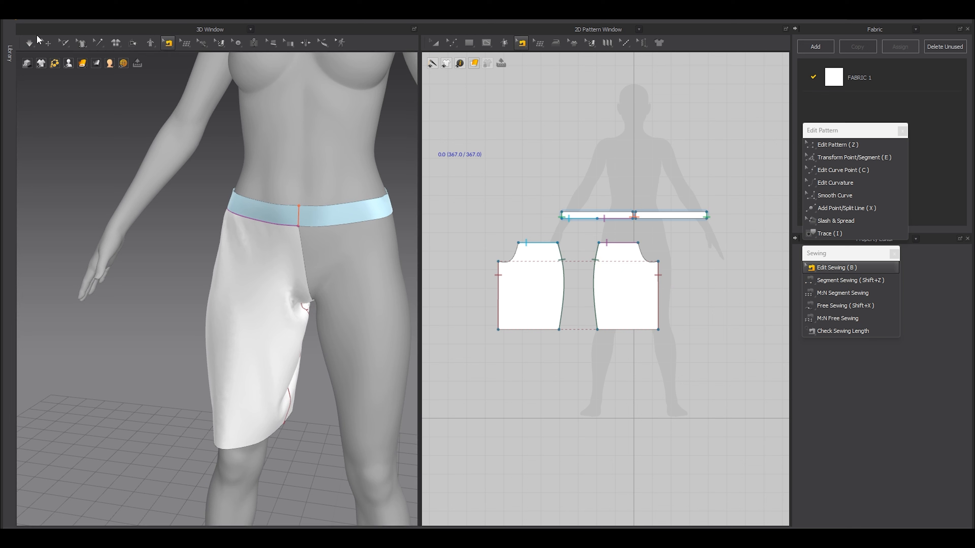
# - Select the crotch corner points of both leg pieces and move them down to deepen the crotch curve
pyautogui.hotkey('shift', 'z')
pyautogui.scroll(2, 567, 274)
pyautogui.press('z')
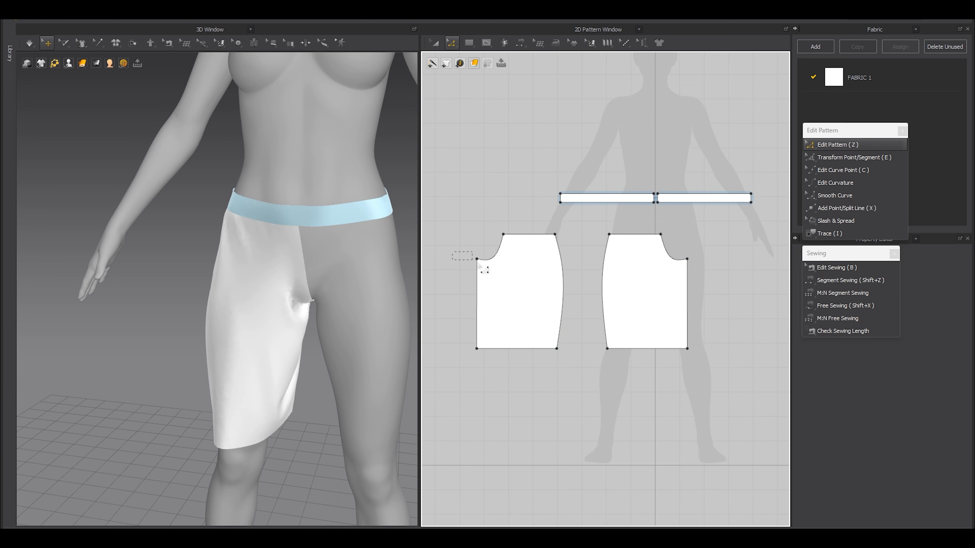
pyautogui.moveTo(688, 288)
pyautogui.mouseDown()
pyautogui.moveTo(687, 264)
pyautogui.moveTo(688, 277)
pyautogui.mouseUp()
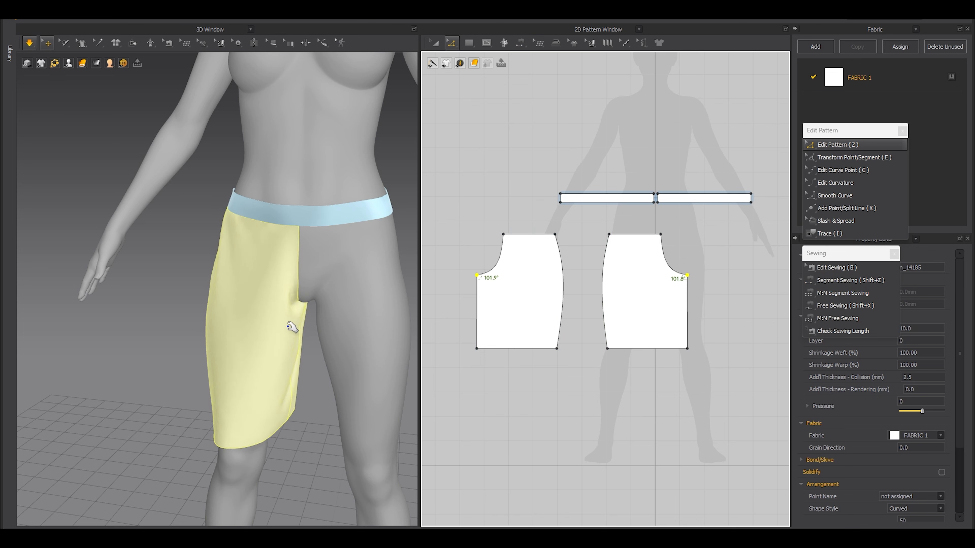
# - Lower both crotch corner points further and simulate to check the fit around the crotch
pyautogui.scroll(5, 276, 352)
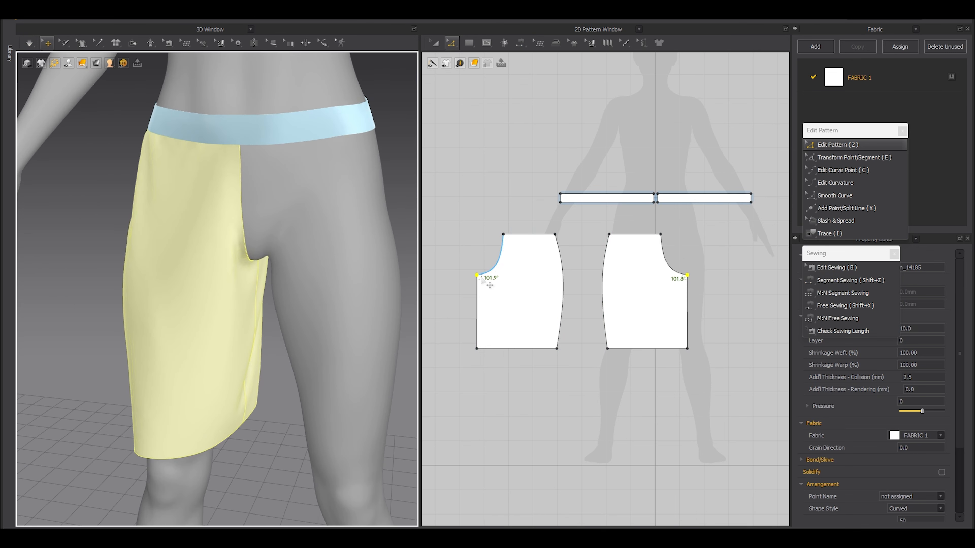
pyautogui.moveTo(477, 275); pyautogui.dragTo(477, 290)
pyautogui.press('space')
pyautogui.moveTo(379, 302); pyautogui.dragTo(250, 295, button='right')
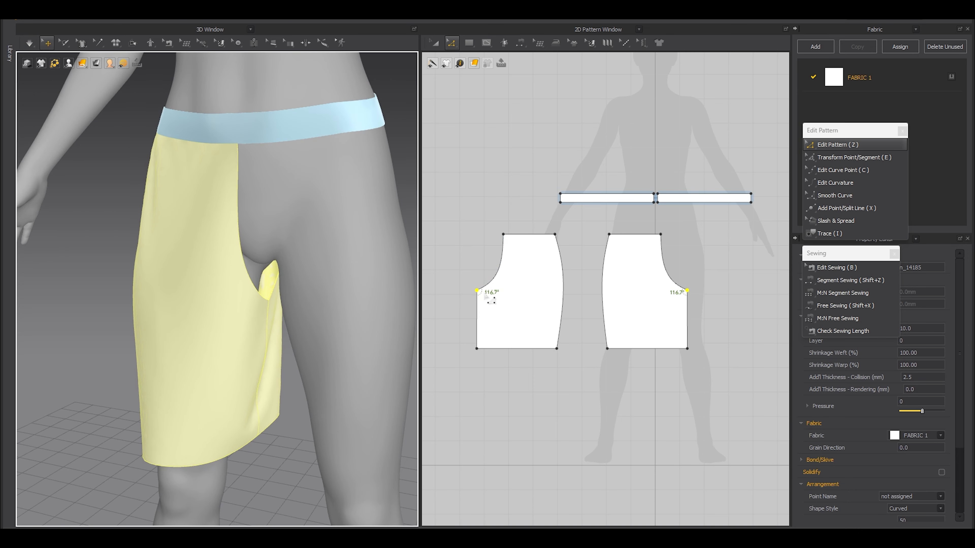
pyautogui.moveTo(189, 284); pyautogui.dragTo(284, 291, button='right')
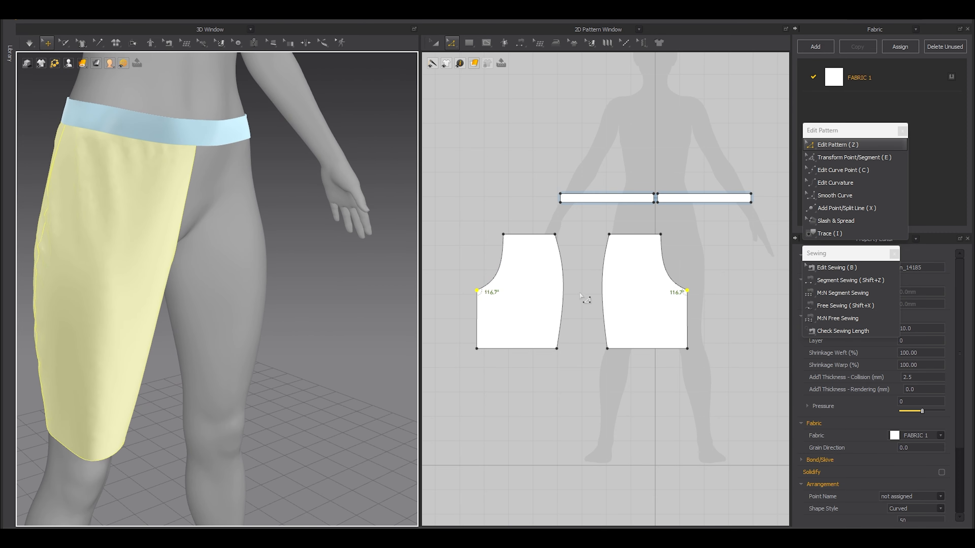
# - Select both leg pieces together, scale them wider horizontally, and simulate the looser fit
pyautogui.scroll(3, 582, 296)
pyautogui.moveTo(579, 295); pyautogui.dragTo(586, 324, button='middle')
pyautogui.scroll(-4, 587, 324)
pyautogui.press('a')
pyautogui.click(547, 310)
pyautogui.keyDown('shift'); pyautogui.click(617, 317); pyautogui.keyUp('shift')
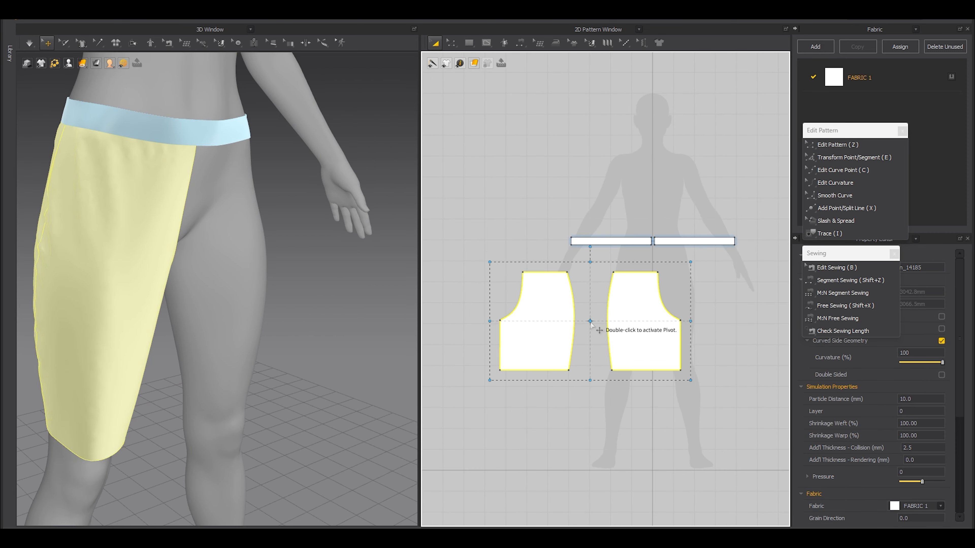
pyautogui.moveTo(693, 319); pyautogui.dragTo(714, 331)
pyautogui.press('space')
pyautogui.press('space')
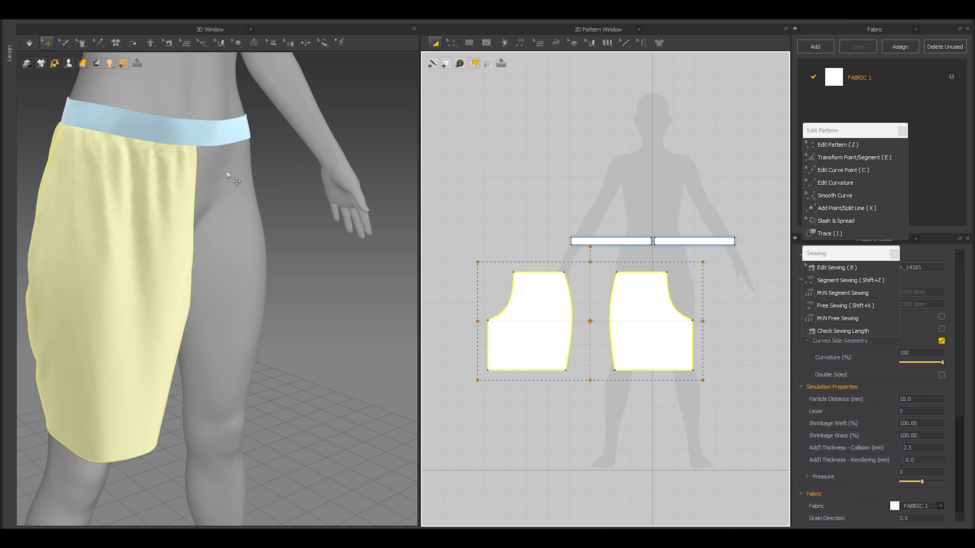
# - Scale both leg pieces slightly wider again and simulate, checking the drape from the side and front
pyautogui.scroll(-1, 169, 157)
pyautogui.moveTo(163, 153); pyautogui.dragTo(180, 234, button='middle')
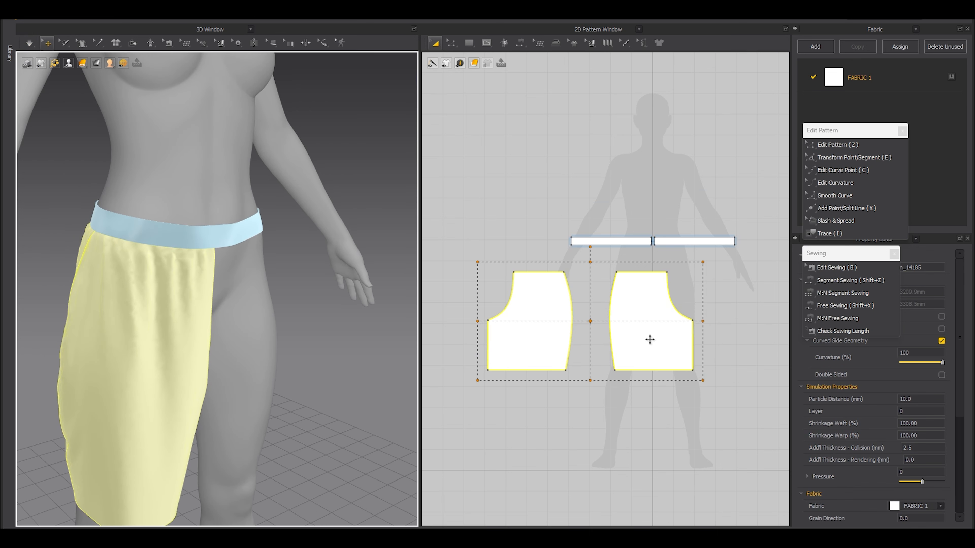
pyautogui.moveTo(703, 322); pyautogui.dragTo(723, 325)
pyautogui.press('space')
pyautogui.moveTo(192, 348); pyautogui.dragTo(274, 339, button='right')
pyautogui.click(279, 358)
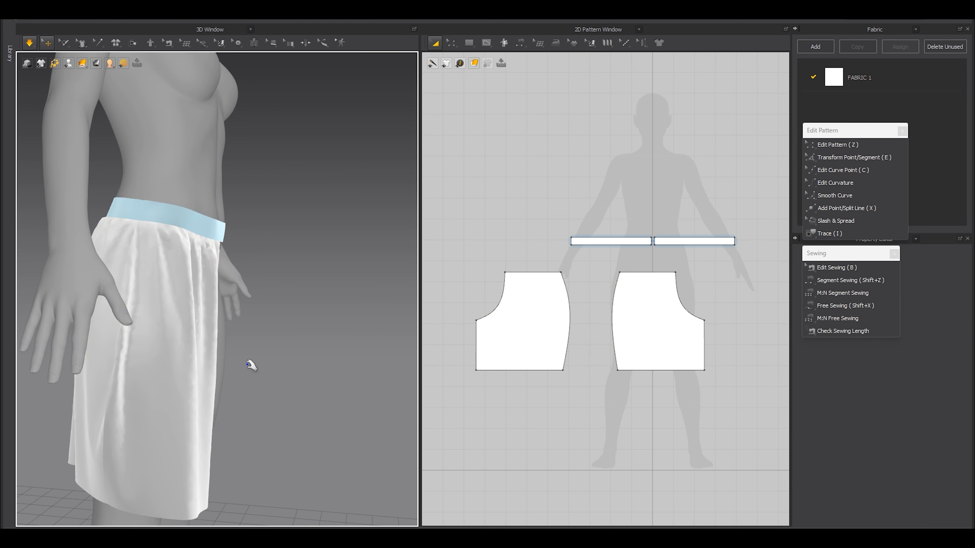
pyautogui.moveTo(187, 365); pyautogui.dragTo(98, 389, button='right')
pyautogui.moveTo(98, 390); pyautogui.dragTo(196, 351, button='middle')
pyautogui.scroll(1, 196, 350)
pyautogui.press('space')
# - Move the inner hem corners of both leg pieces inward with Transform Point/Segment to taper the inseam, and simulate
pyautogui.scroll(2, 575, 366)
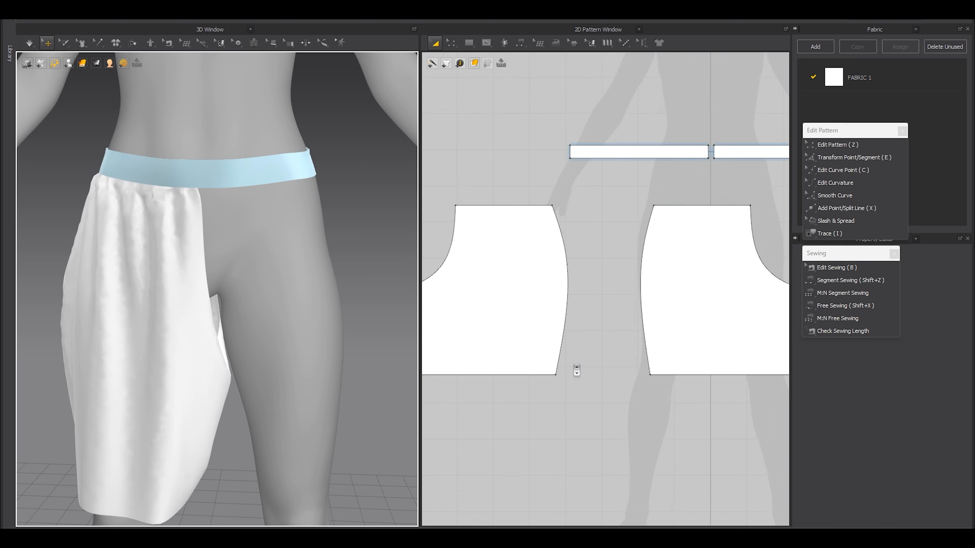
pyautogui.scroll(-3, 575, 364)
pyautogui.press('z')
pyautogui.moveTo(722, 352); pyautogui.dragTo(682, 391)
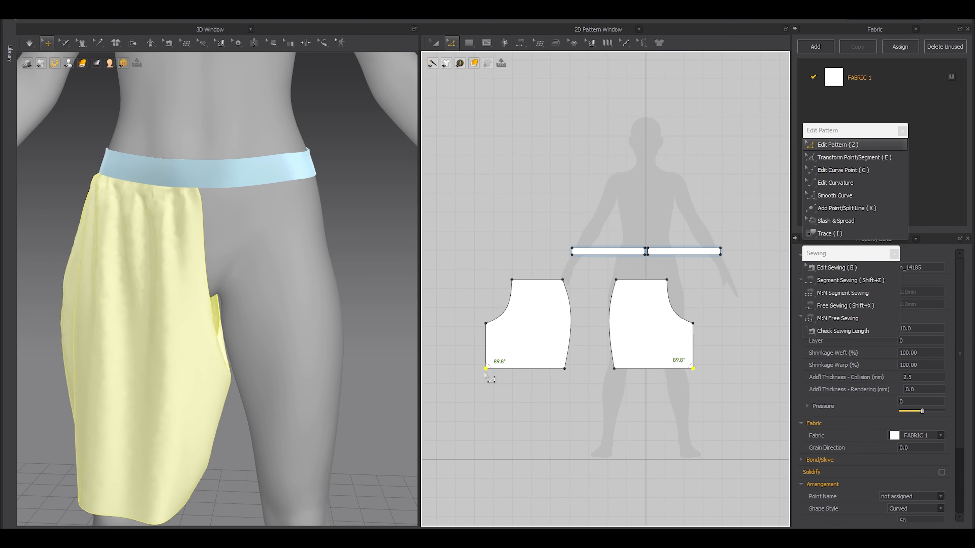
pyautogui.click(854, 157)
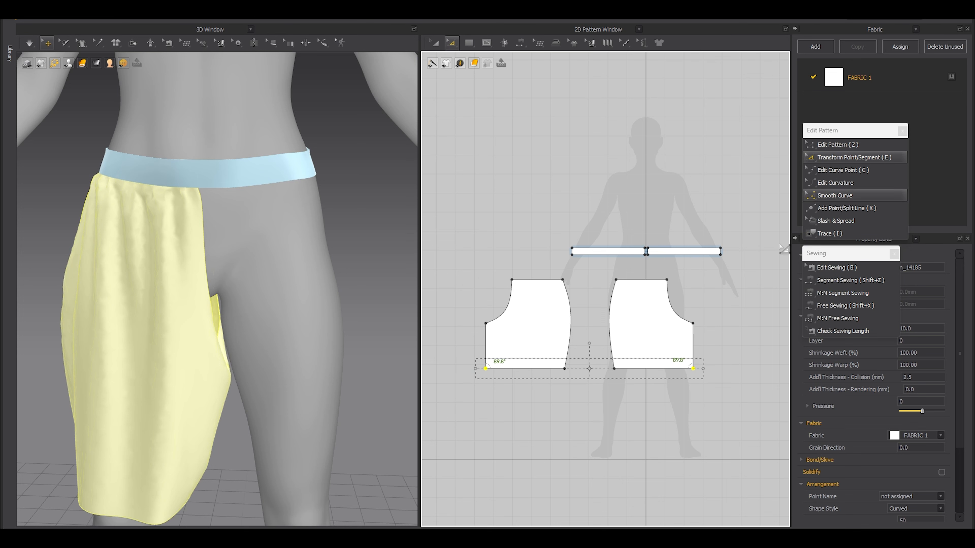
pyautogui.moveTo(703, 369); pyautogui.dragTo(694, 369)
pyautogui.moveTo(198, 318); pyautogui.dragTo(233, 359, button='right')
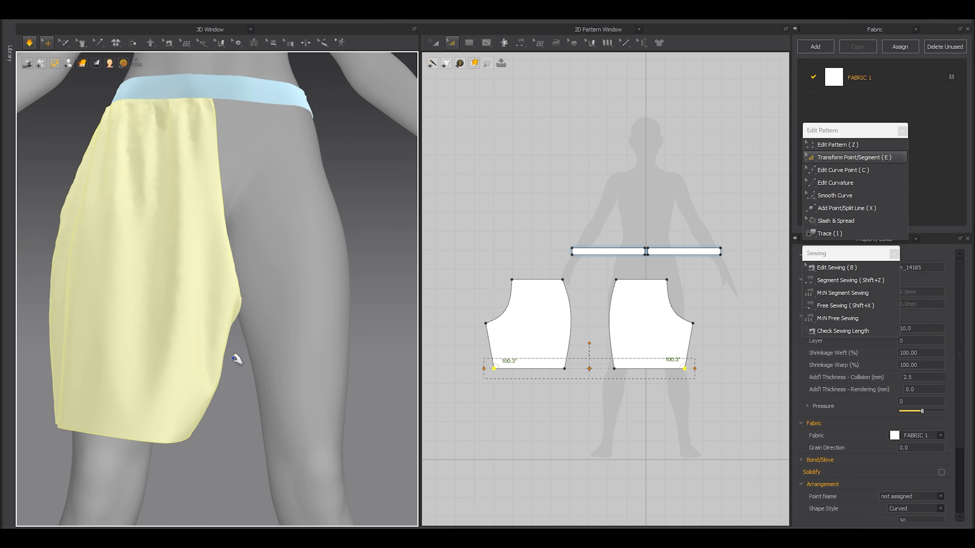
pyautogui.press('space')
# - Move the front leg piece closer to the back piece, with its crotch point at the avatar's centre line
pyautogui.scroll(-3, 245, 304)
pyautogui.press('a')
pyautogui.click(537, 334)
pyautogui.click(617, 394)
pyautogui.moveTo(634, 326); pyautogui.dragTo(567, 345)
# - Select both leg pieces and paste a linked mirrored copy of them for the avatar's other leg
pyautogui.keyDown('shift'); pyautogui.click(544, 334); pyautogui.keyUp('shift')
pyautogui.scroll(-3, 543, 334)
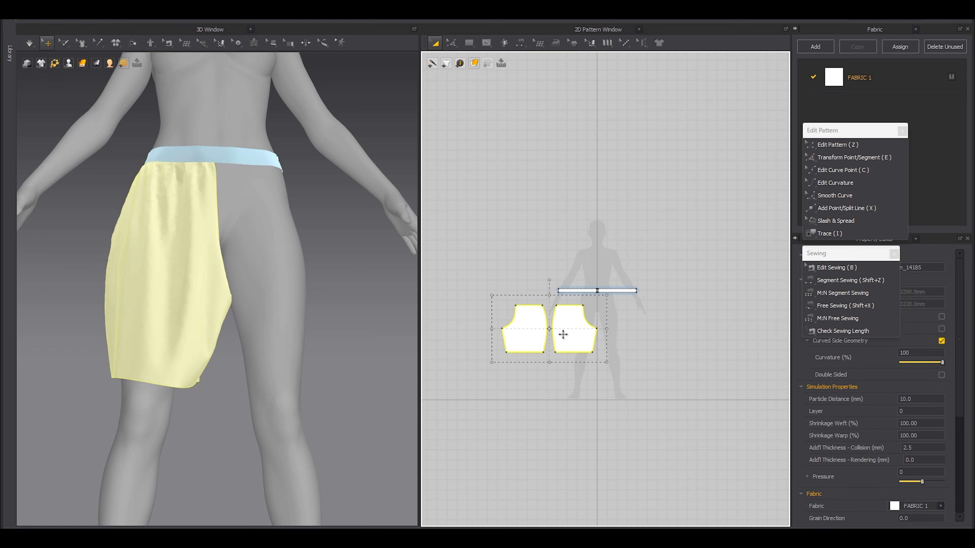
pyautogui.hotkey('ctrl', 'c')
pyautogui.hotkey('ctrl', 'v')
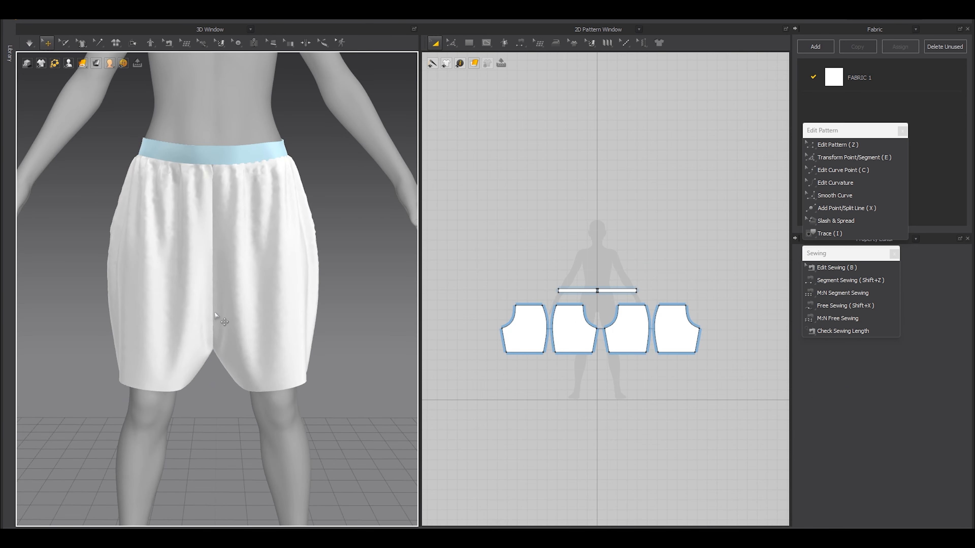
pyautogui.moveTo(196, 311)
pyautogui.mouseDown()
pyautogui.moveTo(224, 308)
pyautogui.moveTo(243, 326)
pyautogui.moveTo(207, 315)
pyautogui.mouseUp()
pyautogui.scroll(4, 600, 320)
# - Sew the two front crotch curves together and the two back crotch curves together with Segment Sewing
pyautogui.hotkey('shift', 'z')
pyautogui.scroll(-3, 583, 317)
pyautogui.click(595, 314)
pyautogui.click(625, 313)
pyautogui.click(516, 311)
pyautogui.click(721, 315)
pyautogui.press('a')
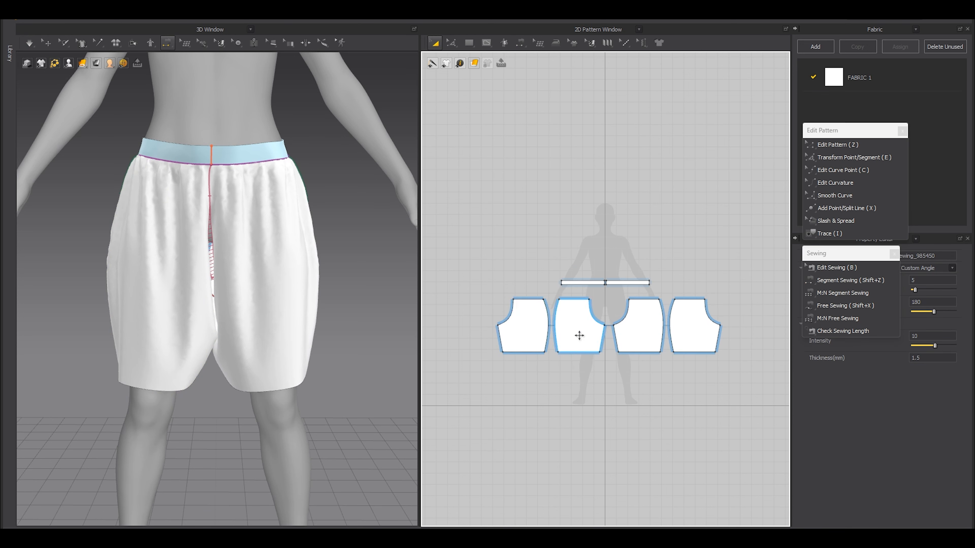
# - Simulate the joined shorts and pull the fabric at the back hem of the avatar's left leg to settle it
pyautogui.click(266, 322)
pyautogui.moveTo(265, 322); pyautogui.dragTo(199, 355, button='right')
pyautogui.click(332, 386)
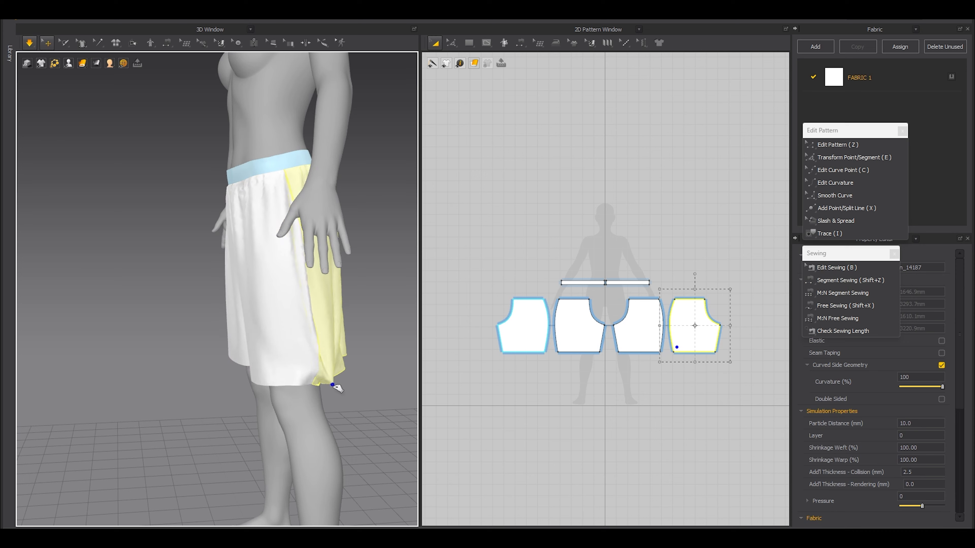
pyautogui.moveTo(257, 392); pyautogui.dragTo(290, 399, button='right')
pyautogui.moveTo(286, 398); pyautogui.dragTo(291, 369, button='middle')
# - Straighten the outer side curves of the leg pieces by moving their curve points, and simulate the result
pyautogui.hotkey('shift', 'z')
pyautogui.scroll(6, 536, 309)
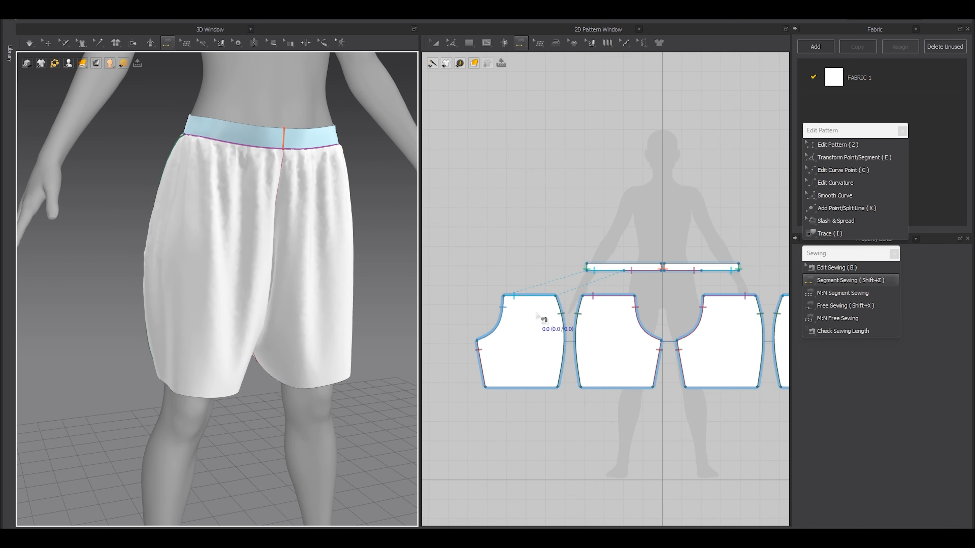
pyautogui.press('c')
pyautogui.moveTo(568, 315); pyautogui.dragTo(601, 315)
pyautogui.press('b')
pyautogui.press('a')
pyautogui.press('space')
pyautogui.moveTo(211, 301); pyautogui.dragTo(246, 292, button='right')
pyautogui.moveTo(234, 351); pyautogui.dragTo(377, 341, button='right')
# - Raise the bottom edges of the leg pieces to shorten the shorts, and simulate the new length
pyautogui.press('z')
pyautogui.scroll(-3, 552, 411)
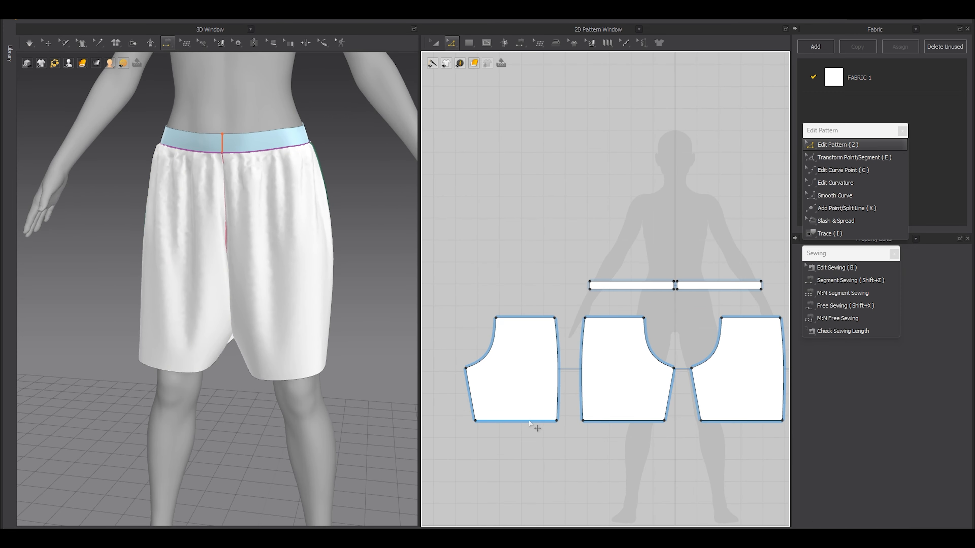
pyautogui.keyDown('shift'); pyautogui.moveTo(608, 423); pyautogui.dragTo(607, 410); pyautogui.keyUp('shift')
pyautogui.press('space')
pyautogui.moveTo(209, 379); pyautogui.dragTo(208, 380, button='right')
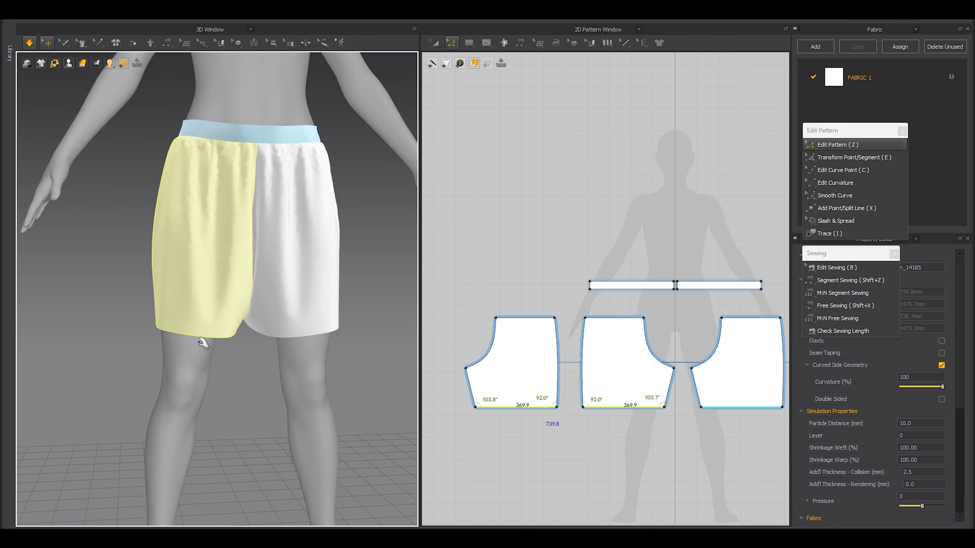
# - Raise the bottom edges of the leg pieces slightly to shorten the shorts further
pyautogui.hotkey('shift', 'z')
pyautogui.press('z')
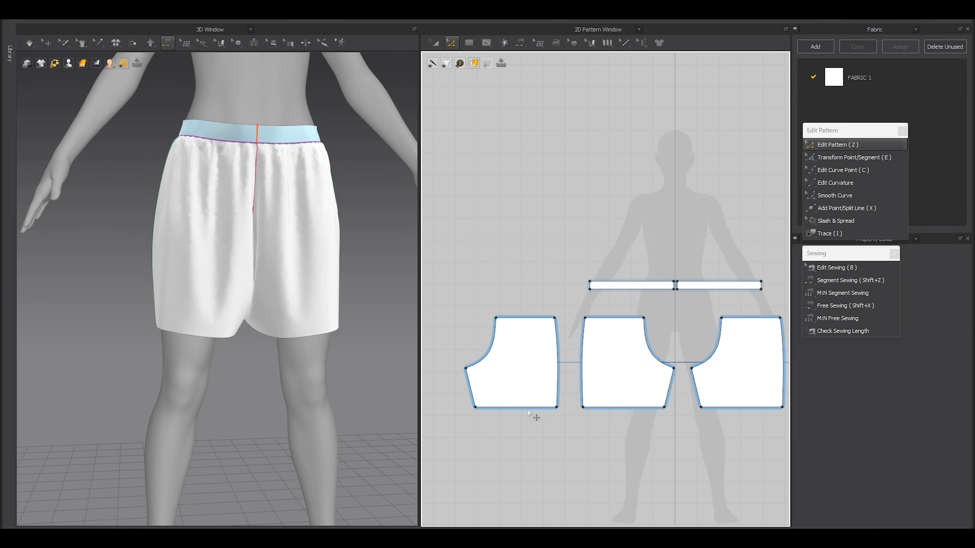
pyautogui.click(600, 408)
pyautogui.keyDown('shift'); pyautogui.click(547, 407); pyautogui.keyUp('shift')
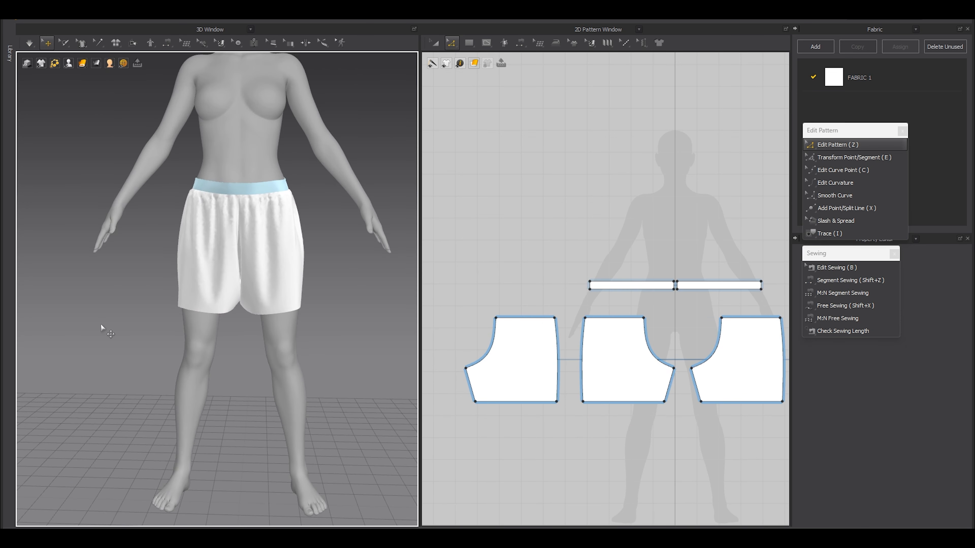
# - Freeze all four leg pieces of the shorts
pyautogui.scroll(-3, 488, 335)
pyautogui.press('a')
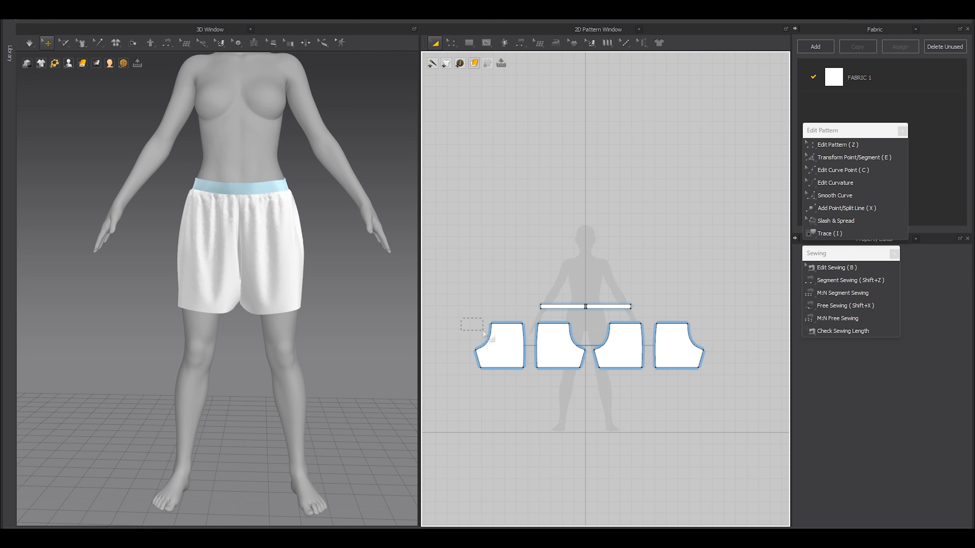
pyautogui.moveTo(787, 427); pyautogui.dragTo(787, 427)
pyautogui.rightClick(244, 260)
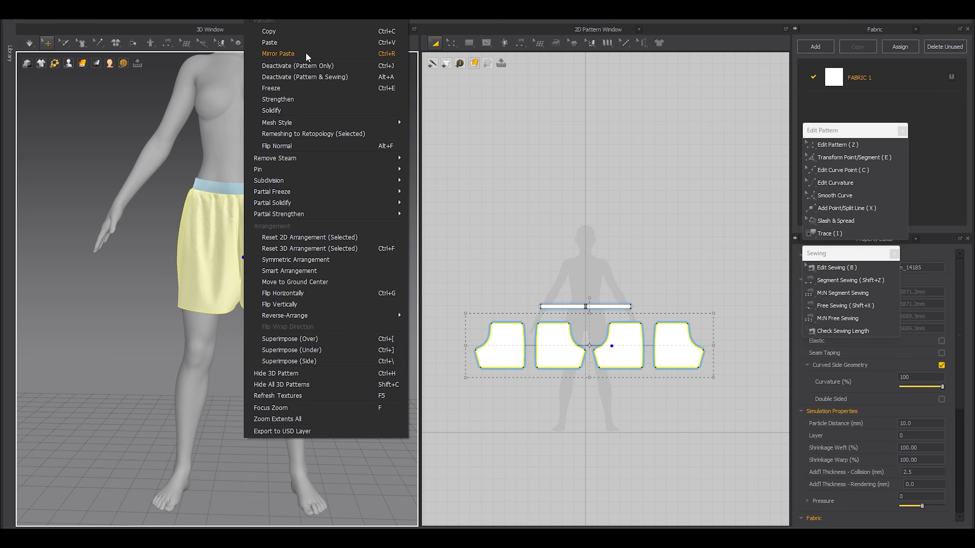
pyautogui.click(290, 89)
pyautogui.click(562, 348)
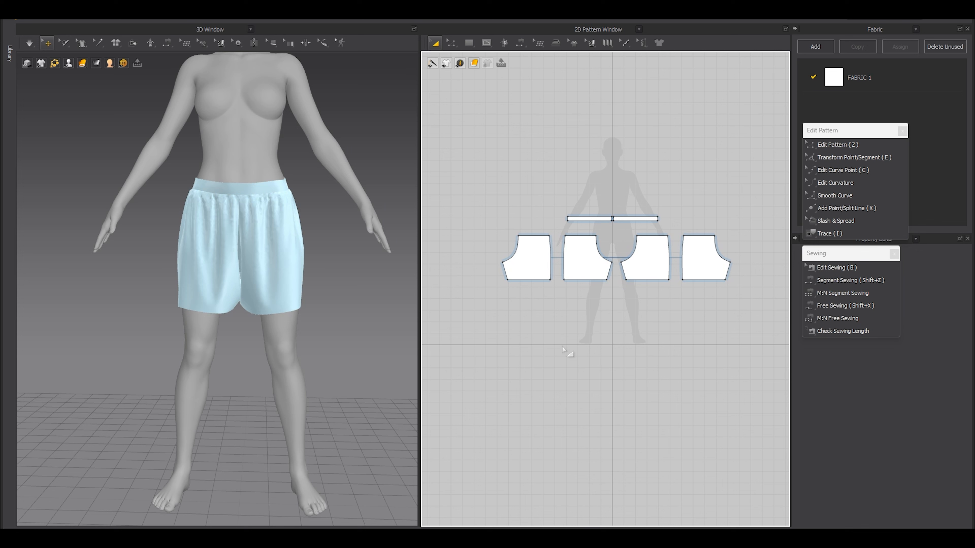
# - Draw a tall rectangular pattern piece about 572 mm wide below the front leg piece for the avatar's right leg
pyautogui.moveTo(564, 326); pyautogui.dragTo(571, 289, button='middle')
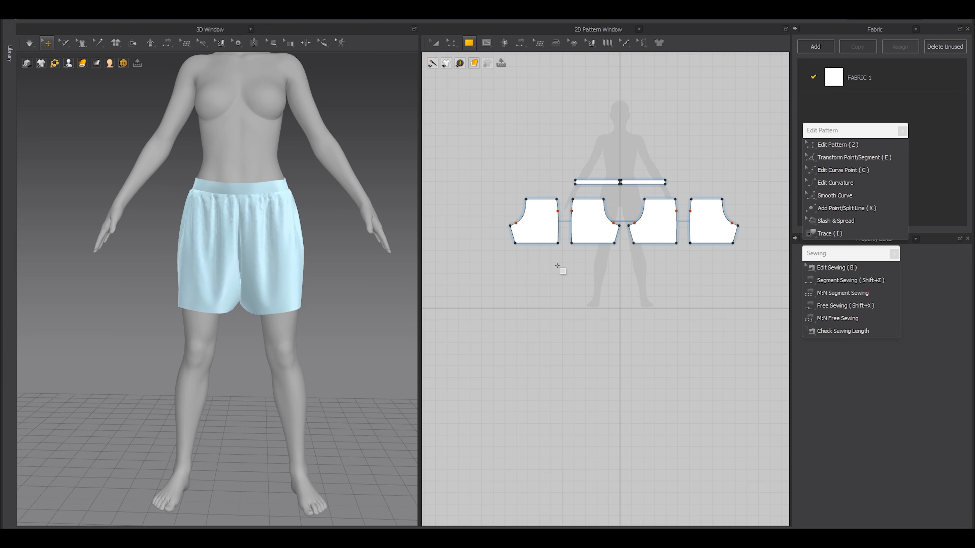
pyautogui.moveTo(621, 377); pyautogui.dragTo(626, 392)
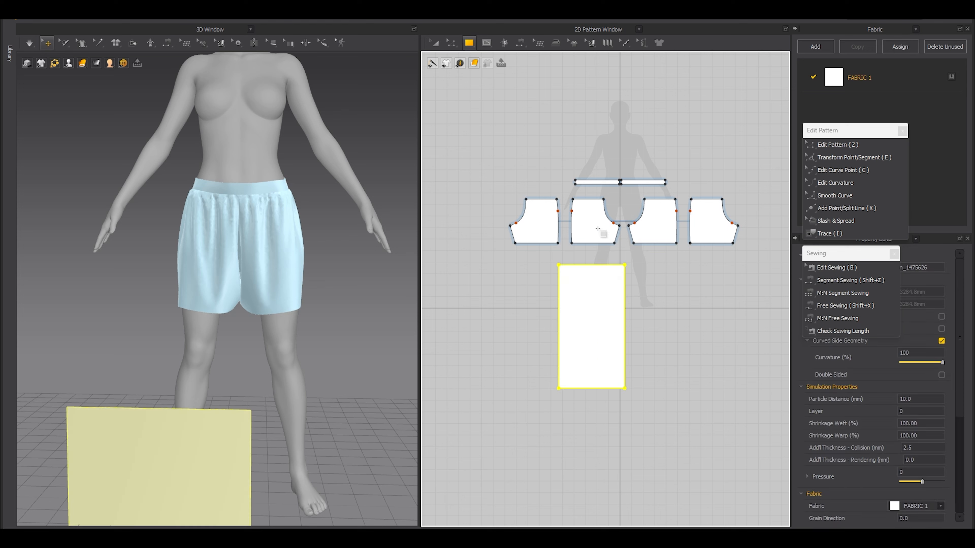
pyautogui.scroll(2, 600, 230)
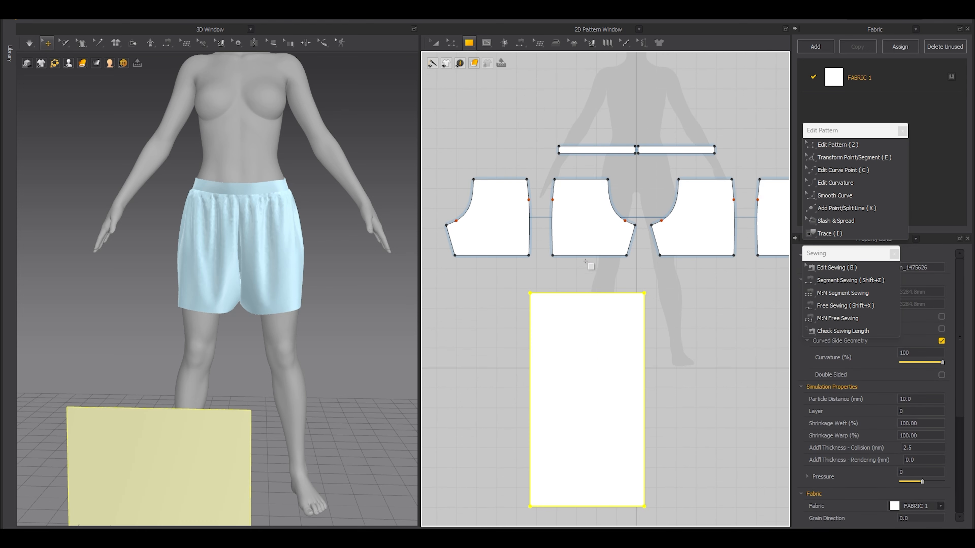
# - Sew the rectangle's top edge to the hem of the right front leg piece with Segment Sewing
pyautogui.press('z')
pyautogui.click(580, 283)
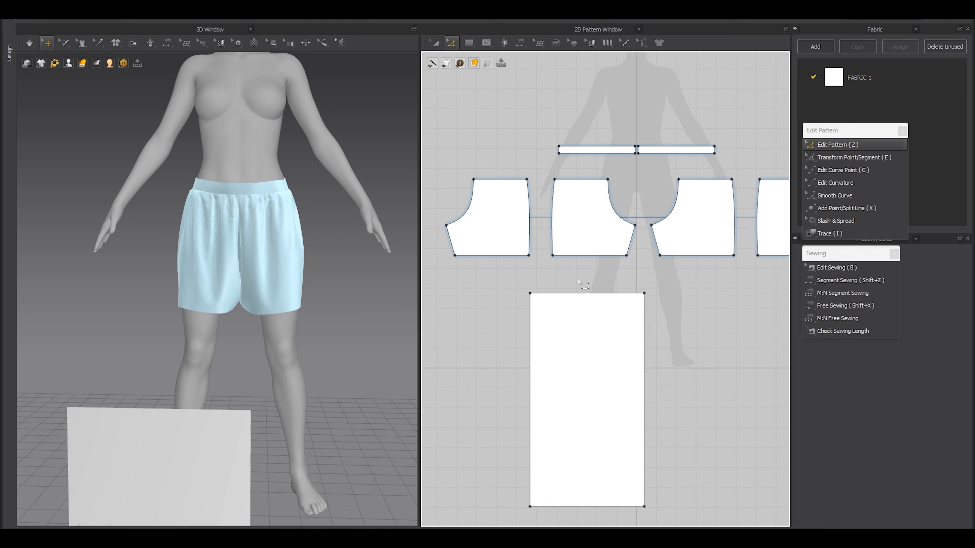
pyautogui.hotkey('shift', 'z')
pyautogui.click(577, 299)
pyautogui.click(579, 265)
# - Position the rectangular panel just below the shorts in front of the avatar's right leg
pyautogui.press('a')
pyautogui.moveTo(212, 436); pyautogui.dragTo(232, 376, button='middle')
pyautogui.moveTo(209, 407); pyautogui.dragTo(235, 318)
# - Undo a trial simulation of the panel and shorten the rectangle by raising its bottom edge
pyautogui.press('space')
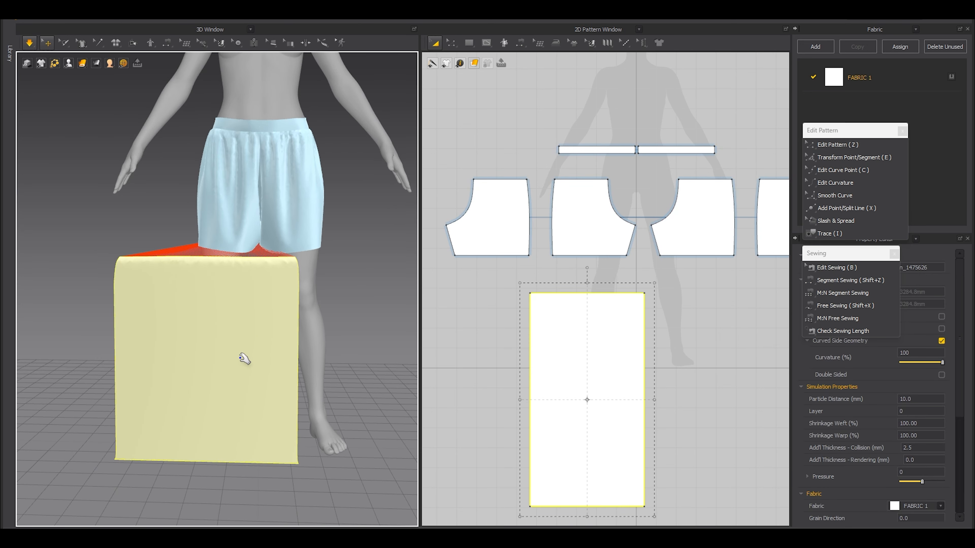
pyautogui.hotkey('ctrl', 'z')
pyautogui.scroll(-3, 248, 381)
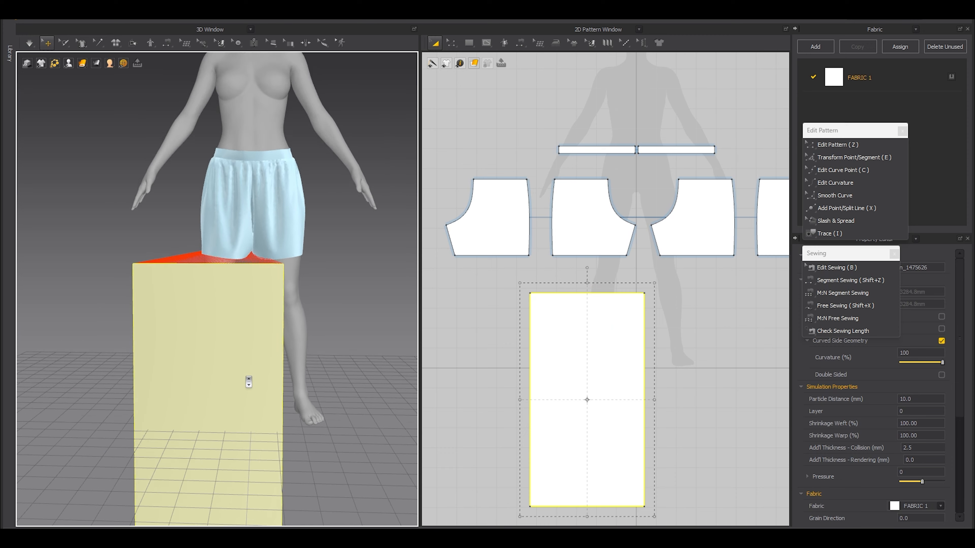
pyautogui.moveTo(248, 381); pyautogui.dragTo(285, 378, button='right')
pyautogui.moveTo(587, 515); pyautogui.dragTo(587, 423)
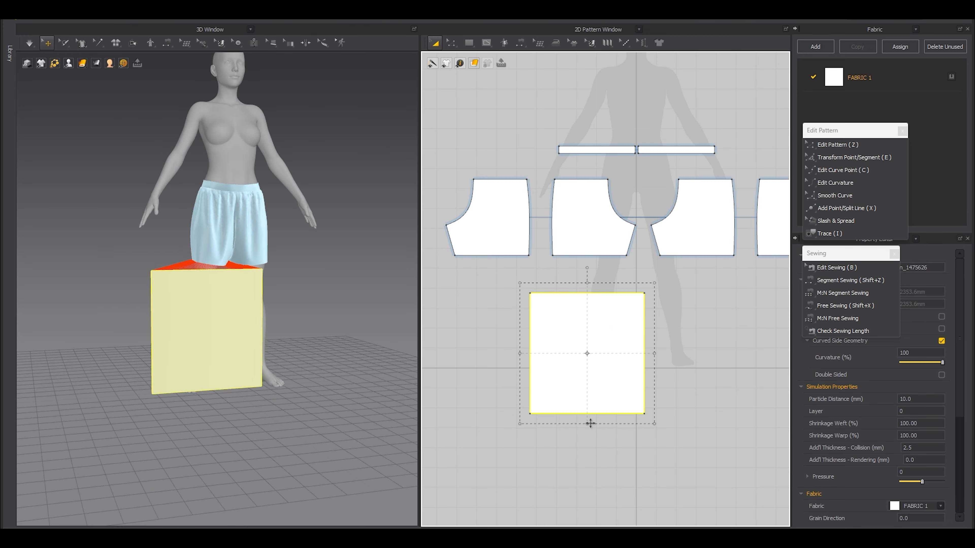
# - Simulate the shortened panel so it gathers along the frozen front hem of the right leg
pyautogui.press('space')
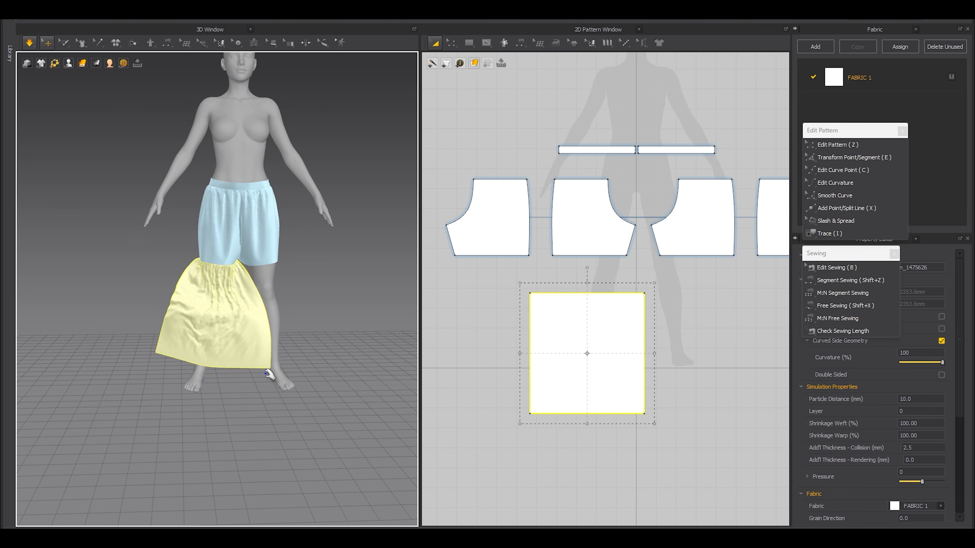
pyautogui.scroll(5, 277, 399)
pyautogui.scroll(3, 282, 290)
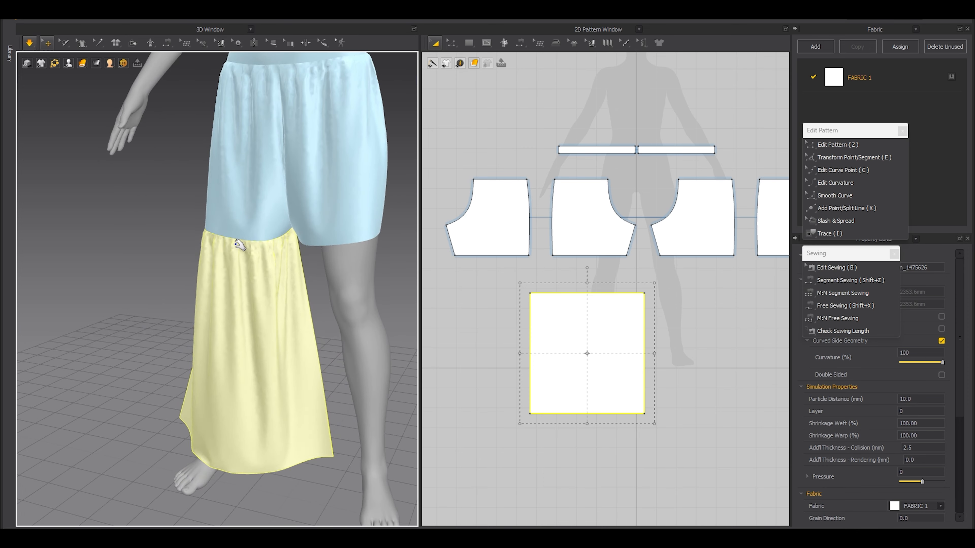
pyautogui.scroll(-3, 267, 301)
pyautogui.moveTo(268, 300); pyautogui.dragTo(345, 320, button='right')
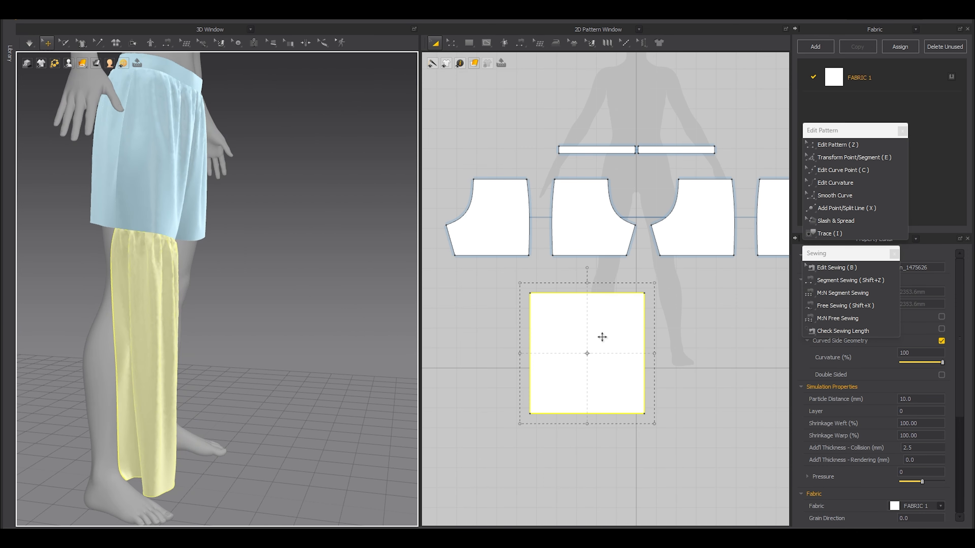
pyautogui.press('space')
# - Copy the rectangular panel and paste the duplicate beside it, below the right back leg piece
pyautogui.scroll(-3, 599, 339)
pyautogui.moveTo(596, 352); pyautogui.dragTo(620, 346, button='middle')
pyautogui.hotkey('ctrl', 'c')
pyautogui.hotkey('ctrl', 'v')
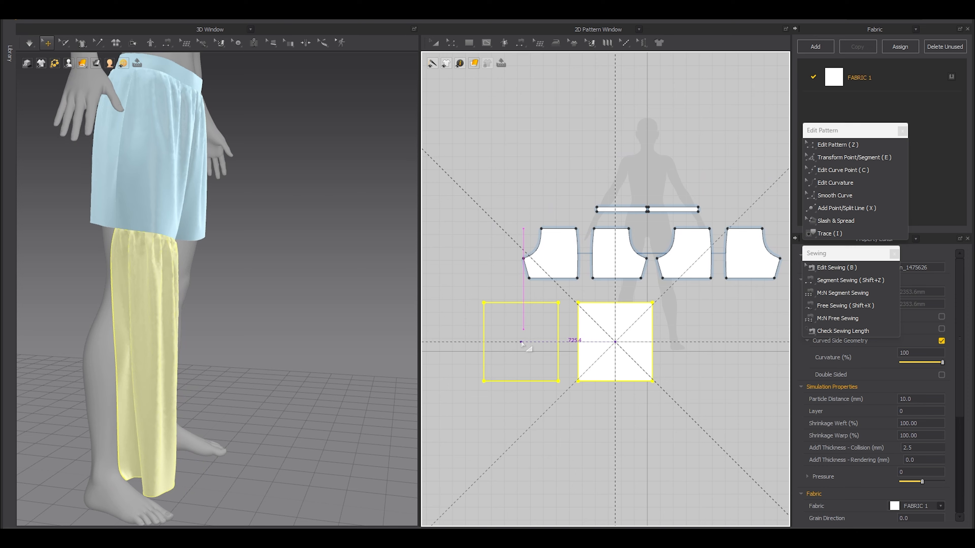
pyautogui.click(525, 346)
# - Rotate and move the duplicated panel in 3D so it sits behind the avatar's right leg below the shorts
pyautogui.moveTo(248, 348); pyautogui.dragTo(236, 336, button='right')
pyautogui.moveTo(173, 265); pyautogui.dragTo(235, 346, button='right')
pyautogui.click(197, 300)
pyautogui.moveTo(221, 334)
pyautogui.mouseDown()
pyautogui.moveTo(211, 352)
pyautogui.moveTo(228, 349)
pyautogui.mouseUp()
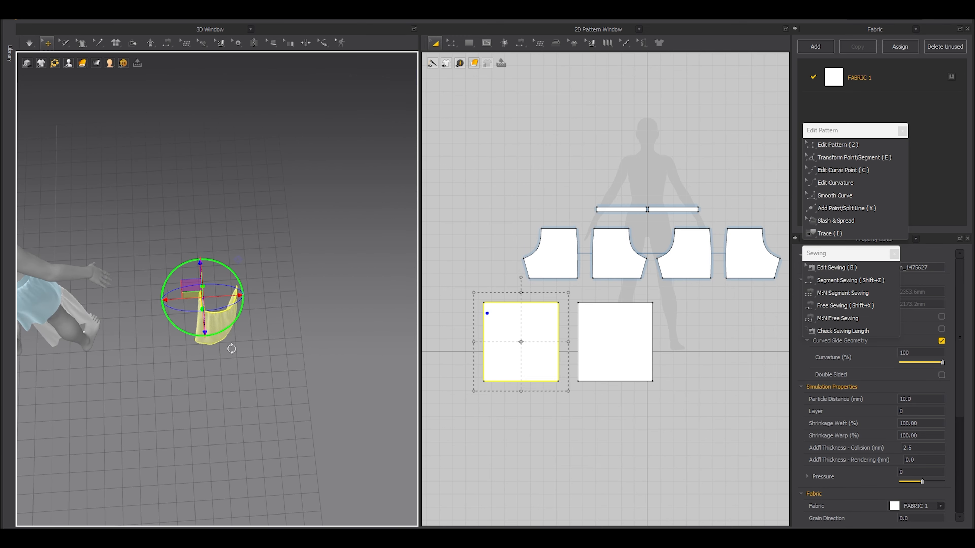
pyautogui.moveTo(240, 386); pyautogui.dragTo(326, 358, button='middle')
pyautogui.click(326, 358)
pyautogui.moveTo(309, 288); pyautogui.dragTo(138, 325)
pyautogui.moveTo(146, 362); pyautogui.dragTo(72, 362, button='right')
pyautogui.moveTo(237, 286); pyautogui.dragTo(142, 327, button='middle')
pyautogui.moveTo(251, 270); pyautogui.dragTo(214, 272)
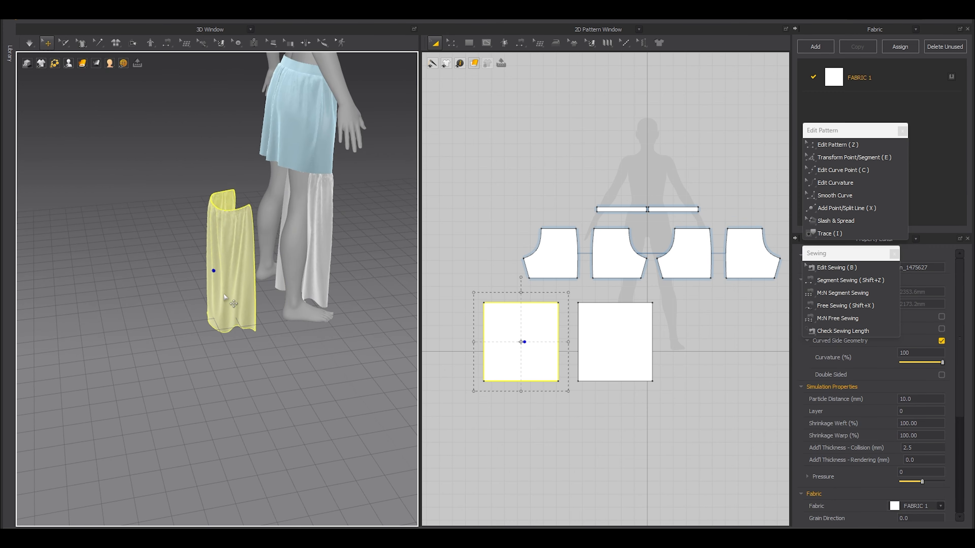
pyautogui.moveTo(215, 271); pyautogui.dragTo(297, 270, button='right')
pyautogui.moveTo(222, 269); pyautogui.dragTo(246, 237)
# - Sew the duplicate panel's top edge to the hem of the right back leg piece and simulate it
pyautogui.hotkey('shift', 'z')
pyautogui.click(526, 302)
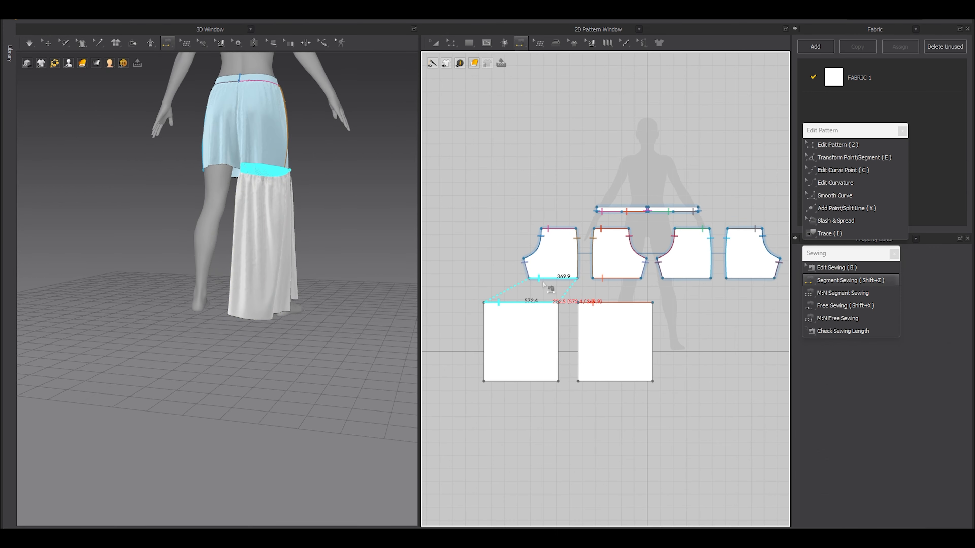
pyautogui.click(542, 282)
pyautogui.moveTo(338, 230); pyautogui.dragTo(242, 284, button='right')
pyautogui.click(48, 43)
pyautogui.press('space')
pyautogui.moveTo(282, 342); pyautogui.dragTo(162, 363, button='right')
pyautogui.scroll(3, 203, 369)
pyautogui.press('space')
# - Raise the bottom edges of both lower panels and move the front panel farther from the back one
pyautogui.hotkey('shift', 'z')
pyautogui.press('z')
pyautogui.click(520, 374)
pyautogui.keyDown('shift'); pyautogui.click(601, 373); pyautogui.keyUp('shift')
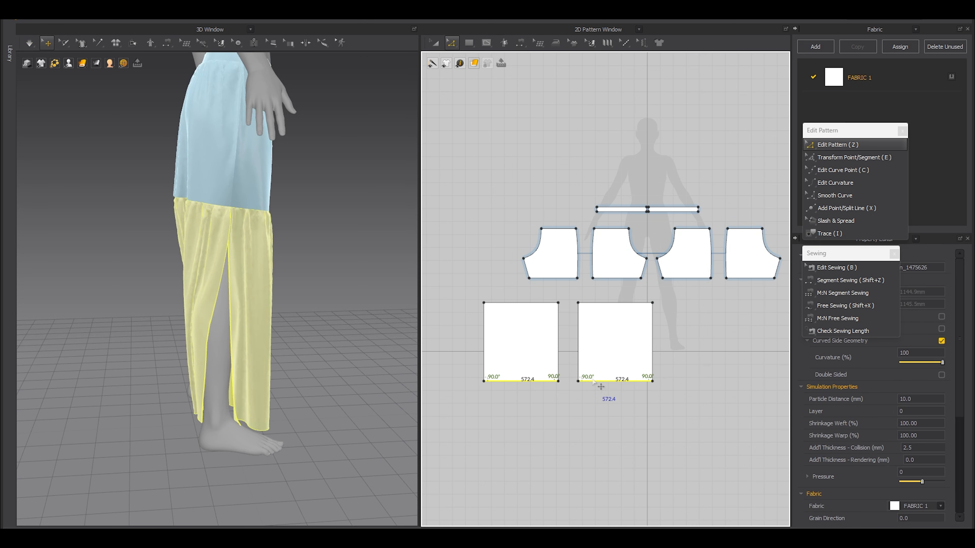
pyautogui.press('Delete')
pyautogui.press('a')
pyautogui.moveTo(617, 336); pyautogui.dragTo(636, 335)
# - Flare both lower panels by moving their inner and outer bottom corners outward with Transform Point/Segment, and simulate
pyautogui.click(616, 395)
pyautogui.press('z')
pyautogui.moveTo(620, 391); pyautogui.dragTo(515, 321)
pyautogui.press('e')
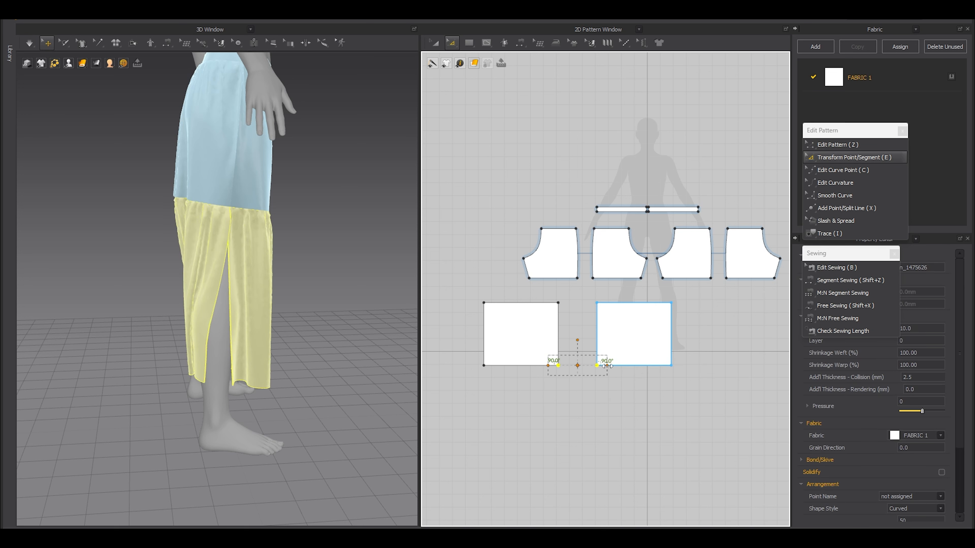
pyautogui.moveTo(591, 366); pyautogui.dragTo(591, 366)
pyautogui.moveTo(458, 349); pyautogui.dragTo(525, 417)
pyautogui.keyDown('shift'); pyautogui.moveTo(679, 348); pyautogui.dragTo(651, 396); pyautogui.keyUp('shift')
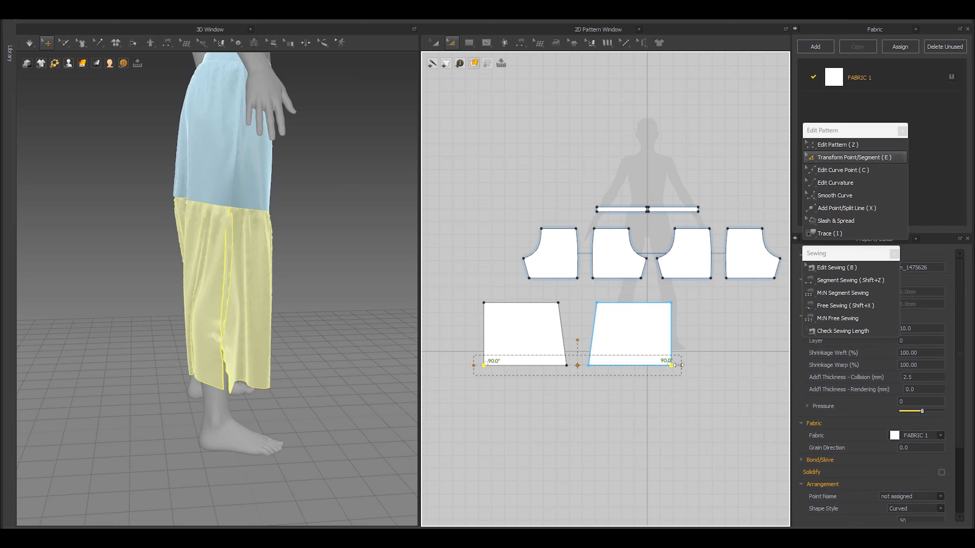
pyautogui.click(681, 431)
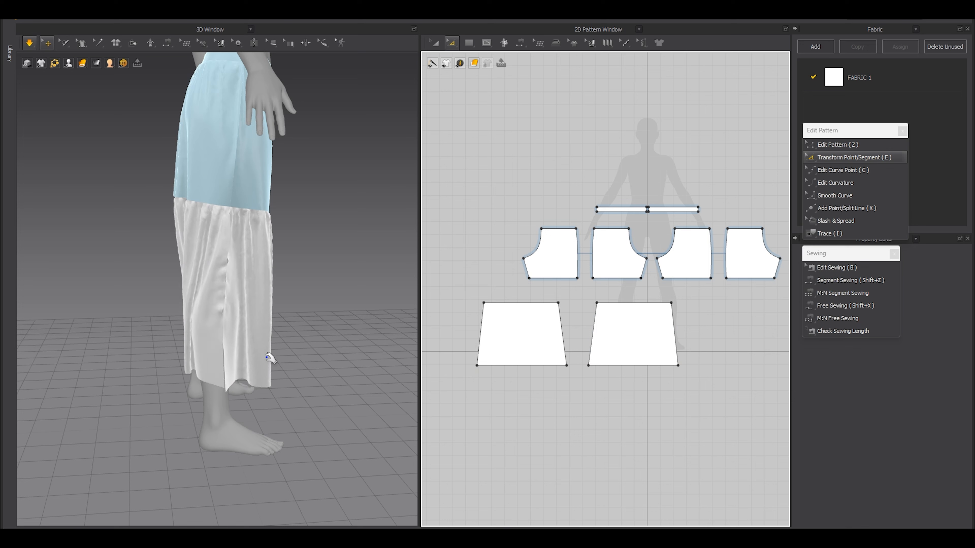
pyautogui.moveTo(266, 355); pyautogui.dragTo(189, 348, button='right')
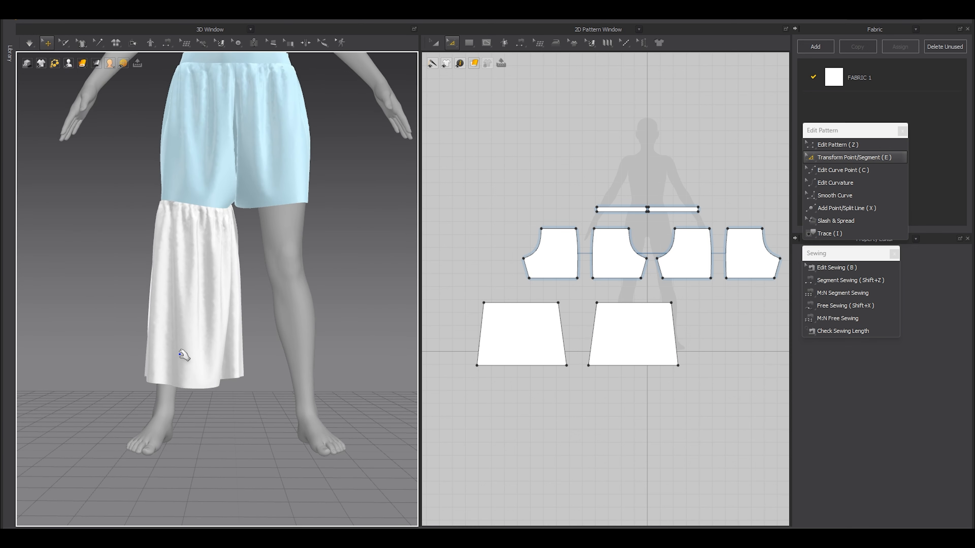
# - Sew the outer and inner side edges of the front and back lower panels together and simulate
pyautogui.hotkey('shift', 'z')
pyautogui.click(481, 328)
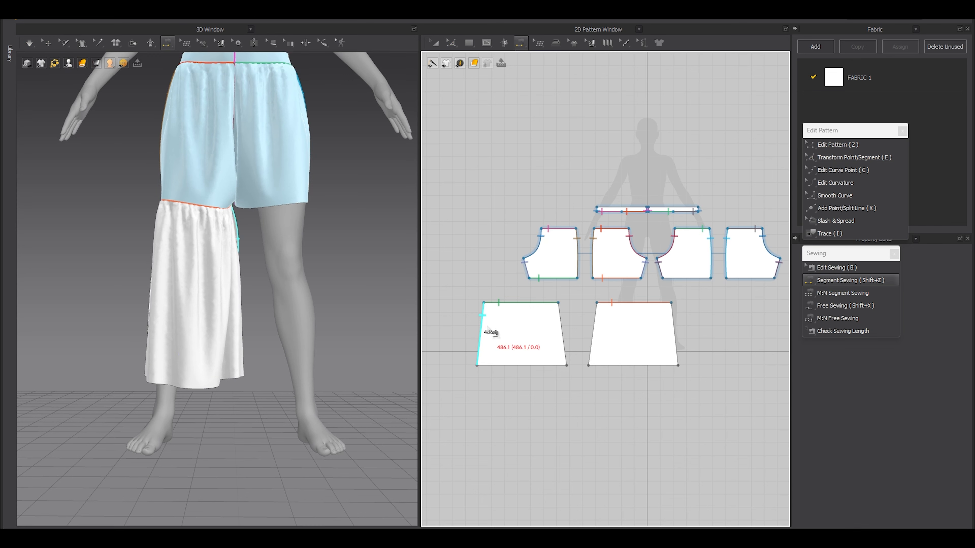
pyautogui.click(673, 326)
pyautogui.click(595, 323)
pyautogui.click(559, 315)
pyautogui.press('a')
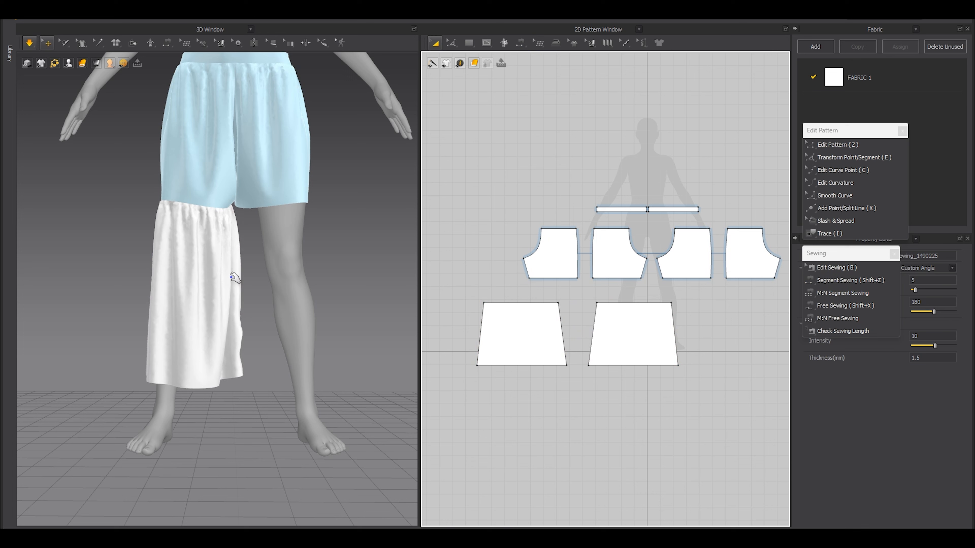
pyautogui.moveTo(195, 338); pyautogui.dragTo(204, 357, button='right')
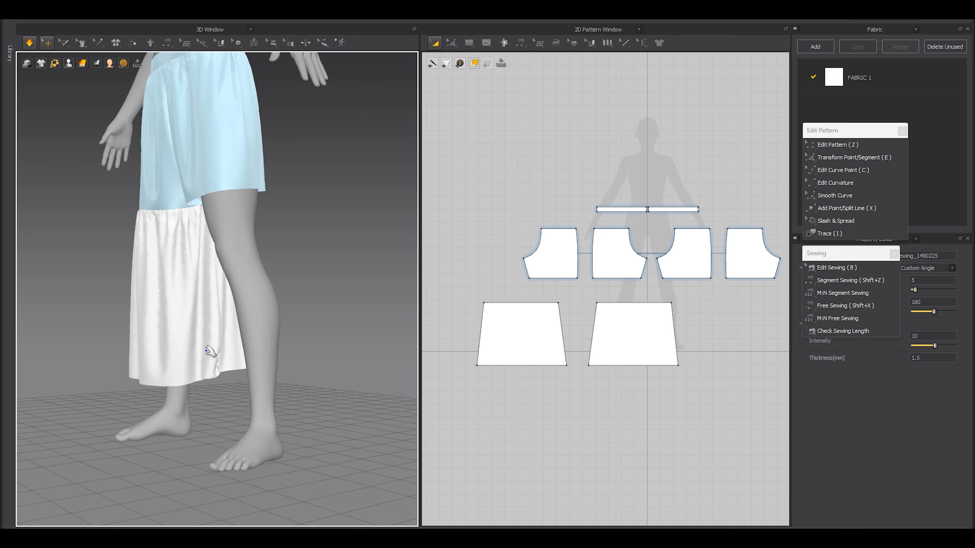
# - Unfreeze the four leg pieces of the shorts and simulate them with the attached lower panels
pyautogui.hotkey('shift', 'z')
pyautogui.scroll(-3, 503, 325)
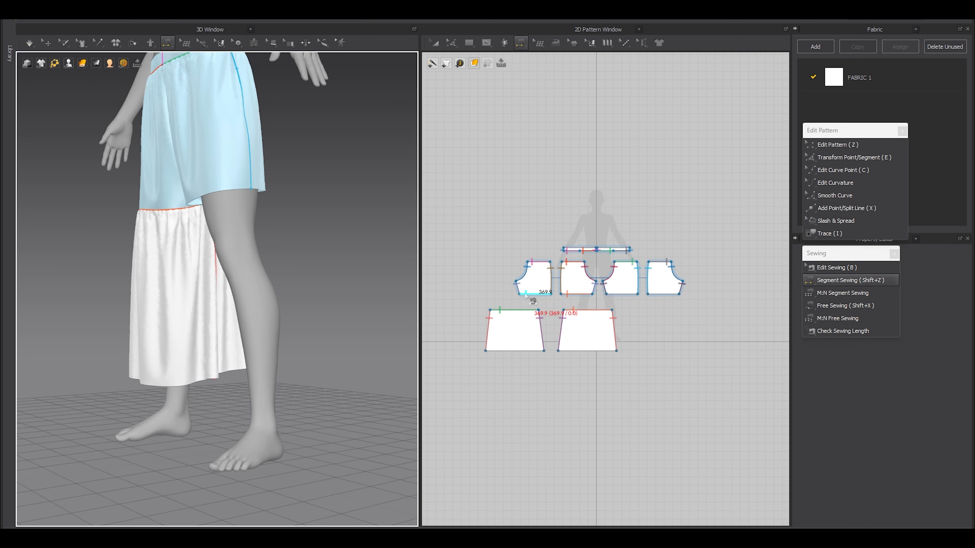
pyautogui.moveTo(681, 307); pyautogui.dragTo(682, 308)
pyautogui.moveTo(336, 259); pyautogui.dragTo(328, 339, button='right')
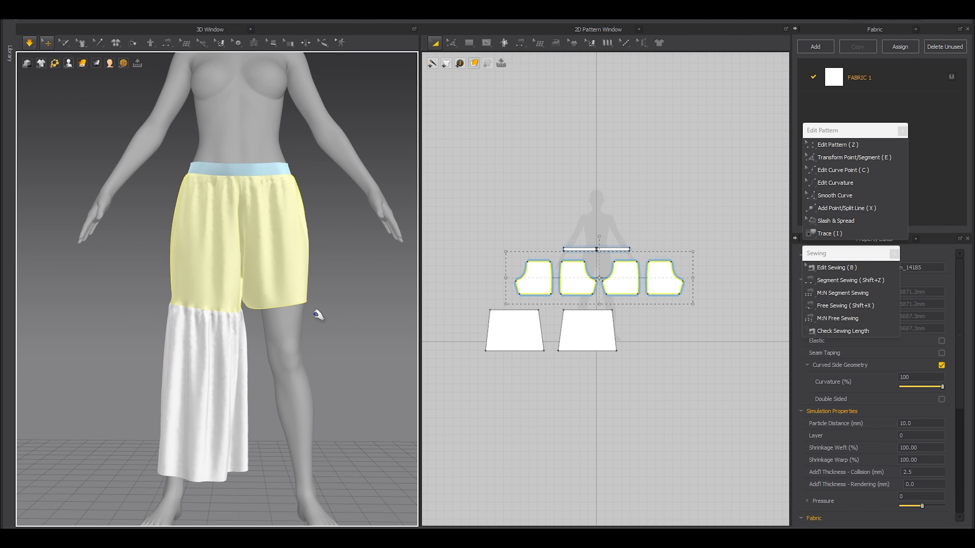
pyautogui.click(322, 385)
pyautogui.moveTo(322, 385); pyautogui.dragTo(368, 391, button='right')
# - Move the two lower panels side by side beneath the right leg pieces in the pattern layout
pyautogui.press('a')
pyautogui.click(576, 335)
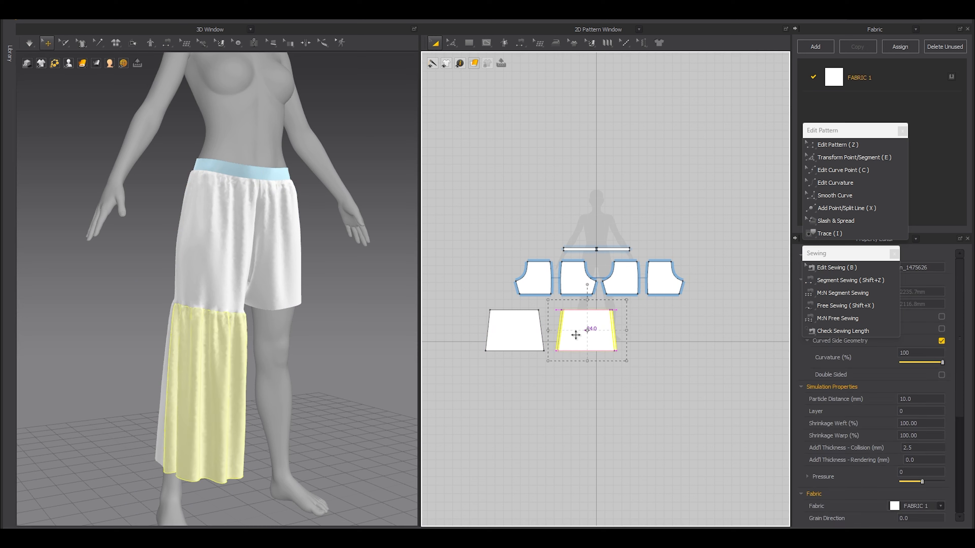
pyautogui.moveTo(558, 331); pyautogui.dragTo(541, 330)
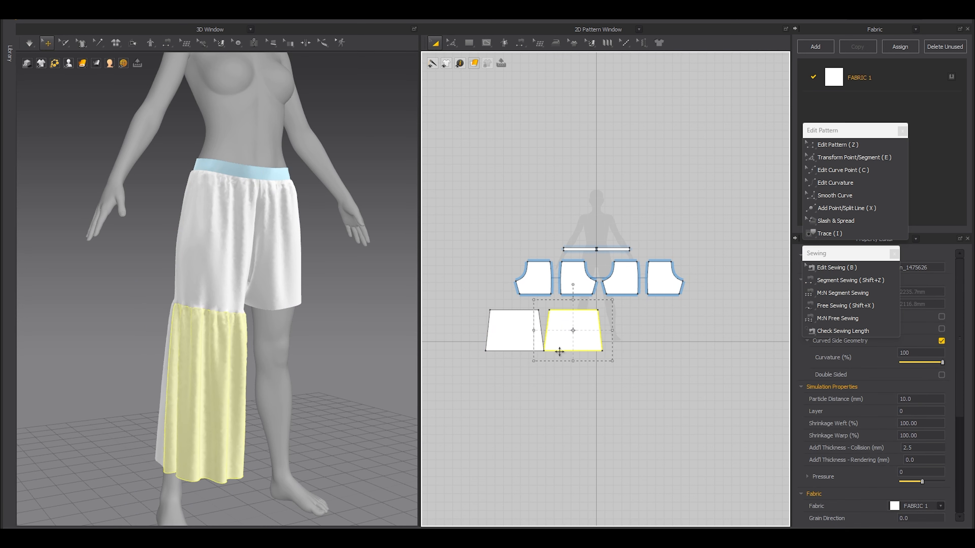
pyautogui.keyDown('shift'); pyautogui.moveTo(510, 339); pyautogui.dragTo(493, 339); pyautogui.keyUp('shift')
pyautogui.click(547, 384)
# - Make symmetric copies of both lower panels with their sewing for the avatar's left leg and simulate
pyautogui.click(558, 325)
pyautogui.keyDown('shift'); pyautogui.click(494, 327); pyautogui.keyUp('shift')
pyautogui.hotkey('ctrl', 'd')
pyautogui.click(662, 338)
pyautogui.press('space')
pyautogui.moveTo(319, 408); pyautogui.dragTo(293, 409, button='right')
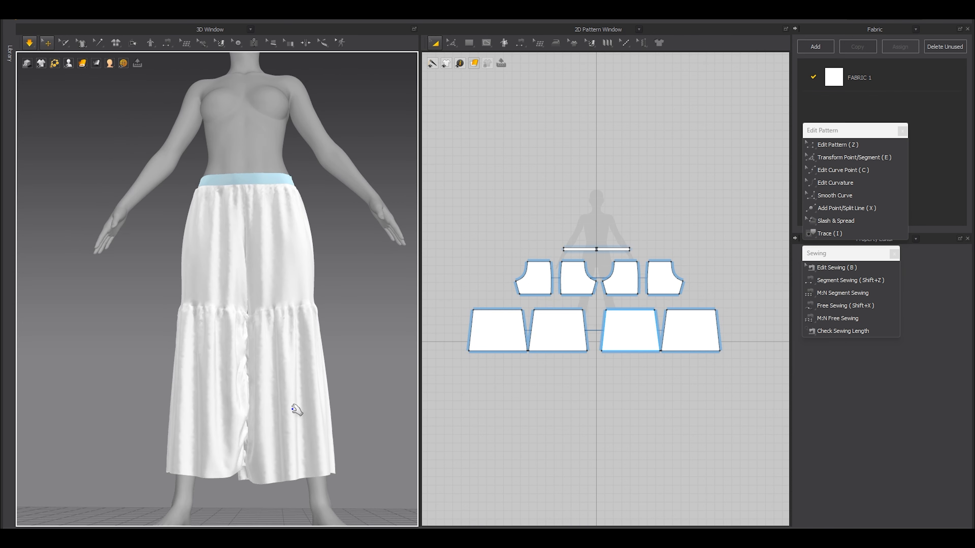
# - Hide the avatar and pull the lower panels' fabric outward to separate the tangled inner seams
pyautogui.hotkey('shift', 'a')
pyautogui.scroll(-2, 286, 405)
pyautogui.moveTo(278, 397); pyautogui.dragTo(246, 319, button='middle')
pyautogui.scroll(4, 231, 322)
pyautogui.moveTo(231, 322); pyautogui.dragTo(49, 354)
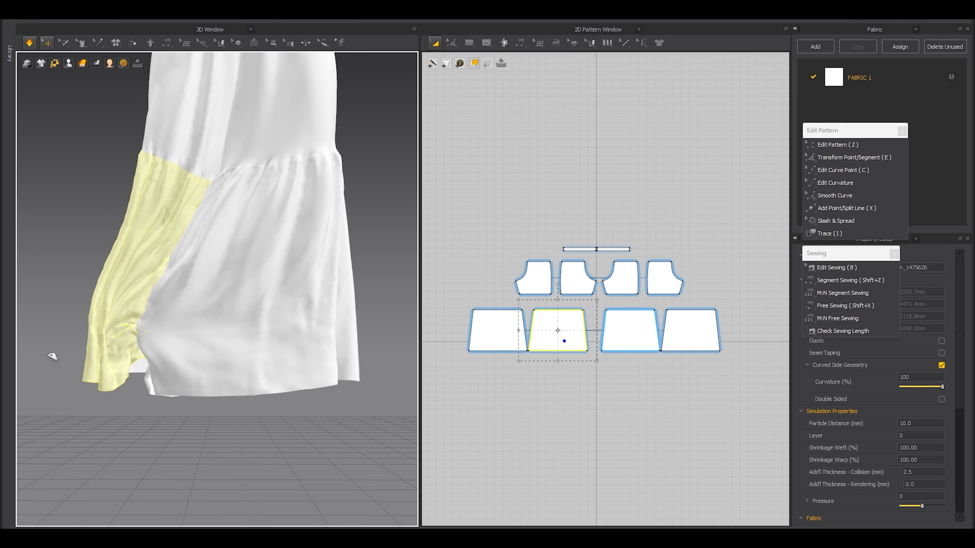
pyautogui.moveTo(326, 319); pyautogui.dragTo(335, 320)
# - Stop the simulation and undo back to before the symmetric lower panels were pasted
pyautogui.press('space')
pyautogui.hotkey('ctrl', 'z')
pyautogui.hotkey('ctrl', 'z')
pyautogui.hotkey('ctrl', 'z')
# - Paste the symmetric lower panels with their sewing again for the left leg, slightly farther out, and simulate
pyautogui.moveTo(309, 342); pyautogui.dragTo(297, 357, button='right')
pyautogui.hotkey('ctrl', 'd')
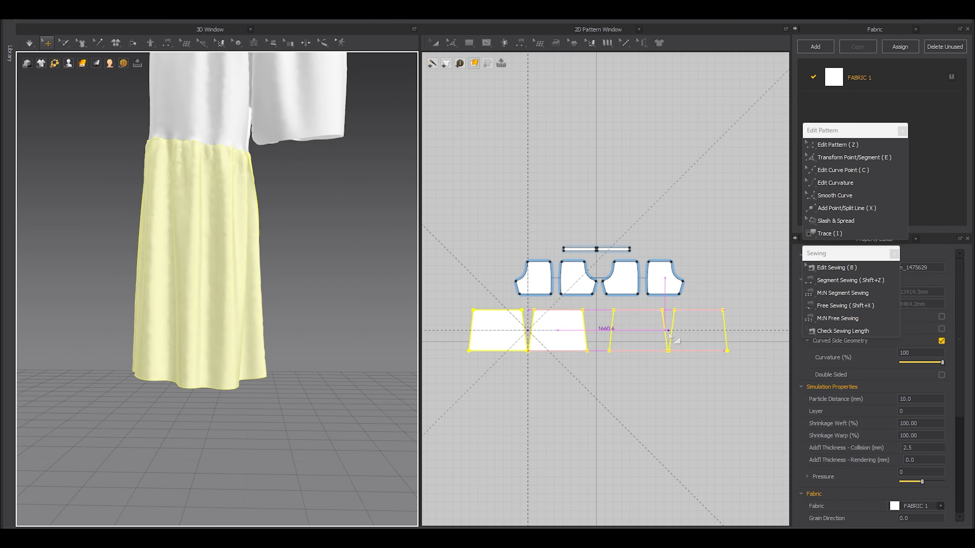
pyautogui.click(681, 328)
pyautogui.press('space')
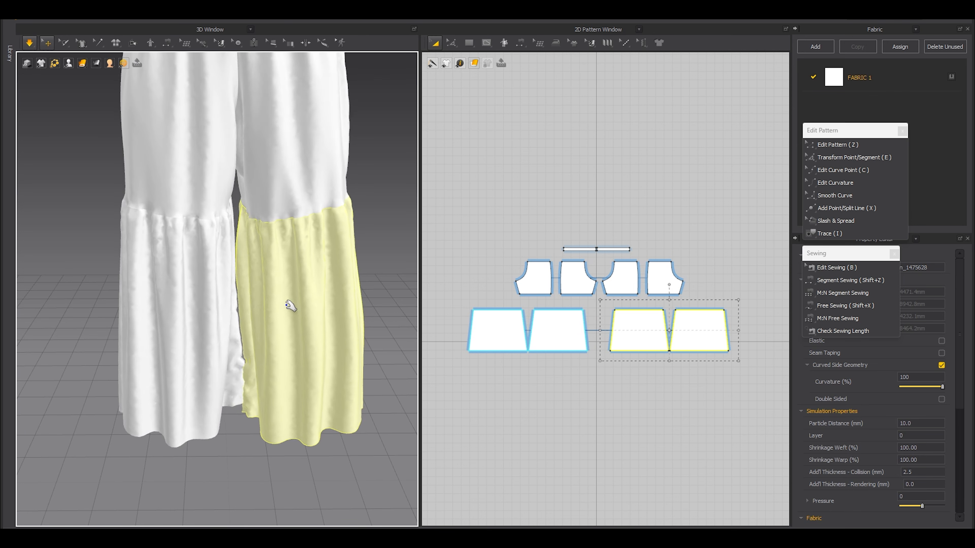
# - Stop the simulation and freeze all the pants pieces
pyautogui.scroll(-5, 290, 306)
pyautogui.click(333, 328)
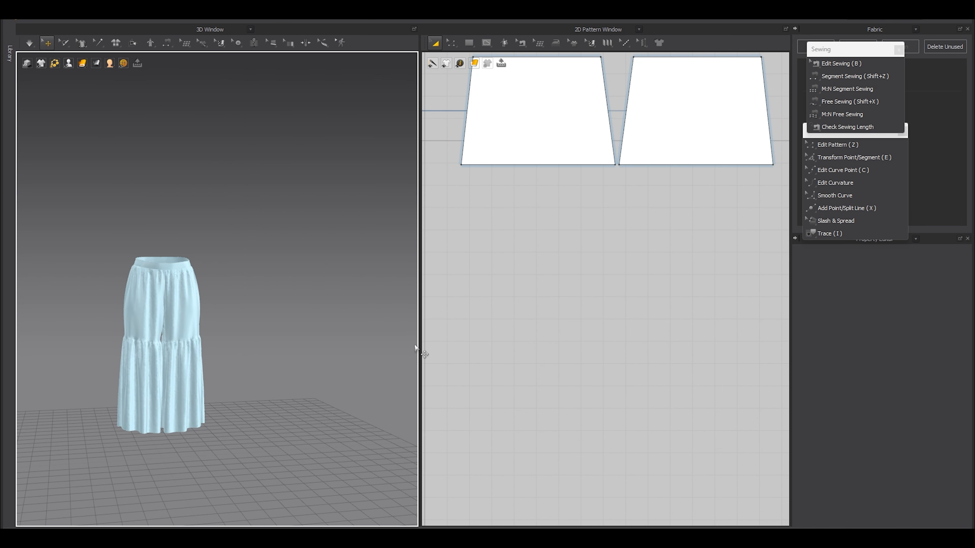
pyautogui.scroll(-4, 606, 222)
pyautogui.moveTo(607, 215); pyautogui.dragTo(655, 396, button='middle')
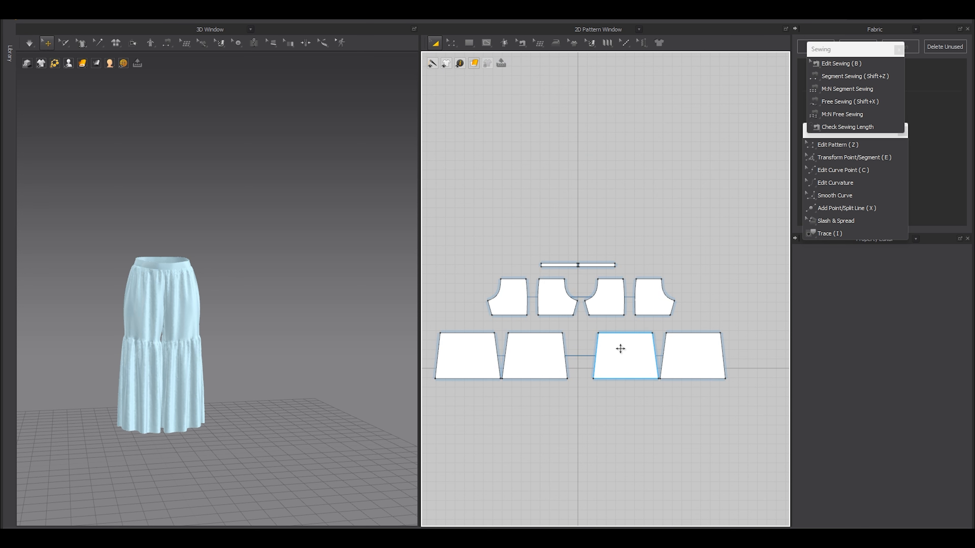
pyautogui.scroll(3, 536, 309)
pyautogui.moveTo(535, 311); pyautogui.dragTo(569, 290, button='middle')
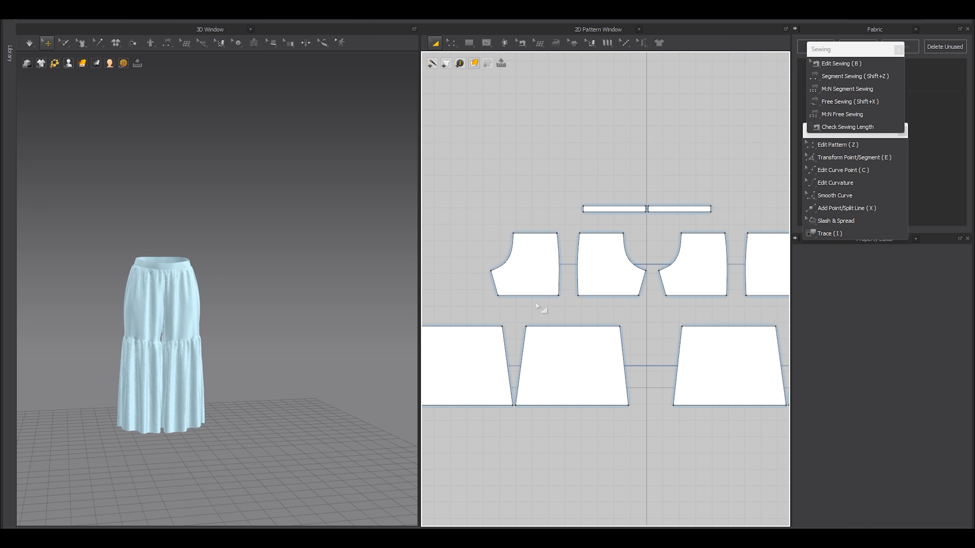
pyautogui.scroll(-3, 537, 298)
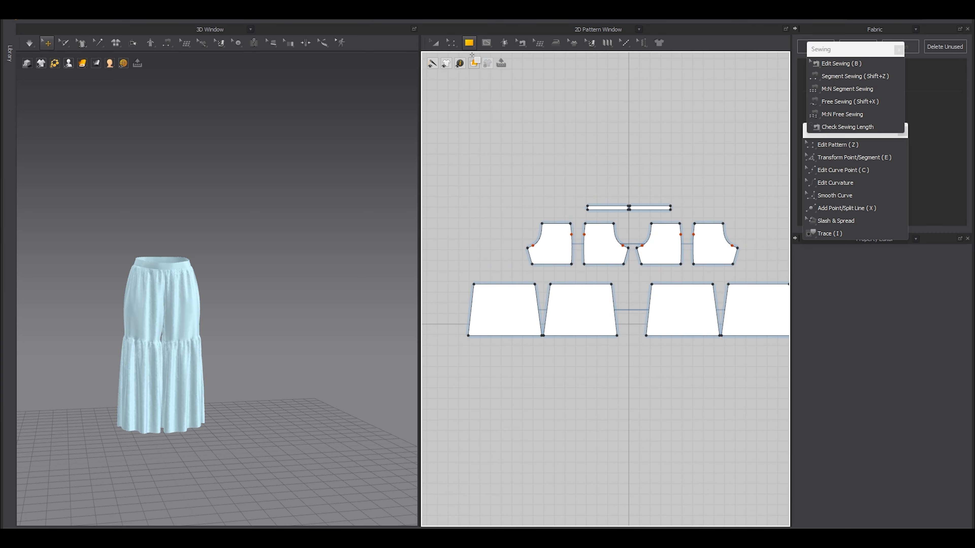
# - Move the four lower panels down in the pattern layout to open a gap beneath the shorts pieces
pyautogui.press('a')
pyautogui.scroll(-3, 482, 288)
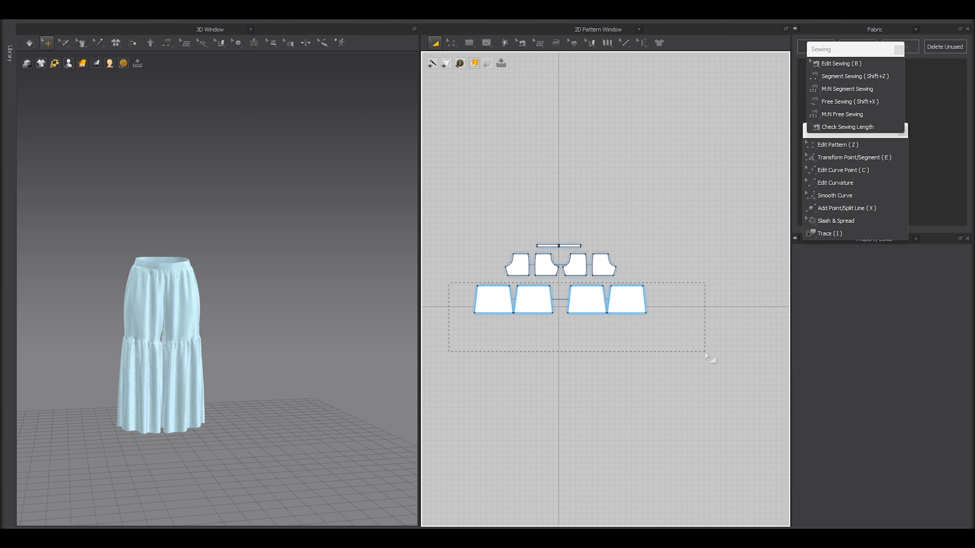
pyautogui.moveTo(706, 356); pyautogui.dragTo(705, 353)
pyautogui.scroll(2, 535, 302)
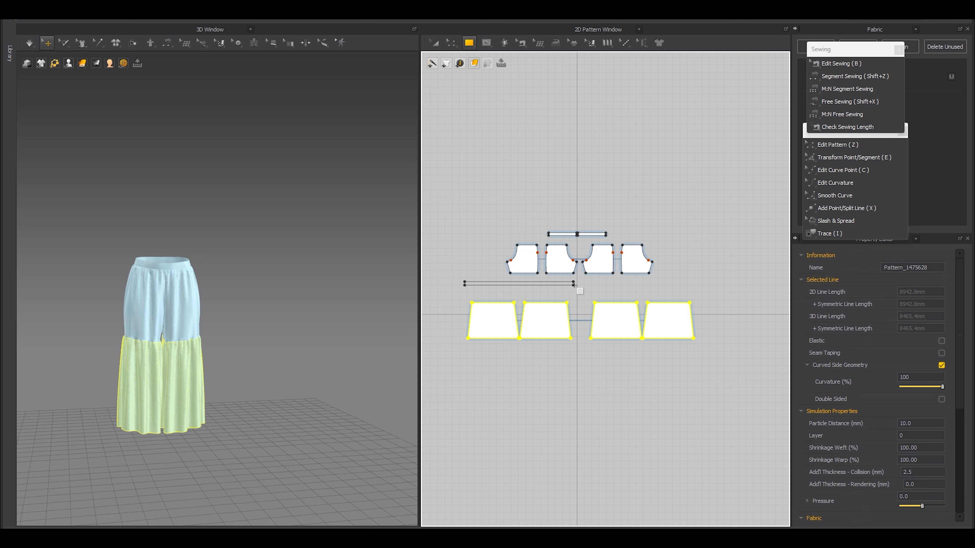
# - Draw a rectangular strip about 1438 mm long in the gap and narrow it to about 27 mm wide
pyautogui.moveTo(574, 284); pyautogui.dragTo(620, 284)
pyautogui.scroll(2, 572, 288)
pyautogui.press('a')
pyautogui.press('z')
pyautogui.click(637, 287)
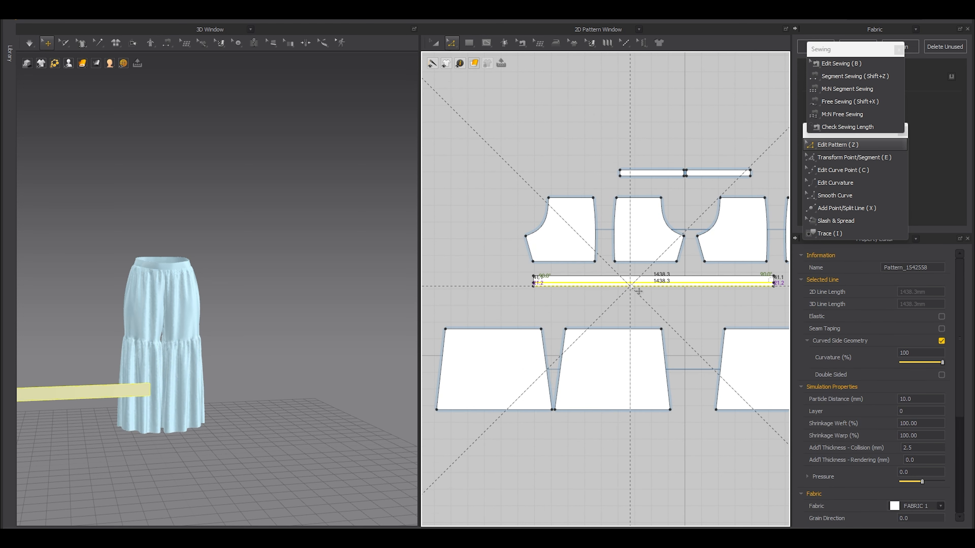
pyautogui.press('Escape')
pyautogui.scroll(4, 630, 285)
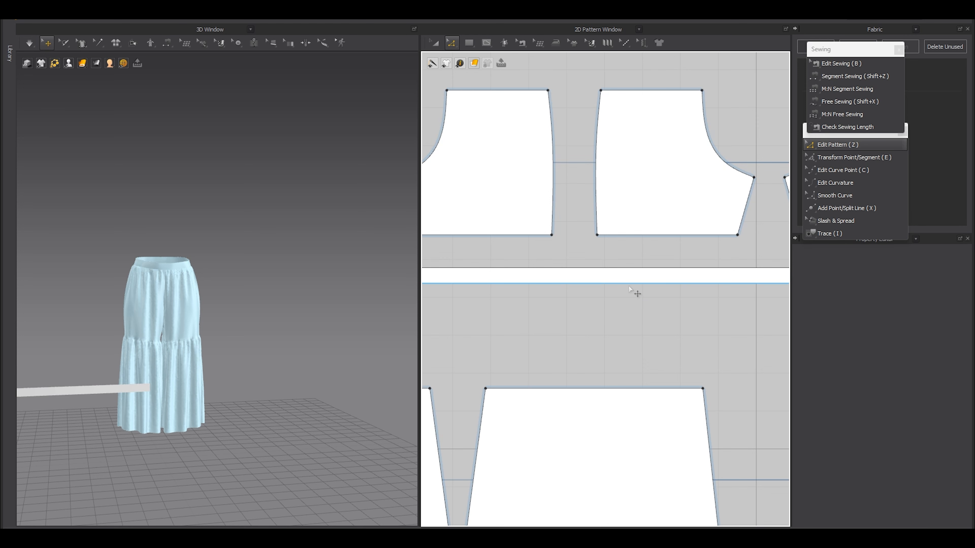
pyautogui.click(629, 282)
pyautogui.moveTo(629, 281); pyautogui.dragTo(630, 279)
pyautogui.scroll(-3, 610, 320)
pyautogui.scroll(3, 255, 372)
# - Segment-sew the strip's upper long edge to the hem of the right leg's front shorts piece
pyautogui.moveTo(246, 374); pyautogui.dragTo(337, 342, button='middle')
pyautogui.hotkey('shift', 'z')
pyautogui.click(600, 286)
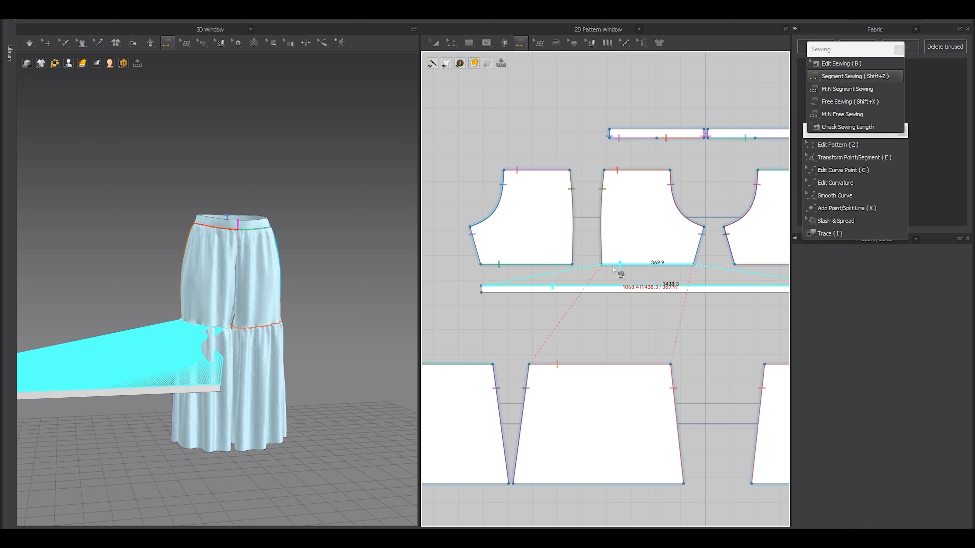
pyautogui.click(612, 268)
pyautogui.scroll(-4, 149, 334)
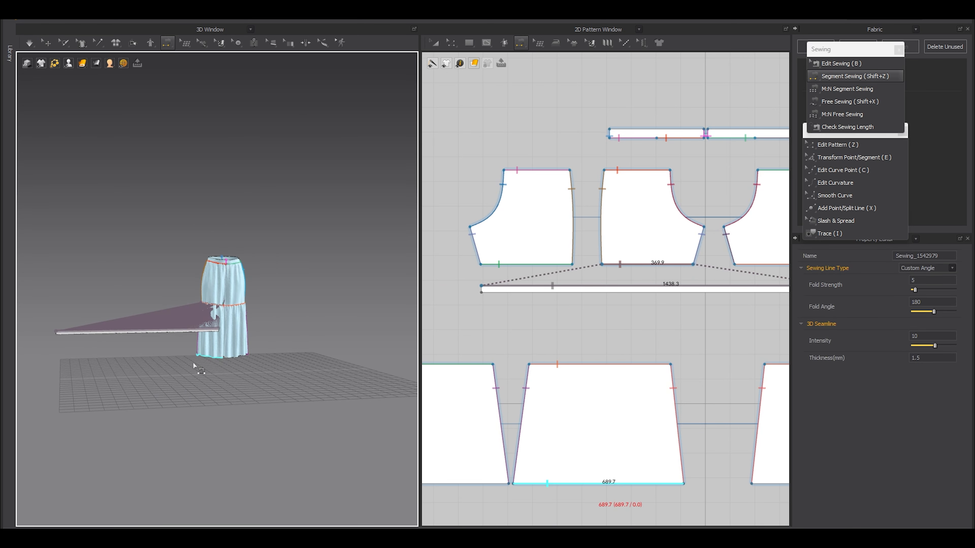
pyautogui.click(45, 43)
pyautogui.click(127, 333)
pyautogui.scroll(4, 128, 332)
pyautogui.moveTo(188, 311); pyautogui.dragTo(160, 343, button='right')
# - Shorten the ruffle strip to about 763 mm by moving its end edge inward
pyautogui.press('b')
pyautogui.click(622, 289)
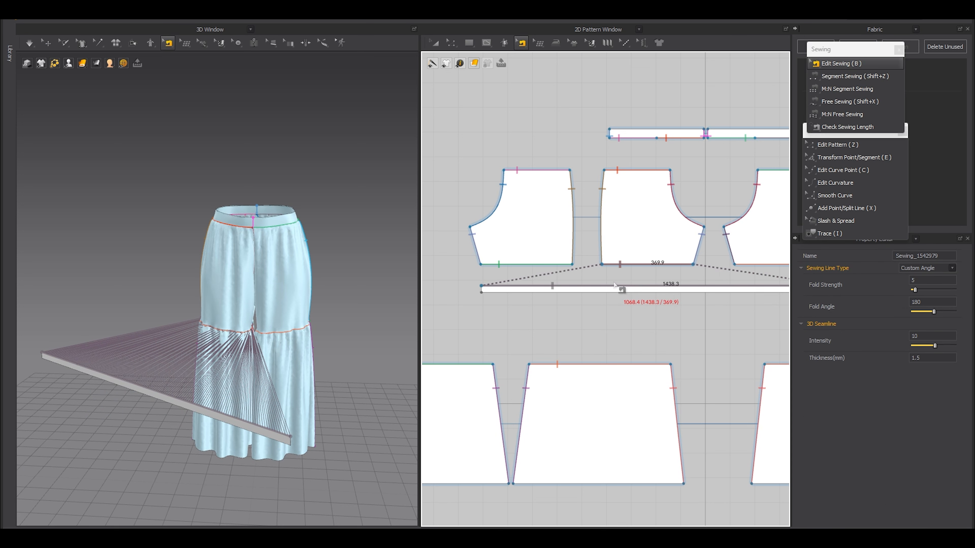
pyautogui.scroll(-3, 614, 285)
pyautogui.press('a')
pyautogui.click(636, 287)
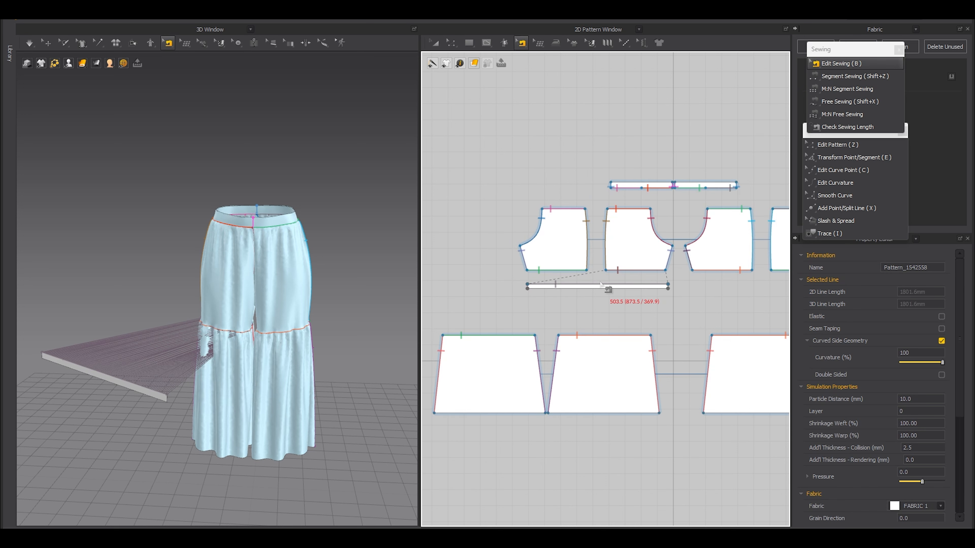
pyautogui.press('a')
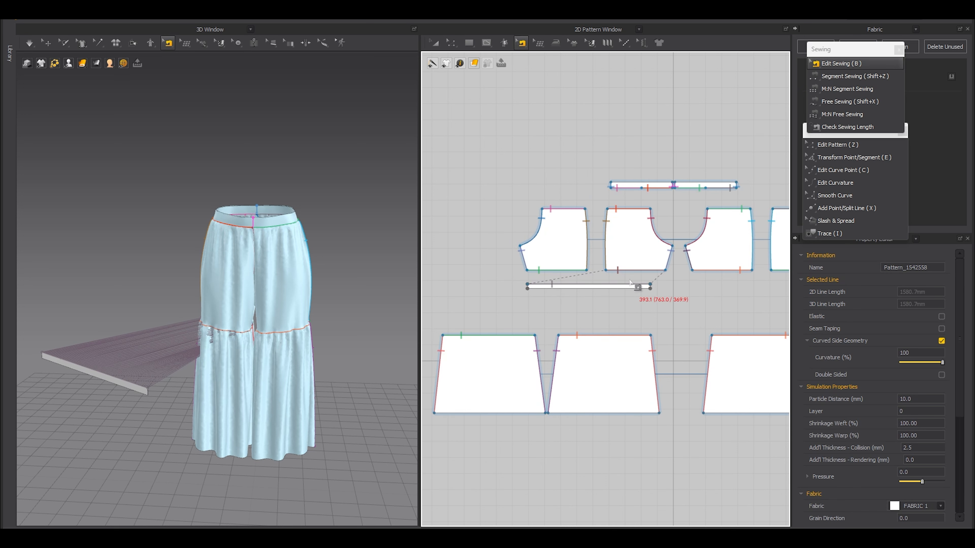
pyautogui.press('a')
# - Position the strip in 3D in front of the right leg, level with the tier seam
pyautogui.scroll(2, 111, 291)
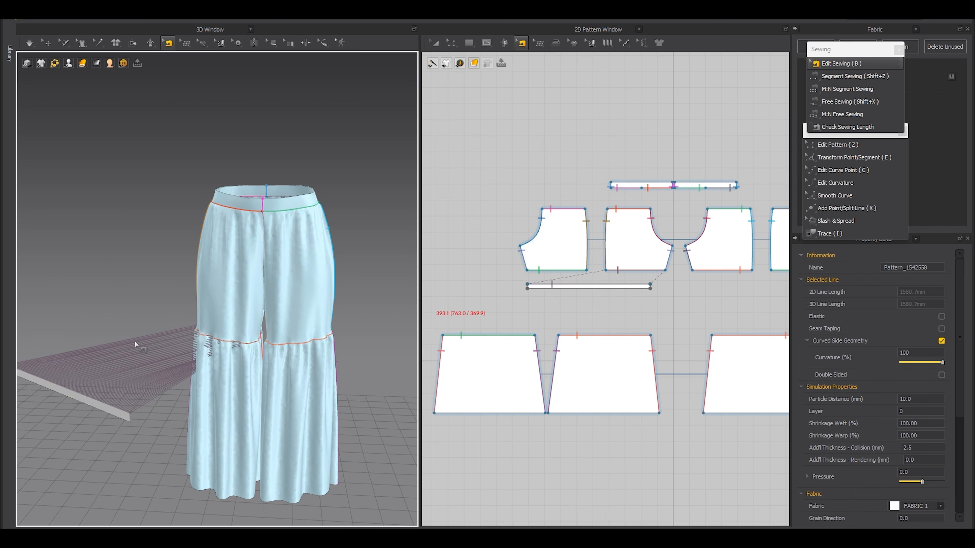
pyautogui.moveTo(134, 340); pyautogui.dragTo(244, 314, button='middle')
pyautogui.click(232, 340)
pyautogui.click(50, 37)
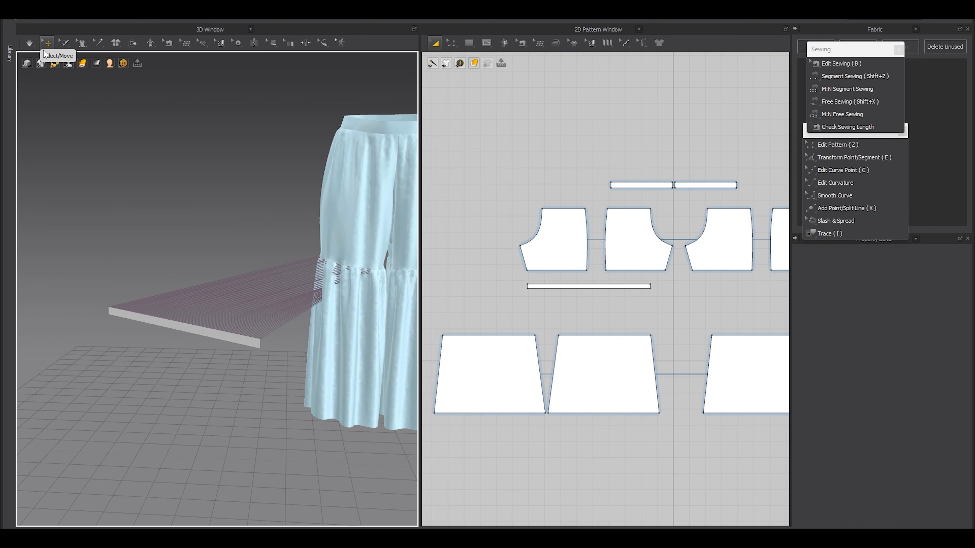
pyautogui.moveTo(247, 342); pyautogui.dragTo(354, 310)
pyautogui.moveTo(333, 334); pyautogui.dragTo(183, 319, button='right')
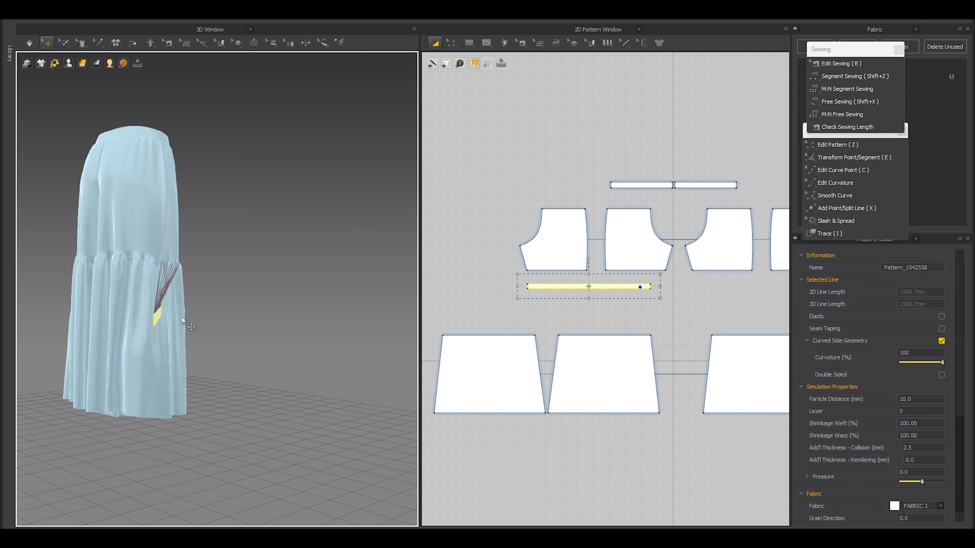
pyautogui.moveTo(157, 318); pyautogui.dragTo(216, 290)
pyautogui.moveTo(333, 332); pyautogui.dragTo(182, 363, button='right')
pyautogui.moveTo(274, 370); pyautogui.dragTo(310, 347, button='right')
# - Deactivate the left leg's four pieces together with their sewing and hide them in 3D
pyautogui.scroll(-3, 522, 314)
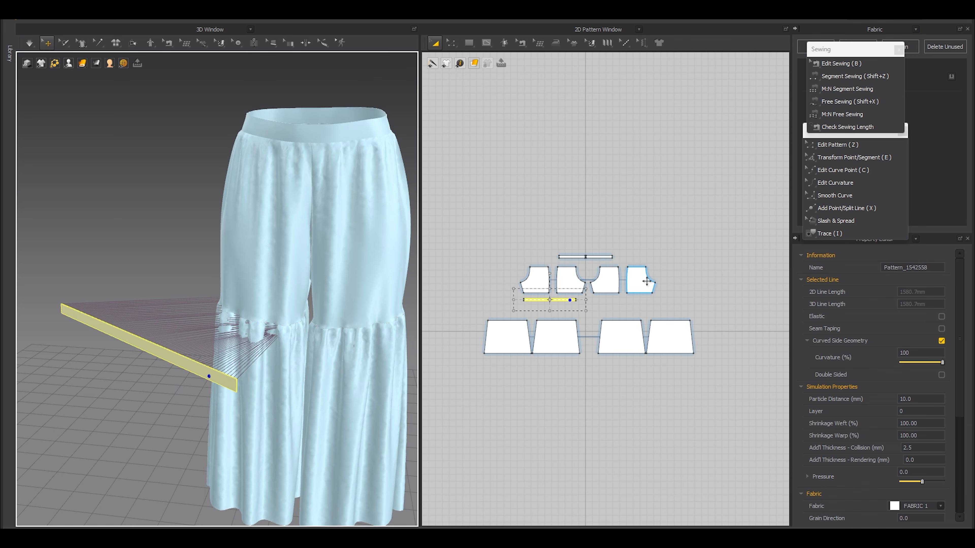
pyautogui.moveTo(590, 267); pyautogui.dragTo(699, 365)
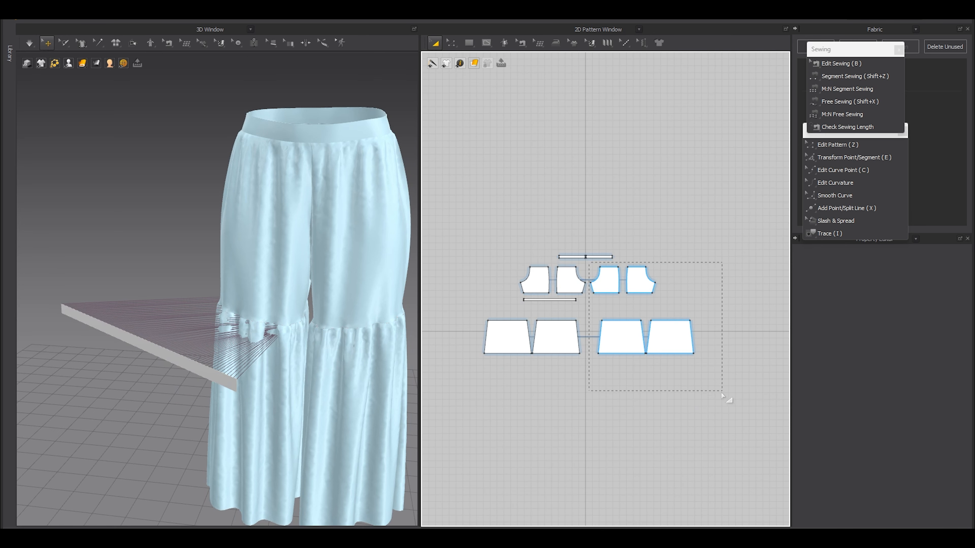
pyautogui.moveTo(722, 396); pyautogui.dragTo(722, 393)
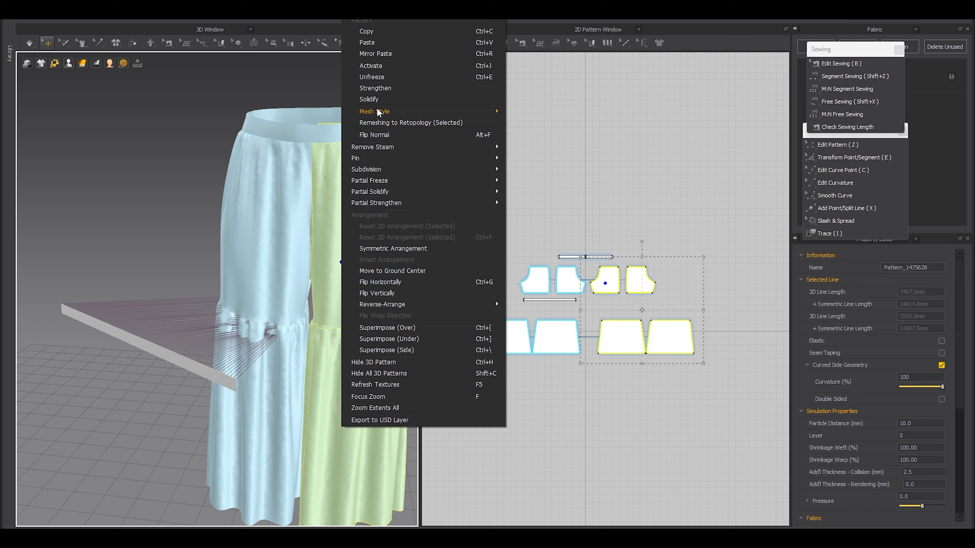
pyautogui.click(381, 65)
pyautogui.rightClick(353, 245)
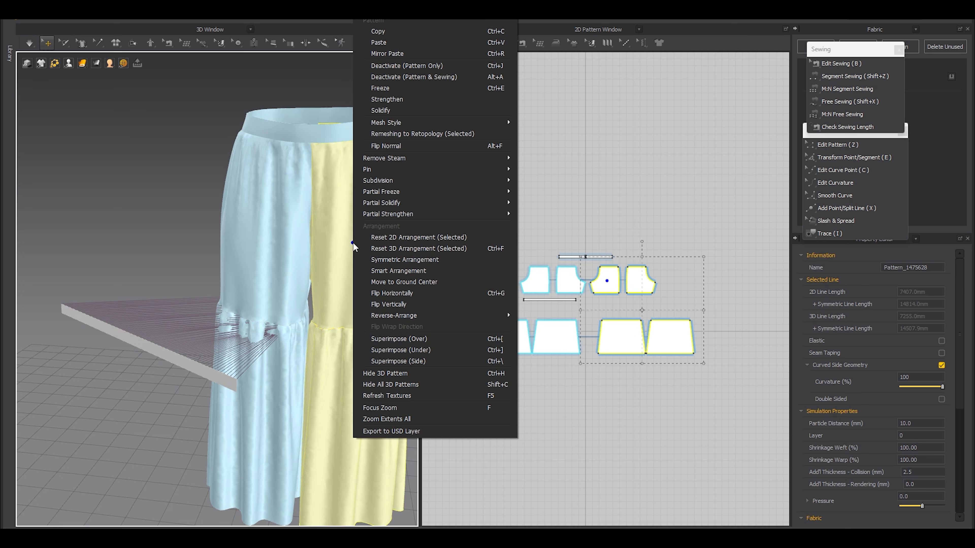
pyautogui.click(421, 79)
pyautogui.rightClick(358, 261)
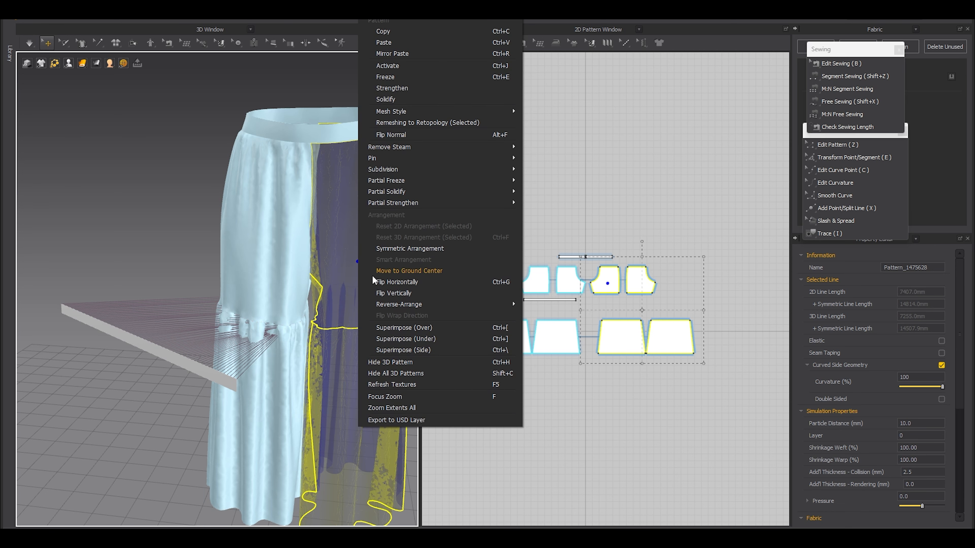
pyautogui.click(407, 362)
pyautogui.moveTo(328, 426); pyautogui.dragTo(312, 370, button='middle')
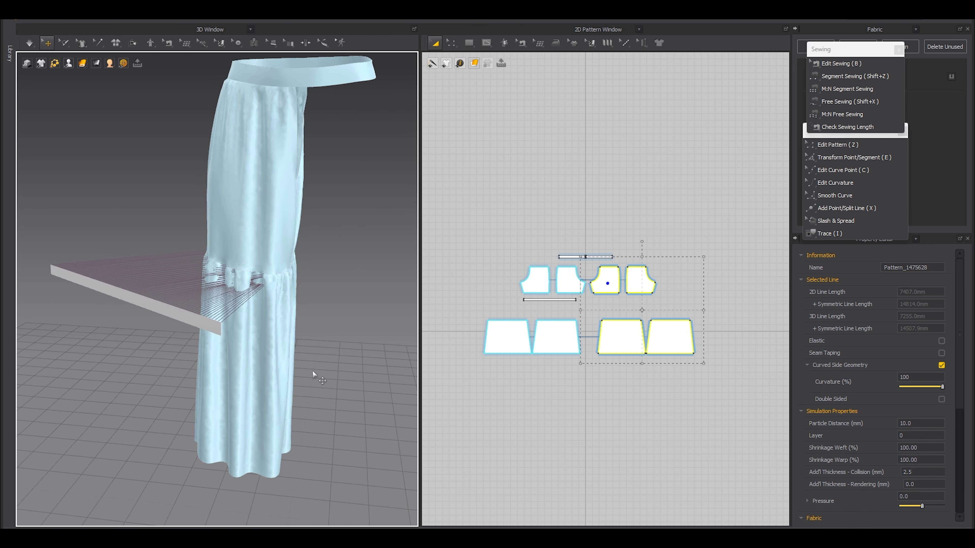
# - Simulate the strip so it gathers into a ruffle along the right leg's front tier seam
pyautogui.press('space')
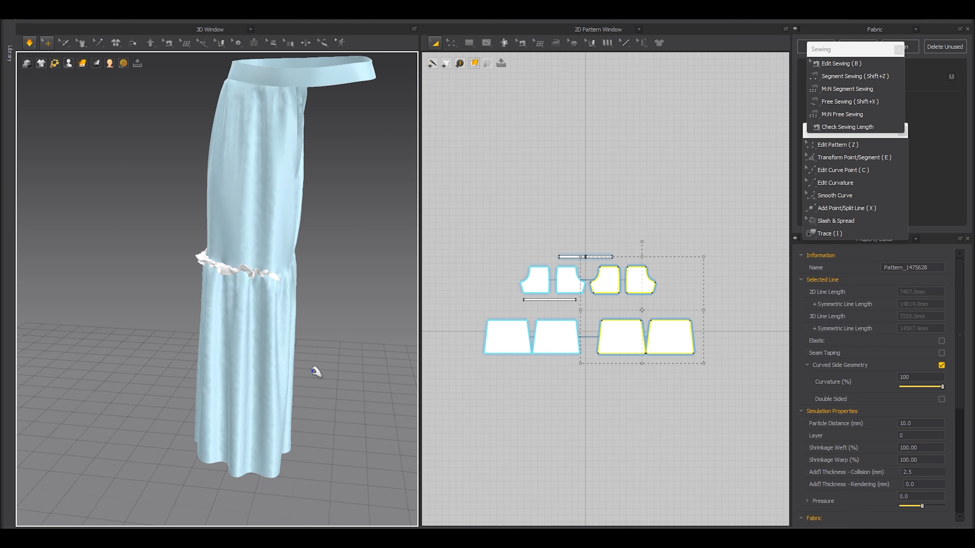
pyautogui.scroll(3, 256, 299)
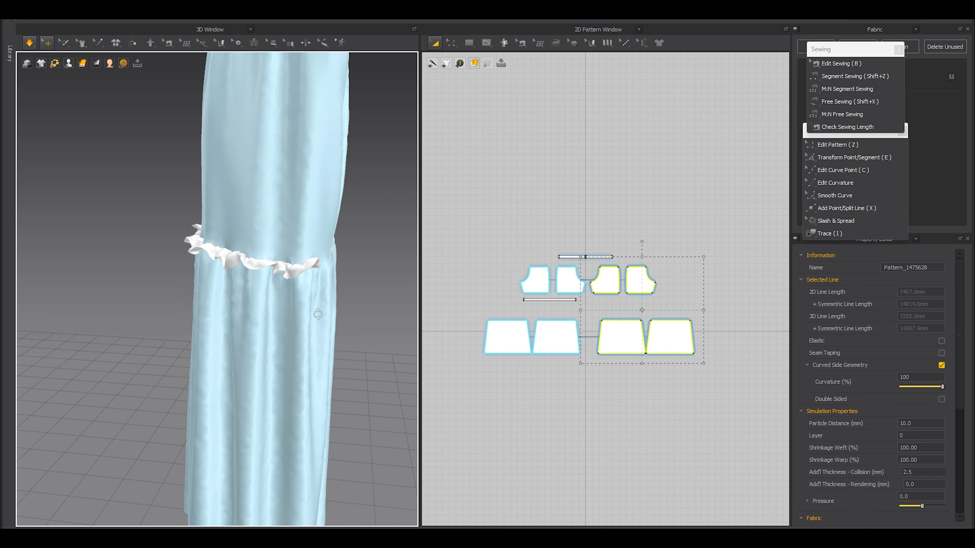
pyautogui.moveTo(322, 311); pyautogui.dragTo(280, 302, button='right')
pyautogui.moveTo(339, 252); pyautogui.dragTo(278, 296, button='middle')
pyautogui.scroll(3, 284, 323)
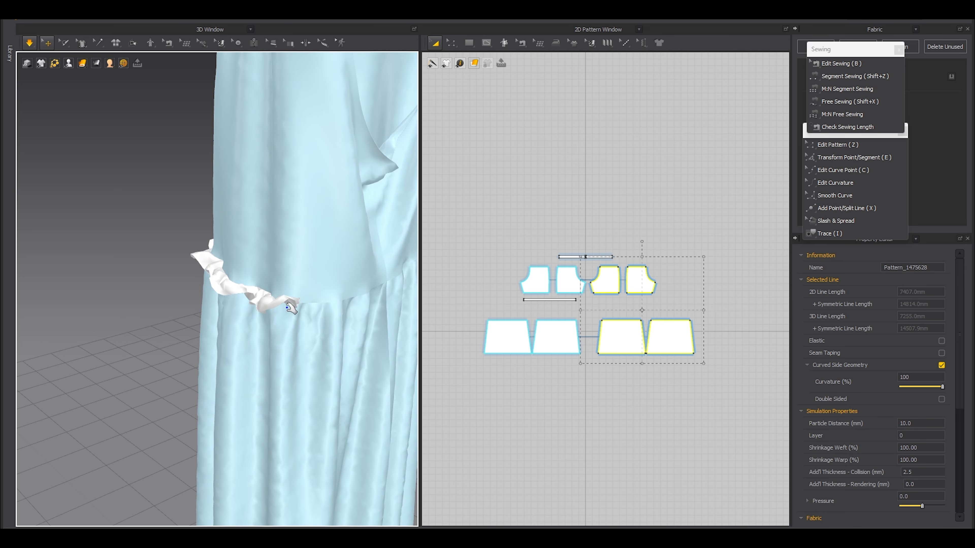
# - Pull the ruffle's ends into place during simulation and unfreeze the right leg's pieces
pyautogui.click(284, 303)
pyautogui.moveTo(229, 381); pyautogui.dragTo(286, 316, button='right')
pyautogui.moveTo(544, 427); pyautogui.dragTo(552, 424)
pyautogui.moveTo(300, 284); pyautogui.dragTo(246, 318, button='right')
pyautogui.moveTo(192, 292); pyautogui.dragTo(679, 387)
pyautogui.moveTo(268, 284); pyautogui.dragTo(224, 269, button='right')
pyautogui.click(188, 265)
pyautogui.click(456, 348)
pyautogui.click(224, 351)
pyautogui.moveTo(224, 350); pyautogui.dragTo(268, 361, button='right')
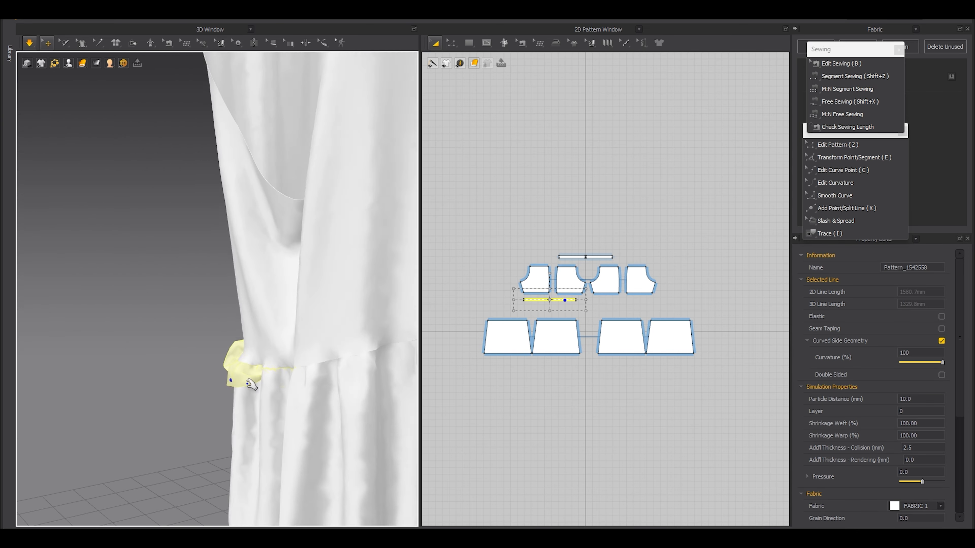
# - Box-select the mesh of the ruffle at the tier seam and stop the simulation
pyautogui.click(64, 43)
pyautogui.moveTo(230, 339); pyautogui.dragTo(292, 428)
pyautogui.scroll(5, 514, 314)
pyautogui.moveTo(735, 285); pyautogui.dragTo(643, 263)
pyautogui.moveTo(246, 319); pyautogui.dragTo(285, 303, button='right')
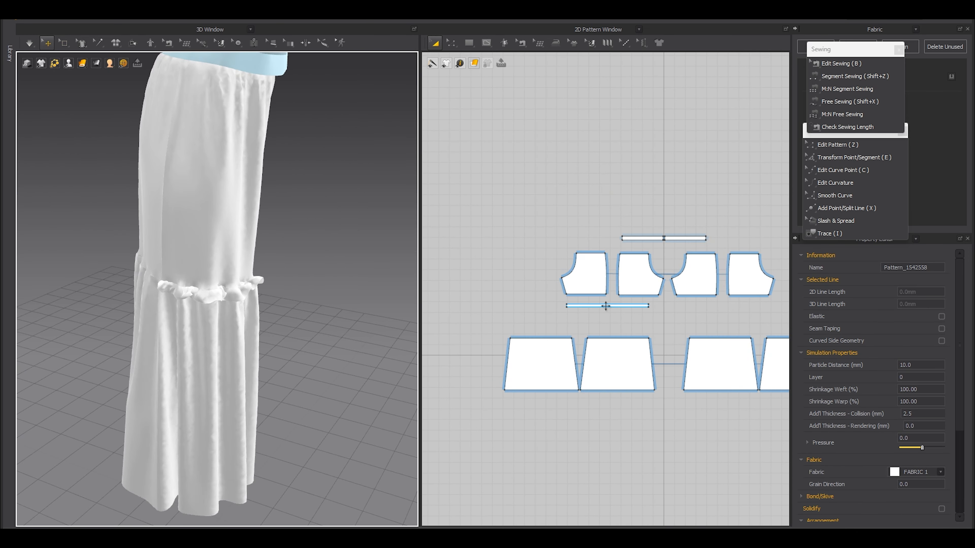
# - Copy the ruffle strip and paste the duplicate beside the original, in line with it
pyautogui.click(605, 306)
pyautogui.moveTo(566, 325); pyautogui.dragTo(656, 321, button='middle')
pyautogui.hotkey('ctrl', 'c')
pyautogui.hotkey('ctrl', 'v')
pyautogui.keyDown('shift'); pyautogui.click(602, 310); pyautogui.keyUp('shift')
# - Rotate the copied ruffle in 3D so that it faces the back of the leg
pyautogui.scroll(-8, 276, 299)
pyautogui.moveTo(276, 299); pyautogui.dragTo(222, 409, button='right')
pyautogui.click(206, 373)
pyautogui.click(220, 418)
pyautogui.click(206, 371)
pyautogui.click(207, 384)
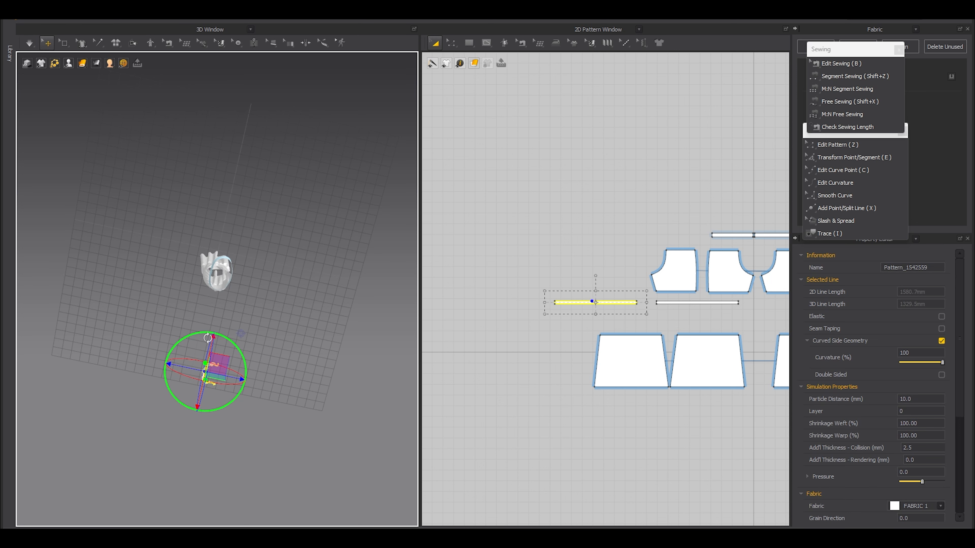
# - Move the copied ruffle in 3D against the back of the right leg at the tier seam
pyautogui.moveTo(220, 365); pyautogui.dragTo(210, 274)
pyautogui.moveTo(195, 338); pyautogui.dragTo(209, 380, button='right')
pyautogui.moveTo(209, 379); pyautogui.dragTo(122, 427, button='middle')
pyautogui.scroll(-5, 122, 427)
pyautogui.scroll(3, 190, 374)
pyautogui.moveTo(190, 373); pyautogui.dragTo(299, 323, button='middle')
pyautogui.scroll(3, 299, 324)
pyautogui.moveTo(270, 322); pyautogui.dragTo(210, 329)
pyautogui.moveTo(210, 329); pyautogui.dragTo(246, 368, button='right')
# - Segment-sew the copied strip's upper edge to the back shorts piece's hem and simulate
pyautogui.click(855, 76)
pyautogui.click(609, 302)
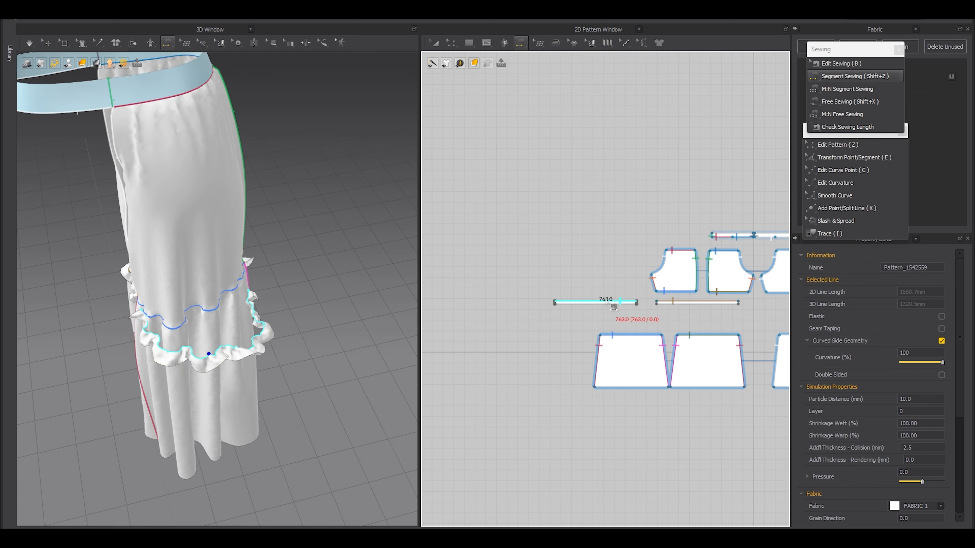
pyautogui.click(206, 341)
pyautogui.press('space')
pyautogui.moveTo(239, 334); pyautogui.dragTo(217, 314, button='right')
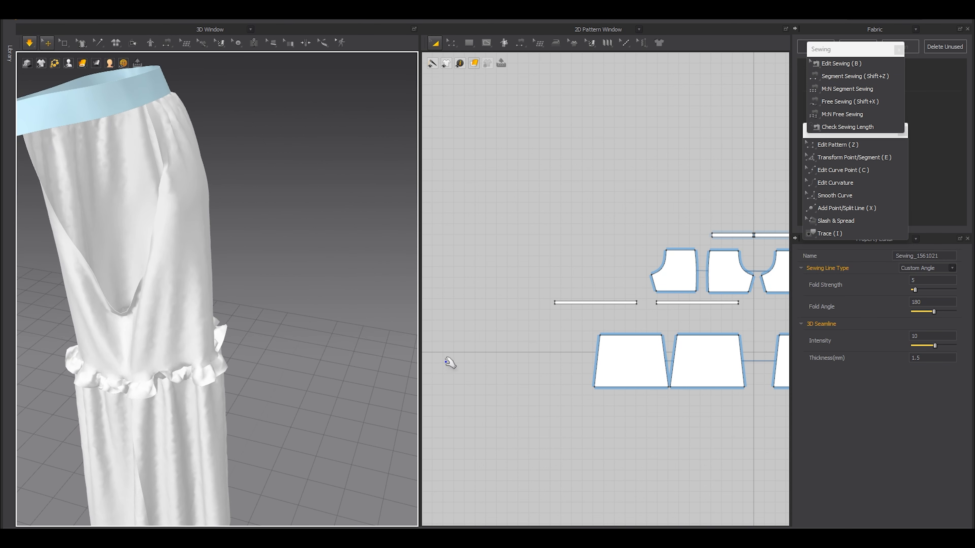
# - Sew the short ends of the front and back ruffle strips together on both sides and simulate
pyautogui.press('space')
pyautogui.hotkey('shift', 'z')
pyautogui.scroll(3, 639, 305)
pyautogui.click(637, 301)
pyautogui.click(518, 297)
pyautogui.scroll(-2, 495, 300)
pyautogui.scroll(2, 705, 302)
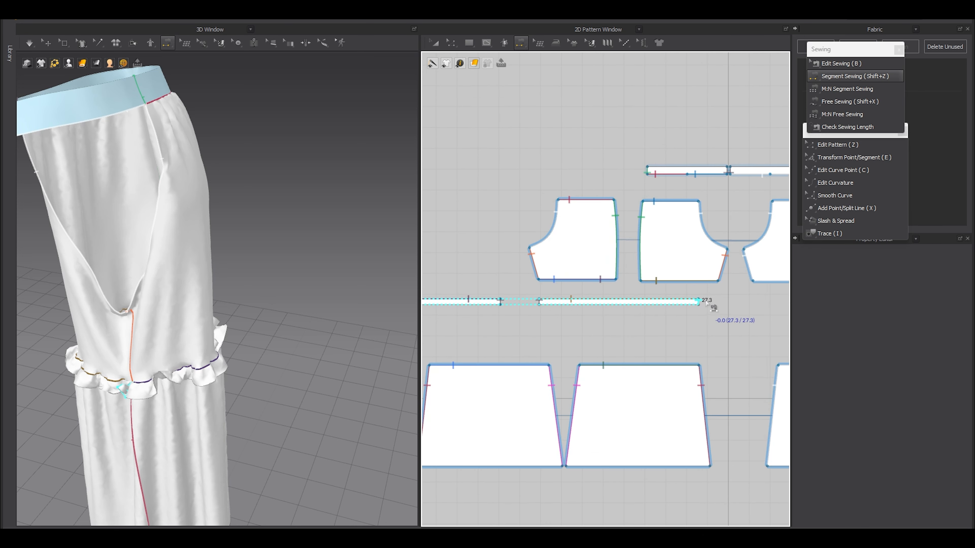
pyautogui.click(705, 302)
pyautogui.press('z')
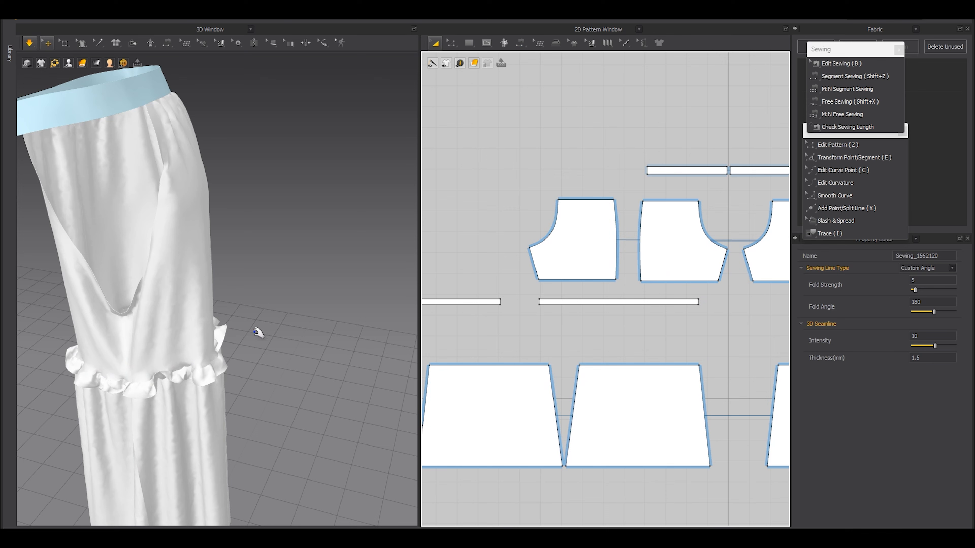
pyautogui.click(30, 43)
# - Tug the back ruffle during simulation to settle its folds, and stop the simulation
pyautogui.click(46, 43)
pyautogui.moveTo(250, 339); pyautogui.dragTo(52, 415, button='right')
pyautogui.scroll(3, 282, 355)
pyautogui.click(283, 355)
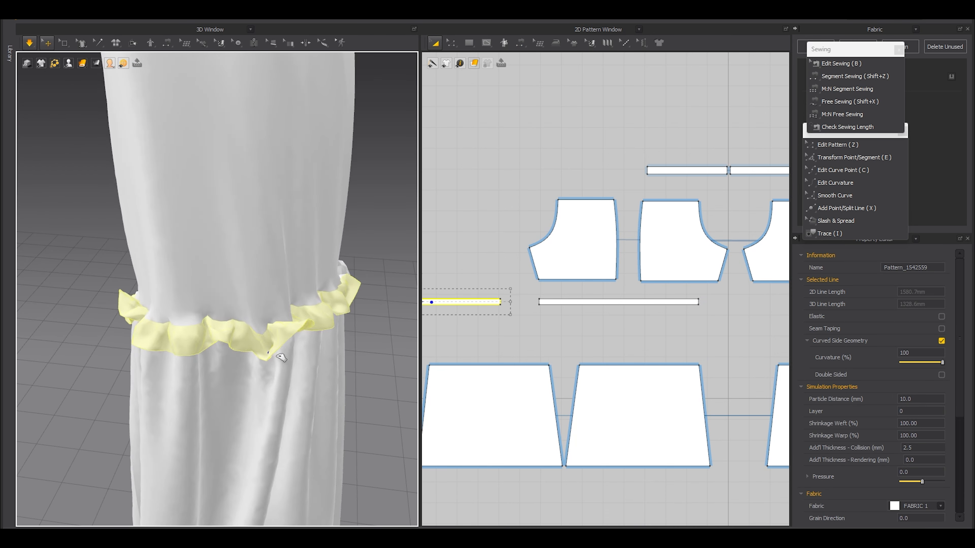
pyautogui.scroll(-6, 283, 355)
pyautogui.moveTo(283, 355); pyautogui.dragTo(116, 334, button='right')
pyautogui.scroll(2, 253, 369)
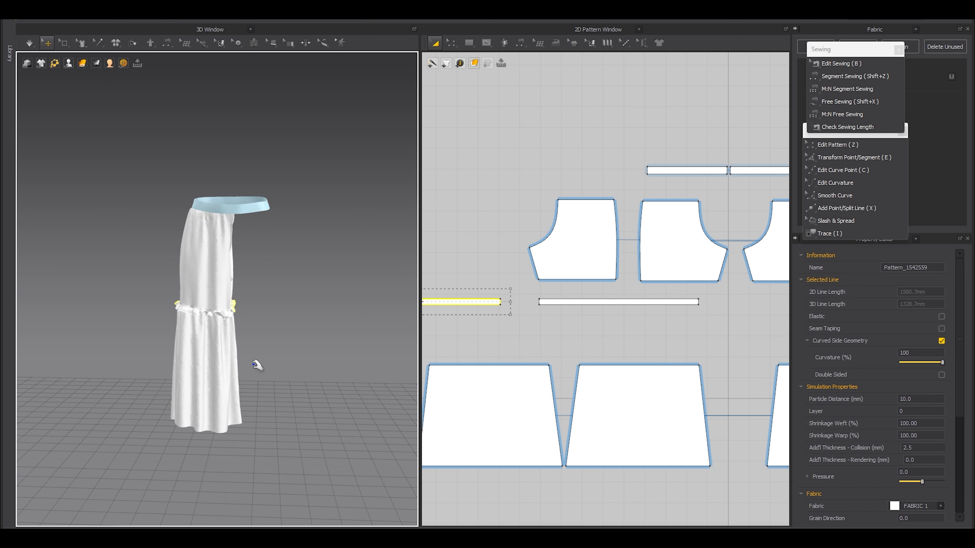
# - Draw a long rectangular strip about 30 mm high below the lower leg panels in the pattern layout
pyautogui.scroll(-2, 603, 303)
pyautogui.click(538, 338)
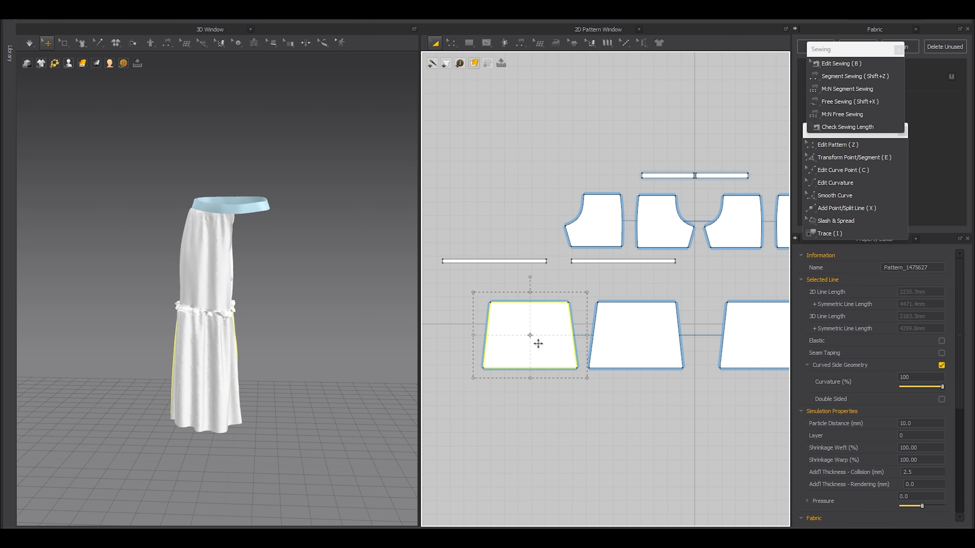
pyautogui.press('s')
pyautogui.moveTo(528, 356); pyautogui.dragTo(559, 362)
pyautogui.moveTo(730, 370); pyautogui.dragTo(740, 370)
# - Segment-sew the new strip's upper edge to the hem of the right leg's front lower panel
pyautogui.press('z')
pyautogui.scroll(2, 618, 366)
pyautogui.hotkey('shift', 'z')
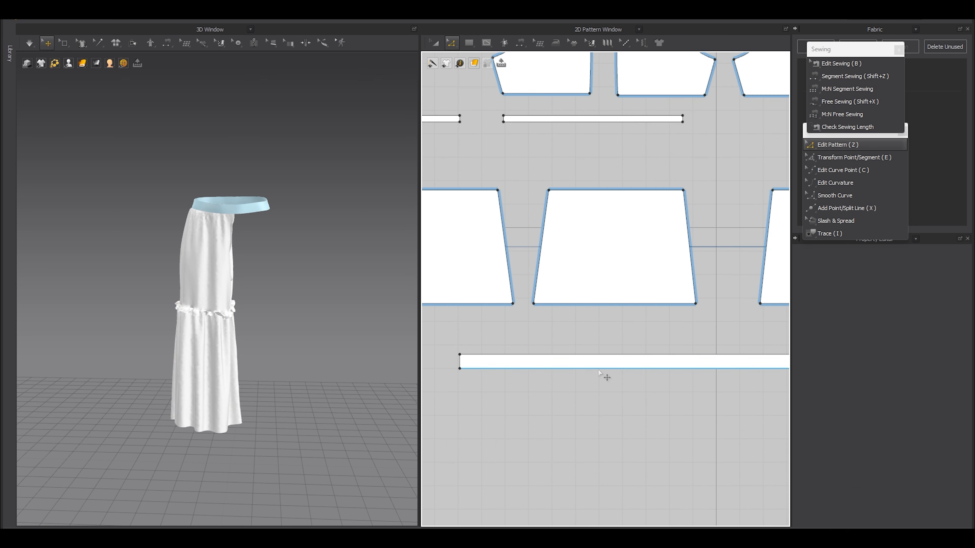
pyautogui.click(468, 355)
pyautogui.click(563, 306)
# - Shorten the strip horizontally in stages, keeping its height, while checking its seam against the panel's hem
pyautogui.scroll(-2, 562, 311)
pyautogui.press('b')
pyautogui.press('a')
pyautogui.click(629, 341)
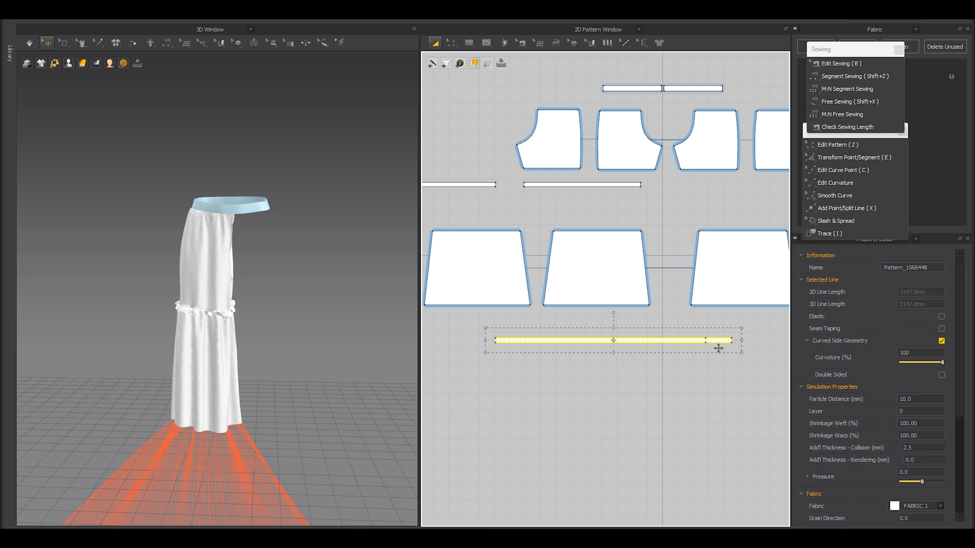
pyautogui.press('b')
pyautogui.press('a')
pyautogui.click(695, 341)
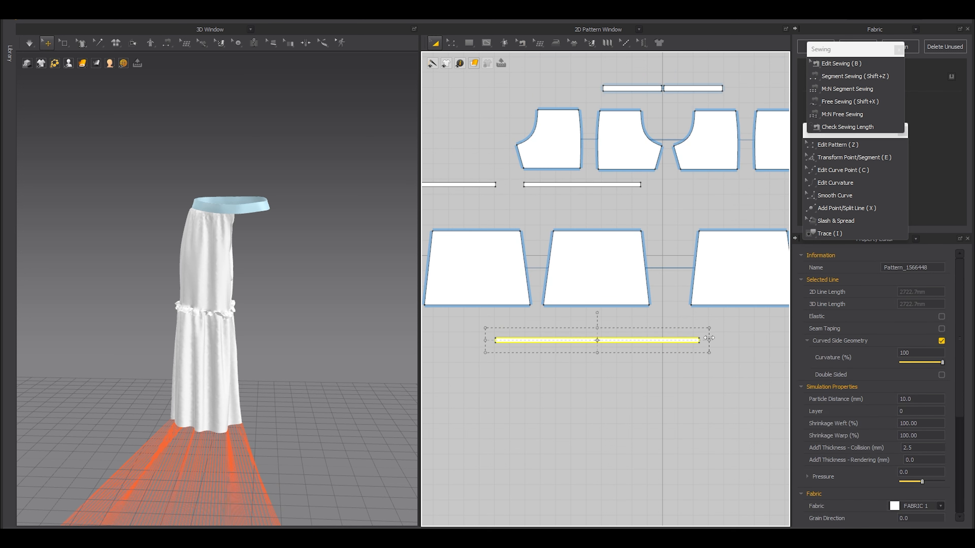
pyautogui.press('b')
pyautogui.press('a')
pyautogui.click(649, 340)
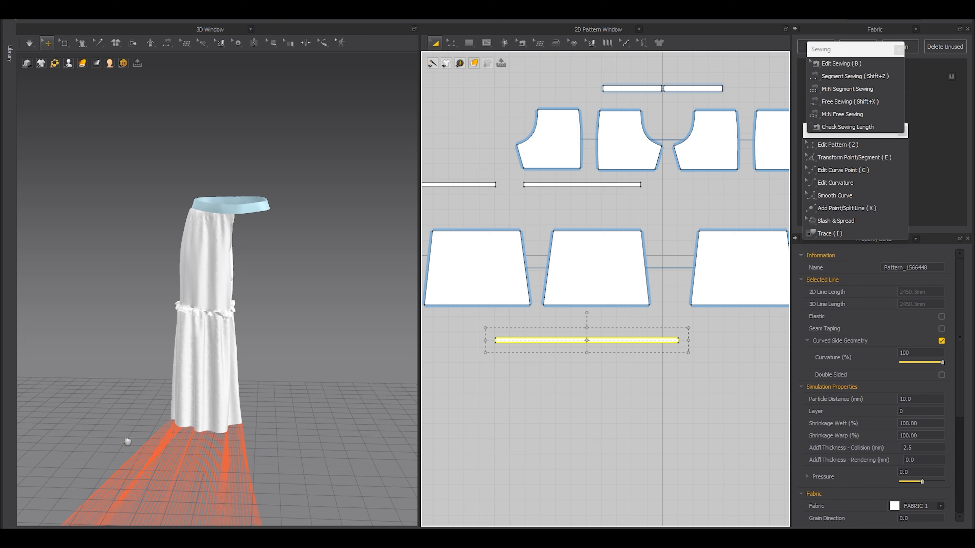
# - Show the avatar and move the strip in 3D up to the front of the right leg's hem
pyautogui.scroll(-3, 123, 442)
pyautogui.moveTo(124, 441); pyautogui.dragTo(211, 355, button='middle')
pyautogui.moveTo(211, 355); pyautogui.dragTo(234, 326, button='right')
pyautogui.hotkey('shift', 'a')
pyautogui.moveTo(215, 408); pyautogui.dragTo(233, 288)
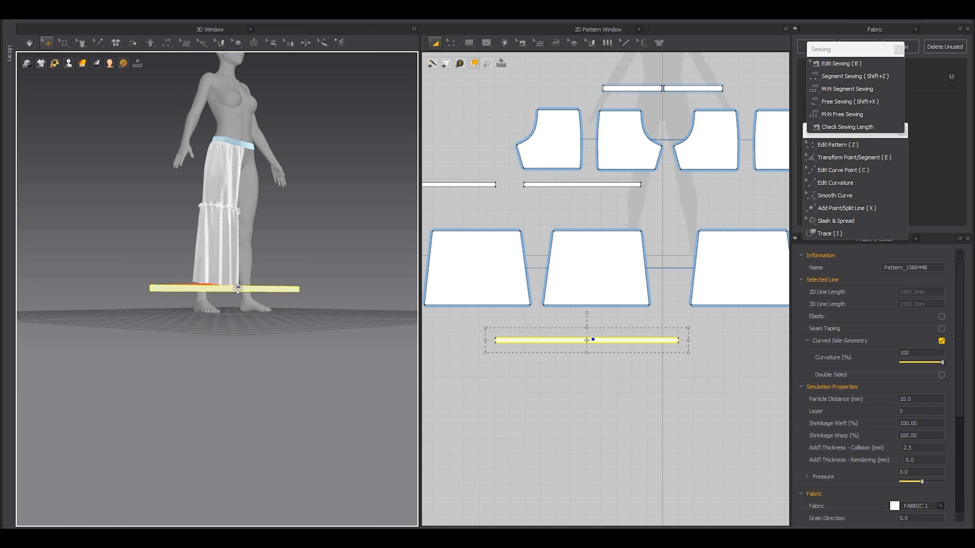
pyautogui.moveTo(233, 287); pyautogui.dragTo(168, 377, button='right')
pyautogui.scroll(3, 168, 378)
pyautogui.click(238, 412)
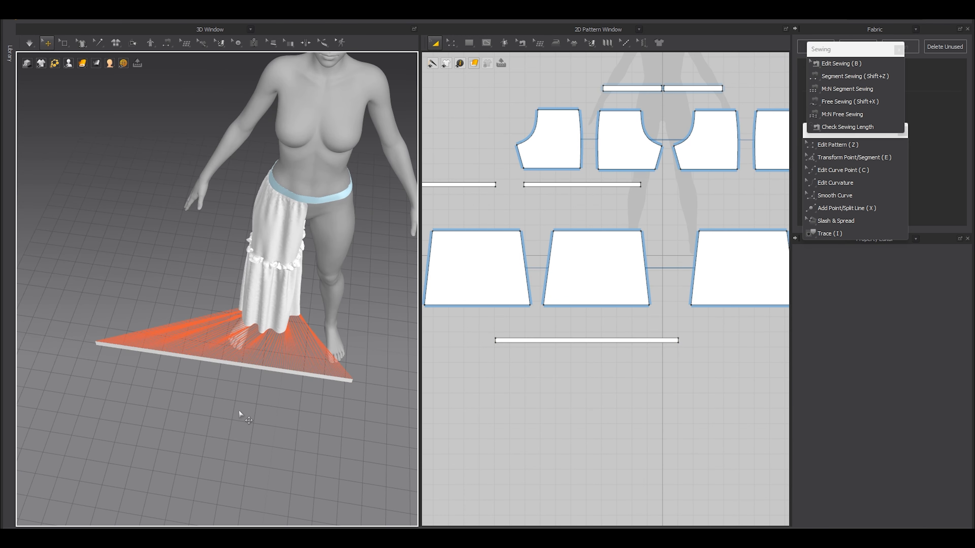
# - Freeze the right leg's panels and tier ruffles, and start simulating the sewn hem strip
pyautogui.scroll(-5, 626, 259)
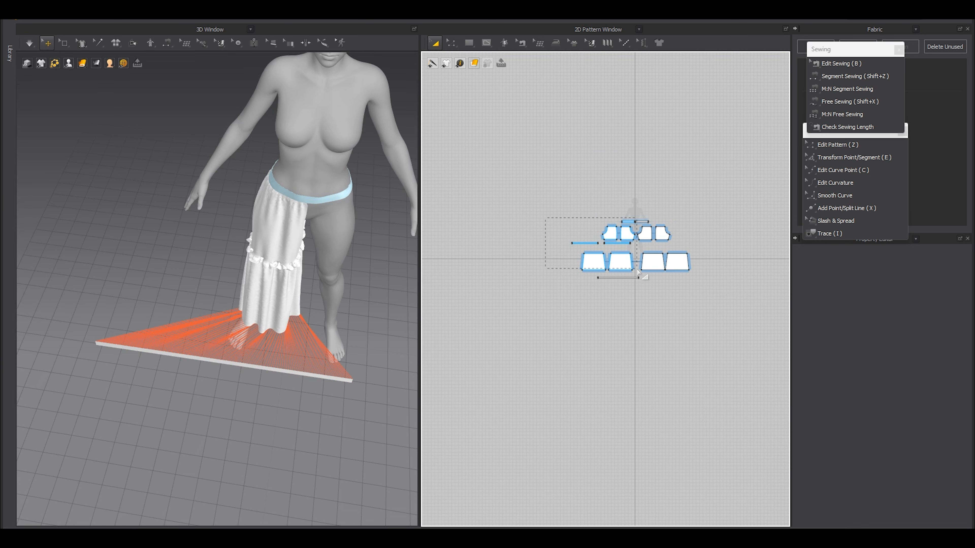
pyautogui.scroll(4, 627, 252)
pyautogui.moveTo(636, 270); pyautogui.dragTo(493, 191)
pyautogui.hotkey('ctrl', 'k')
pyautogui.click(362, 341)
pyautogui.press('space')
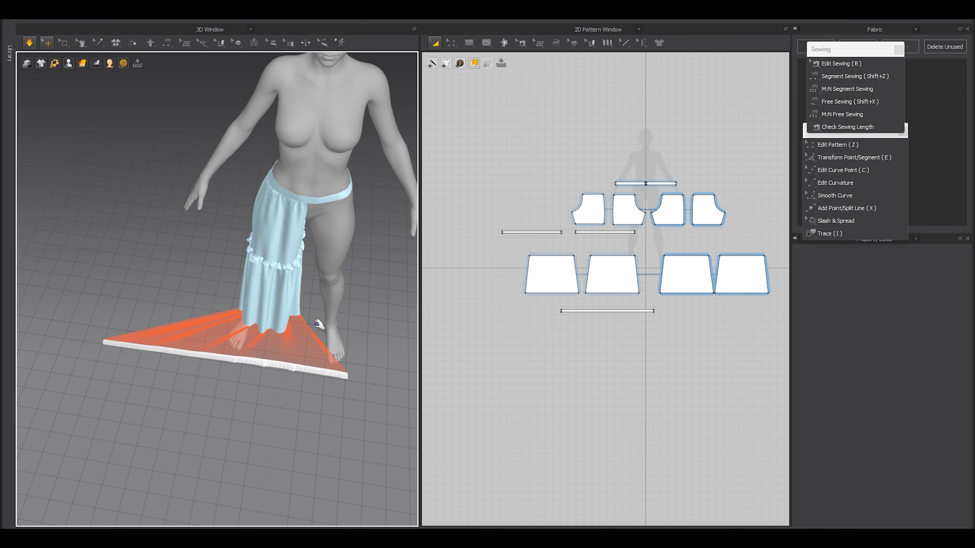
# - Tug the front hem ruffle during simulation to settle its gathers, and stop the simulation
pyautogui.scroll(5, 307, 353)
pyautogui.moveTo(307, 352); pyautogui.dragTo(243, 178, button='right')
pyautogui.moveTo(206, 307); pyautogui.dragTo(204, 341)
pyautogui.moveTo(204, 341); pyautogui.dragTo(296, 378, button='right')
pyautogui.moveTo(340, 367); pyautogui.dragTo(339, 402)
pyautogui.scroll(-5, 339, 402)
pyautogui.press('space')
# - Copy the hem ruffle strip and paste it beside the original, below the back lower panel
pyautogui.moveTo(588, 325); pyautogui.dragTo(639, 316, button='middle')
pyautogui.hotkey('ctrl', 'c')
pyautogui.hotkey('ctrl', 'v')
pyautogui.click(550, 310)
# - Move the copied ruffle in 3D close behind the right leg's hem
pyautogui.scroll(-5, 249, 328)
pyautogui.moveTo(242, 341); pyautogui.dragTo(150, 270, button='right')
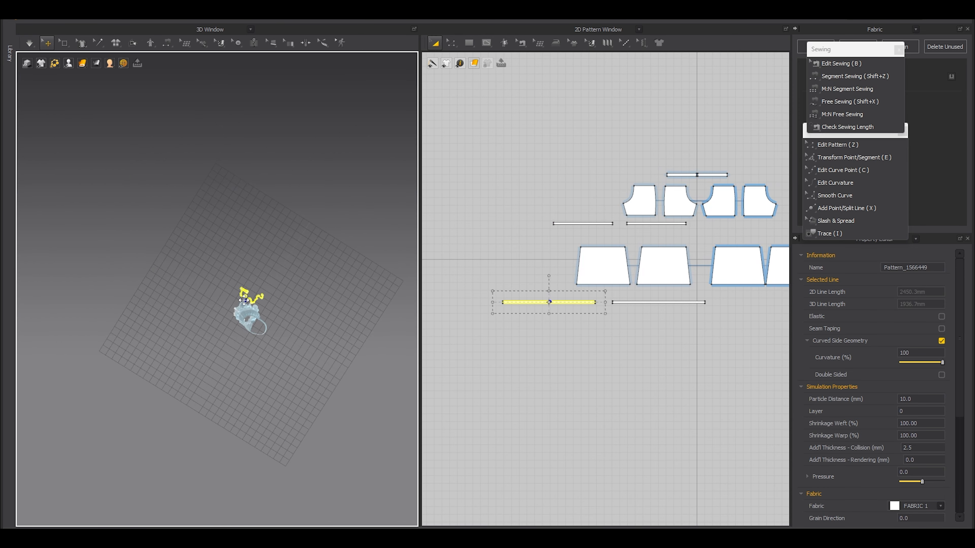
pyautogui.click(244, 299)
pyautogui.moveTo(231, 265); pyautogui.dragTo(220, 321, button='right')
pyautogui.press('f')
pyautogui.moveTo(220, 280); pyautogui.dragTo(112, 322)
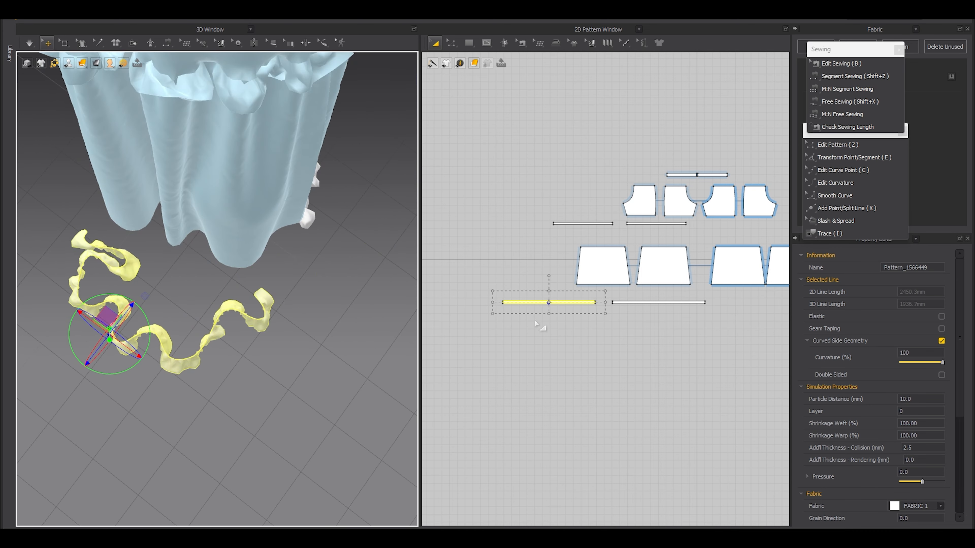
# - Segment-sew the copied strip's upper edge to the back lower panel's hem and simulate
pyautogui.hotkey('shift', 'z')
pyautogui.click(542, 301)
pyautogui.click(597, 293)
pyautogui.press('space')
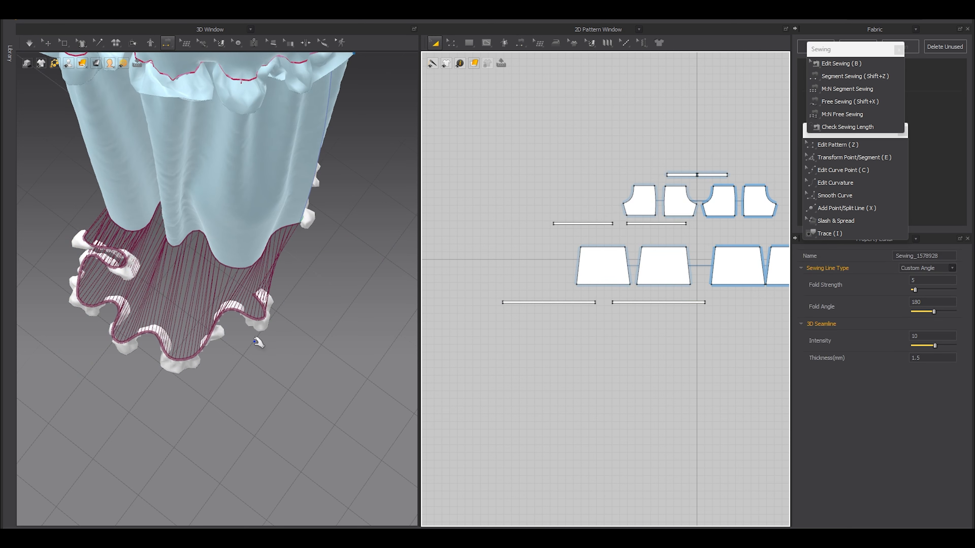
pyautogui.moveTo(203, 374); pyautogui.dragTo(202, 354, button='right')
# - Sew the short ends of the front and back hem ruffles together on both sides and simulate
pyautogui.hotkey('shift', 'z')
pyautogui.click(508, 304)
pyautogui.scroll(2, 732, 296)
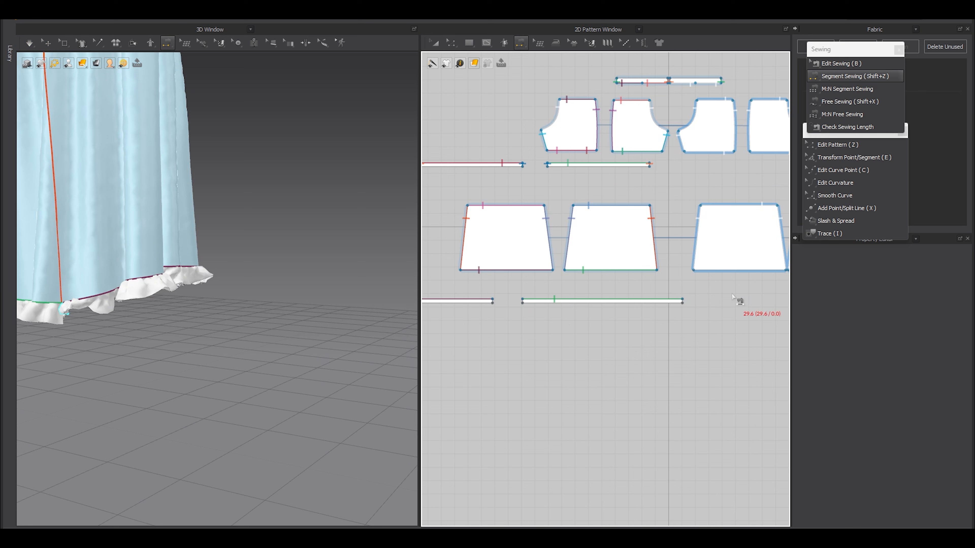
pyautogui.click(689, 302)
pyautogui.moveTo(549, 315); pyautogui.dragTo(684, 340, button='middle')
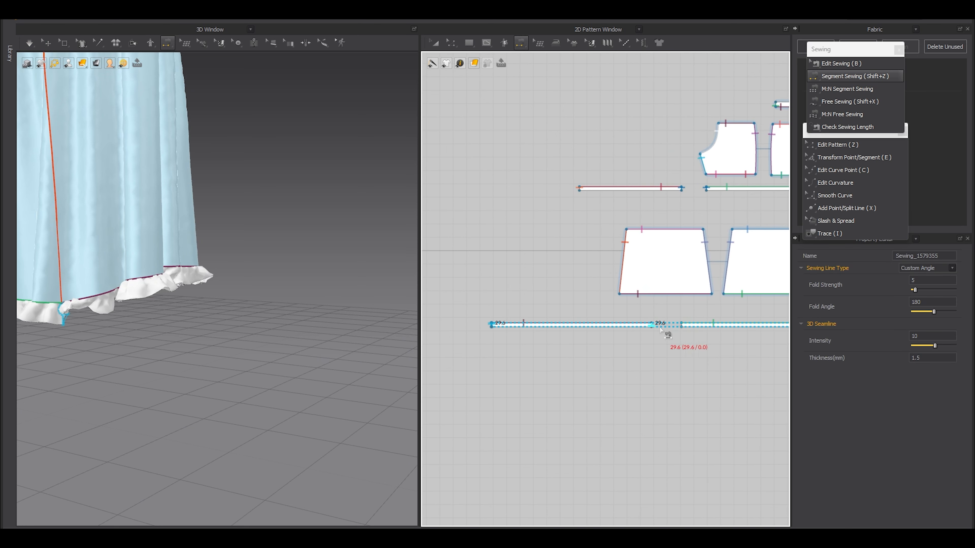
pyautogui.click(654, 325)
pyautogui.click(681, 326)
pyautogui.press('a')
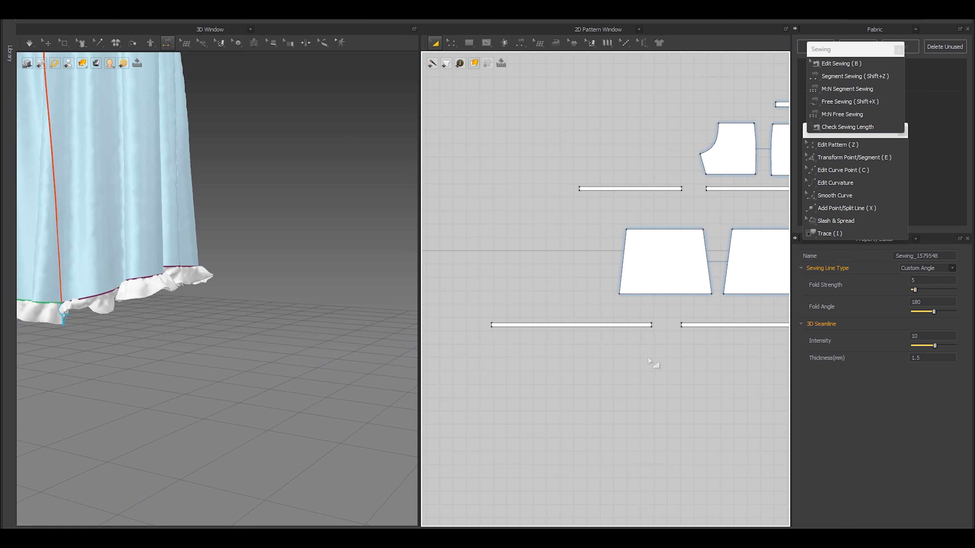
pyautogui.press('space')
pyautogui.press('space')
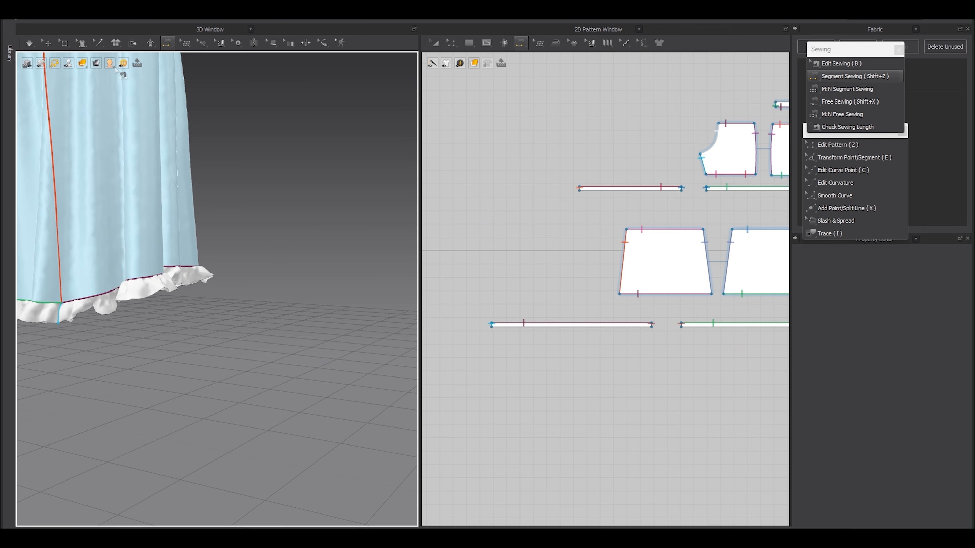
# - Show the avatar and examine the finished right leg, its hem ruffle and the whole pattern layout
pyautogui.click(49, 39)
pyautogui.scroll(-4, 231, 246)
pyautogui.moveTo(231, 246); pyautogui.dragTo(260, 374, button='right')
pyautogui.scroll(-5, 260, 374)
pyautogui.hotkey('shift', 'a')
pyautogui.moveTo(236, 303); pyautogui.dragTo(315, 359, button='right')
pyautogui.scroll(3, 285, 361)
pyautogui.scroll(-8, 631, 312)
pyautogui.scroll(-4, 631, 313)
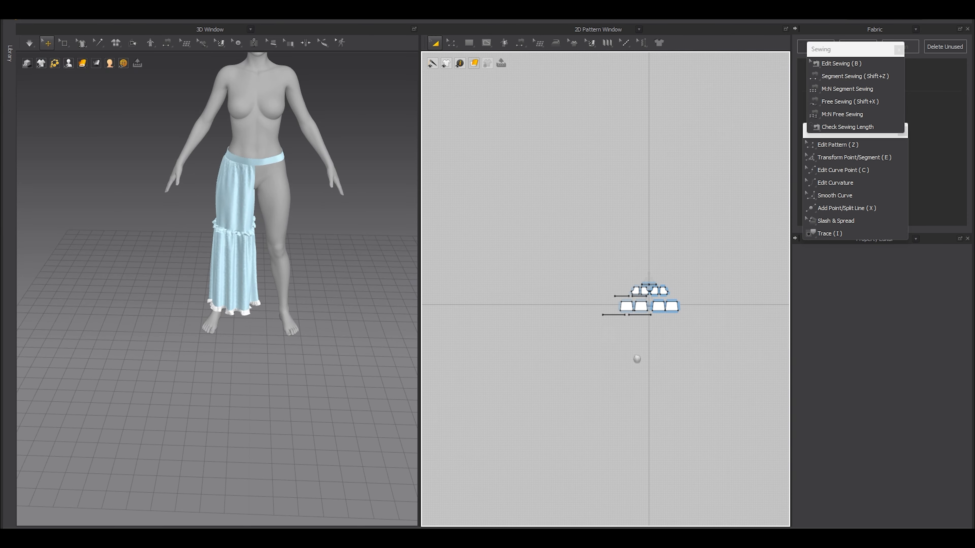
pyautogui.scroll(5, 614, 334)
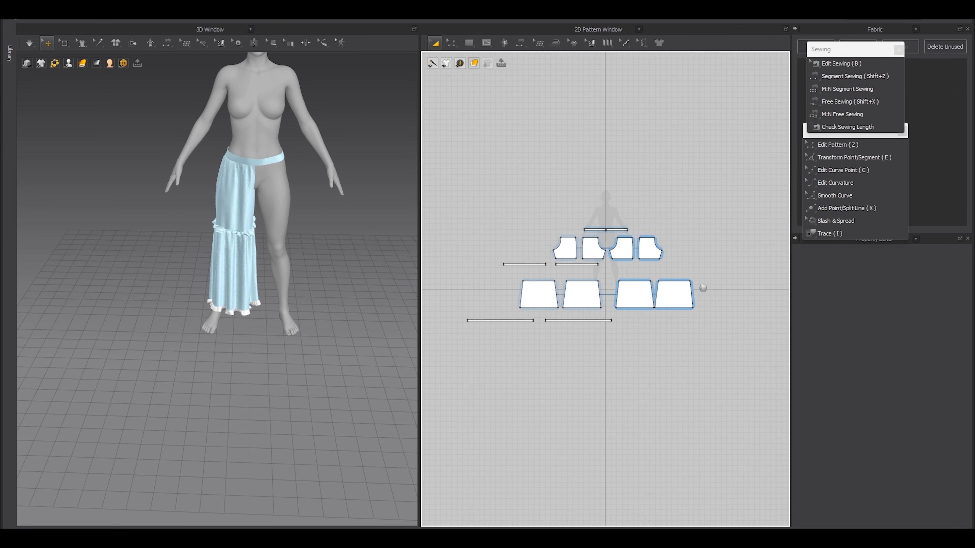
# - Delete the left leg's shorts pieces and lower panels, keeping the waistband
pyautogui.moveTo(589, 327); pyautogui.dragTo(582, 327)
pyautogui.click(820, 399)
pyautogui.moveTo(723, 344); pyautogui.dragTo(604, 247)
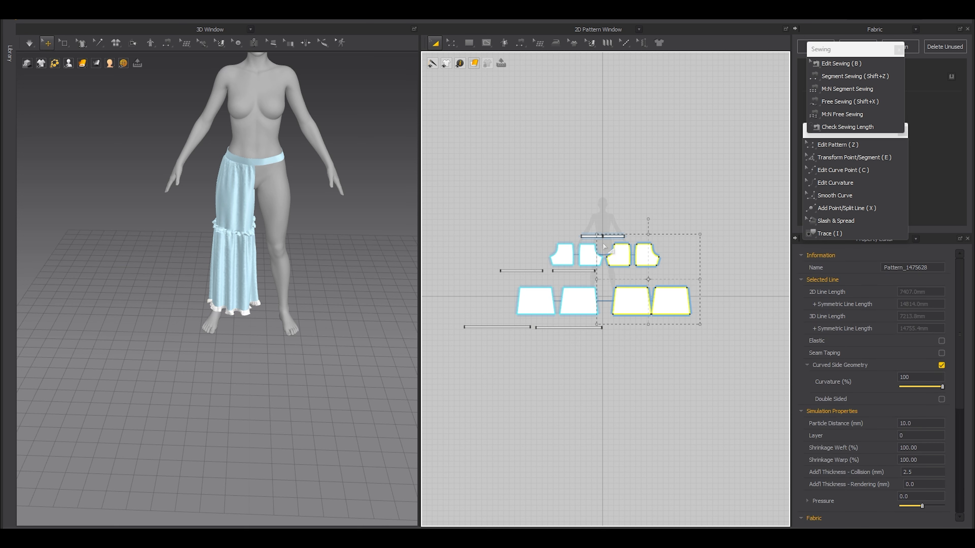
pyautogui.press('Delete')
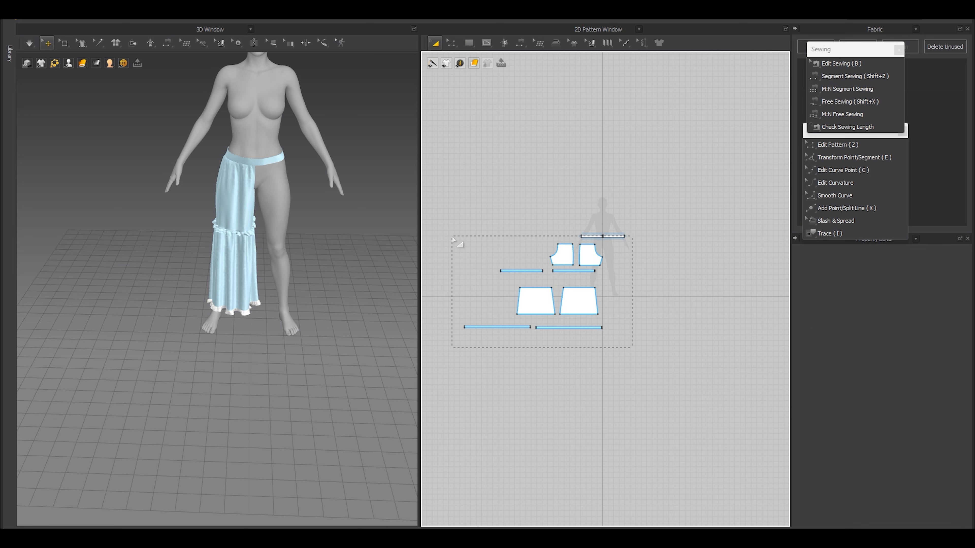
# - Select all right-leg pieces including the ruffles and place a symmetric copy of them with sewing for the left leg
pyautogui.moveTo(453, 240); pyautogui.dragTo(454, 235)
pyautogui.moveTo(592, 265); pyautogui.dragTo(574, 261)
pyautogui.hotkey('ctrl', 'd')
pyautogui.click(663, 296)
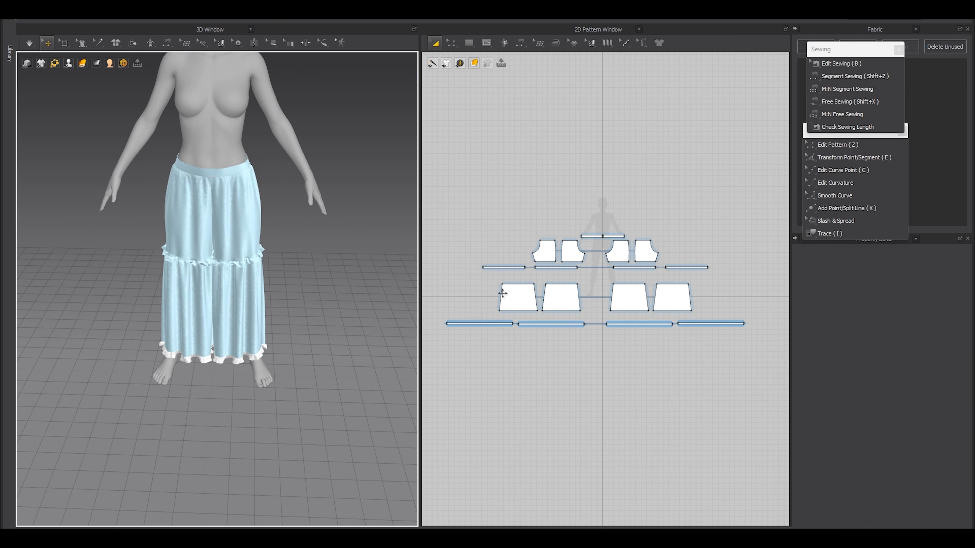
# - Move and rotate the mirrored leg in 3D around the avatar's left leg, and simulate it into place
pyautogui.moveTo(748, 350); pyautogui.dragTo(596, 244)
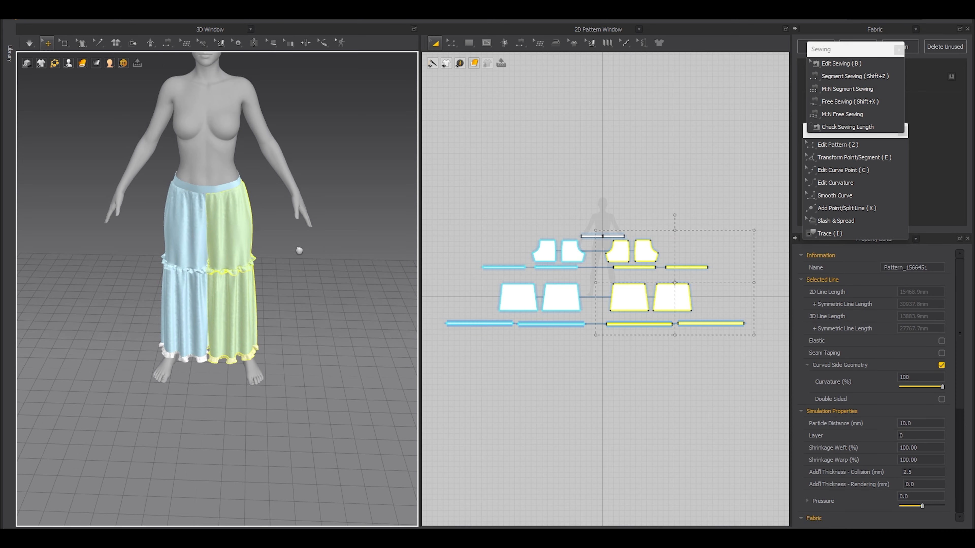
pyautogui.scroll(5, 224, 282)
pyautogui.moveTo(218, 282); pyautogui.dragTo(230, 290)
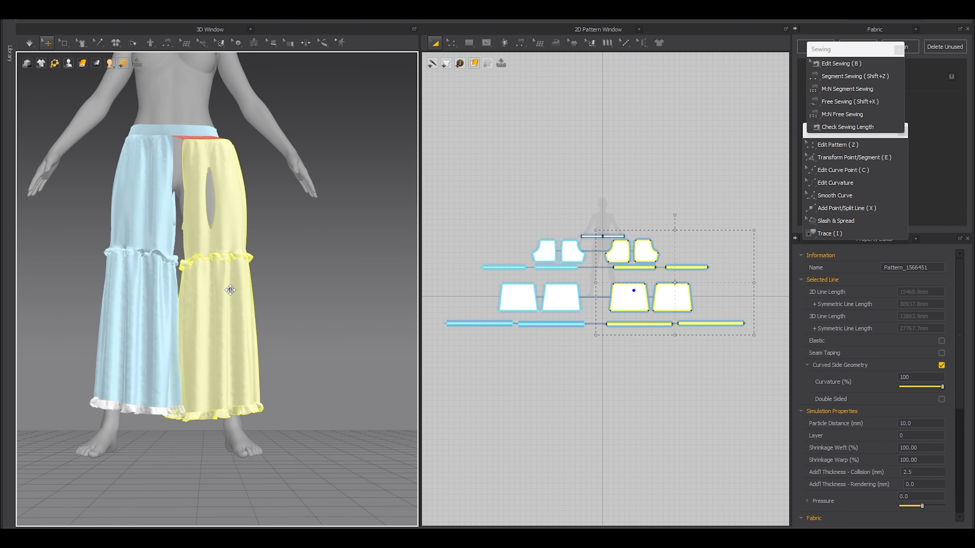
pyautogui.click(230, 232)
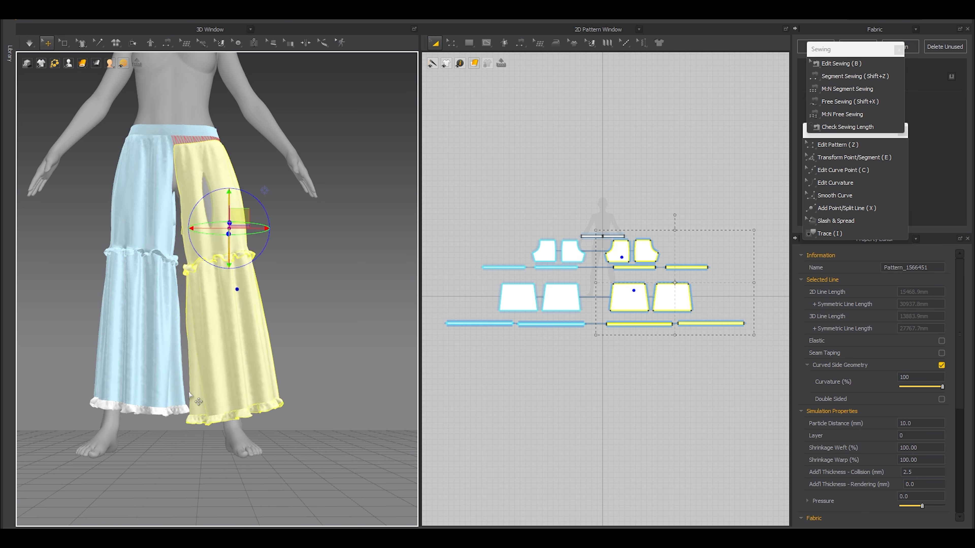
pyautogui.press('space')
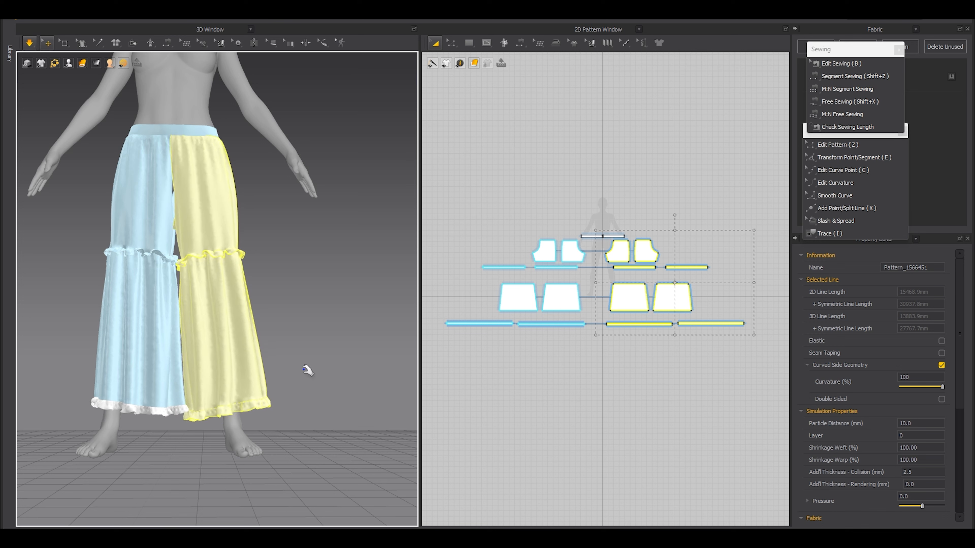
pyautogui.press('space')
# - Unfreeze the panels and ruffles of both legs and run the simulation briefly
pyautogui.moveTo(429, 239); pyautogui.dragTo(527, 326)
pyautogui.moveTo(594, 383); pyautogui.dragTo(581, 410)
pyautogui.click(581, 411)
pyautogui.press('space')
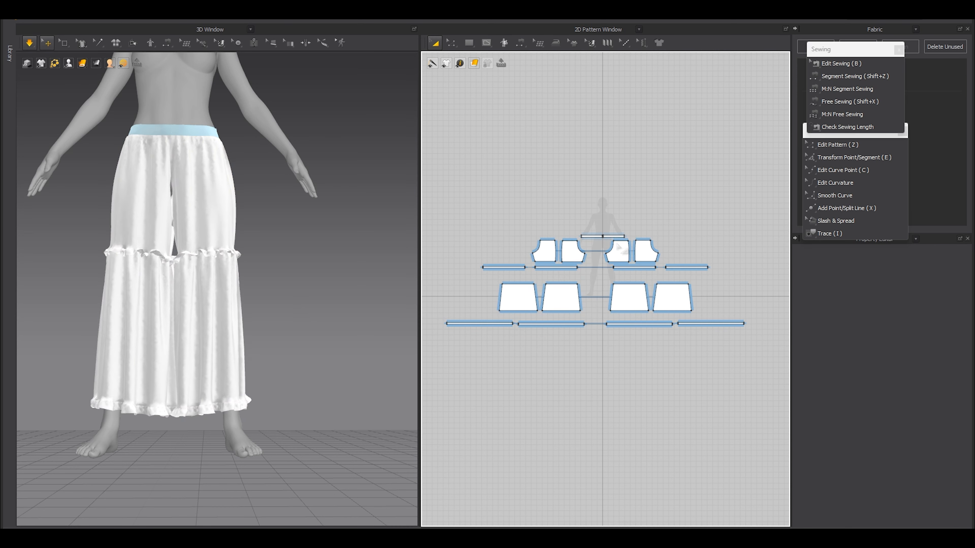
pyautogui.press('space')
# - Segment-sew the crotch curves of the left and right shorts pieces together, simulate, and hide the avatar
pyautogui.scroll(4, 615, 238)
pyautogui.hotkey('shift', 'z')
pyautogui.click(624, 262)
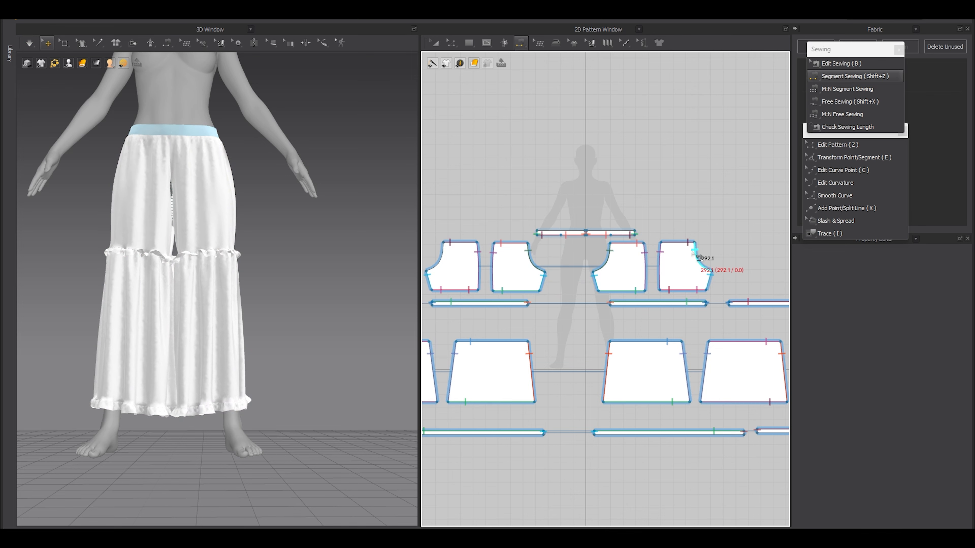
pyautogui.scroll(-2, 498, 192)
pyautogui.press('a')
pyautogui.moveTo(219, 235); pyautogui.dragTo(208, 262, button='right')
pyautogui.press('space')
pyautogui.hotkey('shift', 'a')
pyautogui.moveTo(211, 236); pyautogui.dragTo(231, 317, button='middle')
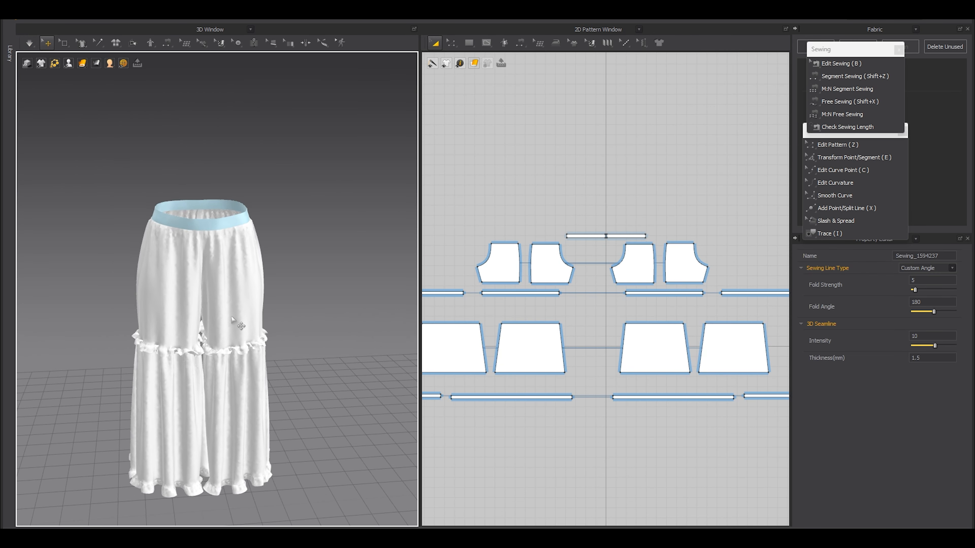
# - Draw a long thin rectangular strip below the hem ruffles in the pattern layout and select it for transforming
pyautogui.scroll(2, 232, 318)
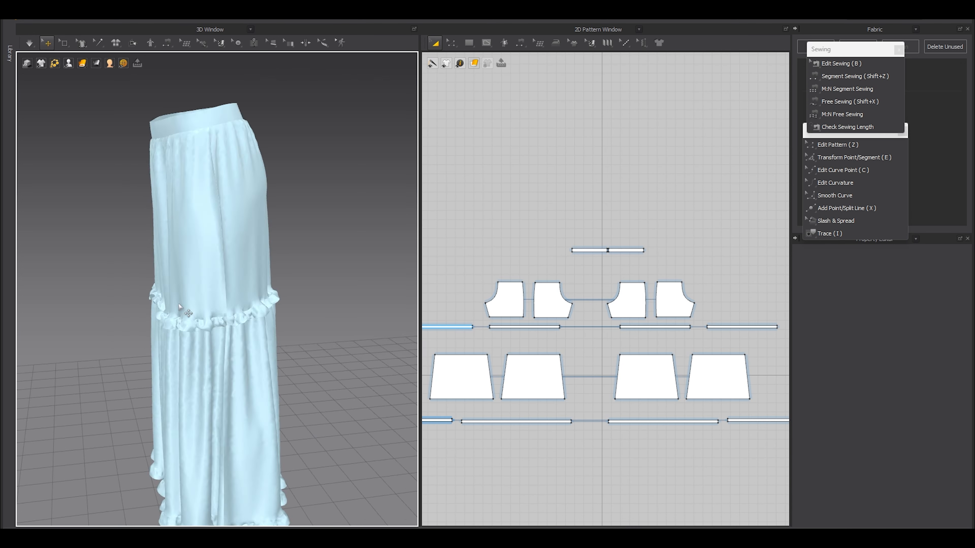
pyautogui.moveTo(200, 326); pyautogui.dragTo(264, 311, button='right')
pyautogui.press('2')
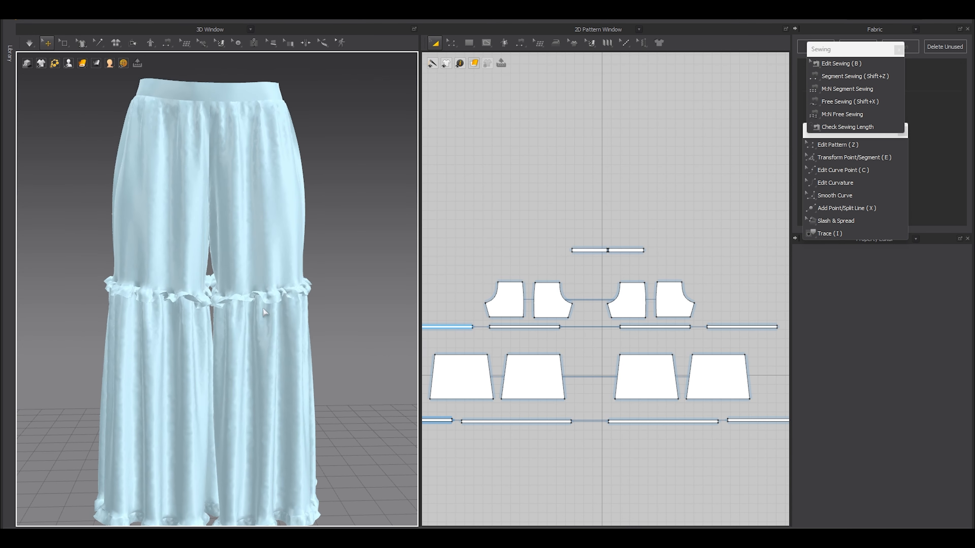
pyautogui.scroll(-3, 495, 325)
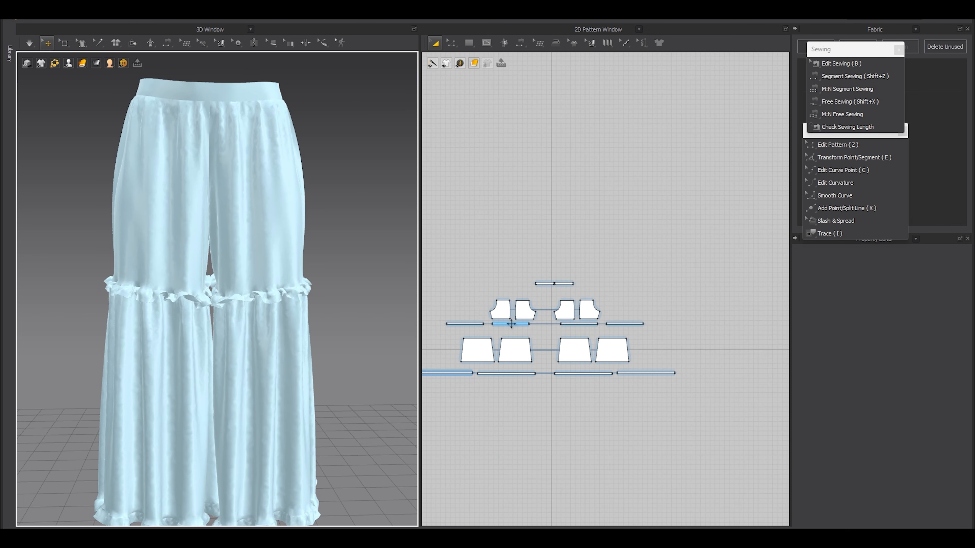
pyautogui.scroll(2, 510, 323)
pyautogui.scroll(-2, 601, 338)
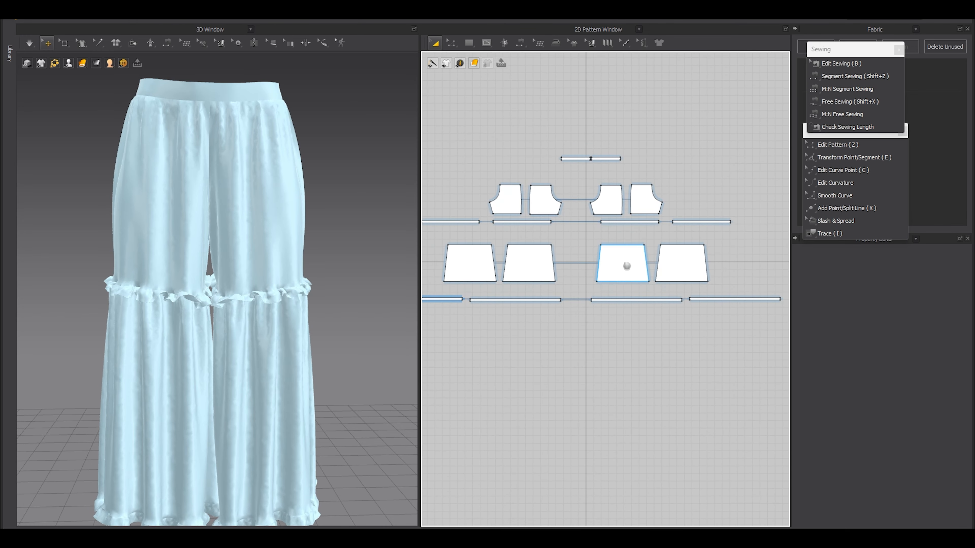
pyautogui.scroll(2, 611, 312)
pyautogui.press('s')
pyautogui.moveTo(529, 390); pyautogui.dragTo(712, 395)
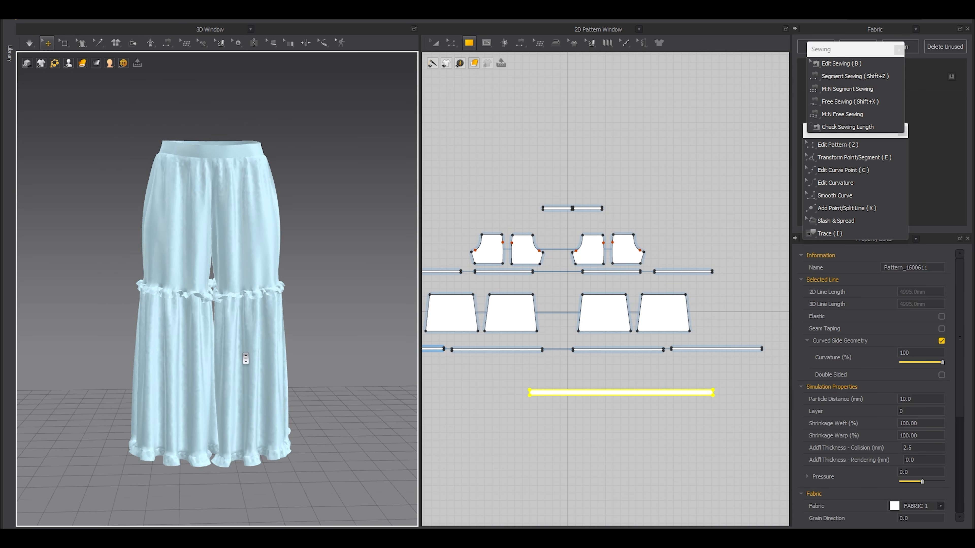
pyautogui.scroll(-6, 166, 310)
pyautogui.scroll(3, 211, 306)
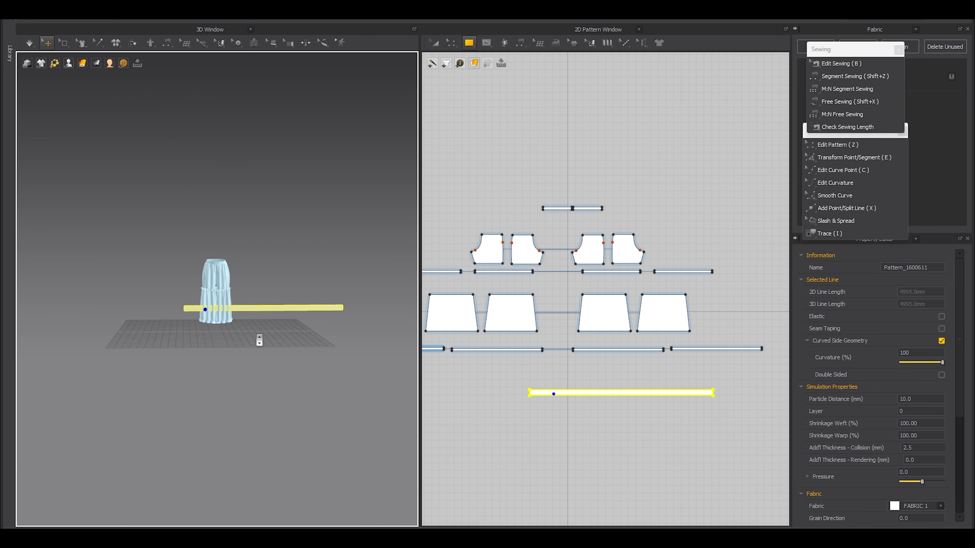
pyautogui.scroll(3, 637, 355)
pyautogui.press('a')
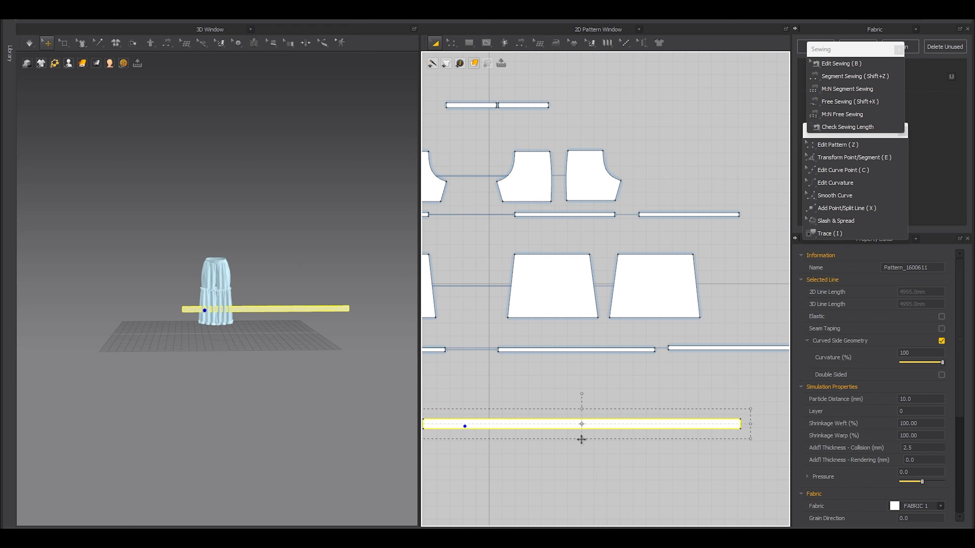
# - Make the long strip thinner and shorten it evenly to a 2D line length of 3124.3 mm, and place it beneath the hem ruffles
pyautogui.moveTo(582, 435); pyautogui.dragTo(581, 435)
pyautogui.moveTo(324, 344); pyautogui.dragTo(298, 352, button='right')
pyautogui.scroll(4, 299, 352)
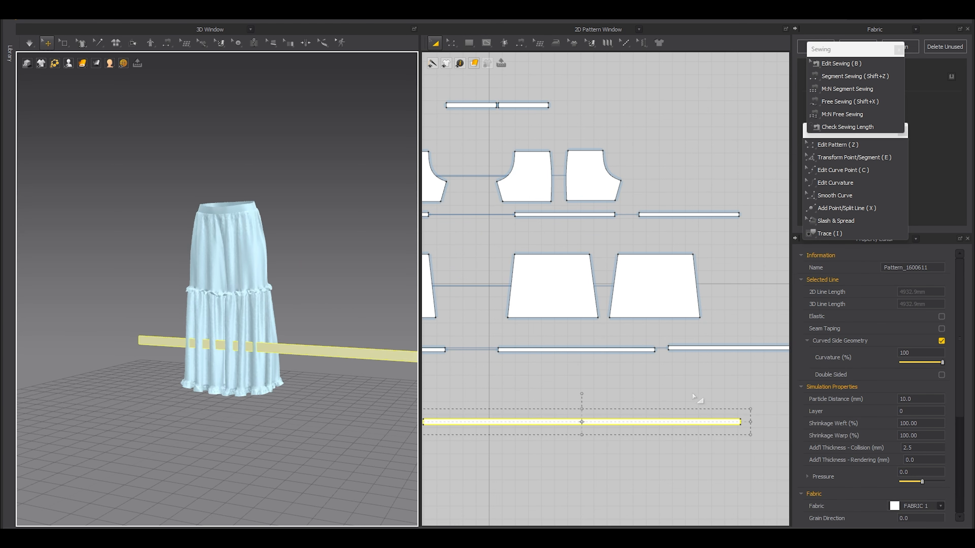
pyautogui.moveTo(750, 422); pyautogui.dragTo(635, 422)
pyautogui.moveTo(568, 422); pyautogui.dragTo(628, 383)
# - Turn and move the strip in 3D so that it runs from front to back between the two legs
pyautogui.click(283, 347)
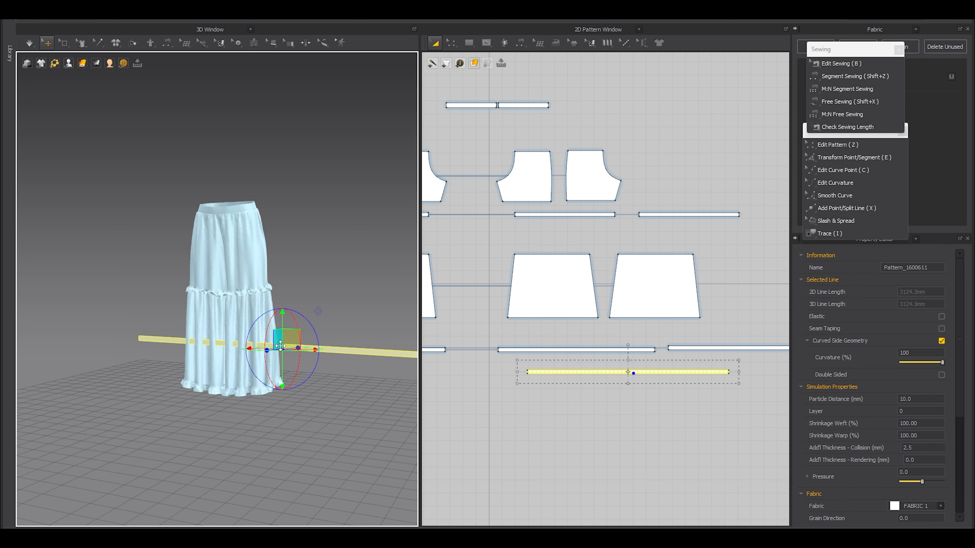
pyautogui.scroll(-3, 250, 313)
pyautogui.moveTo(250, 314); pyautogui.dragTo(158, 381, button='right')
pyautogui.scroll(4, 241, 390)
pyautogui.moveTo(240, 390); pyautogui.dragTo(255, 356, button='right')
pyautogui.moveTo(324, 366); pyautogui.dragTo(233, 307)
pyautogui.moveTo(296, 361); pyautogui.dragTo(368, 334, button='right')
pyautogui.scroll(3, 320, 328)
pyautogui.click(307, 317)
pyautogui.moveTo(307, 316); pyautogui.dragTo(307, 306)
# - Raise the strip between the legs to just above the tier ruffles in 3D
pyautogui.moveTo(325, 340); pyautogui.dragTo(117, 329, button='right')
pyautogui.scroll(5, 171, 338)
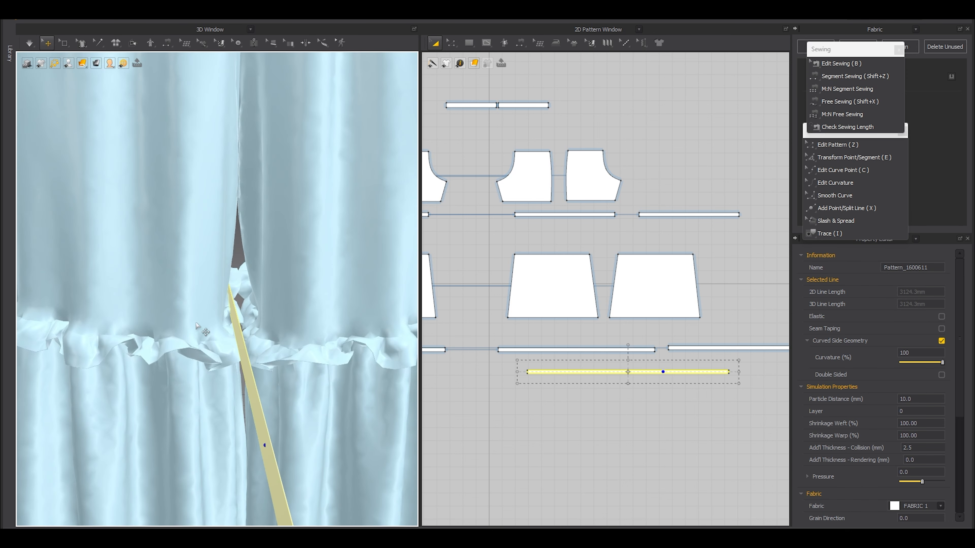
pyautogui.moveTo(234, 318); pyautogui.dragTo(239, 270)
pyautogui.scroll(-10, 187, 352)
pyautogui.moveTo(50, 369); pyautogui.dragTo(87, 390, button='right')
pyautogui.scroll(4, 176, 403)
pyautogui.moveTo(176, 403); pyautogui.dragTo(226, 392, button='right')
# - Box-select the mesh at one end of the strip and fold that end sideways around the leg in 3D
pyautogui.moveTo(64, 42); pyautogui.dragTo(78, 103)
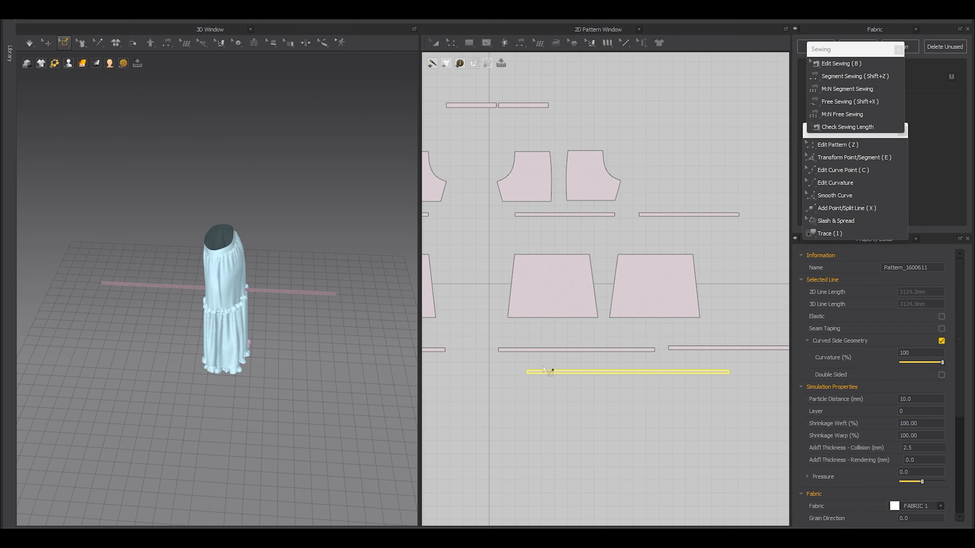
pyautogui.moveTo(64, 43); pyautogui.dragTo(76, 76)
pyautogui.moveTo(503, 367); pyautogui.dragTo(598, 411)
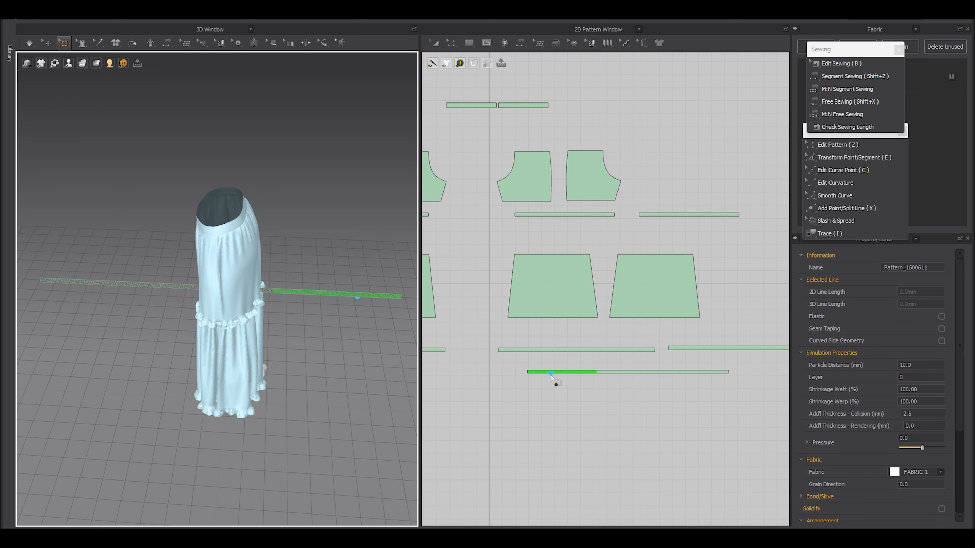
pyautogui.moveTo(504, 356); pyautogui.dragTo(582, 402)
pyautogui.click(300, 310)
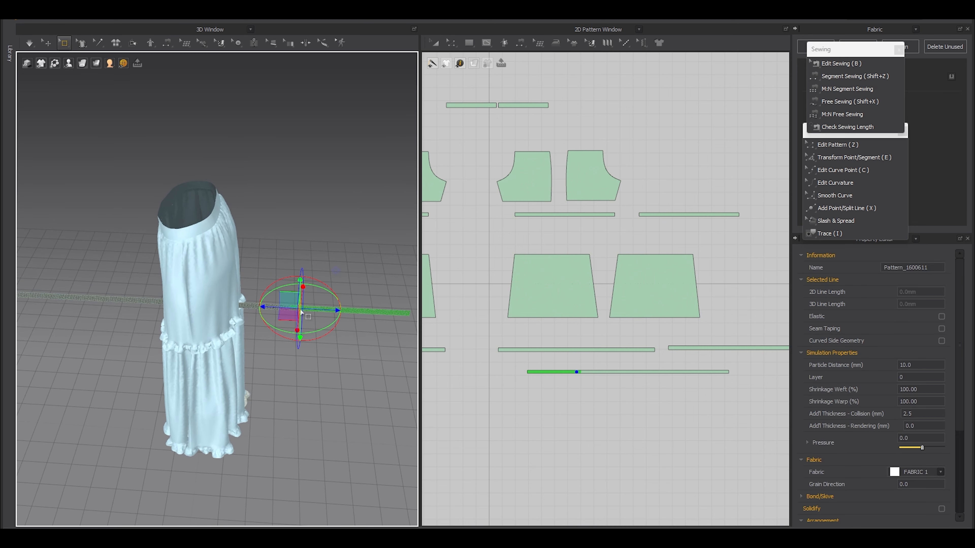
pyautogui.moveTo(294, 316); pyautogui.dragTo(284, 337, button='right')
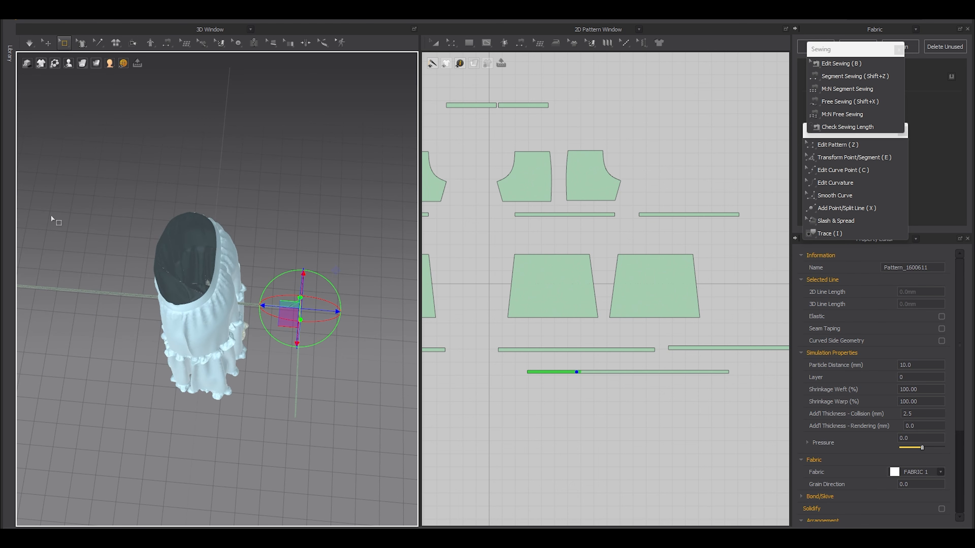
pyautogui.moveTo(286, 317); pyautogui.dragTo(282, 320)
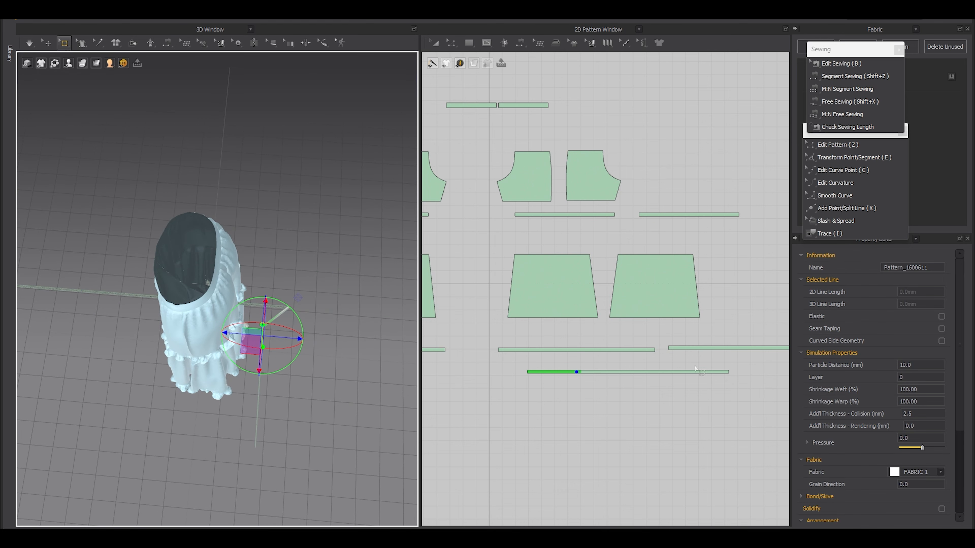
# - Box-select the mesh at the strip's opposite end and fold it around the other side of the leg
pyautogui.moveTo(747, 366); pyautogui.dragTo(692, 388)
pyautogui.moveTo(170, 392); pyautogui.dragTo(308, 415, button='middle')
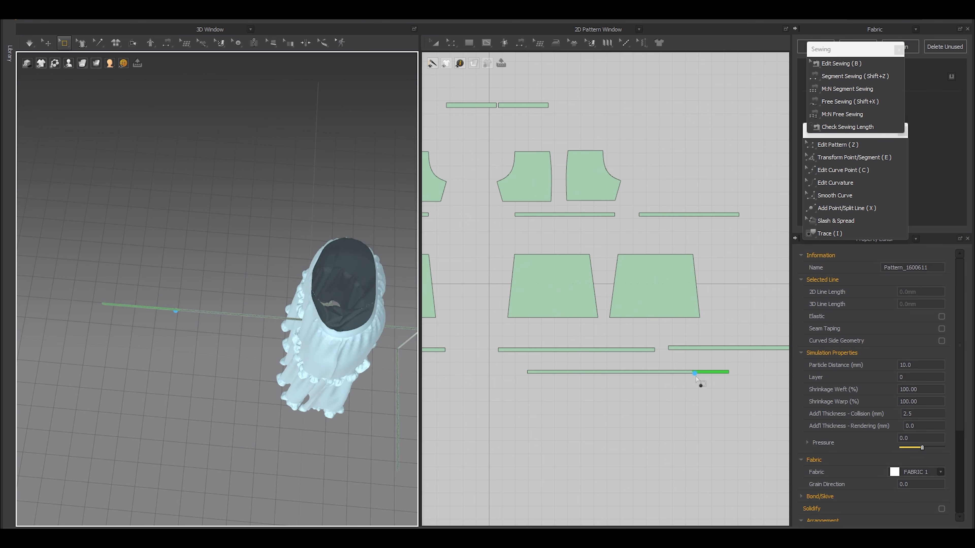
pyautogui.keyDown('shift'); pyautogui.moveTo(676, 364); pyautogui.dragTo(722, 413); pyautogui.keyUp('shift')
pyautogui.click(202, 316)
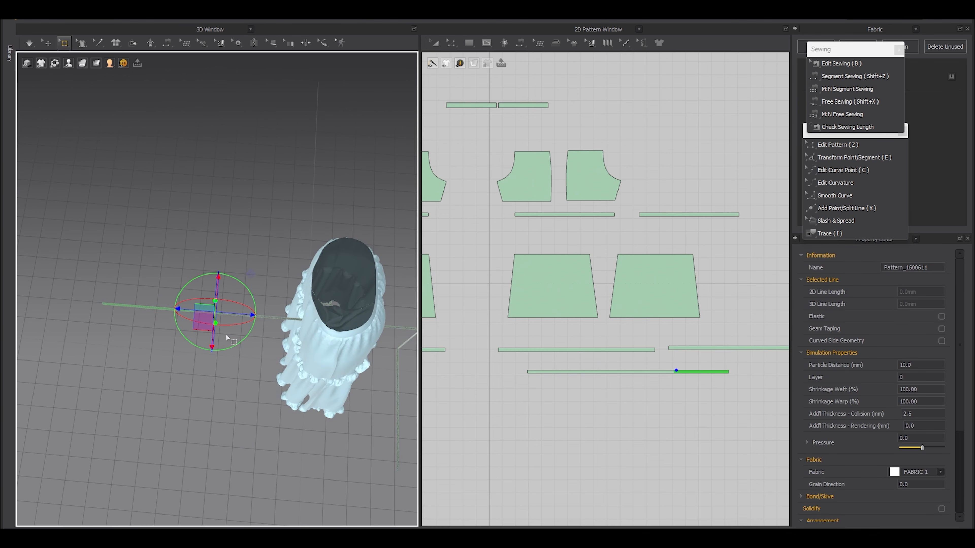
pyautogui.moveTo(205, 328); pyautogui.dragTo(271, 369)
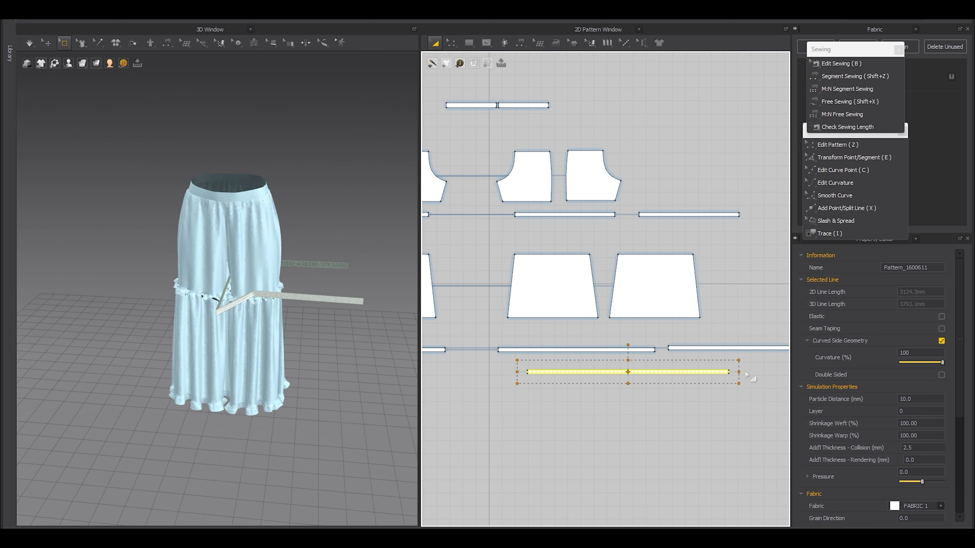
# - Shorten the strip to a 2D line length of 2348.1 mm, segment-sew its two short ends together and simulate
pyautogui.click(728, 375)
pyautogui.click(635, 371)
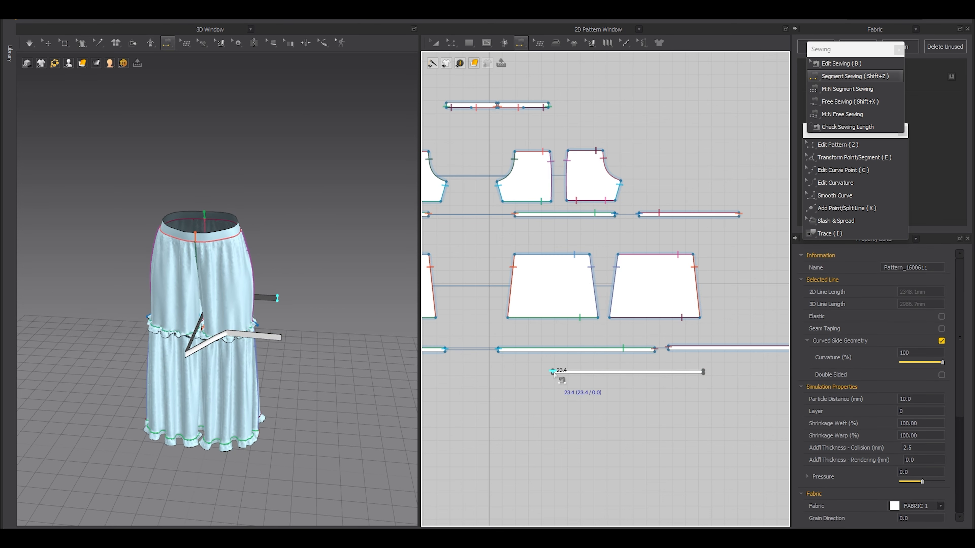
pyautogui.click(554, 373)
pyautogui.click(704, 373)
pyautogui.press('a')
pyautogui.click(30, 43)
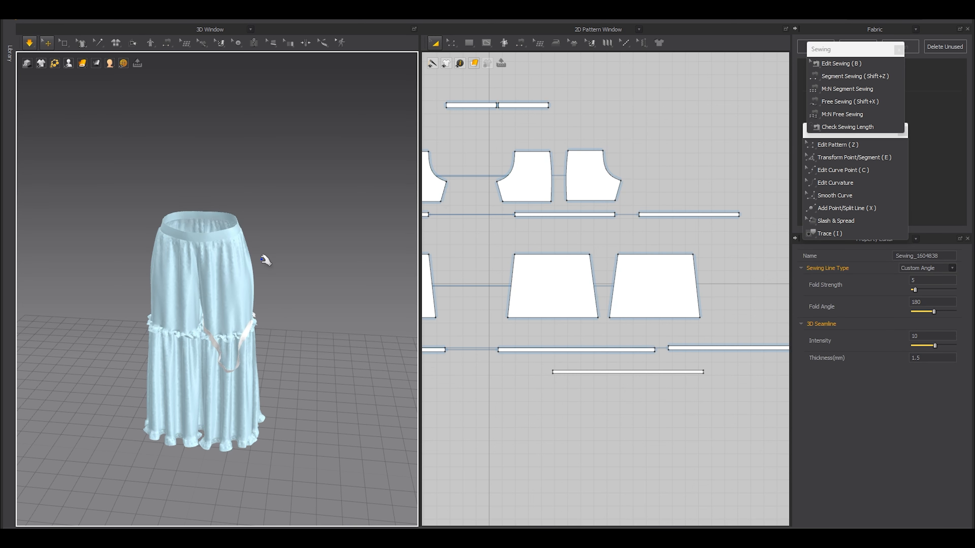
# - Try shortening the sewn strip to a 2D line length of 1874.6 mm with a simulation, and undo it
pyautogui.click(628, 372)
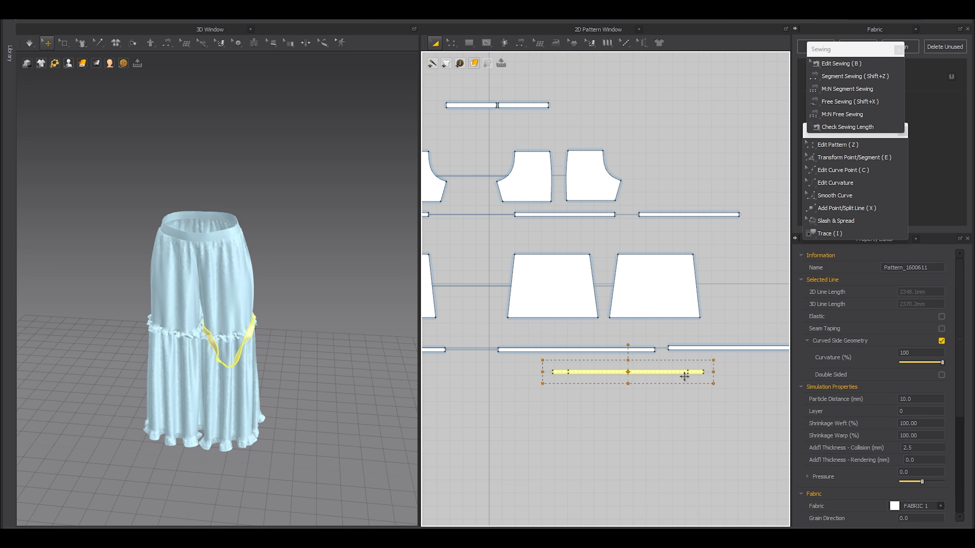
pyautogui.scroll(4, 229, 364)
pyautogui.moveTo(313, 401); pyautogui.dragTo(191, 402, button='right')
pyautogui.press('space')
pyautogui.hotkey('ctrl', 'z')
pyautogui.hotkey('ctrl', 'z')
pyautogui.hotkey('ctrl', 'z')
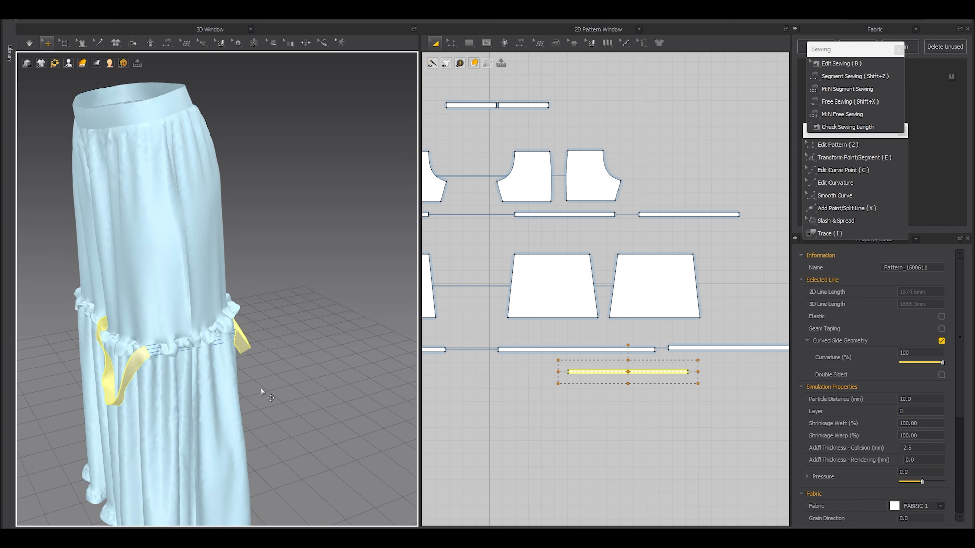
# - Shorten the strip to a 2D line length of 1354.6 mm and undo its simulated 3D shape
pyautogui.click(629, 372)
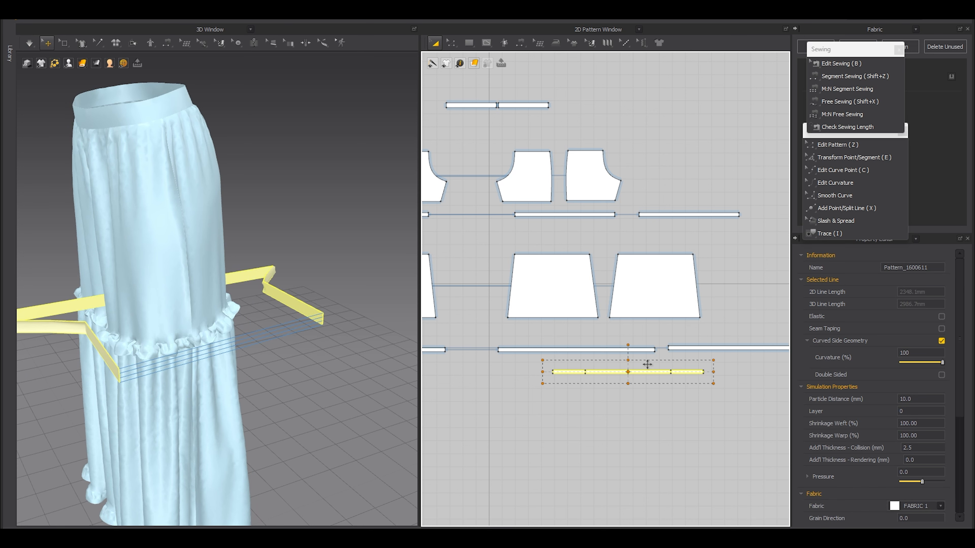
pyautogui.hotkey('ctrl', 'z')
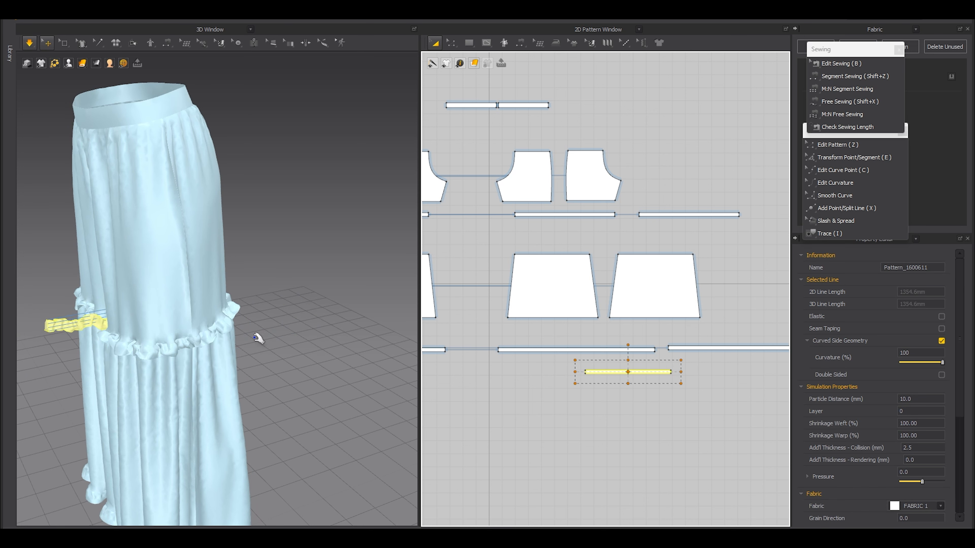
pyautogui.moveTo(256, 339); pyautogui.dragTo(383, 353, button='right')
pyautogui.moveTo(227, 323); pyautogui.dragTo(222, 342, button='middle')
# - Box-select the mesh at the left end of the shortened strip and fold it around the leg in 3D
pyautogui.click(64, 43)
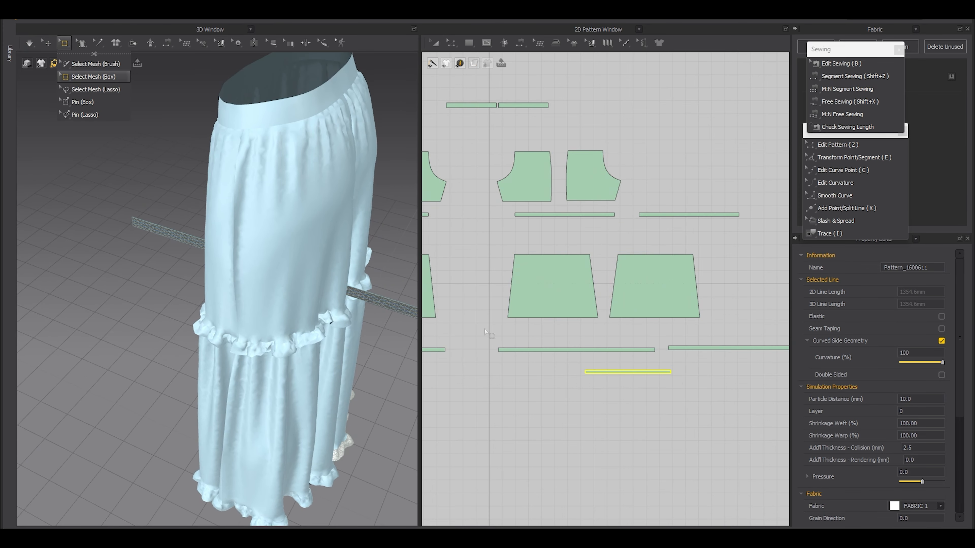
pyautogui.moveTo(596, 387); pyautogui.dragTo(604, 389)
pyautogui.moveTo(256, 295); pyautogui.dragTo(239, 334, button='right')
pyautogui.click(329, 301)
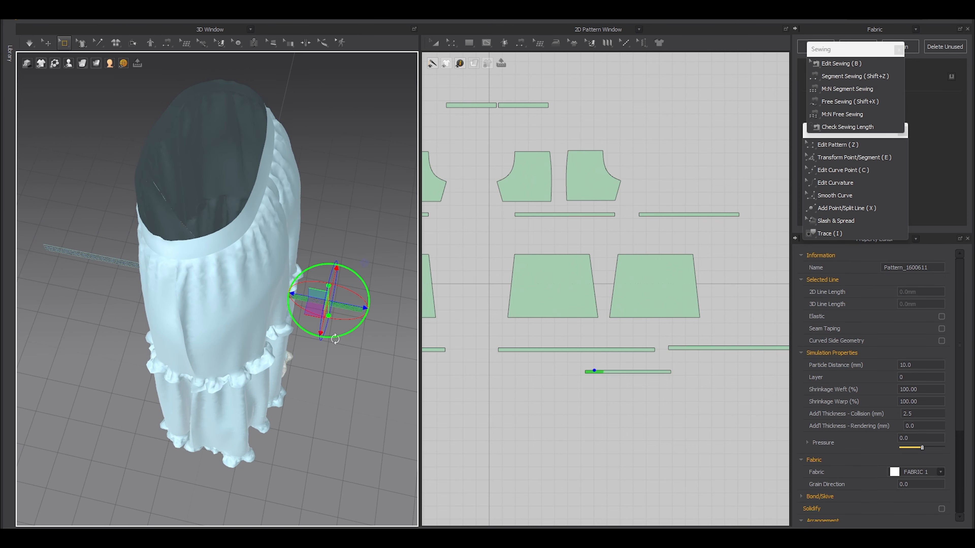
pyautogui.moveTo(312, 312); pyautogui.dragTo(287, 388)
# - Box-select the mesh at the right end of the shortened strip and fold it around the same leg
pyautogui.moveTo(650, 362); pyautogui.dragTo(693, 391)
pyautogui.moveTo(92, 365); pyautogui.dragTo(231, 387, button='middle')
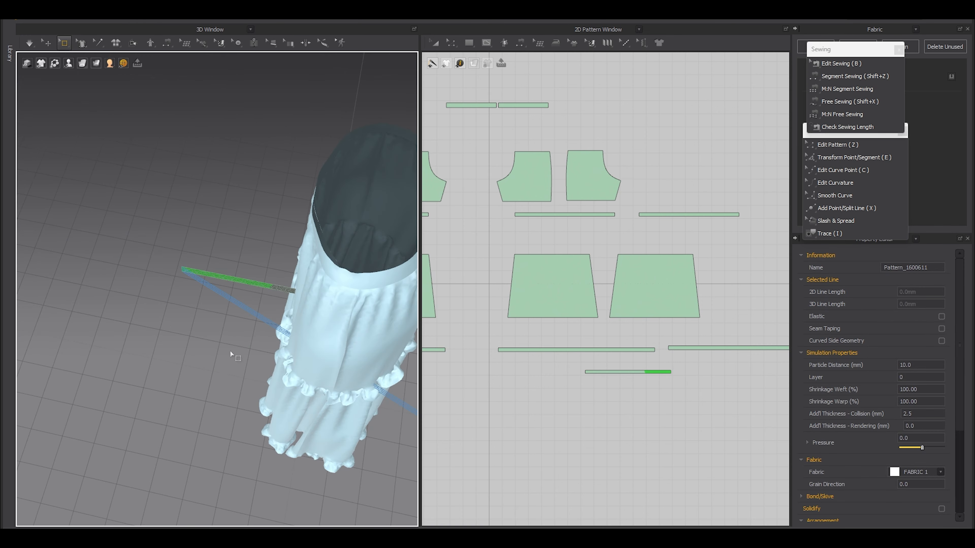
pyautogui.moveTo(251, 287); pyautogui.dragTo(246, 284, button='right')
pyautogui.click(245, 284)
pyautogui.moveTo(246, 286); pyautogui.dragTo(253, 348)
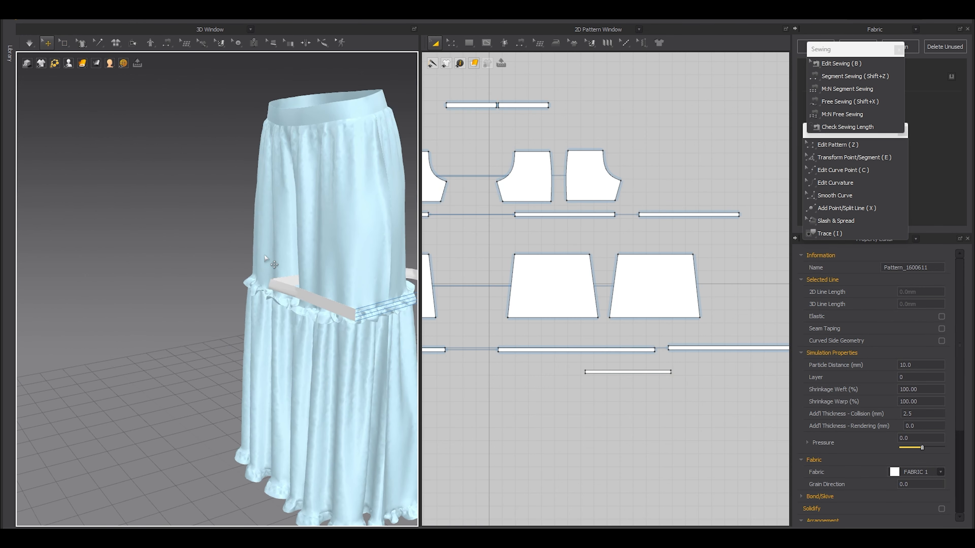
# - Settle the strip around the leg as a band just above the tier ruffle, and select it in 3D
pyautogui.moveTo(268, 256); pyautogui.dragTo(265, 387, button='right')
pyautogui.scroll(3, 284, 375)
pyautogui.moveTo(264, 387); pyautogui.dragTo(203, 330, button='middle')
pyautogui.moveTo(204, 330); pyautogui.dragTo(184, 339, button='right')
pyautogui.click(200, 282)
pyautogui.moveTo(200, 282); pyautogui.dragTo(265, 352, button='right')
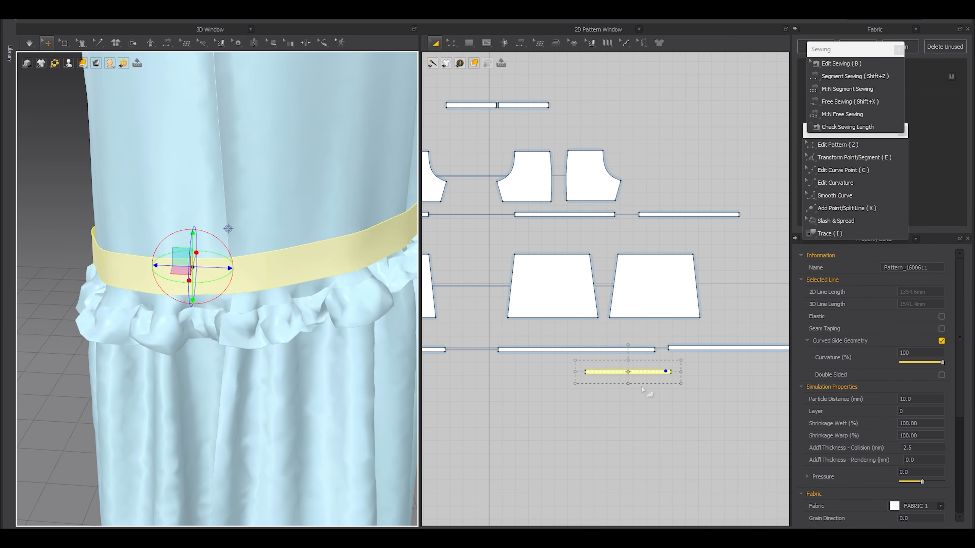
# - Draw a small rectangle with a 2D line length of 272.6 mm below the strip, about as tall as the strip
pyautogui.scroll(4, 642, 389)
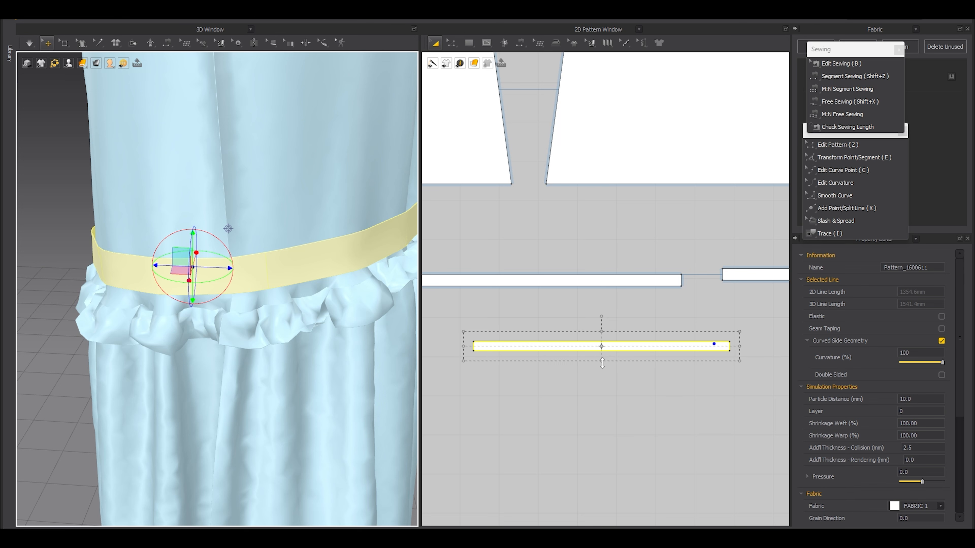
pyautogui.scroll(3, 602, 363)
pyautogui.click(592, 406)
pyautogui.moveTo(591, 407); pyautogui.dragTo(597, 379, button='middle')
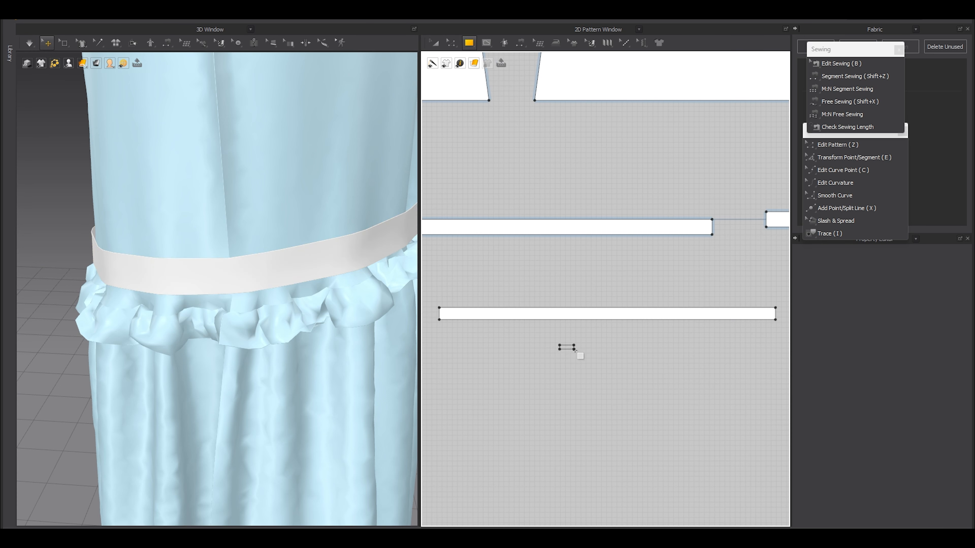
pyautogui.click(619, 357)
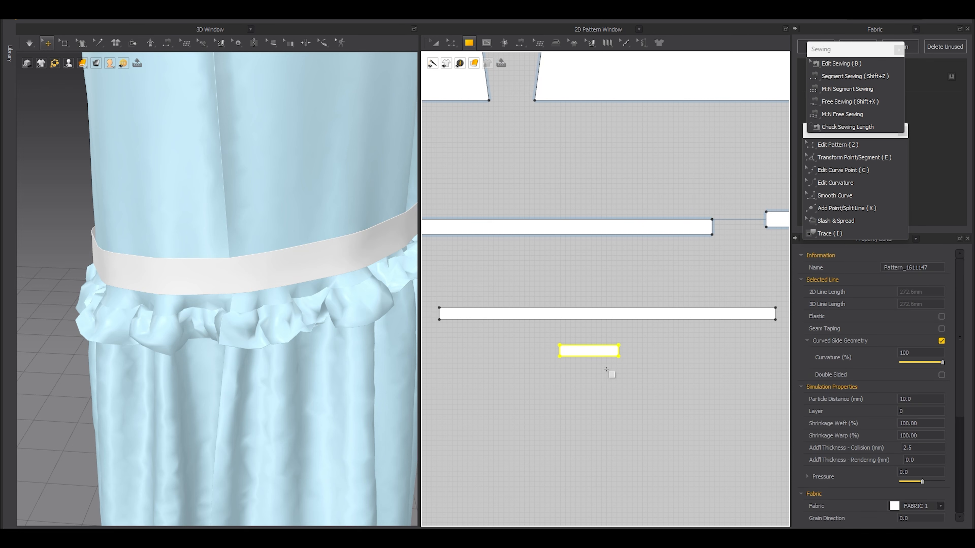
# - Select the band in the pattern layout and on the leg to examine where its ends meet
pyautogui.scroll(2, 604, 367)
pyautogui.scroll(-2, 595, 283)
pyautogui.click(588, 258)
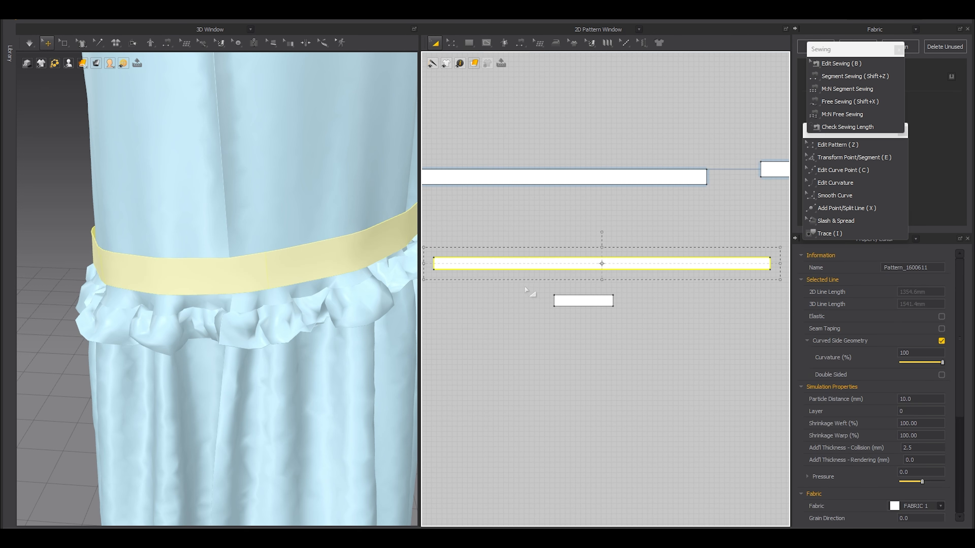
pyautogui.click(264, 273)
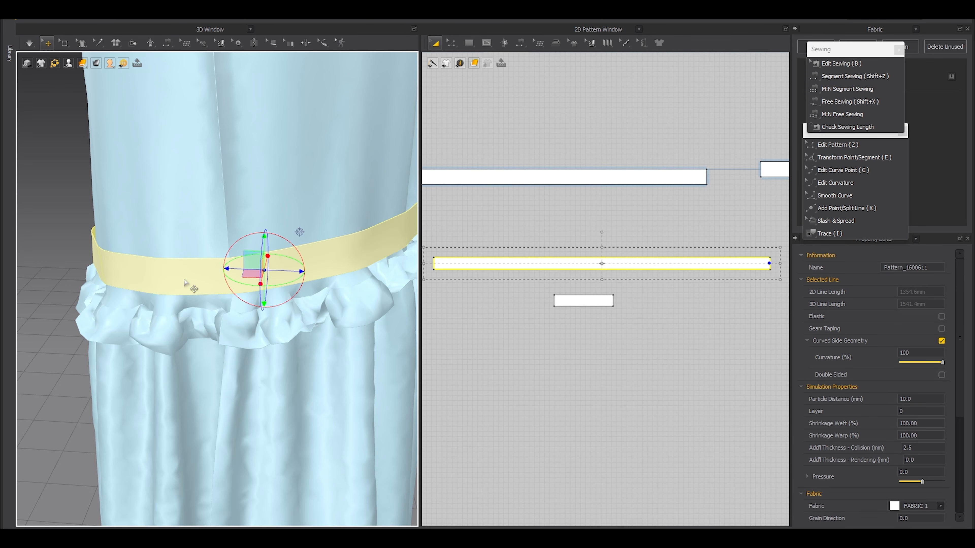
pyautogui.click(571, 293)
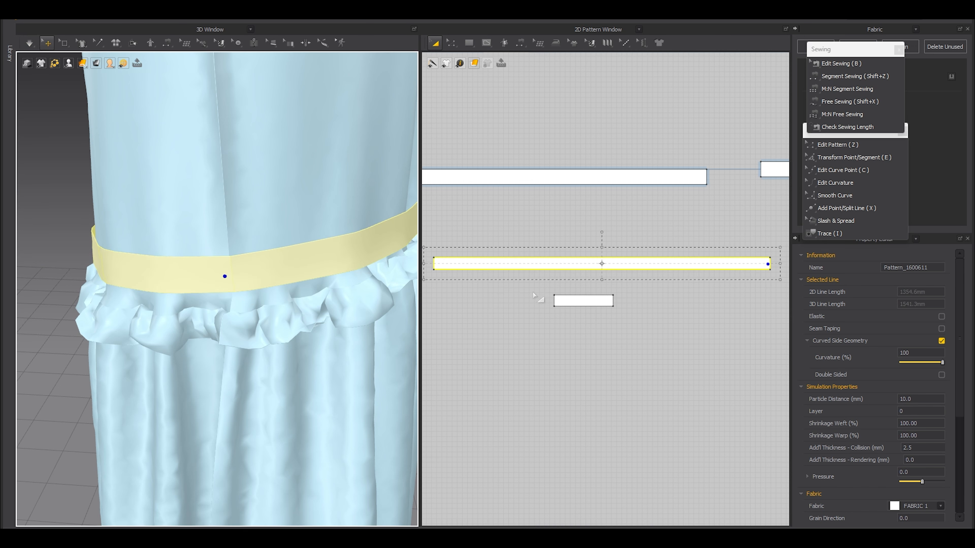
# - Select the small rectangle's two lower corner points and stretch them outward evenly to form a symmetrical trapezoid
pyautogui.scroll(-1, 602, 297)
pyautogui.scroll(4, 599, 302)
pyautogui.press('z')
pyautogui.click(503, 340)
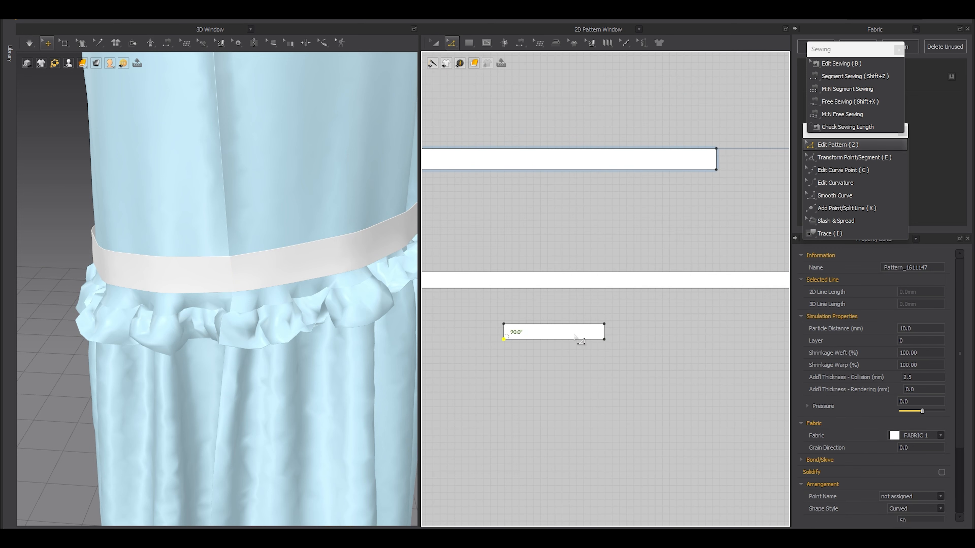
pyautogui.press('e')
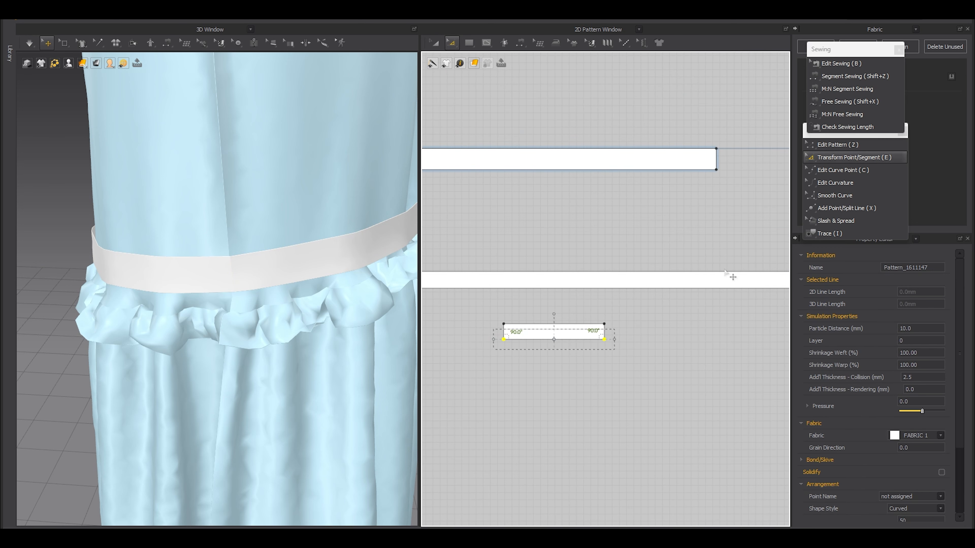
pyautogui.scroll(1, 590, 364)
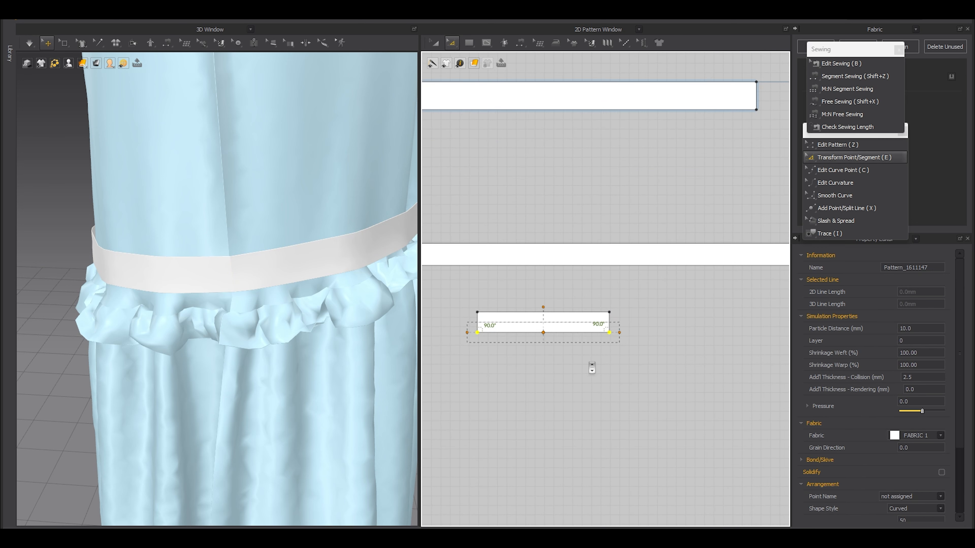
pyautogui.moveTo(638, 334); pyautogui.dragTo(729, 343)
pyautogui.click(648, 361)
pyautogui.scroll(-3, 648, 361)
# - Move the trapezoid to beneath the right end of the strip in the pattern layout
pyautogui.press('a')
pyautogui.moveTo(735, 342); pyautogui.dragTo(586, 374, button='middle')
pyautogui.scroll(-1, 586, 373)
pyautogui.scroll(3, 587, 374)
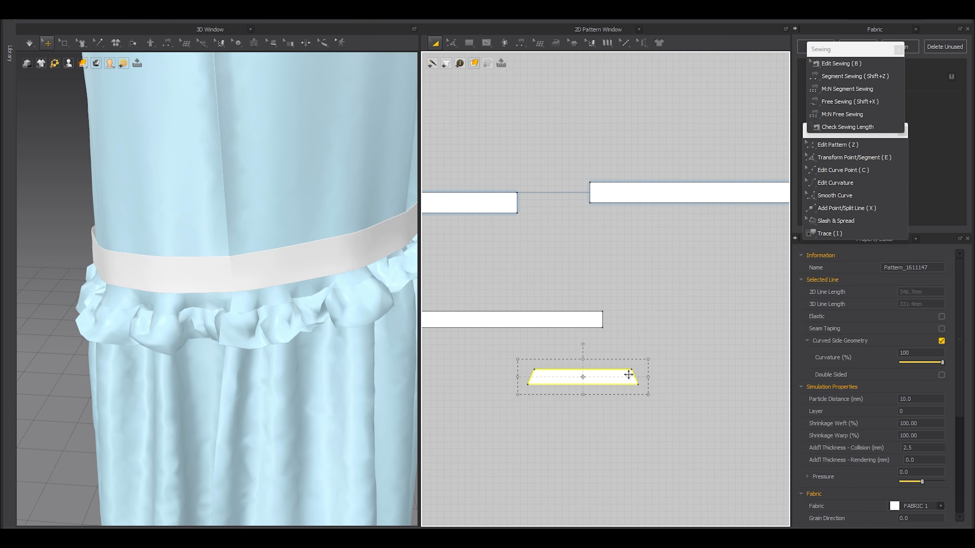
# - Segment-sew the trapezoid's slanted sides to the short ends of the strip and locate the trapezoid in 3D
pyautogui.hotkey('shift', 'z')
pyautogui.click(602, 314)
pyautogui.click(532, 373)
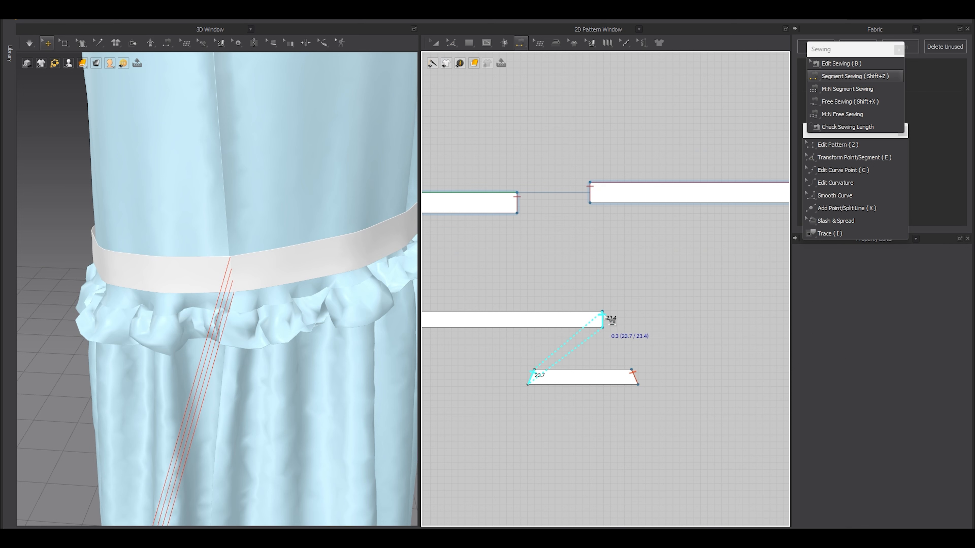
pyautogui.click(608, 314)
pyautogui.press('a')
pyautogui.scroll(-5, 284, 403)
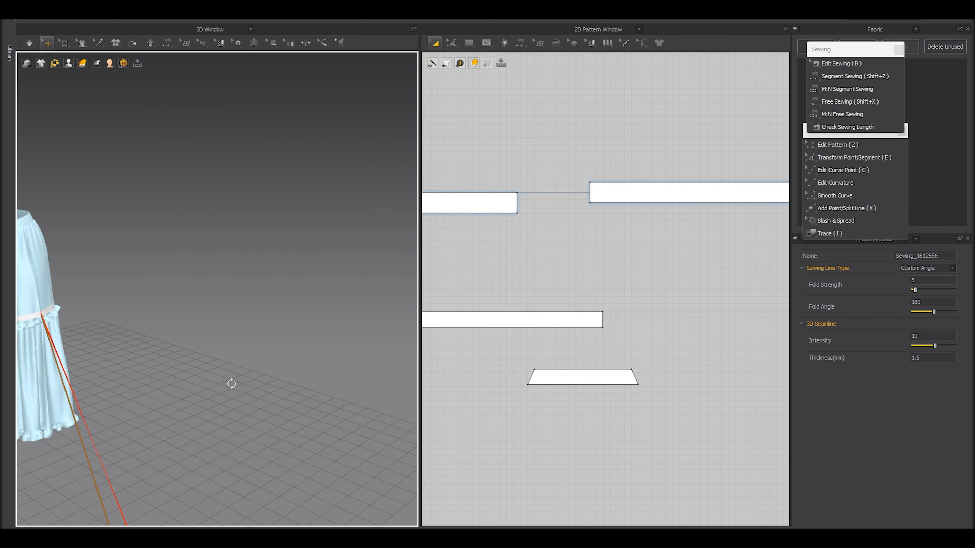
pyautogui.click(187, 405)
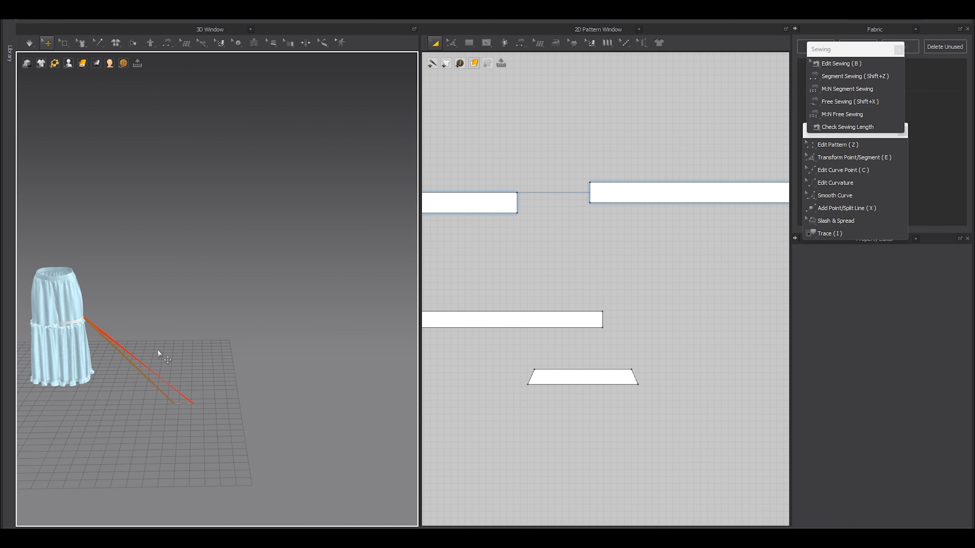
# - Move the trapezoid in 3D to the front of the leg beside the band's meeting ends and rotate it to face them
pyautogui.click(539, 381)
pyautogui.click(164, 374)
pyautogui.click(549, 380)
pyautogui.scroll(5, 194, 393)
pyautogui.moveTo(198, 397); pyautogui.dragTo(324, 289, button='middle')
pyautogui.moveTo(324, 289); pyautogui.dragTo(251, 253, button='right')
pyautogui.click(178, 368)
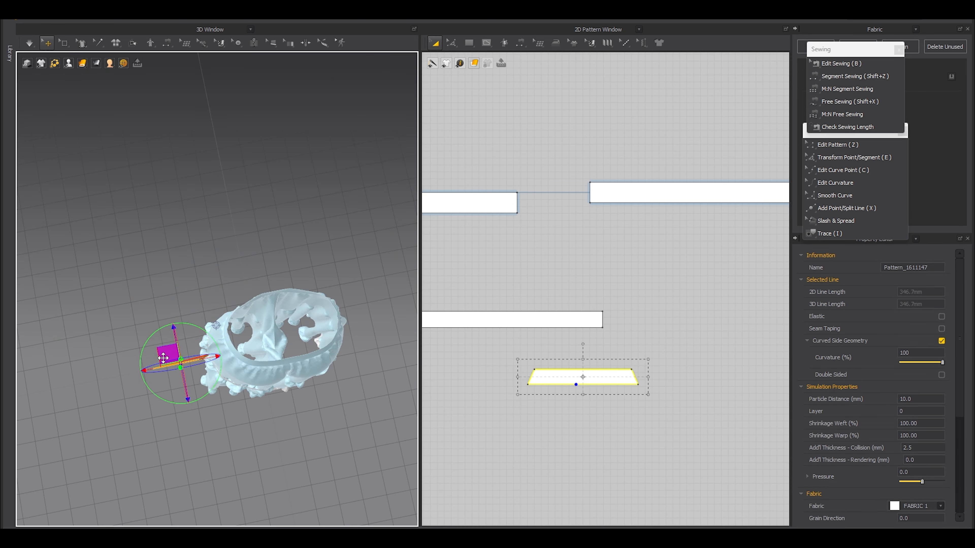
pyautogui.moveTo(124, 410); pyautogui.dragTo(120, 410)
pyautogui.scroll(4, 120, 409)
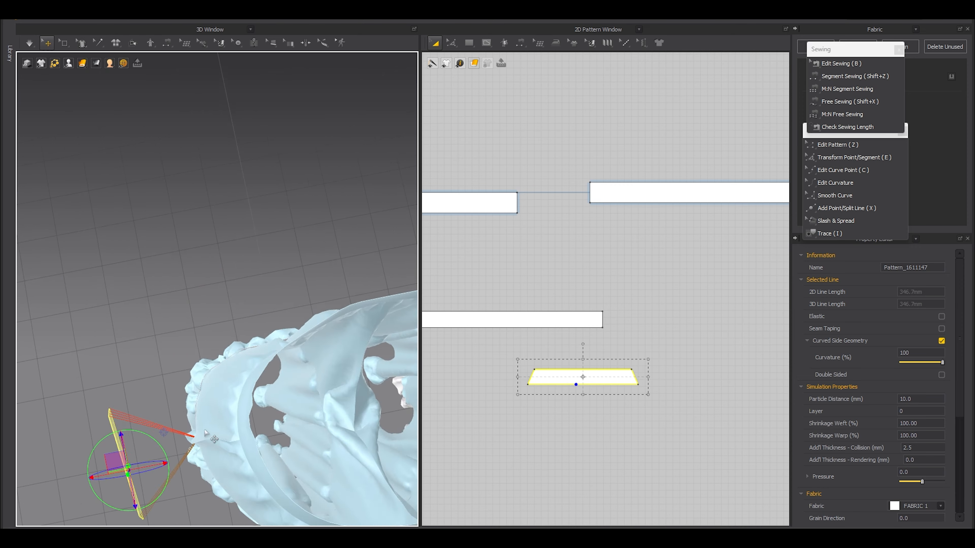
# - Simulate to close the trapezoid's seams into a hanging loop on the leg band, and pull the loop sideways
pyautogui.moveTo(127, 407); pyautogui.dragTo(200, 315, button='right')
pyautogui.moveTo(219, 495); pyautogui.dragTo(262, 385, button='middle')
pyautogui.scroll(4, 261, 386)
pyautogui.click(250, 399)
pyautogui.moveTo(241, 392); pyautogui.dragTo(259, 399, button='right')
pyautogui.press('space')
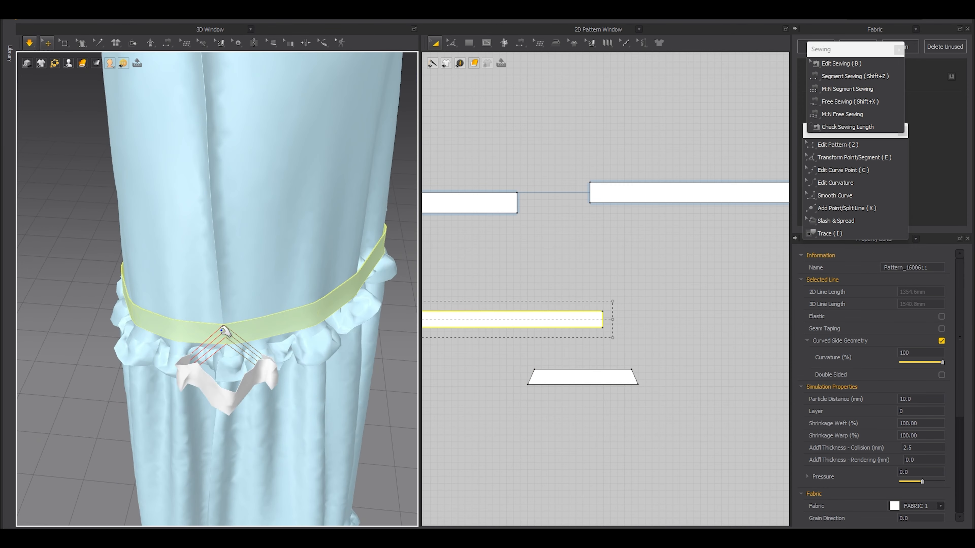
pyautogui.scroll(4, 253, 384)
pyautogui.scroll(-4, 263, 379)
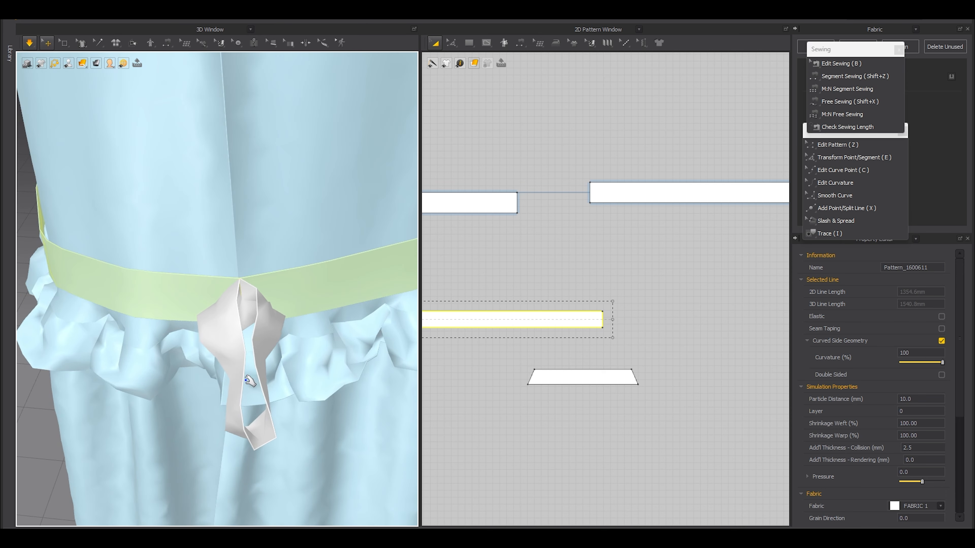
pyautogui.click(263, 364)
pyautogui.moveTo(261, 363); pyautogui.dragTo(326, 361)
pyautogui.press('space')
# - Compare the length of the trapezoid's slanted side with that of the strip's short end
pyautogui.scroll(4, 630, 377)
pyautogui.click(647, 295)
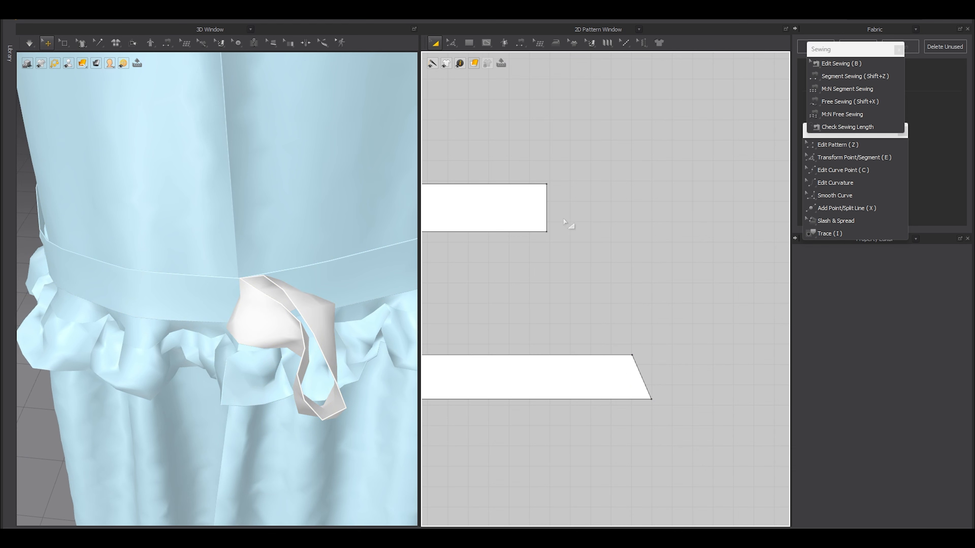
pyautogui.press('z')
pyautogui.click(547, 213)
pyautogui.click(644, 378)
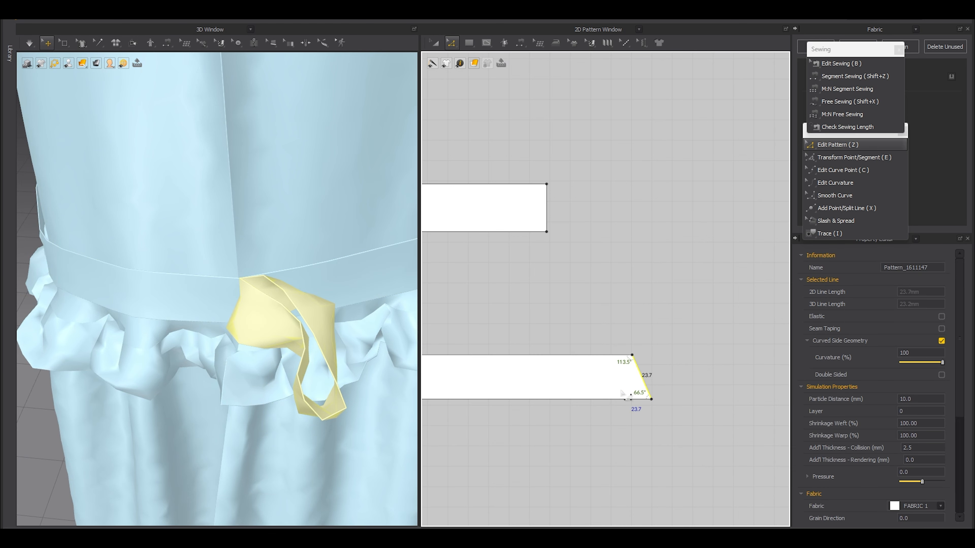
pyautogui.click(547, 207)
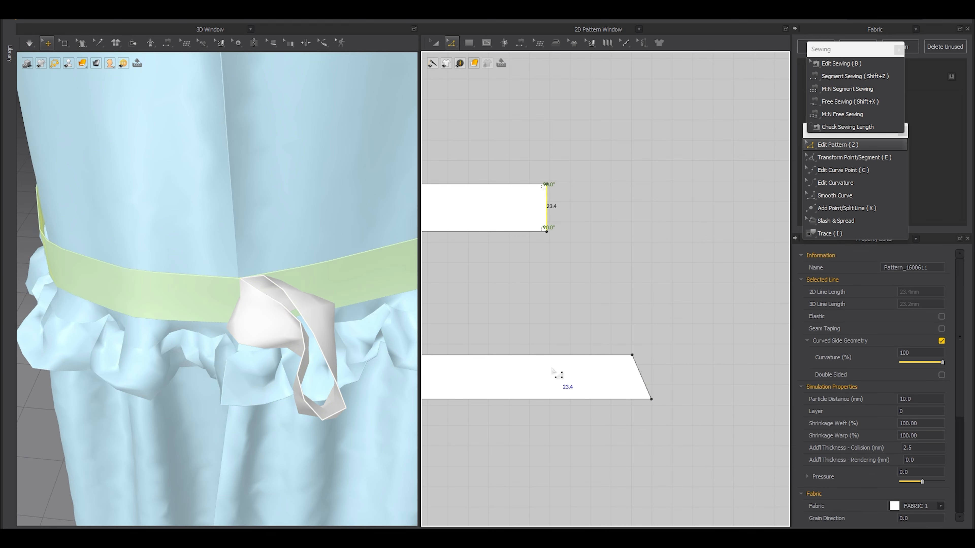
# - Raise the trapezoid's long bottom edge slightly to make the piece narrower, and simulate
pyautogui.moveTo(505, 366); pyautogui.dragTo(601, 362, button='middle')
pyautogui.moveTo(570, 395); pyautogui.dragTo(569, 388)
pyautogui.press('space')
pyautogui.press('space')
pyautogui.moveTo(275, 366); pyautogui.dragTo(315, 354, button='right')
pyautogui.scroll(-3, 316, 354)
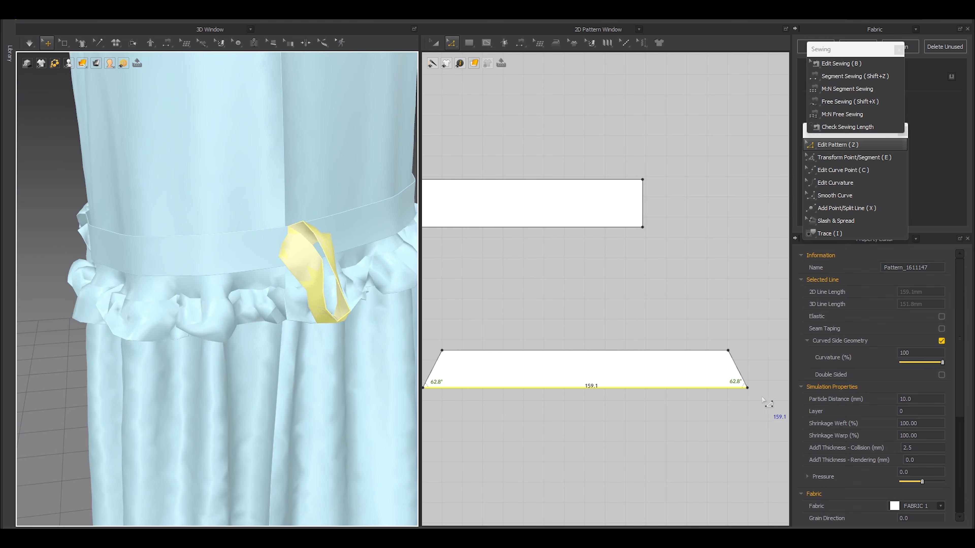
# - Stretch the trapezoid wider, simulate, and pull the loop into shape on the leg
pyautogui.press('a')
pyautogui.scroll(-3, 526, 373)
pyautogui.click(557, 369)
pyautogui.moveTo(673, 371); pyautogui.dragTo(673, 371)
pyautogui.moveTo(245, 331); pyautogui.dragTo(269, 328, button='right')
pyautogui.press('space')
pyautogui.moveTo(325, 325); pyautogui.dragTo(265, 310)
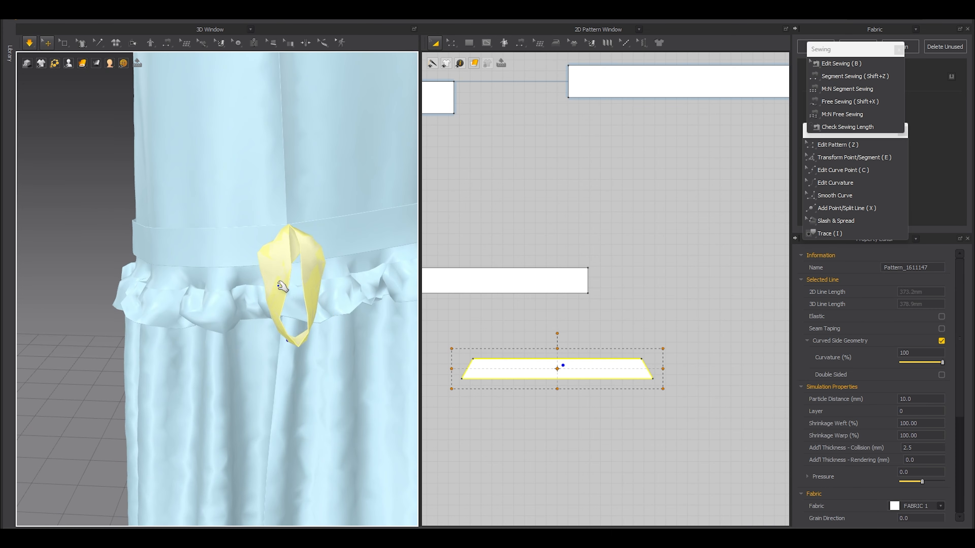
pyautogui.press('space')
# - Move the trapezoid's lower corner points inward to steepen its slanted sides, and simulate the loop
pyautogui.press('z')
pyautogui.scroll(3, 649, 384)
pyautogui.moveTo(647, 379); pyautogui.dragTo(598, 375)
pyautogui.press('space')
pyautogui.click(320, 289)
pyautogui.press('space')
pyautogui.press('a')
pyautogui.scroll(-5, 703, 364)
pyautogui.scroll(5, 554, 365)
pyautogui.press('z')
pyautogui.press('space')
pyautogui.press('space')
# - Duplicate the trapezoid and place the copy beside the original beneath the strip in the pattern layout
pyautogui.press('a')
pyautogui.click(646, 359)
pyautogui.scroll(-5, 647, 357)
pyautogui.moveTo(632, 390); pyautogui.dragTo(655, 382, button='middle')
pyautogui.hotkey('ctrl', 'c')
pyautogui.hotkey('ctrl', 'v')
pyautogui.keyDown('shift'); pyautogui.click(577, 353); pyautogui.keyUp('shift')
# - Locate the trapezoid copy in 3D and place it on the front of the leg next to the first loop
pyautogui.scroll(-10, 267, 342)
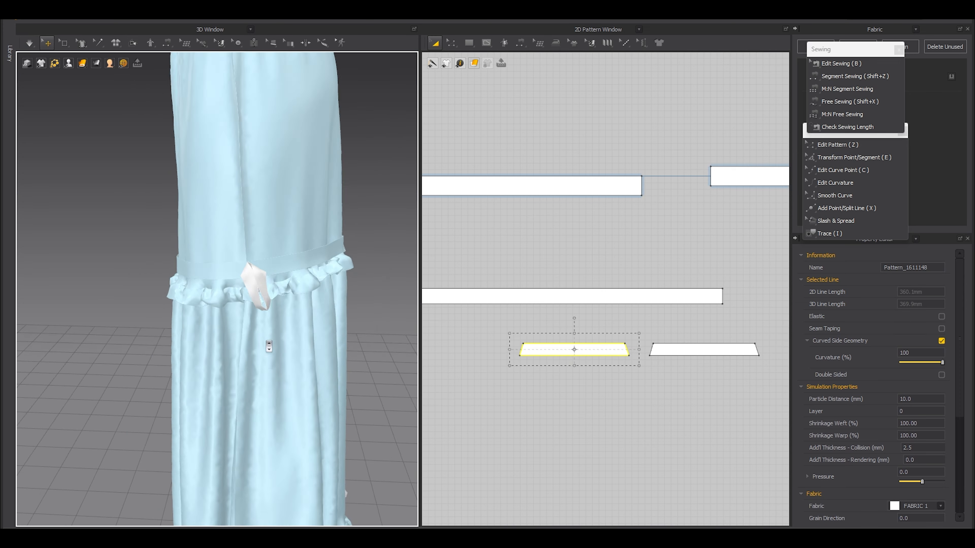
pyautogui.scroll(10, 238, 303)
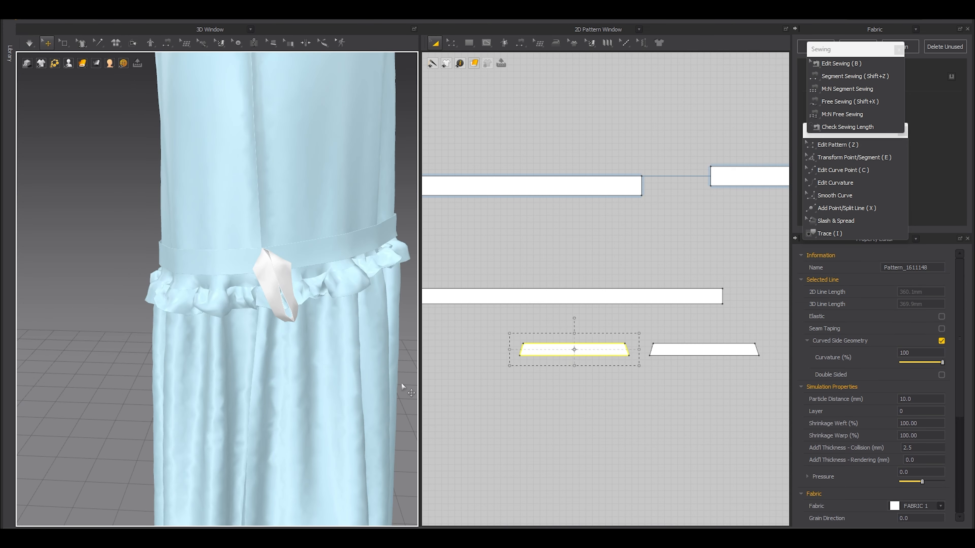
pyautogui.click(268, 325)
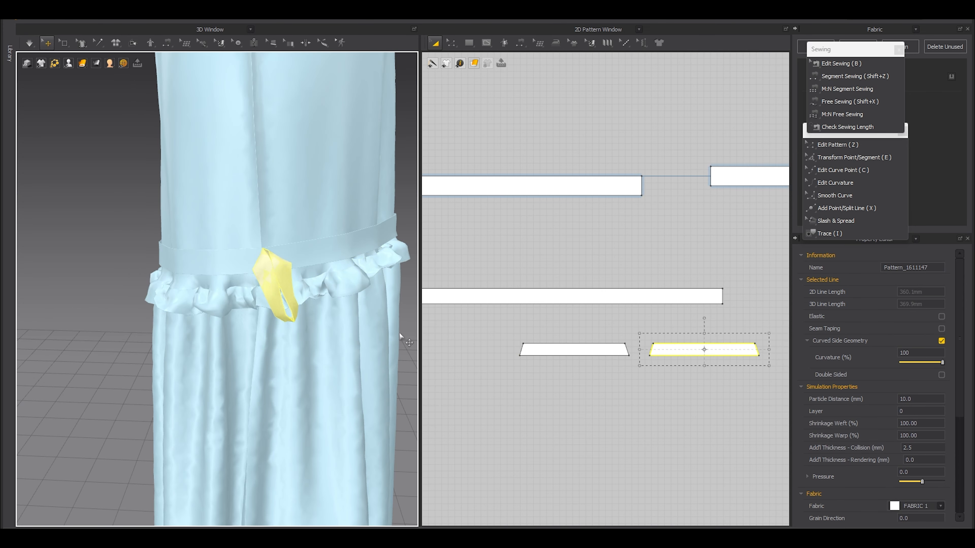
pyautogui.click(518, 350)
pyautogui.press('f')
pyautogui.scroll(-5, 247, 342)
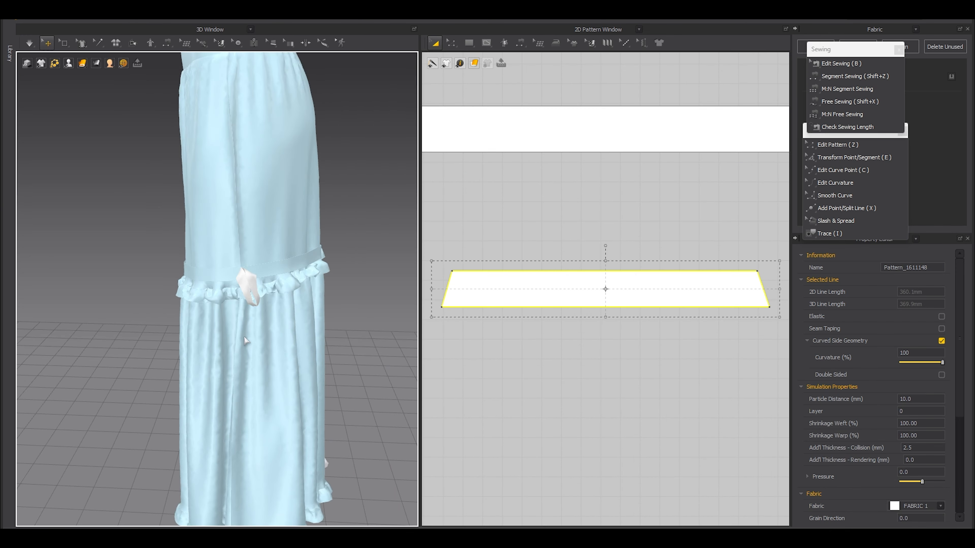
pyautogui.press('f')
pyautogui.scroll(-3, 306, 368)
pyautogui.scroll(-8, 307, 368)
pyautogui.moveTo(306, 367); pyautogui.dragTo(372, 351, button='right')
pyautogui.hotkey('shift', 'a')
pyautogui.scroll(10, 249, 328)
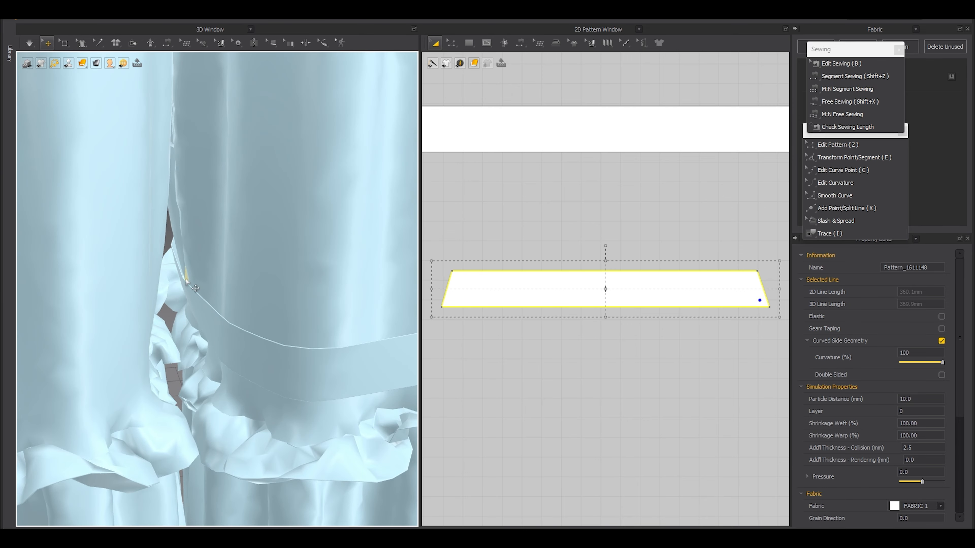
pyautogui.scroll(-10, 257, 326)
pyautogui.scroll(10, 345, 380)
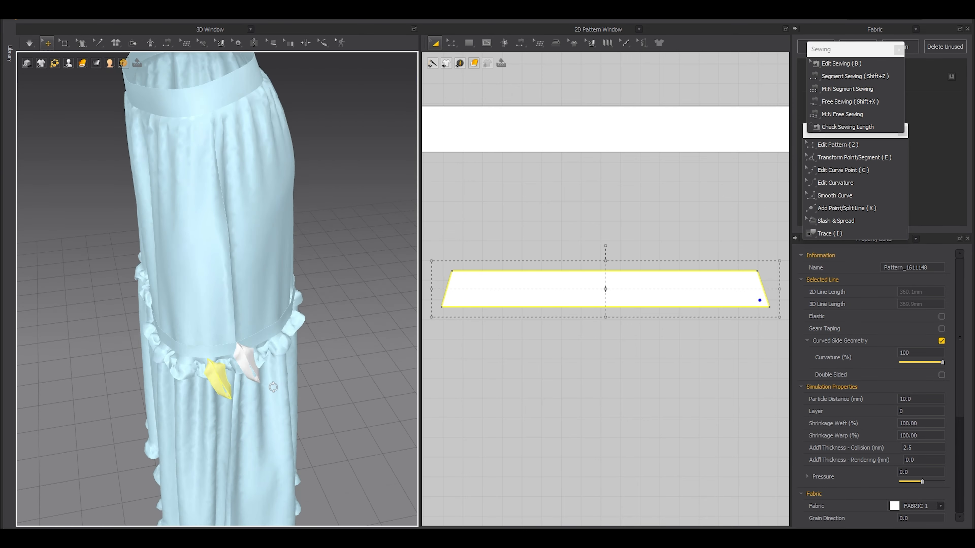
pyautogui.click(396, 341)
pyautogui.moveTo(396, 341); pyautogui.dragTo(307, 342, button='right')
pyautogui.scroll(-4, 576, 287)
# - Move the trapezoid copy beneath the left end of the strip in the pattern layout
pyautogui.hotkey('shift', 'z')
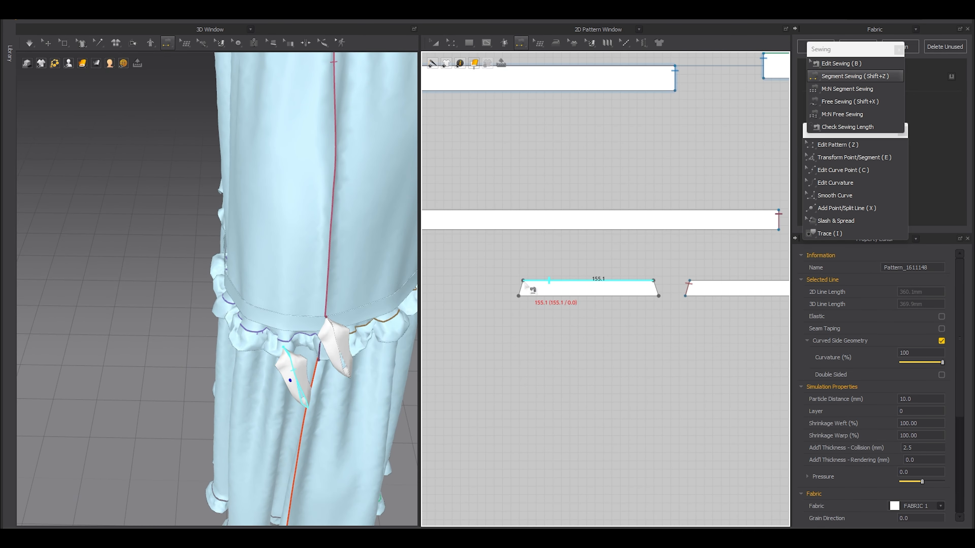
pyautogui.scroll(-4, 540, 301)
pyautogui.press('a')
pyautogui.moveTo(524, 314); pyautogui.dragTo(696, 317, button='middle')
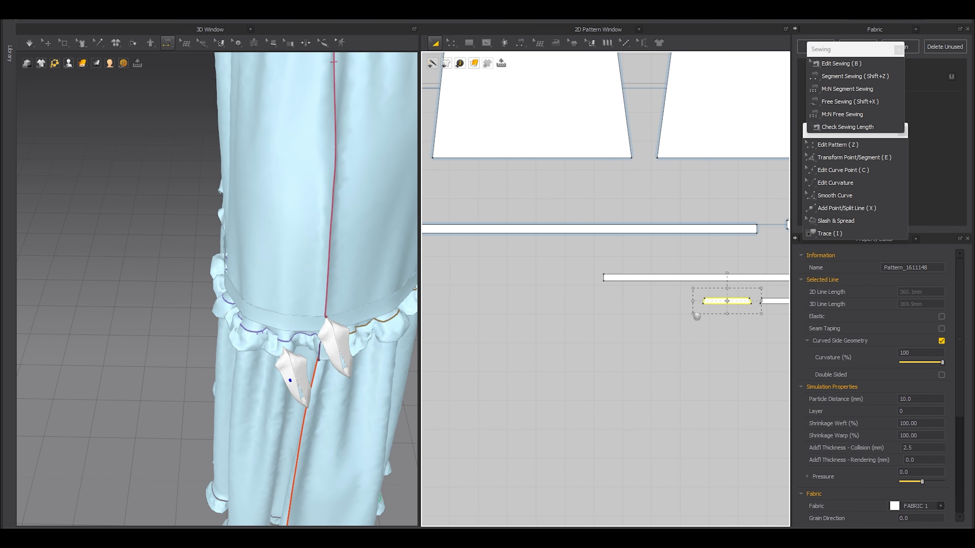
pyautogui.moveTo(711, 304); pyautogui.dragTo(598, 303)
pyautogui.scroll(5, 597, 303)
# - Segment-sew both slanted sides of the trapezoid copy to the strip's left short end
pyautogui.hotkey('shift', 'z')
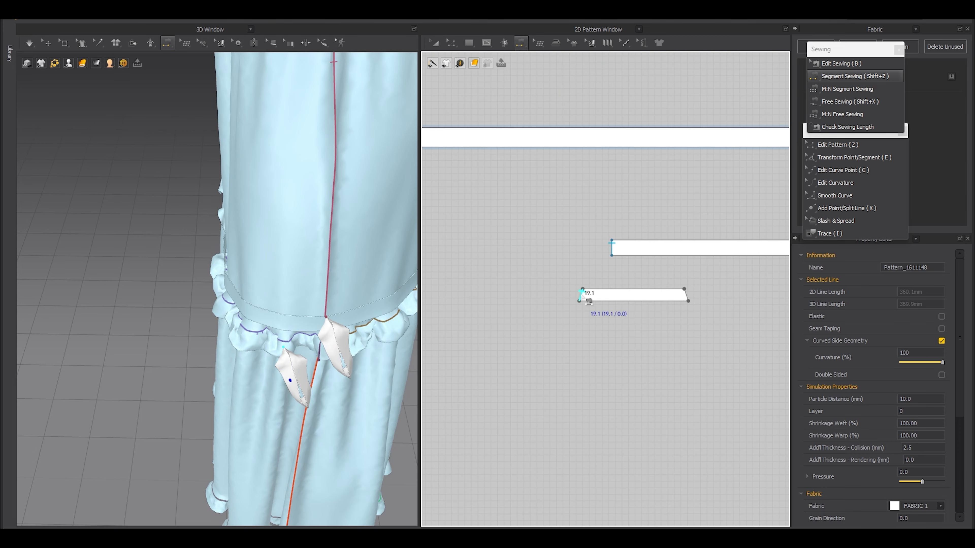
pyautogui.click(581, 295)
pyautogui.click(617, 255)
pyautogui.press('a')
pyautogui.scroll(4, 344, 340)
pyautogui.press('q')
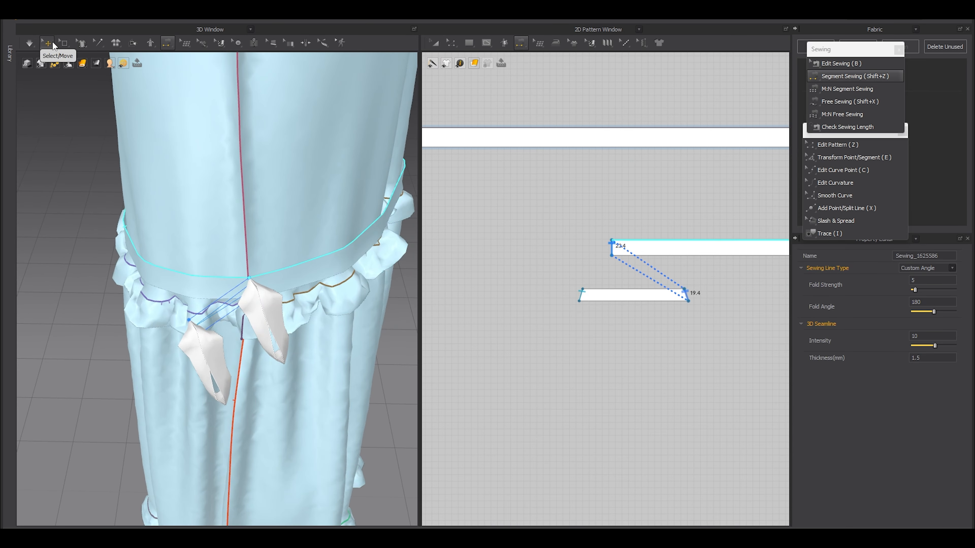
# - Turn the trapezoid copy in 3D, simulate it into a second loop on the band, and pull the two loops into shape
pyautogui.click(197, 353)
pyautogui.moveTo(222, 368); pyautogui.dragTo(222, 379, button='right')
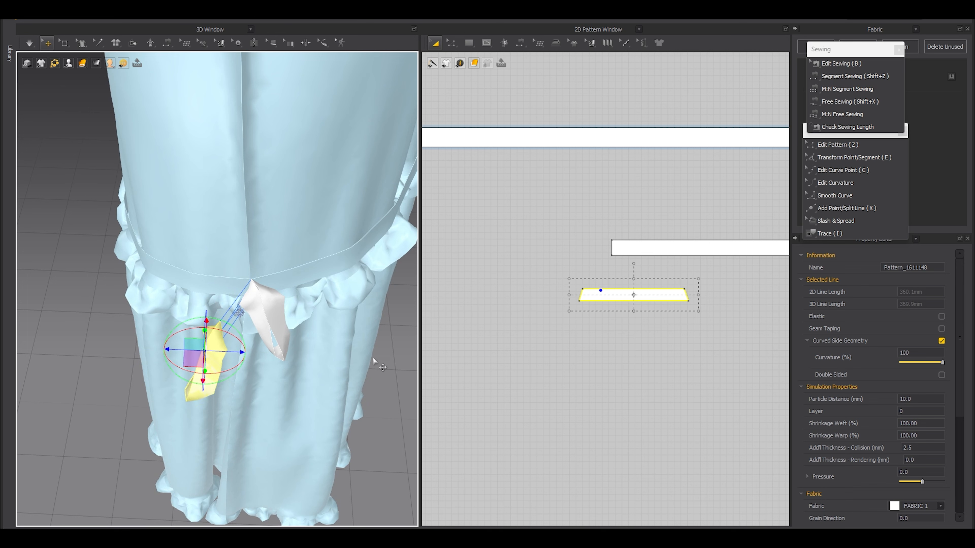
pyautogui.press('space')
pyautogui.scroll(3, 366, 373)
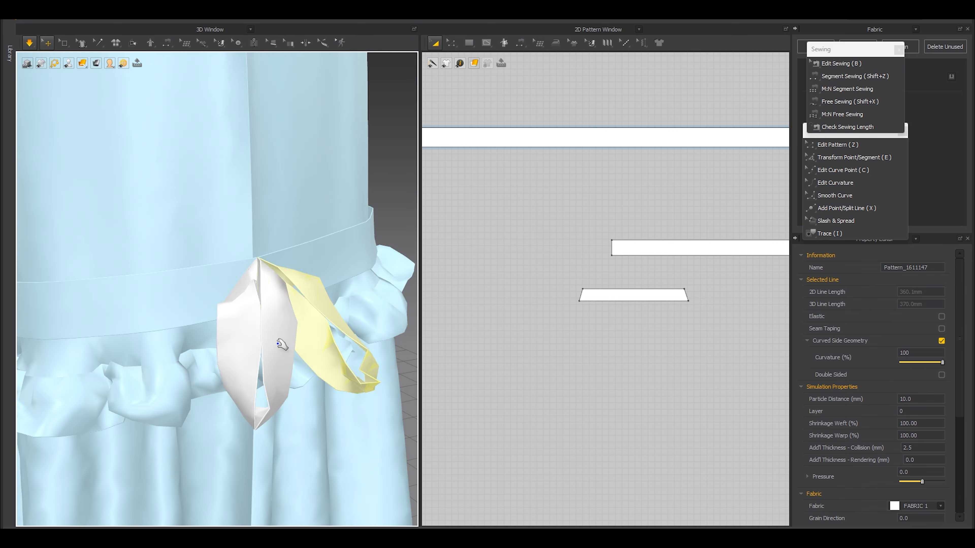
pyautogui.moveTo(344, 398); pyautogui.dragTo(342, 434)
pyautogui.moveTo(266, 368)
pyautogui.mouseDown()
pyautogui.moveTo(256, 394)
pyautogui.moveTo(263, 368)
pyautogui.mouseUp()
pyautogui.press('space')
# - Set the particle distance of both loop pieces to 5 mm and simulate
pyautogui.moveTo(302, 343); pyautogui.dragTo(297, 410, button='right')
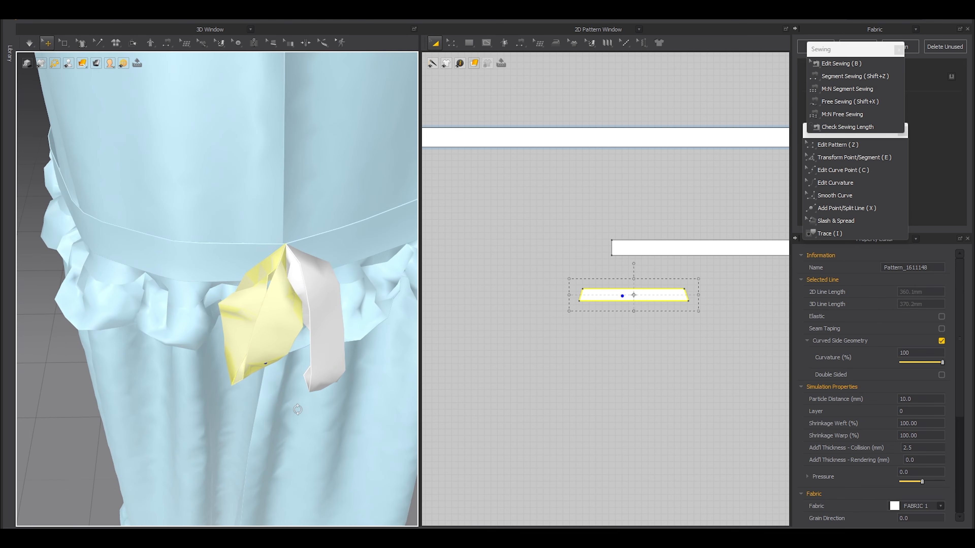
pyautogui.moveTo(278, 346); pyautogui.dragTo(338, 337, button='right')
pyautogui.keyDown('shift'); pyautogui.click(337, 337); pyautogui.keyUp('shift')
pyautogui.click(920, 397)
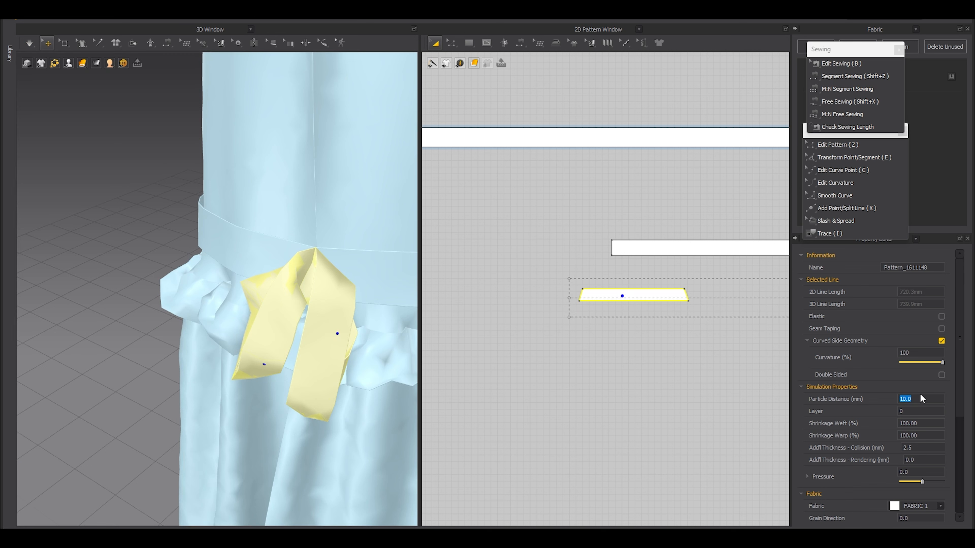
pyautogui.click(629, 436)
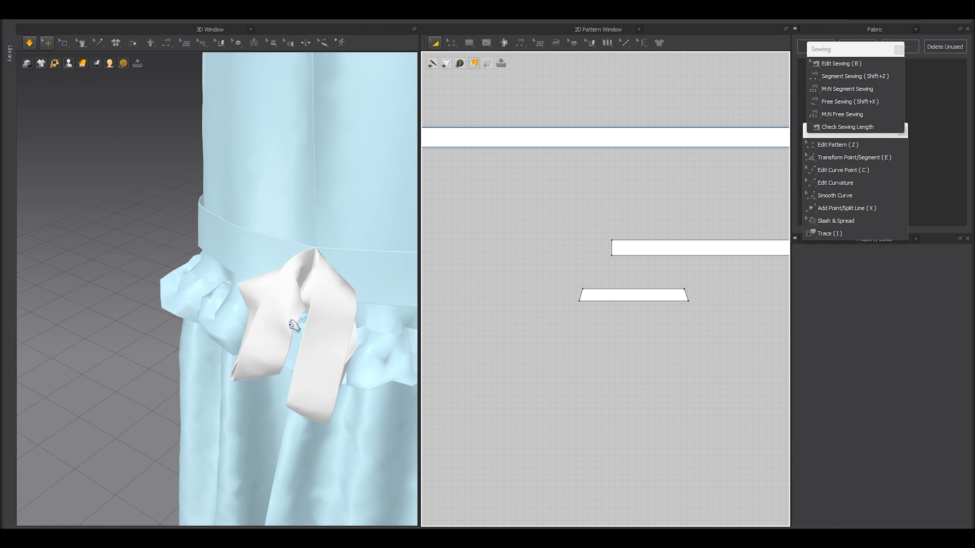
# - Move the left trapezoid's lower corner points inward, bringing the lower-left corner to about 115.9°, while simulating the loops
pyautogui.scroll(2, 692, 303)
pyautogui.scroll(3, 692, 304)
pyautogui.press('z')
pyautogui.moveTo(700, 290); pyautogui.dragTo(666, 299)
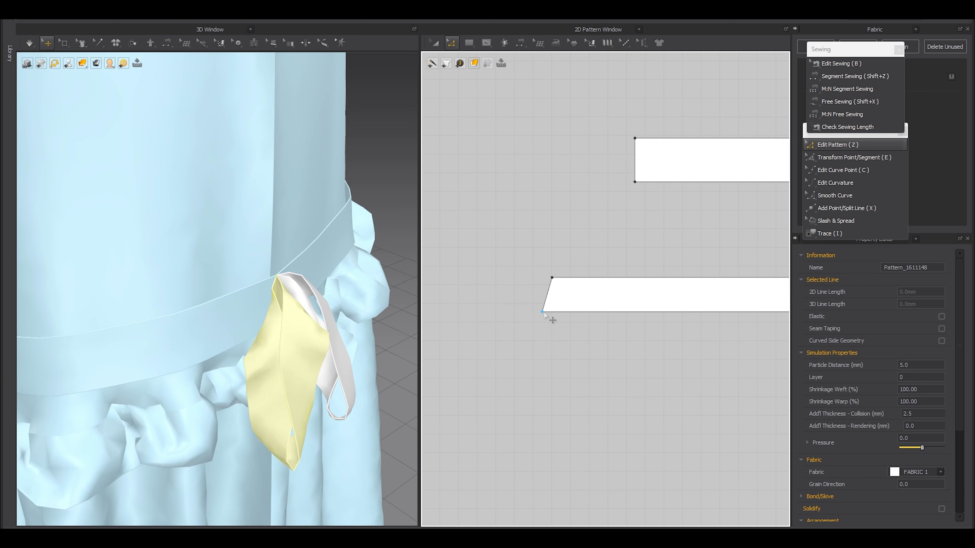
pyautogui.moveTo(552, 314); pyautogui.dragTo(558, 312)
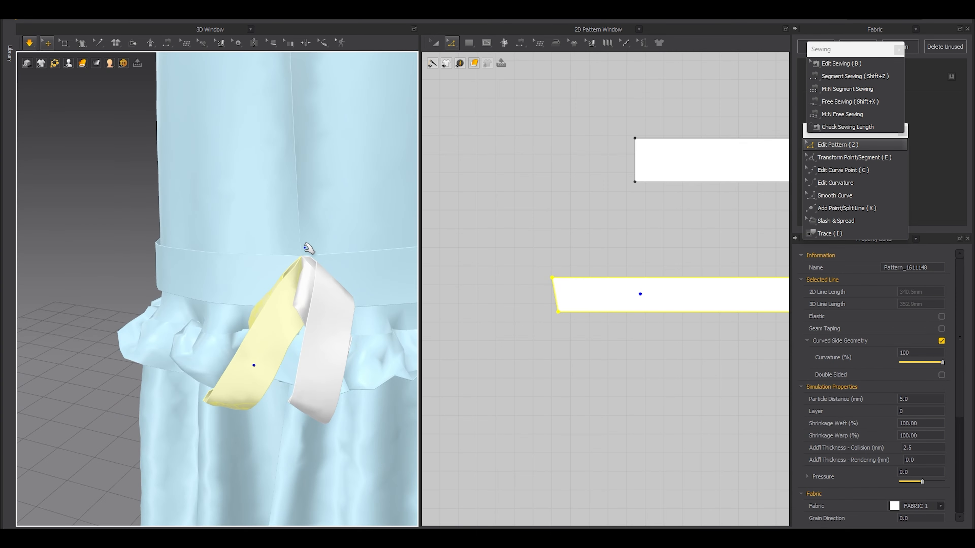
pyautogui.click(563, 321)
pyautogui.moveTo(558, 312); pyautogui.dragTo(569, 311)
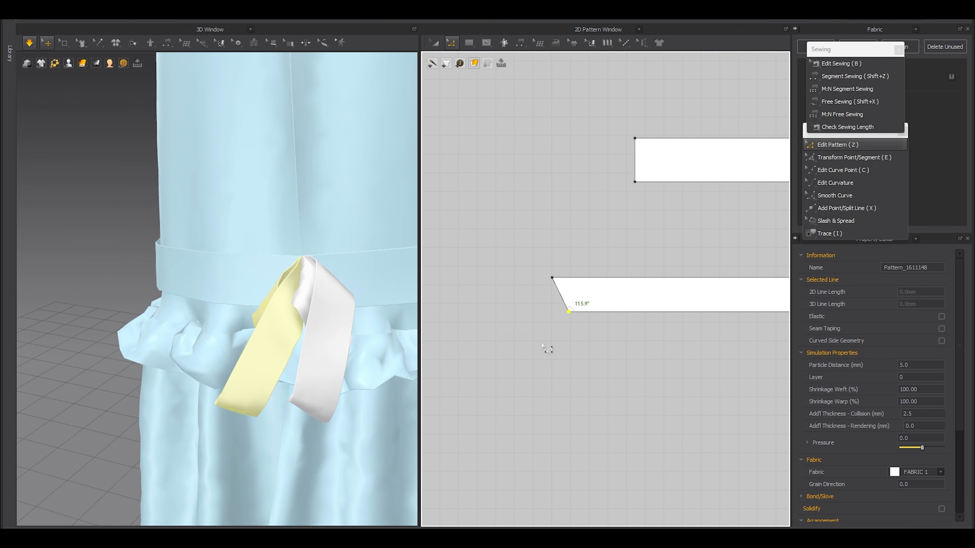
pyautogui.press('space')
# - Shift the left trapezoid's lower-right corner point further inward to mirror the opposite slant
pyautogui.scroll(-4, 579, 321)
pyautogui.moveTo(731, 307); pyautogui.dragTo(660, 338, button='middle')
pyautogui.scroll(2, 660, 338)
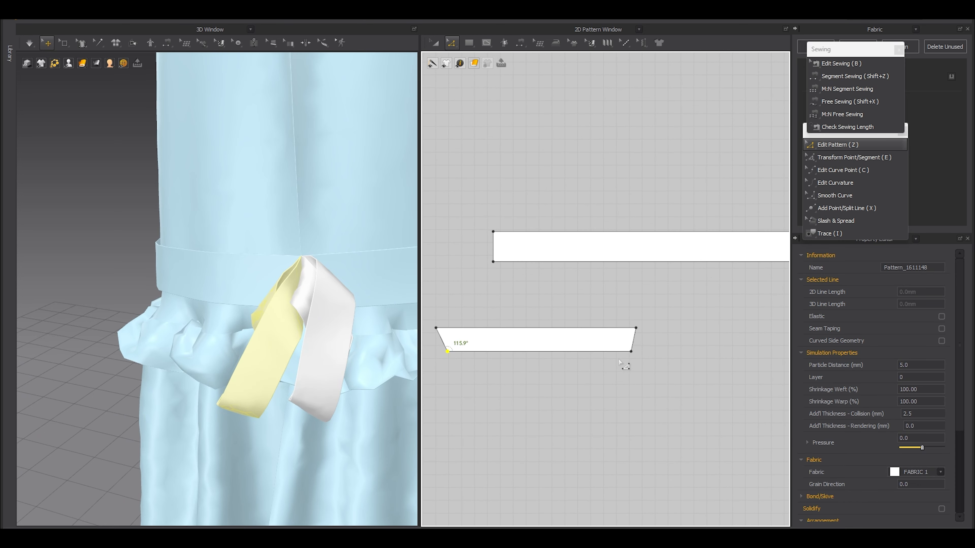
pyautogui.moveTo(631, 352); pyautogui.dragTo(624, 352)
# - Move both lower corner points of the right trapezoid inward evenly so that its bottom edge is the shorter one
pyautogui.scroll(-4, 624, 352)
pyautogui.moveTo(725, 365); pyautogui.dragTo(548, 365, button='middle')
pyautogui.scroll(4, 703, 351)
pyautogui.moveTo(656, 368); pyautogui.dragTo(483, 368, button='middle')
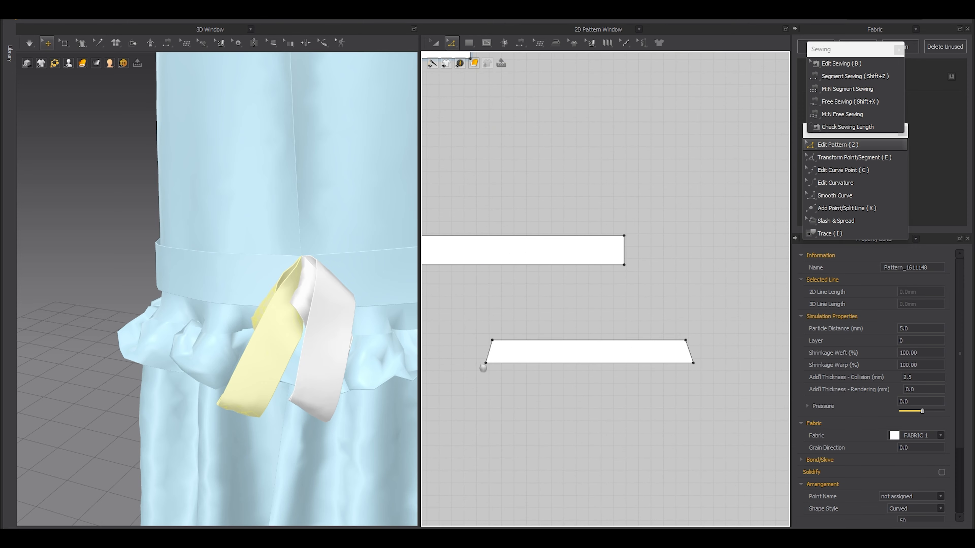
pyautogui.click(491, 363)
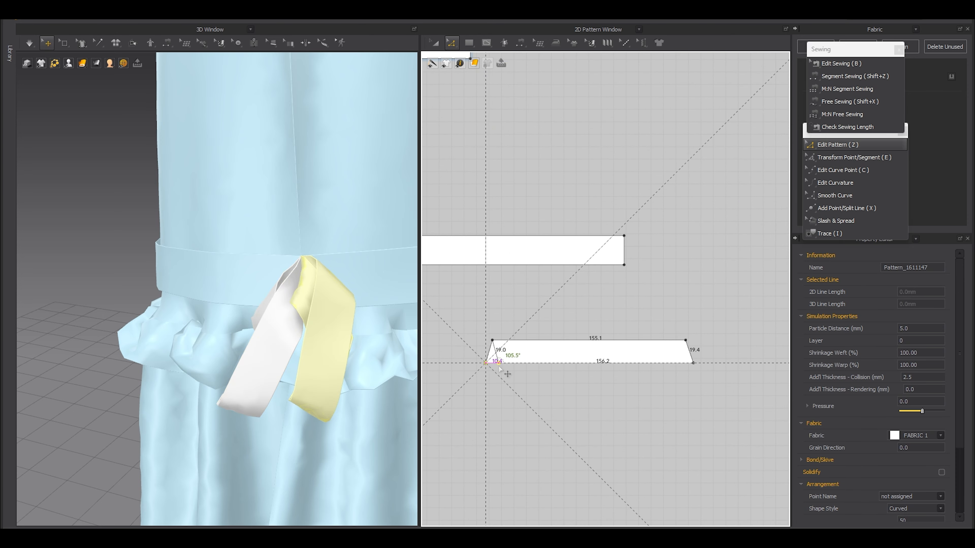
pyautogui.moveTo(502, 366); pyautogui.dragTo(505, 367)
pyautogui.click(562, 396)
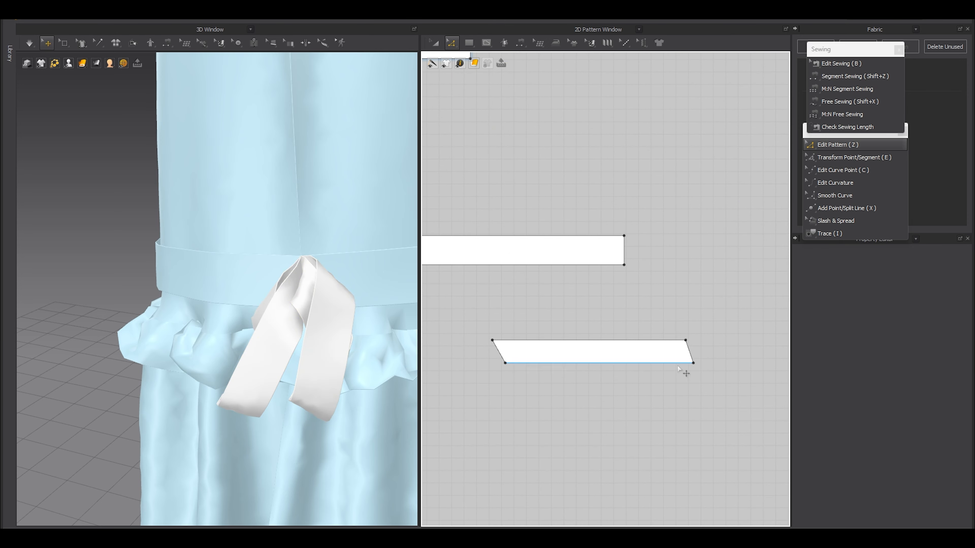
pyautogui.click(693, 363)
pyautogui.click(465, 376)
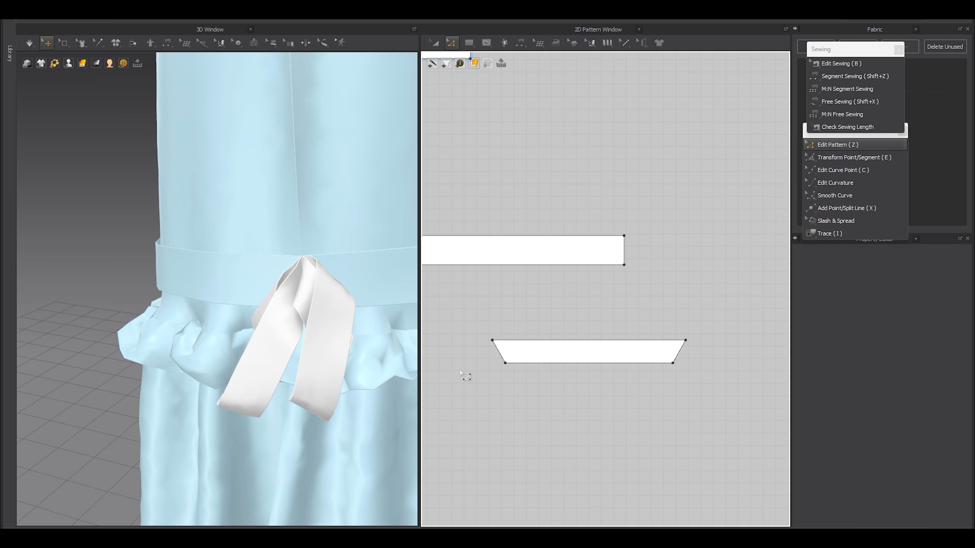
# - Simulate the reshaped bow pieces and pull the right loop downward
pyautogui.press('space')
pyautogui.moveTo(329, 349); pyautogui.dragTo(332, 413)
pyautogui.press('space')
# - Draw a long, narrow vertical rectangle with a perimeter of about 1076 mm beneath the strip, between the two trapezoids
pyautogui.scroll(-6, 655, 336)
pyautogui.press('a')
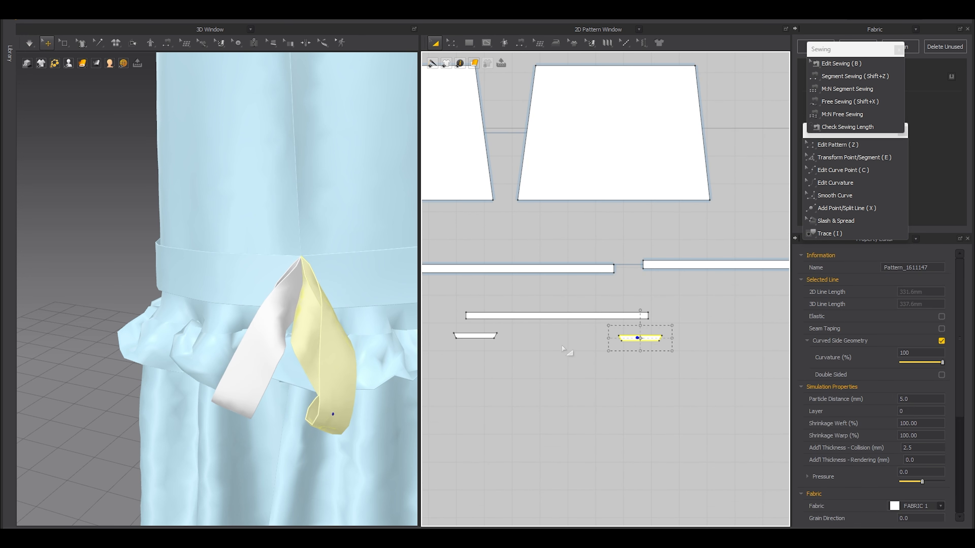
pyautogui.moveTo(567, 353); pyautogui.dragTo(599, 327, button='middle')
pyautogui.click(567, 334)
pyautogui.moveTo(566, 438); pyautogui.dragTo(569, 454)
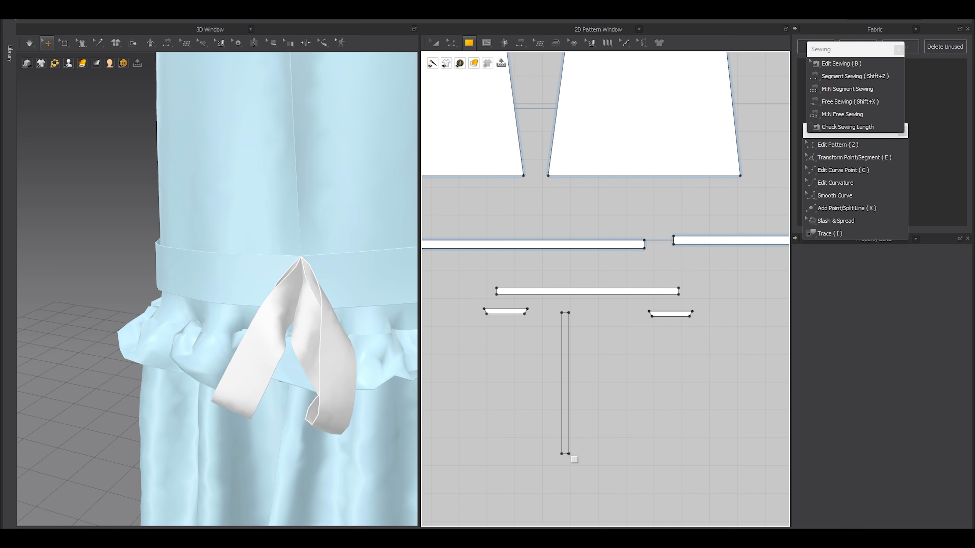
pyautogui.click(560, 382)
pyautogui.scroll(2, 552, 328)
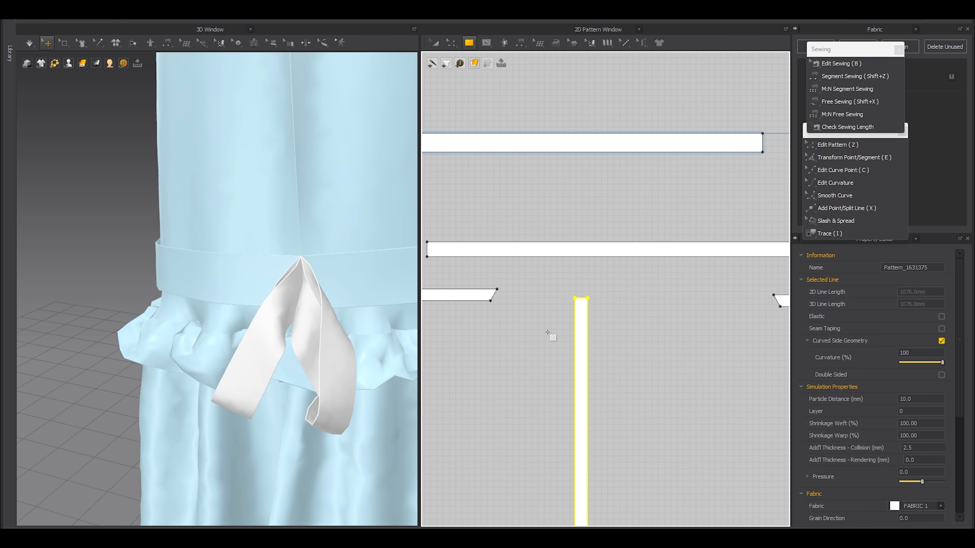
# - Slant the top edge of the narrow vertical strip and sew it to the left end of the long strip above
pyautogui.press('z')
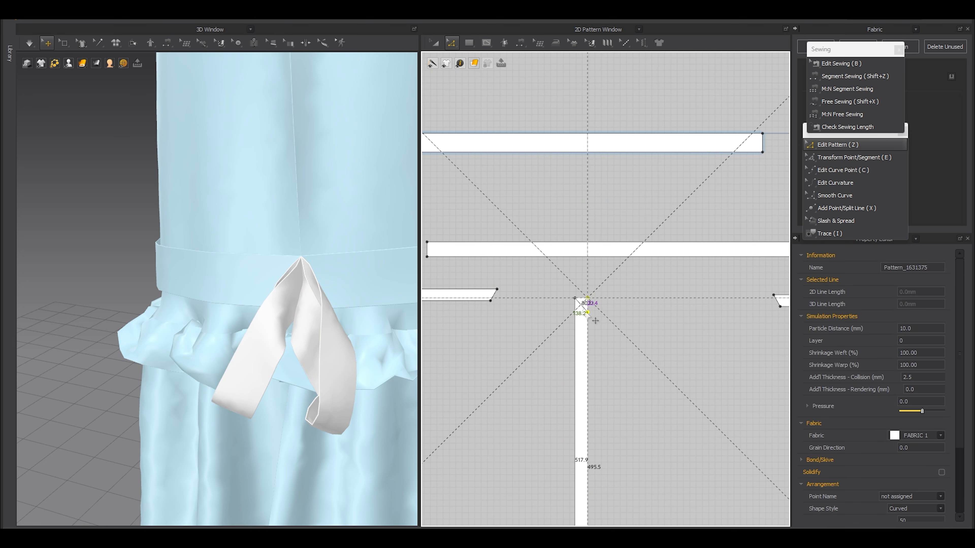
pyautogui.hotkey('shift', 'z')
pyautogui.click(582, 305)
pyautogui.click(431, 252)
# - Move the vertical strip in the 3D view so it hangs in front of the leg with its top near the bow
pyautogui.press('a')
pyautogui.click(581, 365)
pyautogui.scroll(-3, 605, 381)
pyautogui.scroll(-3, 173, 331)
pyautogui.scroll(-5, 172, 331)
pyautogui.moveTo(189, 396); pyautogui.dragTo(181, 307)
pyautogui.moveTo(224, 326); pyautogui.dragTo(218, 299, button='right')
pyautogui.moveTo(218, 298); pyautogui.dragTo(223, 136)
pyautogui.scroll(5, 276, 211)
pyautogui.moveTo(222, 224); pyautogui.dragTo(218, 327)
pyautogui.scroll(-2, 219, 326)
pyautogui.moveTo(219, 338); pyautogui.dragTo(261, 231, button='right')
# - Simulate the hanging strip and pull the left bow loop outward
pyautogui.press('space')
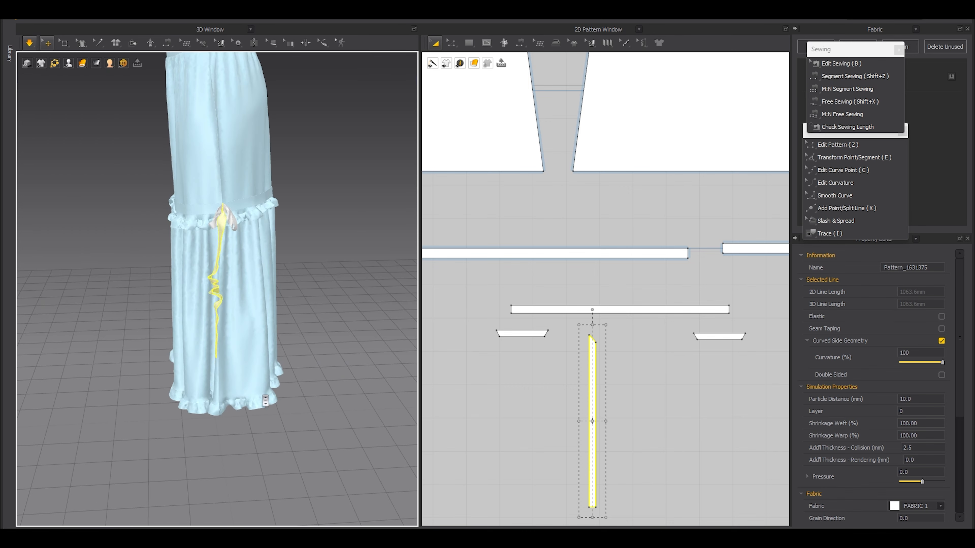
pyautogui.scroll(5, 258, 87)
pyautogui.moveTo(253, 86); pyautogui.dragTo(249, 219, button='middle')
pyautogui.scroll(2, 263, 285)
pyautogui.scroll(2, 248, 244)
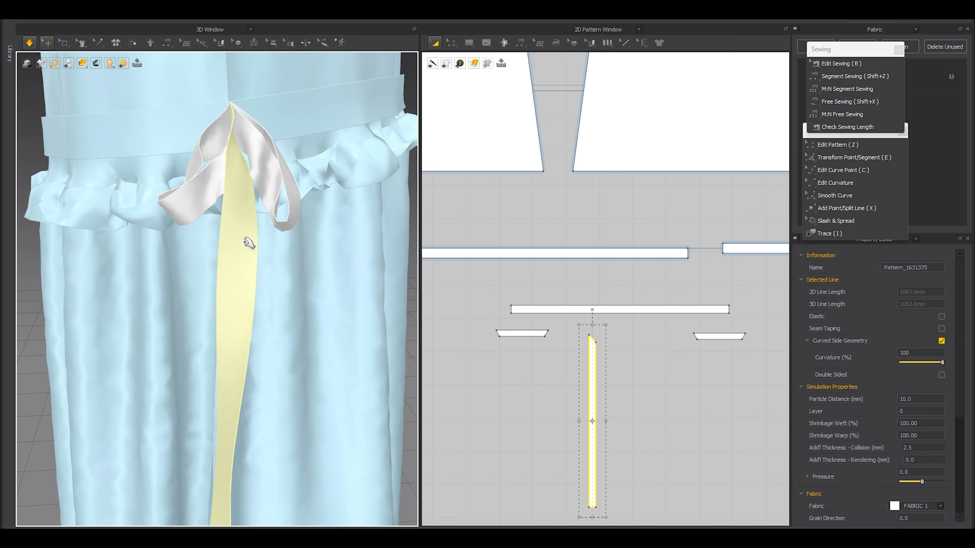
pyautogui.click(207, 176)
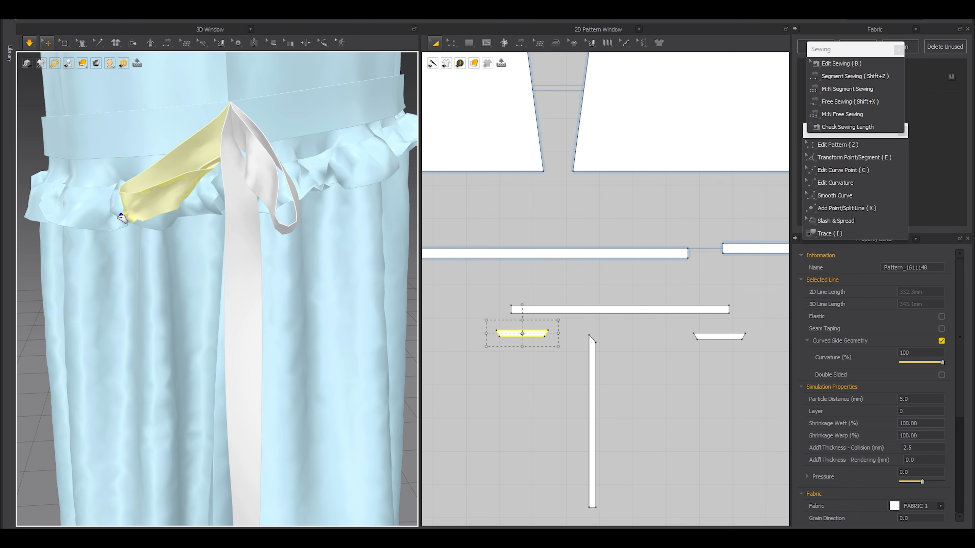
# - Copy the long hanging strip pattern
pyautogui.scroll(-3, 242, 287)
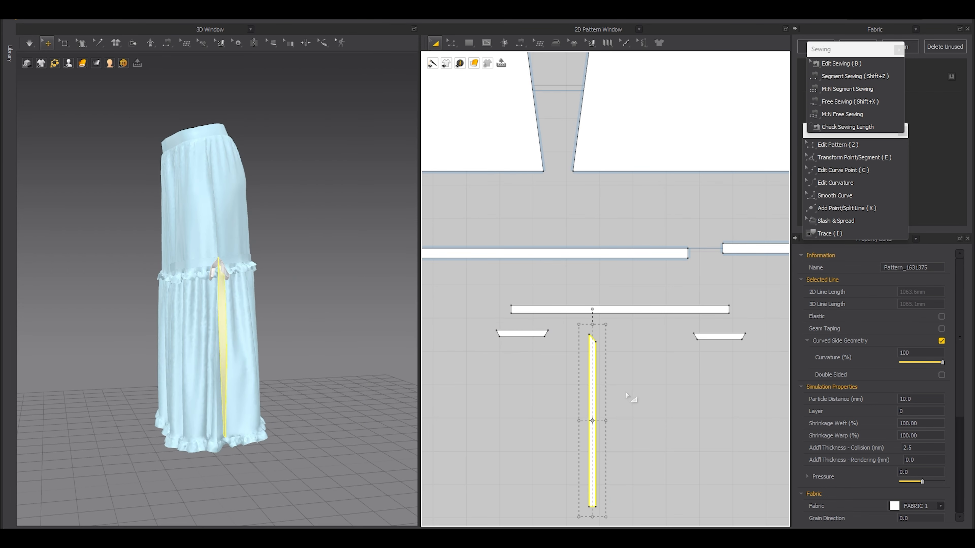
pyautogui.hotkey('ctrl', 'c')
pyautogui.hotkey('ctrl', 'v')
pyautogui.keyDown('shift'); pyautogui.click(630, 395); pyautogui.keyUp('shift')
pyautogui.hotkey('ctrl', 'z')
# - Mirror-paste the copied hanging strip just to the right of the original
pyautogui.rightClick(596, 372)
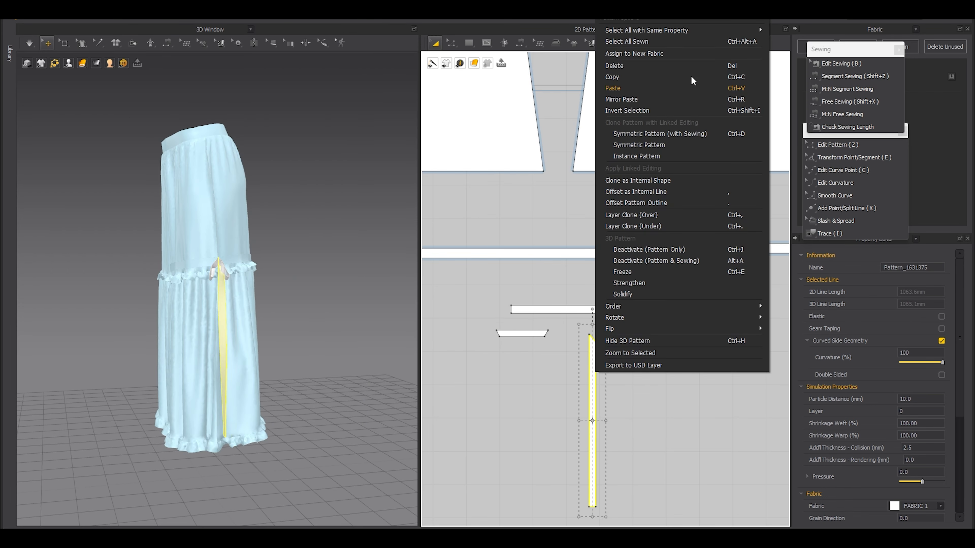
pyautogui.click(634, 100)
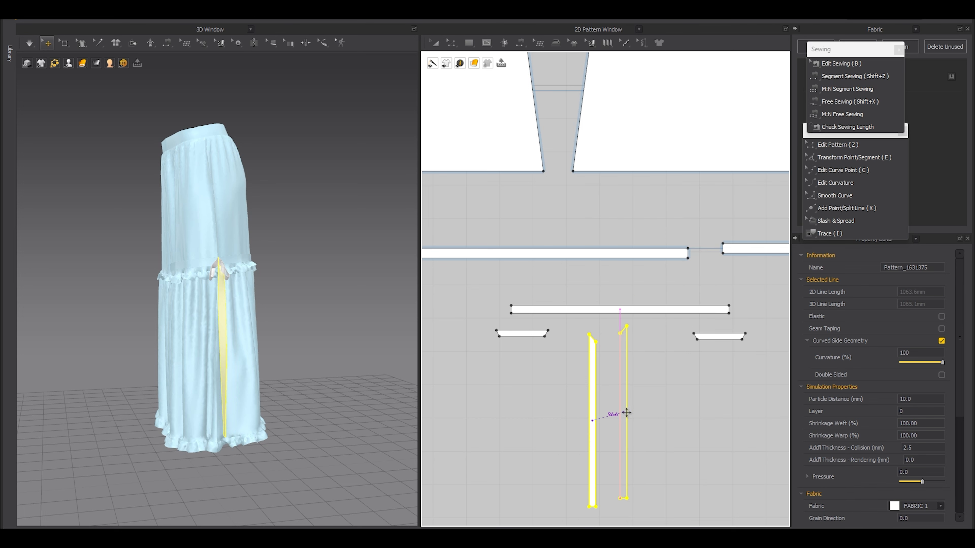
pyautogui.keyDown('shift'); pyautogui.click(630, 425); pyautogui.keyUp('shift')
# - Sew the slanted top edge of the mirrored strip to the right end of the long strip
pyautogui.scroll(3, 633, 328)
pyautogui.hotkey('shift', 'z')
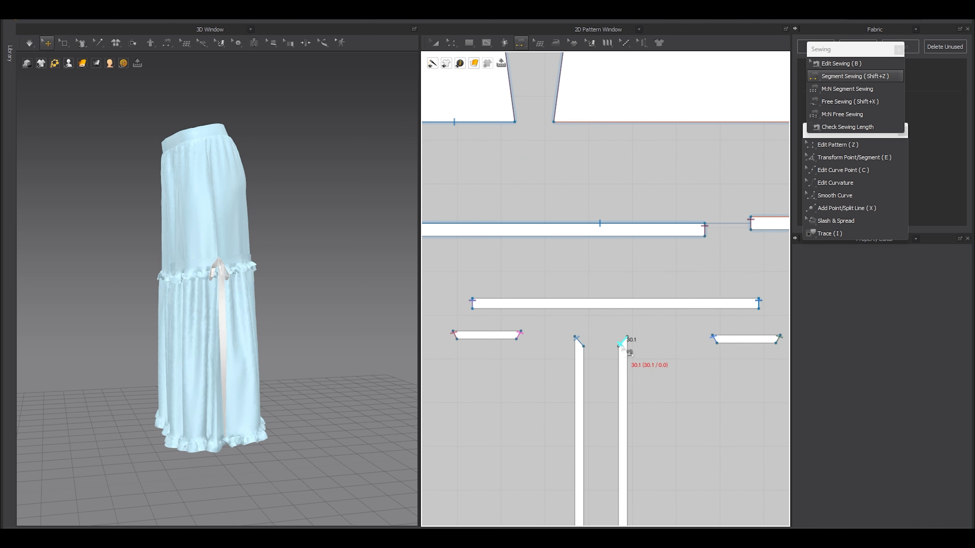
pyautogui.click(761, 304)
# - Bring the mirrored strip out of the leg in the 3D view and position it beside the bow
pyautogui.press('a')
pyautogui.scroll(-8, 245, 370)
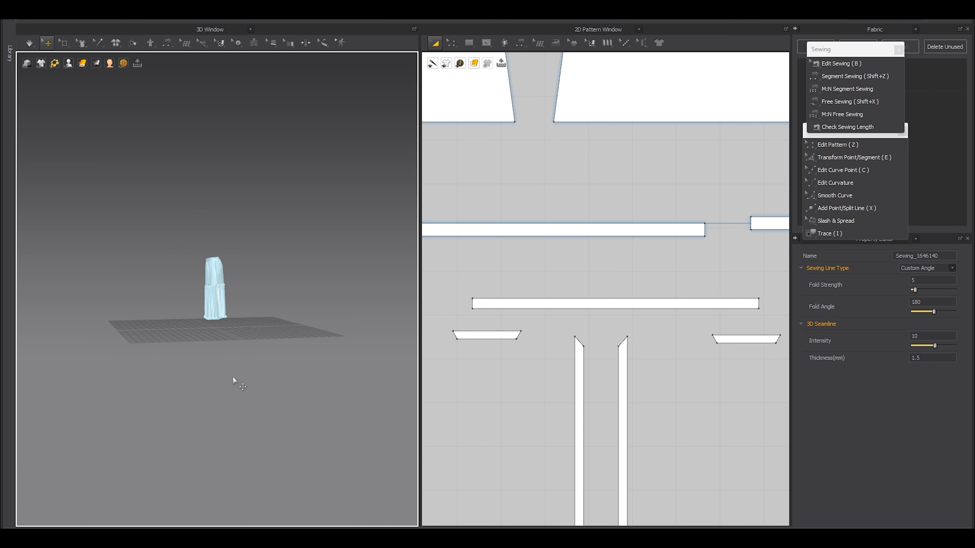
pyautogui.click(621, 380)
pyautogui.scroll(8, 302, 375)
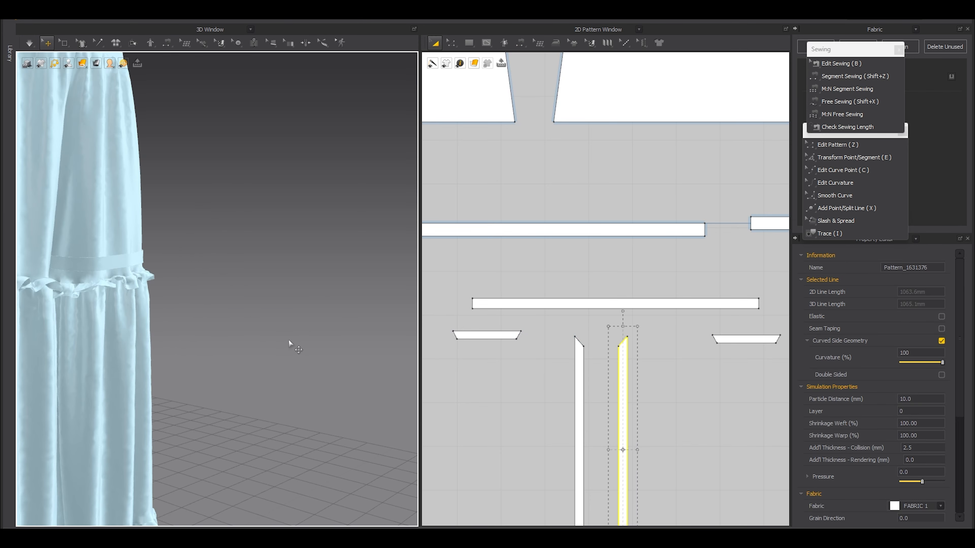
pyautogui.scroll(-6, 288, 343)
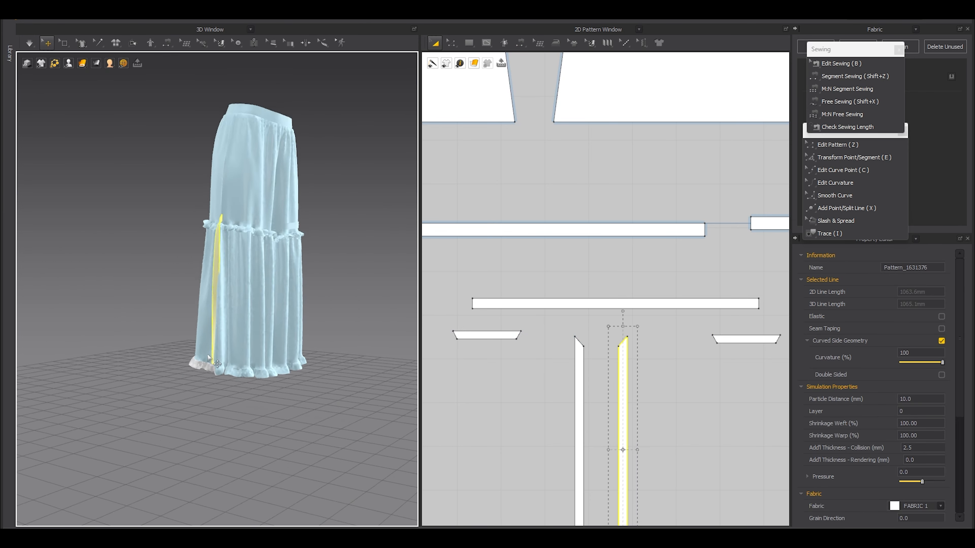
pyautogui.click(216, 282)
pyautogui.scroll(4, 217, 273)
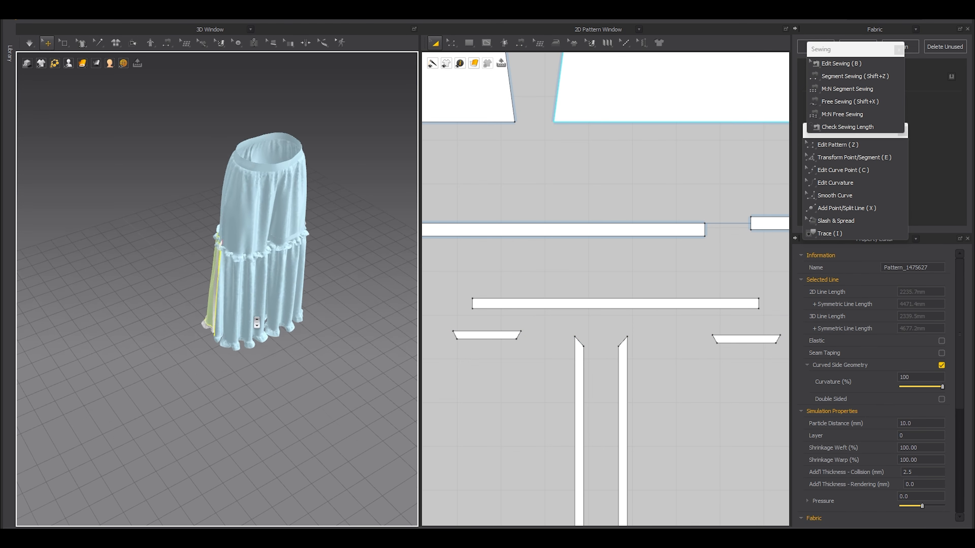
pyautogui.moveTo(216, 269); pyautogui.dragTo(336, 232)
pyautogui.scroll(4, 283, 308)
pyautogui.moveTo(336, 232); pyautogui.dragTo(172, 379, button='right')
pyautogui.moveTo(217, 320); pyautogui.dragTo(333, 431)
pyautogui.moveTo(333, 431); pyautogui.dragTo(362, 379, button='right')
pyautogui.moveTo(344, 450); pyautogui.dragTo(358, 440)
pyautogui.moveTo(358, 440); pyautogui.dragTo(365, 416, button='right')
pyautogui.scroll(4, 364, 416)
pyautogui.moveTo(364, 416); pyautogui.dragTo(176, 284, button='middle')
pyautogui.moveTo(176, 284); pyautogui.dragTo(270, 361, button='right')
pyautogui.moveTo(235, 382); pyautogui.dragTo(261, 351)
# - Shorten the mirrored hanging strip by moving its bottom edge straight up
pyautogui.press('z')
pyautogui.scroll(-3, 704, 432)
pyautogui.moveTo(666, 397); pyautogui.dragTo(661, 363, button='middle')
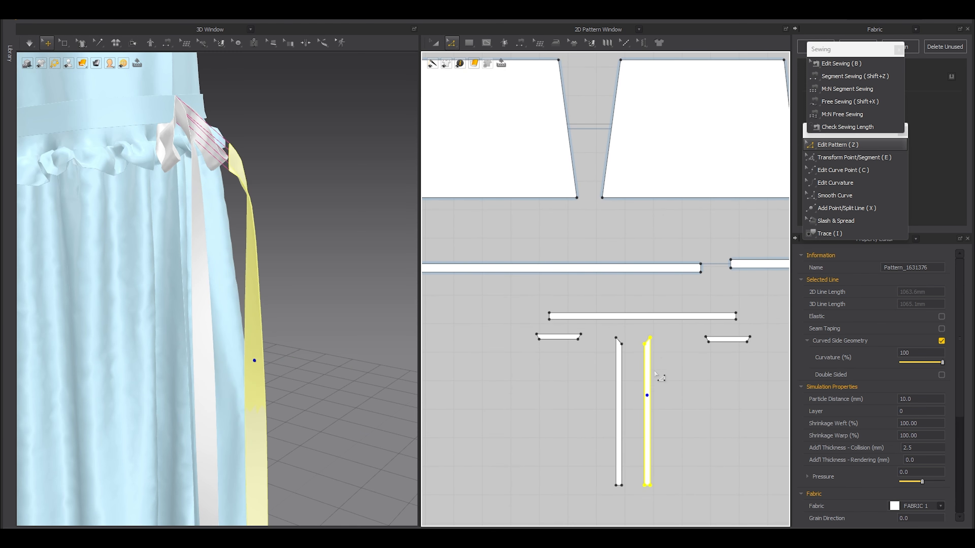
pyautogui.click(661, 367)
pyautogui.scroll(5, 667, 463)
pyautogui.moveTo(663, 450); pyautogui.dragTo(636, 352, button='middle')
pyautogui.moveTo(591, 407); pyautogui.dragTo(592, 343)
# - Simulate the shortened strip and pull the two hanging strips apart below the bow
pyautogui.moveTo(326, 326); pyautogui.dragTo(209, 371, button='right')
pyautogui.press('space')
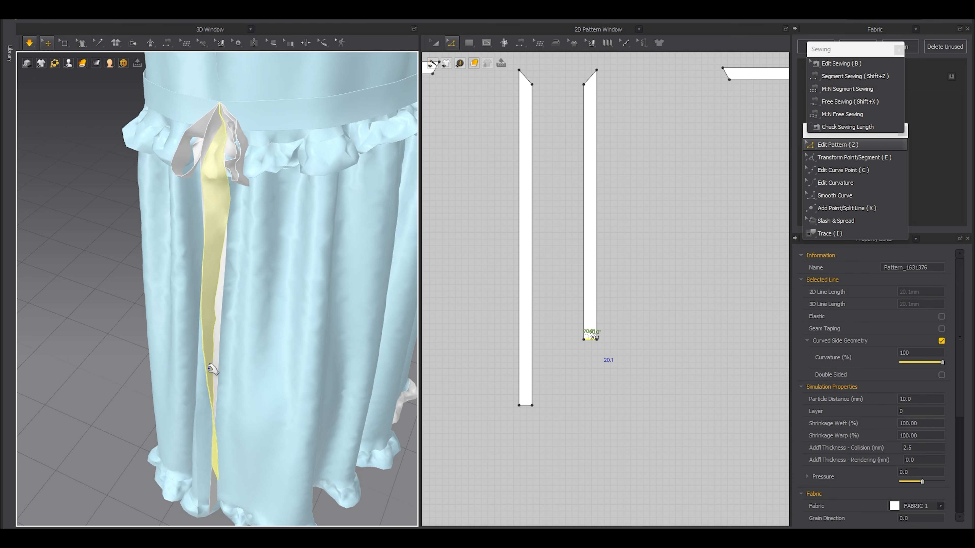
pyautogui.scroll(3, 275, 216)
pyautogui.scroll(-4, 276, 216)
pyautogui.moveTo(233, 333); pyautogui.dragTo(212, 342, button='right')
pyautogui.click(210, 407)
pyautogui.moveTo(209, 407); pyautogui.dragTo(156, 407)
pyautogui.moveTo(189, 374); pyautogui.dragTo(238, 377)
pyautogui.press('space')
# - Briefly simulate the garment again and inspect the bow and leg band from several sides
pyautogui.scroll(-3, 269, 368)
pyautogui.click(315, 361)
pyautogui.moveTo(268, 357); pyautogui.dragTo(311, 305, button='right')
pyautogui.scroll(4, 311, 305)
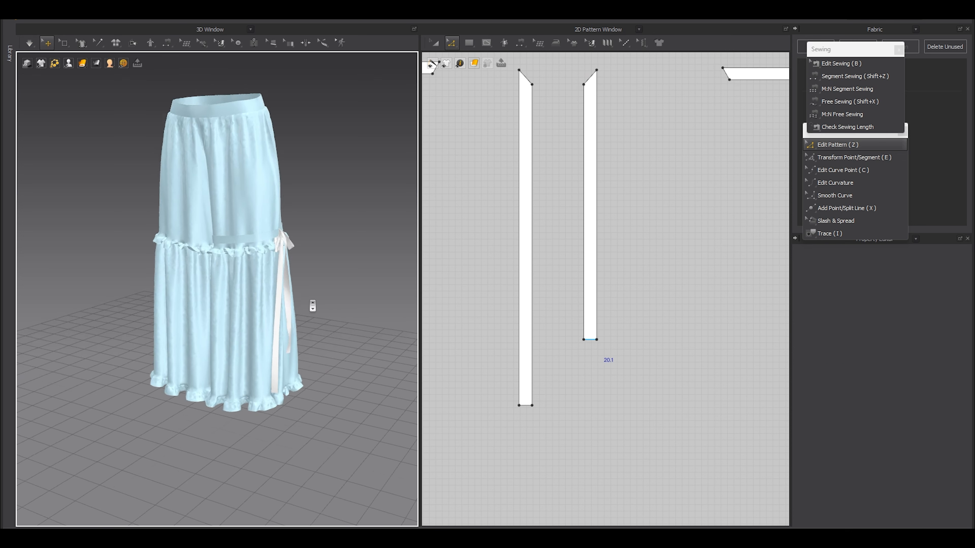
pyautogui.click(286, 208)
pyautogui.press('space')
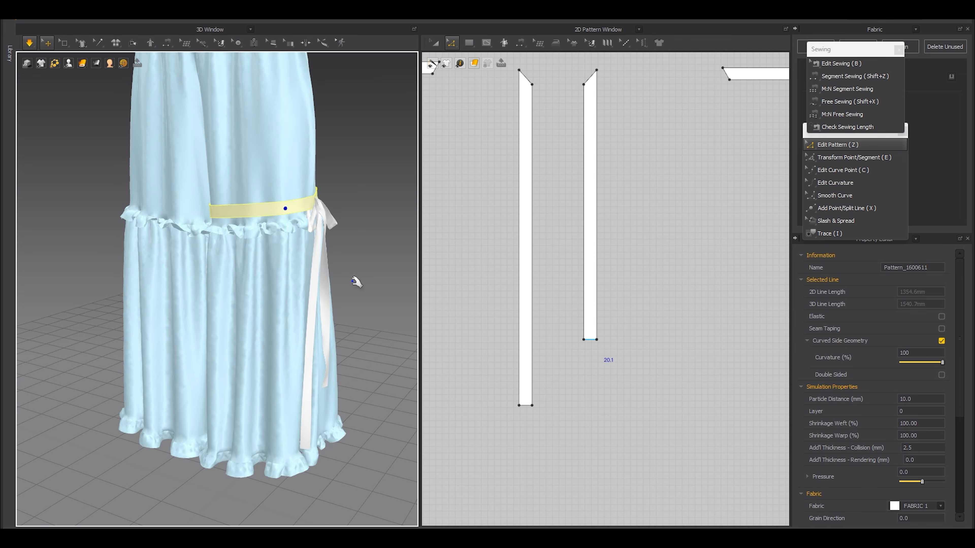
pyautogui.press('space')
pyautogui.moveTo(353, 282); pyautogui.dragTo(268, 271, button='right')
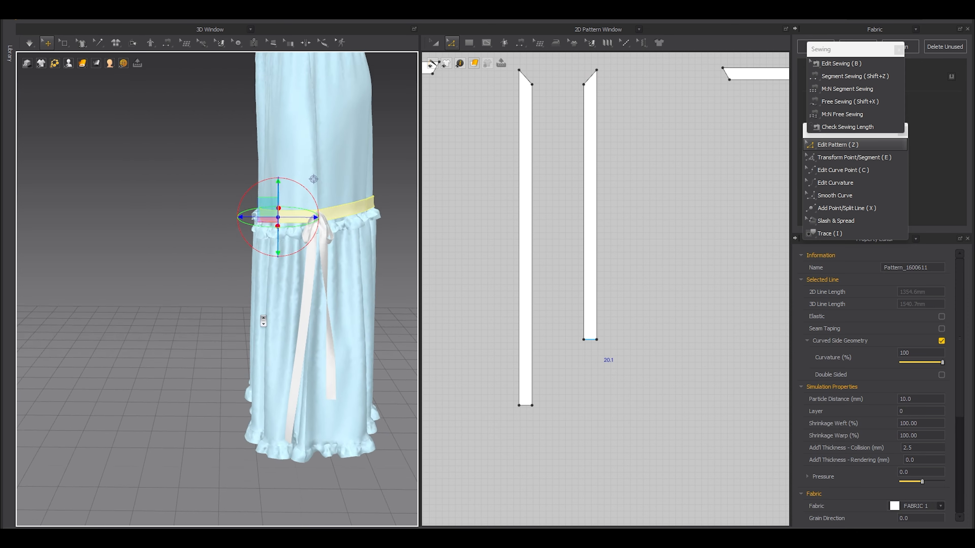
pyautogui.scroll(-2, 269, 270)
pyautogui.click(376, 246)
pyautogui.moveTo(357, 239); pyautogui.dragTo(363, 315, button='right')
pyautogui.scroll(-7, 589, 312)
# - Clone the leg band strip, two loops and two hanging strips as symmetric patterns with sewing, about 1846 mm to the left
pyautogui.press('a')
pyautogui.moveTo(535, 246); pyautogui.dragTo(649, 336)
pyautogui.scroll(-3, 649, 336)
pyautogui.moveTo(548, 277); pyautogui.dragTo(766, 404)
pyautogui.moveTo(533, 348); pyautogui.dragTo(604, 351, button='middle')
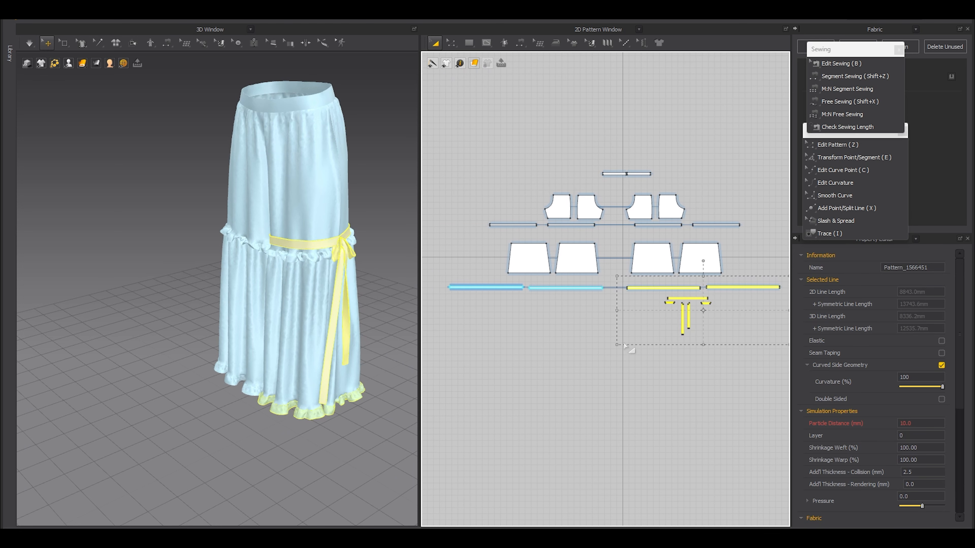
pyautogui.scroll(3, 680, 302)
pyautogui.keyDown('shift'); pyautogui.click(657, 277); pyautogui.keyUp('shift')
pyautogui.keyDown('shift'); pyautogui.click(736, 277); pyautogui.keyUp('shift')
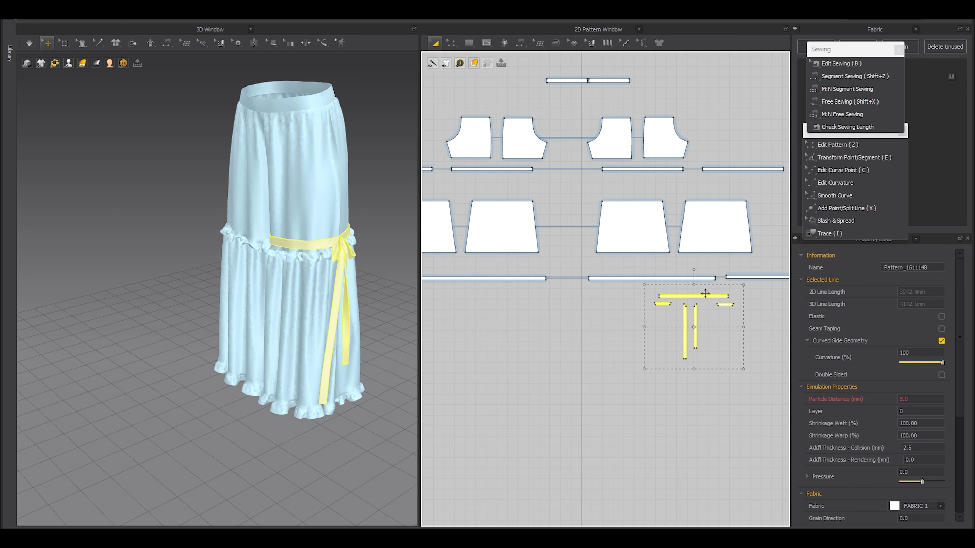
pyautogui.hotkey('ctrl', 'c')
pyautogui.hotkey('ctrl', 'r')
pyautogui.moveTo(694, 310); pyautogui.dragTo(770, 297, button='middle')
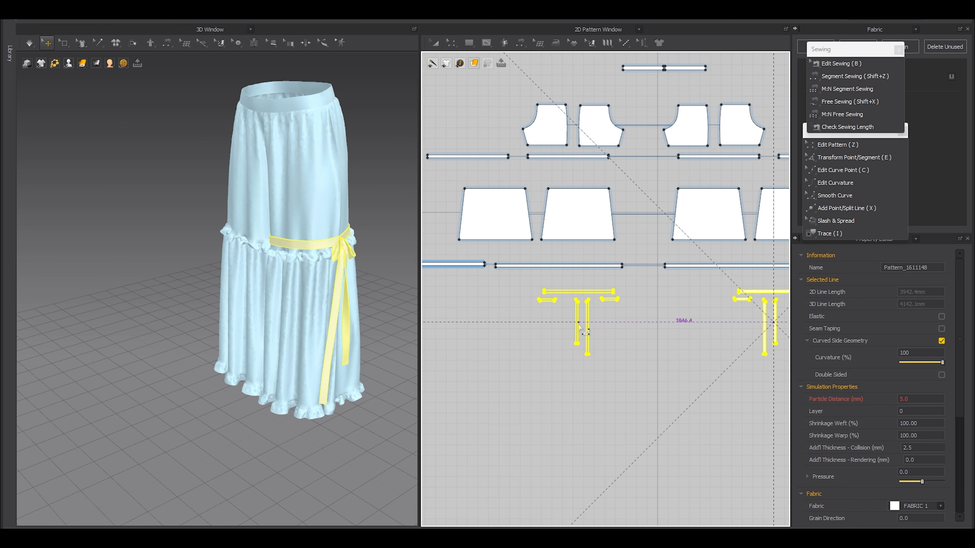
pyautogui.click(578, 325)
# - Simulate the pants with bows on both legs and check the cloned bow from the side
pyautogui.click(388, 332)
pyautogui.scroll(3, 321, 334)
pyautogui.moveTo(291, 332); pyautogui.dragTo(329, 335, button='right')
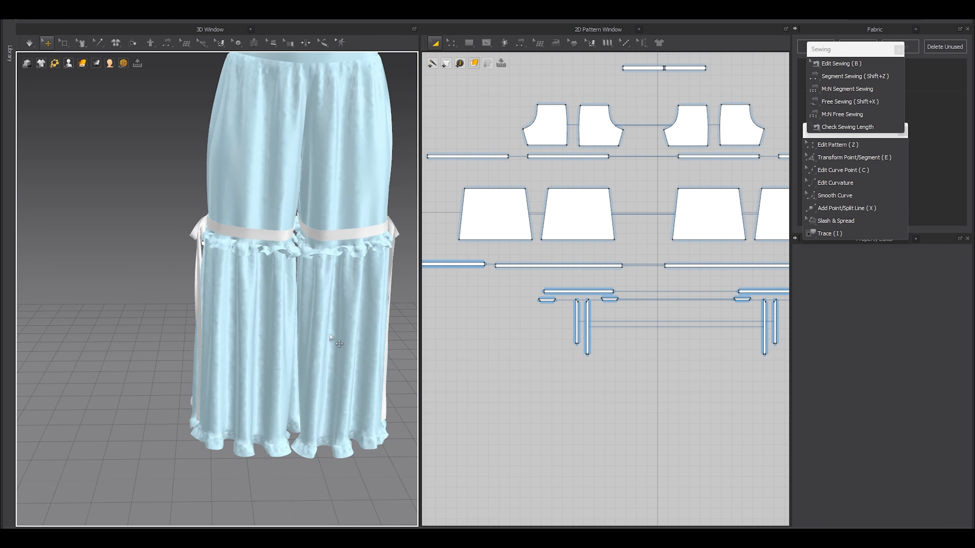
pyautogui.press('space')
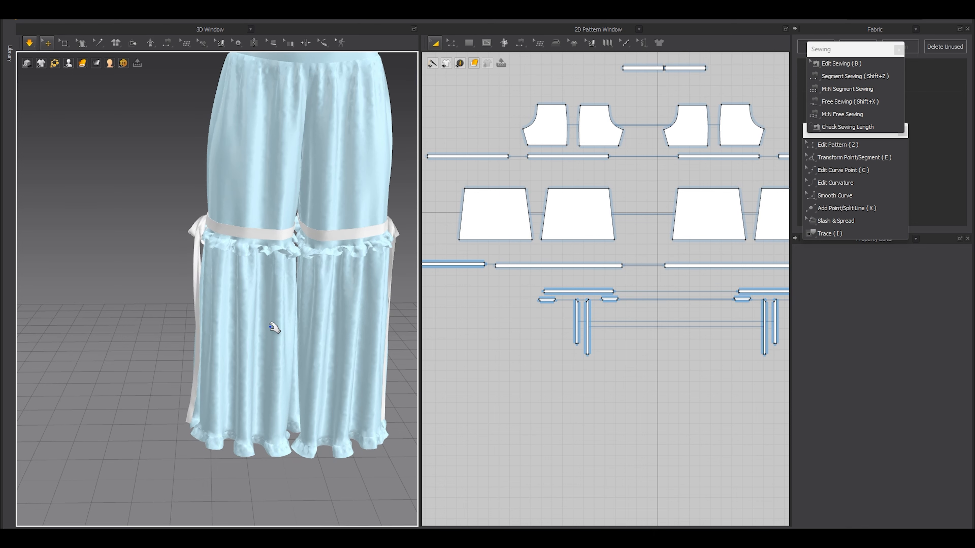
pyautogui.moveTo(241, 335); pyautogui.dragTo(348, 352, button='right')
pyautogui.press('space')
pyautogui.press('space')
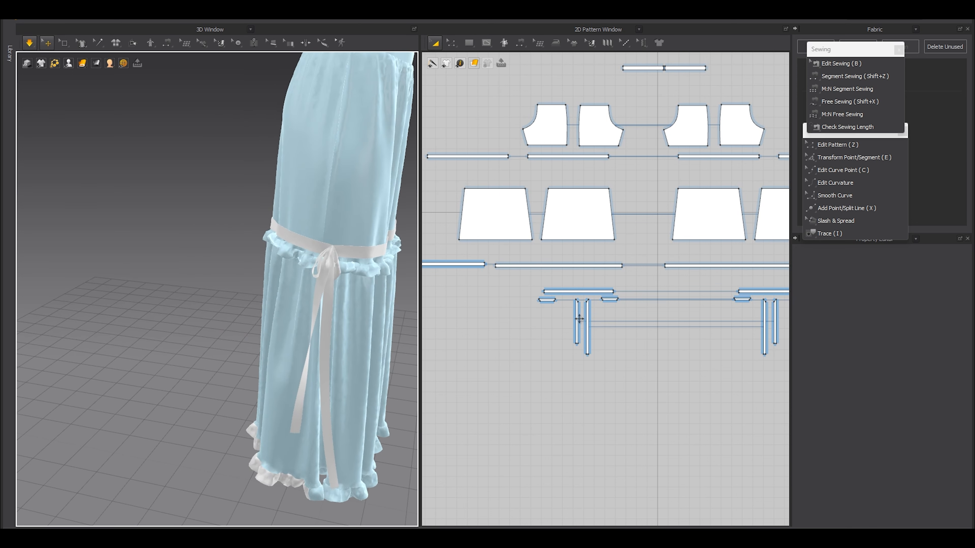
pyautogui.press('space')
# - Shorten both hanging strips slightly by moving their bottom edges up together, and simulate them
pyautogui.scroll(3, 581, 329)
pyautogui.press('z')
pyautogui.moveTo(537, 339); pyautogui.dragTo(677, 458)
pyautogui.scroll(3, 572, 398)
pyautogui.moveTo(622, 378); pyautogui.dragTo(412, 382)
pyautogui.press('space')
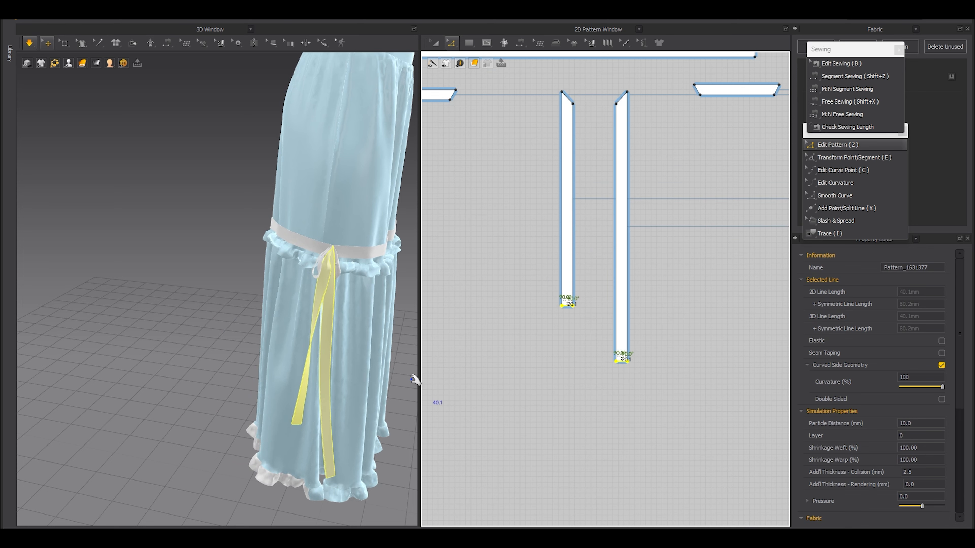
pyautogui.press('space')
pyautogui.click(178, 310)
# - Unfreeze all pattern pieces except the waistband and simulate the pants
pyautogui.scroll(-2, 287, 352)
pyautogui.scroll(-4, 287, 352)
pyautogui.moveTo(287, 352); pyautogui.dragTo(201, 357, button='right')
pyautogui.scroll(-10, 579, 325)
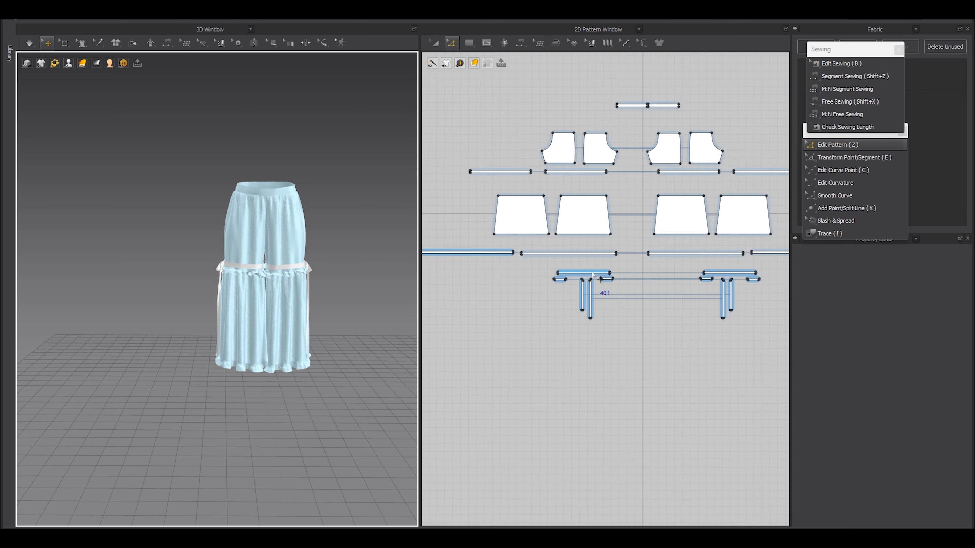
pyautogui.press('a')
pyautogui.moveTo(527, 219); pyautogui.dragTo(735, 349)
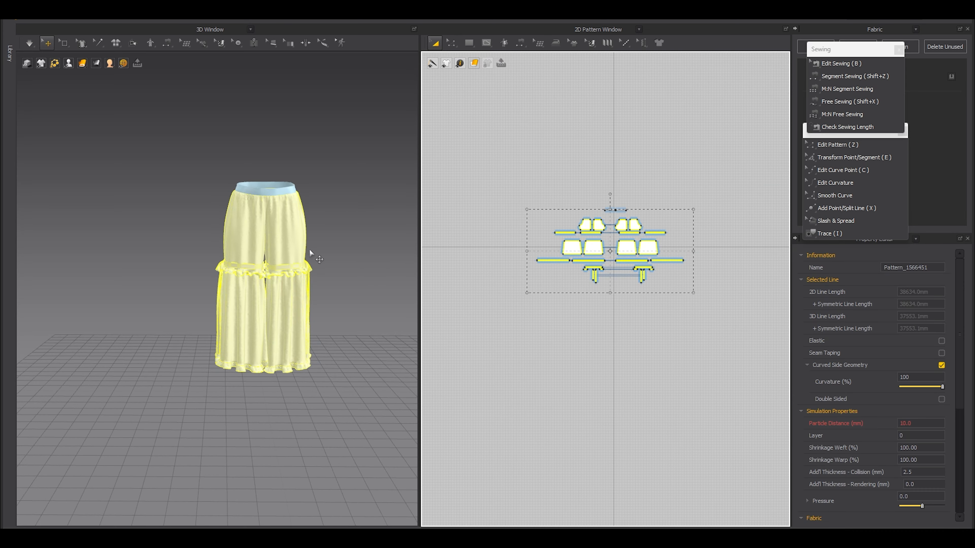
pyautogui.scroll(3, 329, 284)
pyautogui.press('space')
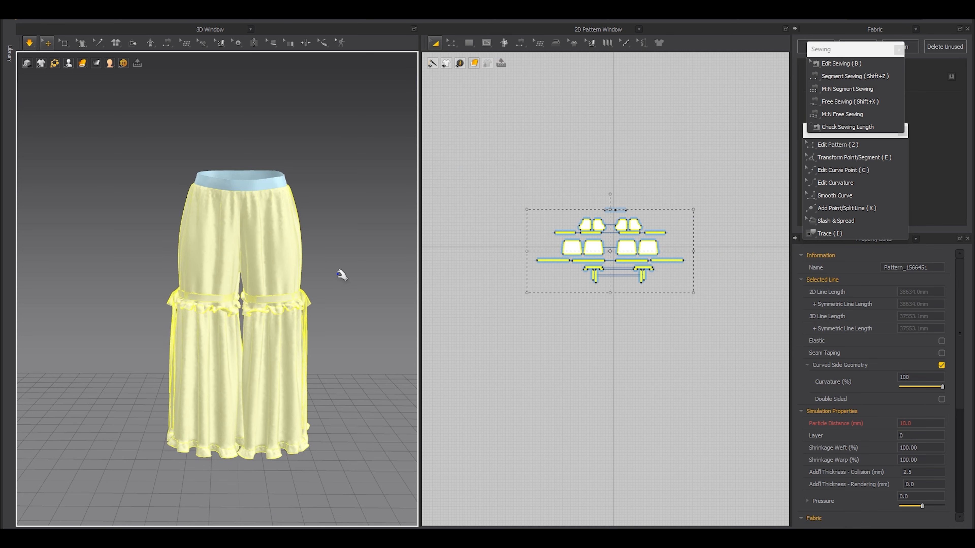
pyautogui.click(342, 282)
pyautogui.scroll(10, 341, 364)
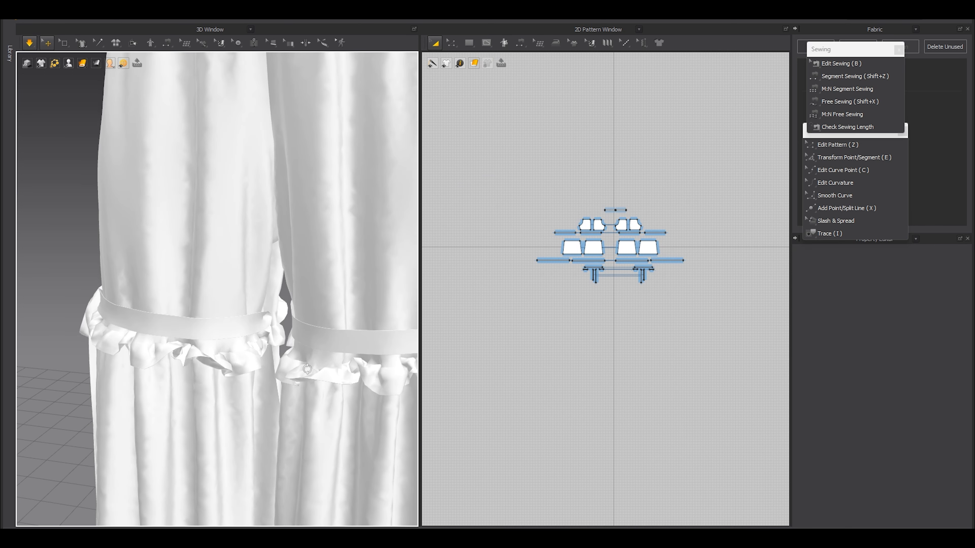
pyautogui.press('space')
# - Try to box-select the mesh around the inner end of the leg band in the 3D view
pyautogui.scroll(-3, 313, 391)
pyautogui.scroll(5, 276, 356)
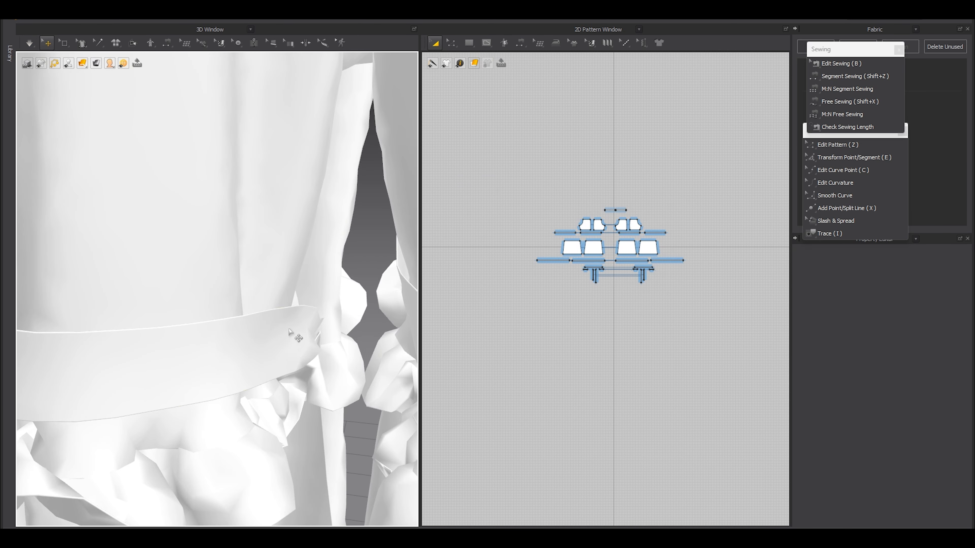
pyautogui.click(288, 328)
pyautogui.click(65, 46)
pyautogui.moveTo(252, 270); pyautogui.dragTo(331, 384)
pyautogui.scroll(5, 525, 279)
pyautogui.moveTo(762, 168); pyautogui.dragTo(676, 263, button='middle')
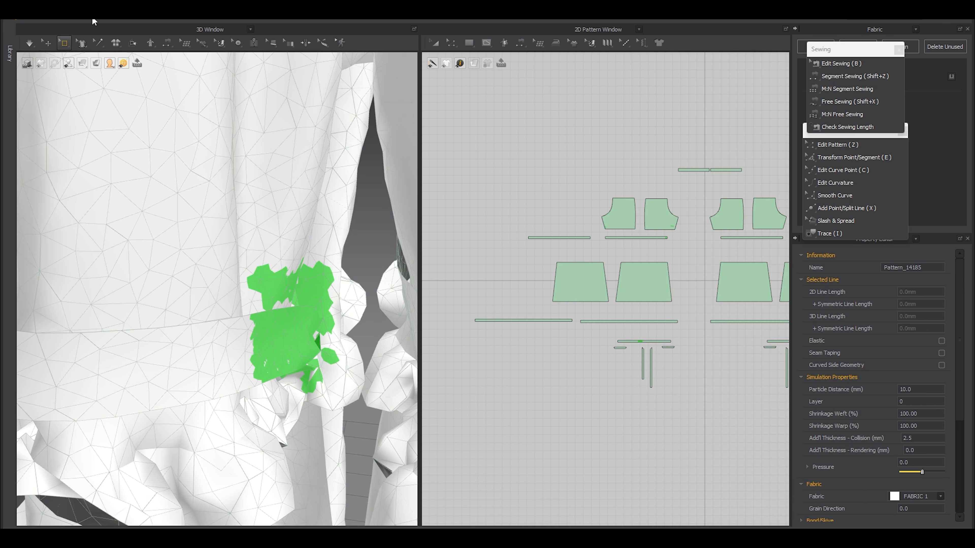
pyautogui.click(71, 41)
# - Try box-selecting mesh sections on the ruffle strip patterns in 2D to isolate the tangled area
pyautogui.scroll(-2, 611, 232)
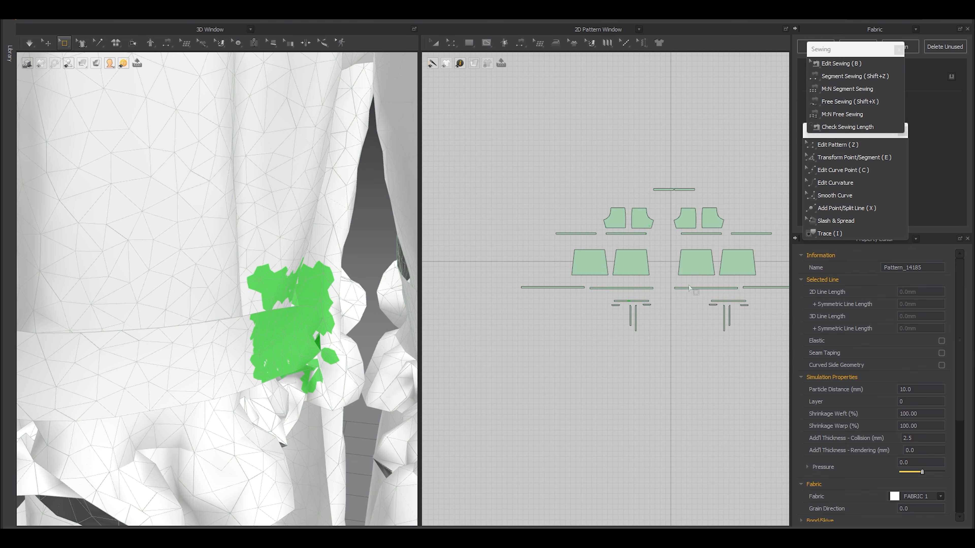
pyautogui.scroll(2, 688, 288)
pyautogui.scroll(2, 616, 200)
pyautogui.scroll(3, 588, 257)
pyautogui.moveTo(570, 235); pyautogui.dragTo(609, 295)
pyautogui.scroll(-4, 625, 320)
pyautogui.moveTo(560, 348); pyautogui.dragTo(576, 268, button='middle')
pyautogui.scroll(2, 579, 340)
pyautogui.moveTo(581, 329); pyautogui.dragTo(614, 372)
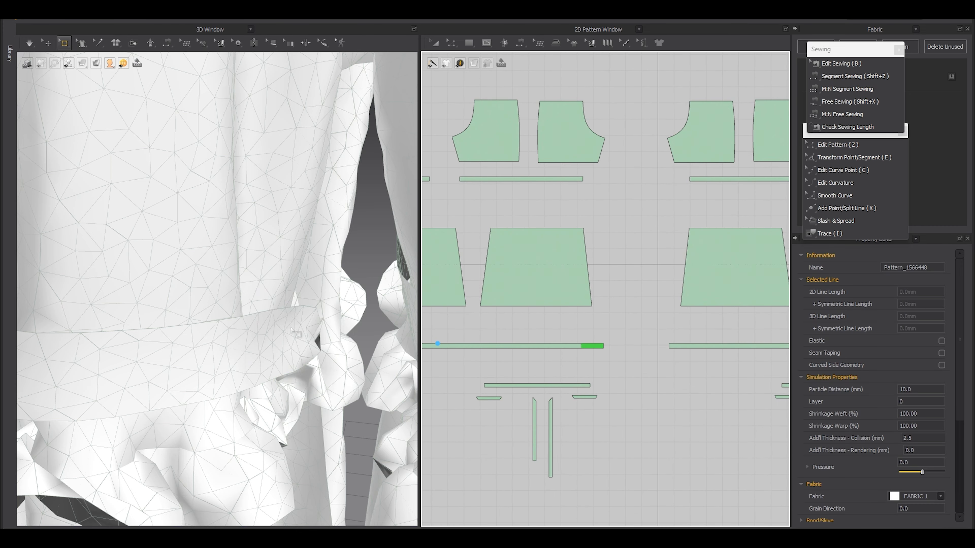
pyautogui.moveTo(294, 331); pyautogui.dragTo(305, 342)
# - Box-select a middle section of the leg band strip's mesh in 2D and pull it outward between the legs in 3D
pyautogui.scroll(-2, 563, 311)
pyautogui.scroll(5, 547, 352)
pyautogui.moveTo(540, 316); pyautogui.dragTo(592, 357)
pyautogui.moveTo(367, 331); pyautogui.dragTo(294, 332, button='right')
pyautogui.moveTo(316, 337); pyautogui.dragTo(337, 309)
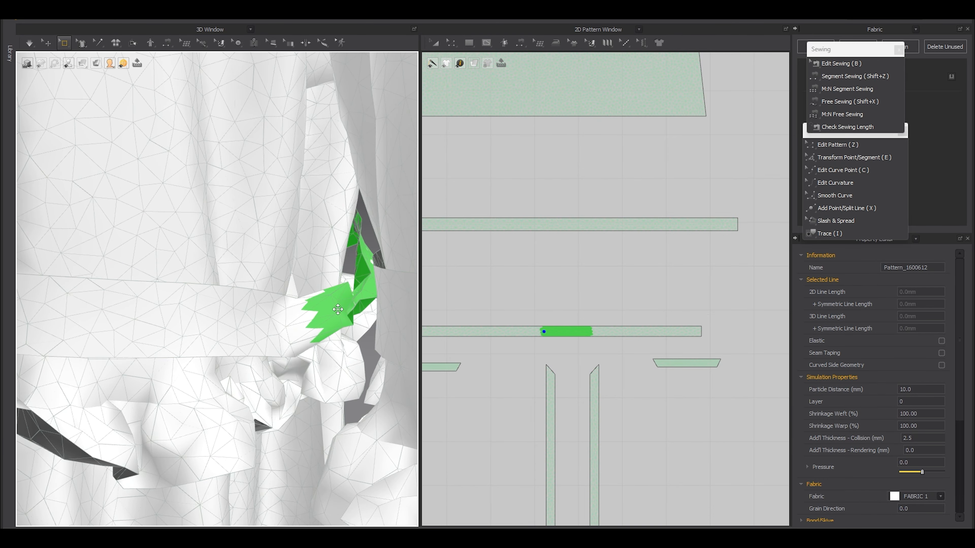
pyautogui.scroll(-2, 327, 341)
# - Simulate the pants to settle the adjusted leg band and show the whole garment from the front
pyautogui.press('space')
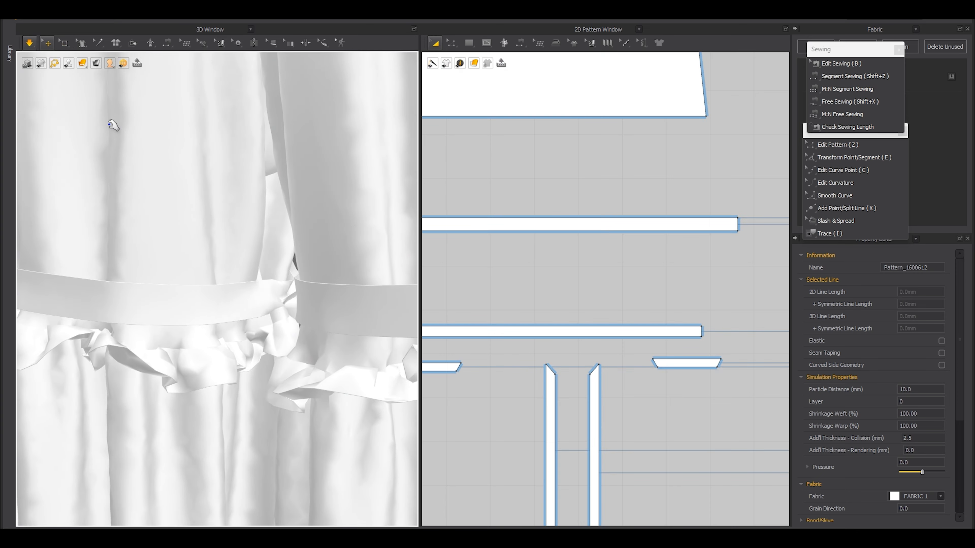
pyautogui.scroll(-5, 232, 217)
pyautogui.moveTo(170, 275); pyautogui.dragTo(329, 294, button='right')
pyautogui.press('space')
pyautogui.click(312, 321)
pyautogui.press('2')
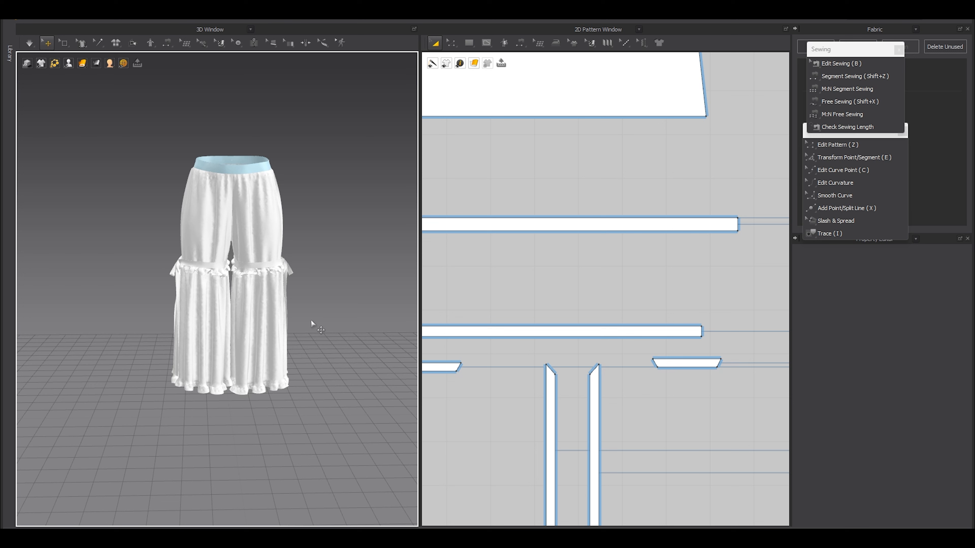
# - Freeze the pants, ruffle and leg band pieces, leaving only the waistband unfrozen
pyautogui.scroll(-10, 593, 300)
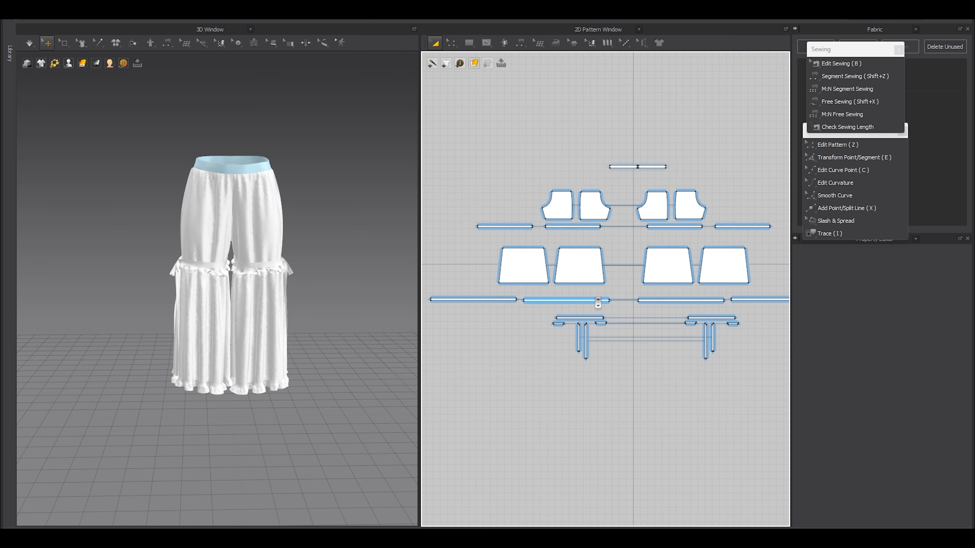
pyautogui.moveTo(665, 342); pyautogui.dragTo(513, 248)
pyautogui.scroll(6, 596, 250)
pyautogui.moveTo(567, 208); pyautogui.dragTo(731, 260)
pyautogui.scroll(8, 238, 161)
pyautogui.scroll(5, 683, 226)
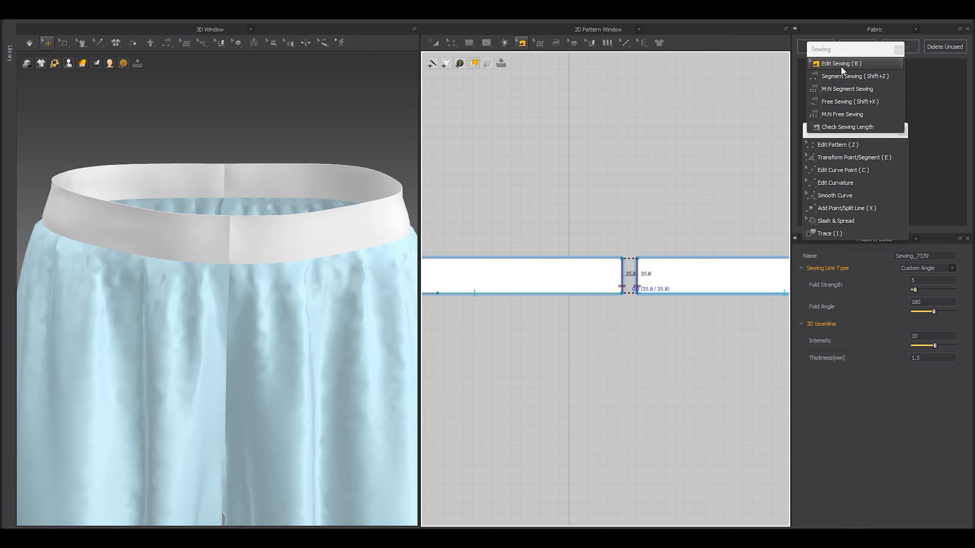
# - Merge the two waistband halves along their centre seam into one strip and delete the leftover points at the join
pyautogui.click(620, 270)
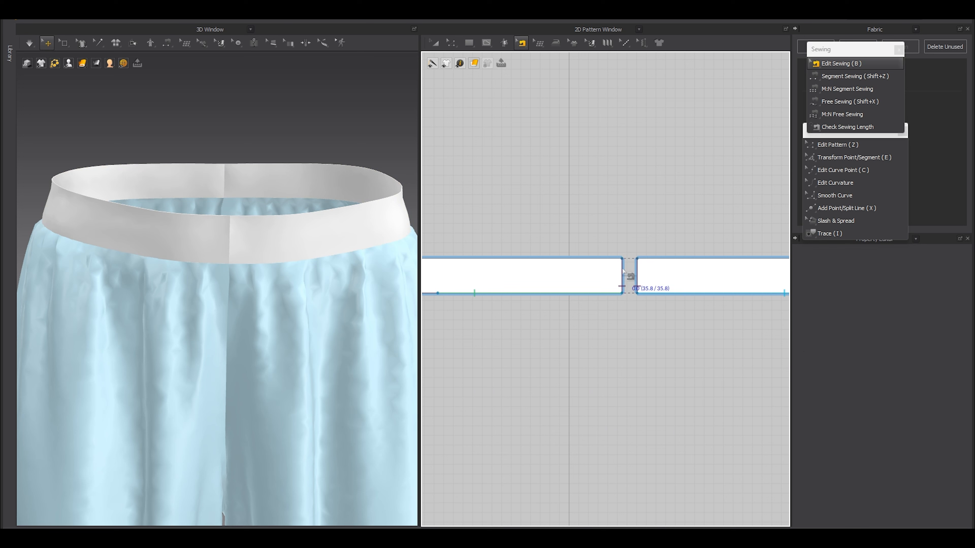
pyautogui.rightClick(622, 268)
pyautogui.click(646, 325)
pyautogui.scroll(-3, 617, 304)
pyautogui.moveTo(648, 353); pyautogui.dragTo(567, 169)
pyautogui.press('Delete')
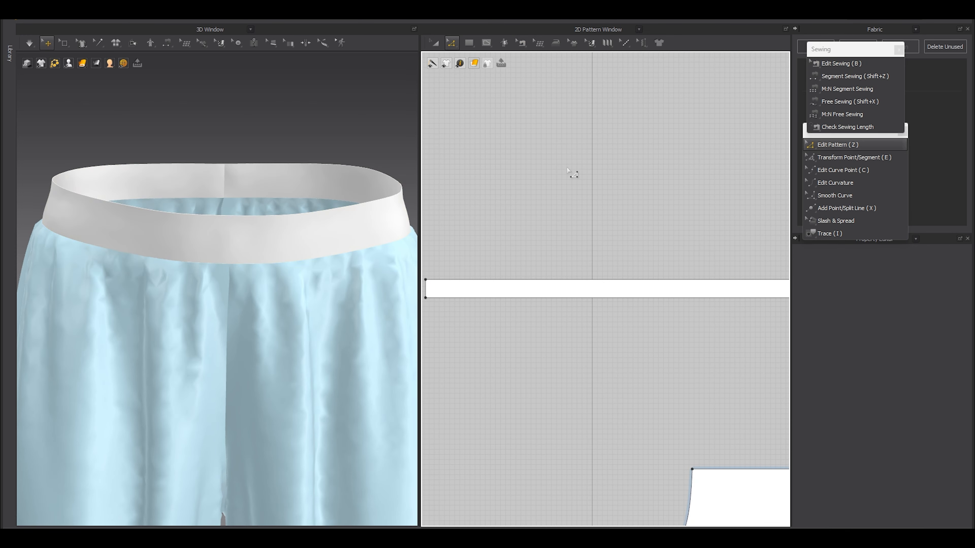
# - Select the merged waistband strip and simulate it briefly to settle it on the frozen pants
pyautogui.scroll(-3, 562, 238)
pyautogui.press('a')
pyautogui.click(570, 272)
pyautogui.press('space')
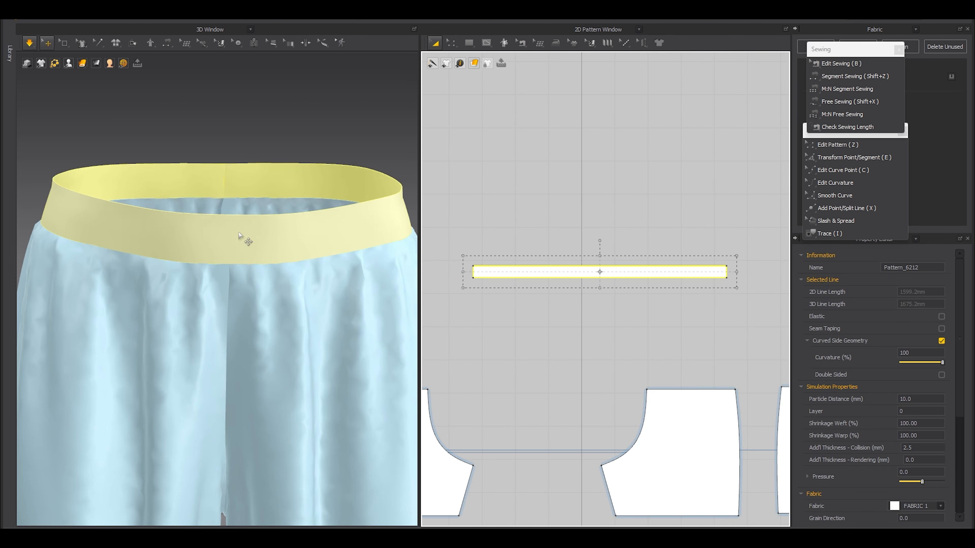
pyautogui.press('space')
pyautogui.scroll(-2, 253, 262)
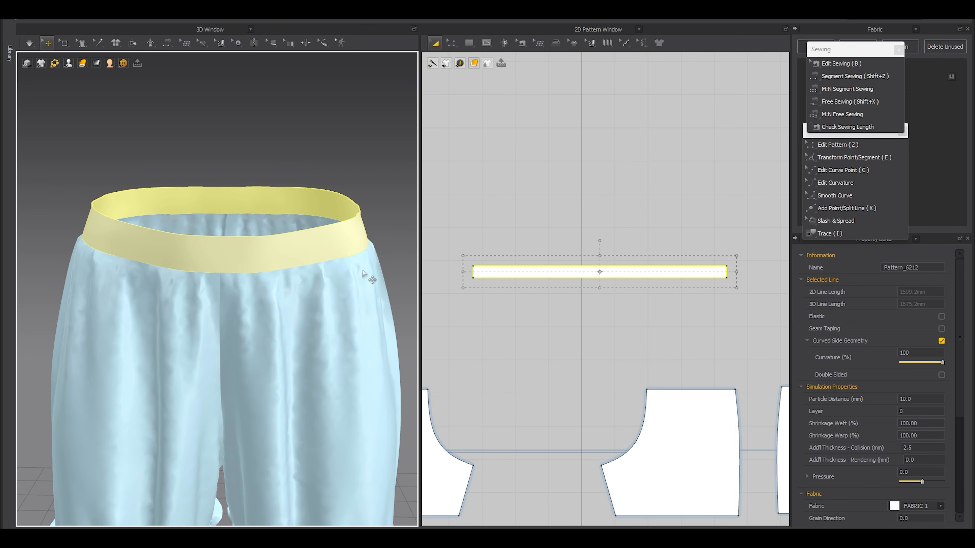
# - Offset the waistband's two long edges as internal lines along the curve, adding 2 evenly spaced lines across its height
pyautogui.rightClick(584, 272)
pyautogui.moveTo(525, 302); pyautogui.dragTo(539, 319, button='middle')
pyautogui.scroll(3, 512, 322)
pyautogui.click(509, 322)
pyautogui.press('z')
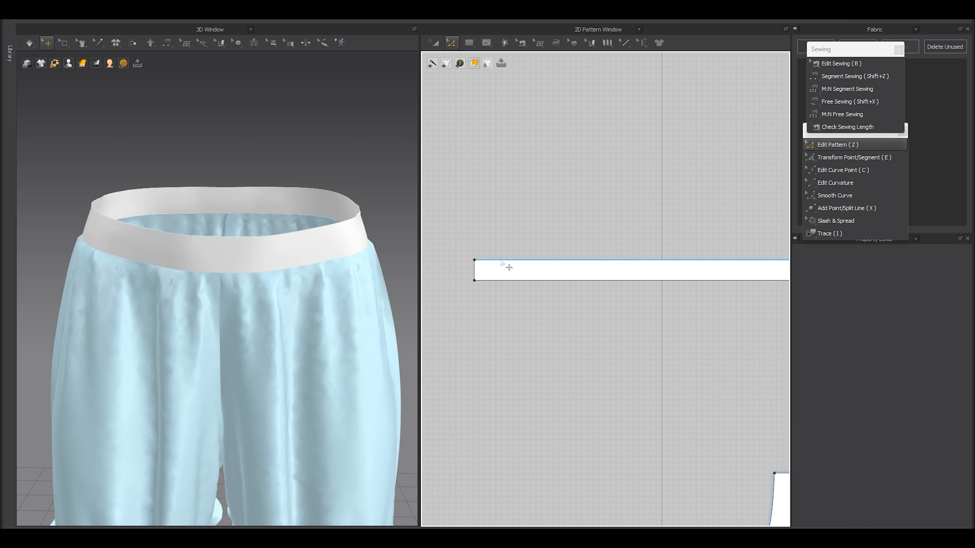
pyautogui.click(503, 260)
pyautogui.keyDown('shift'); pyautogui.click(498, 280); pyautogui.keyUp('shift')
pyautogui.rightClick(498, 280)
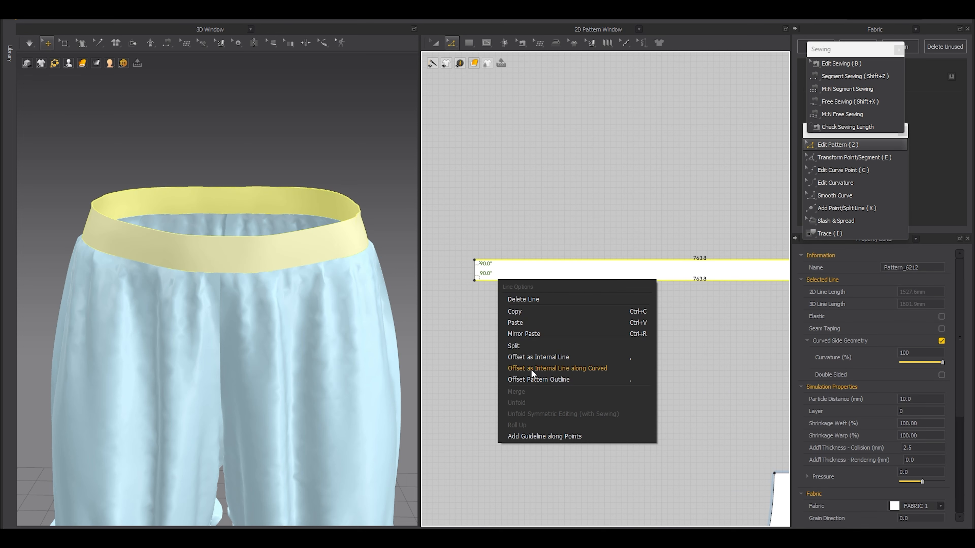
pyautogui.click(531, 369)
pyautogui.write('2')
pyautogui.click(462, 323)
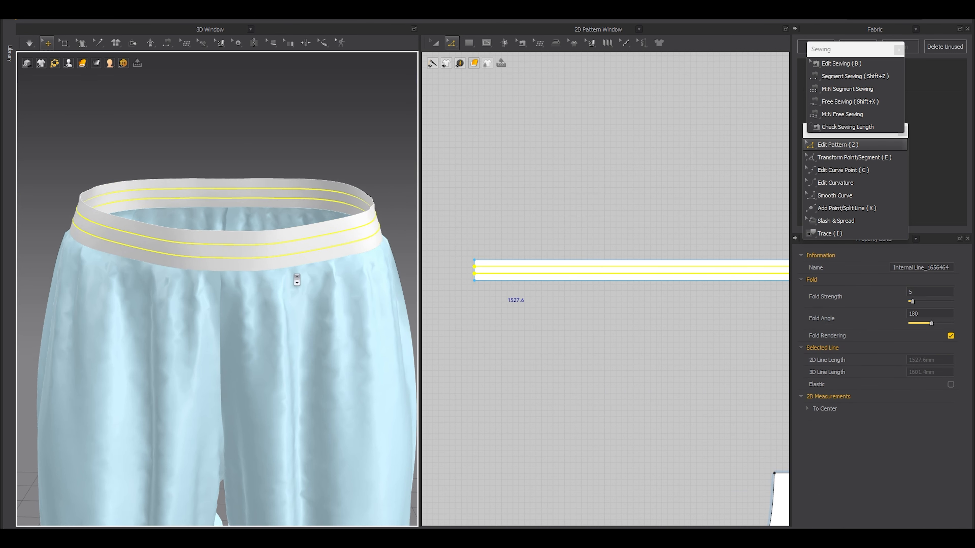
# - Turn on Elastic for the waistband's two long edges and both internal lines, and simulate
pyautogui.scroll(3, 303, 284)
pyautogui.click(456, 274)
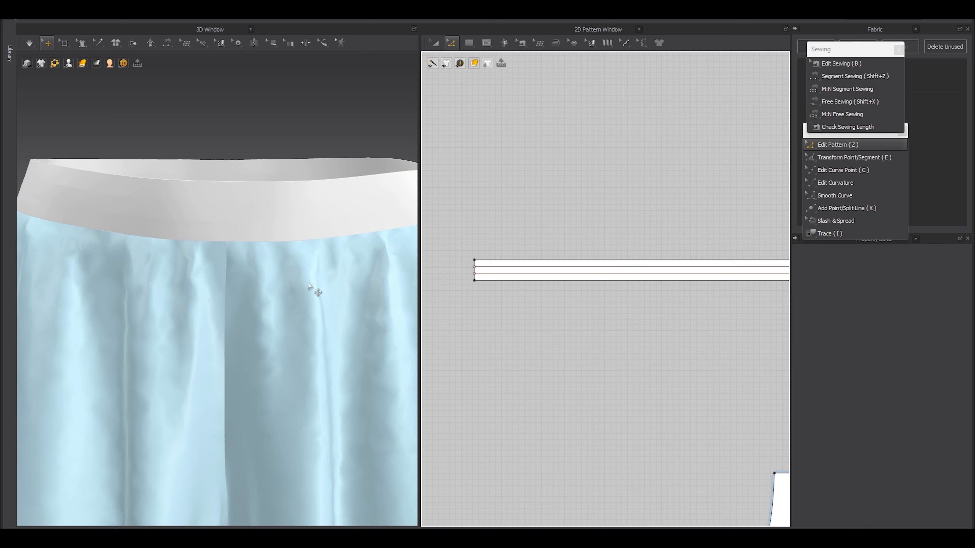
pyautogui.click(606, 265)
pyautogui.keyDown('shift'); pyautogui.click(603, 273); pyautogui.keyUp('shift')
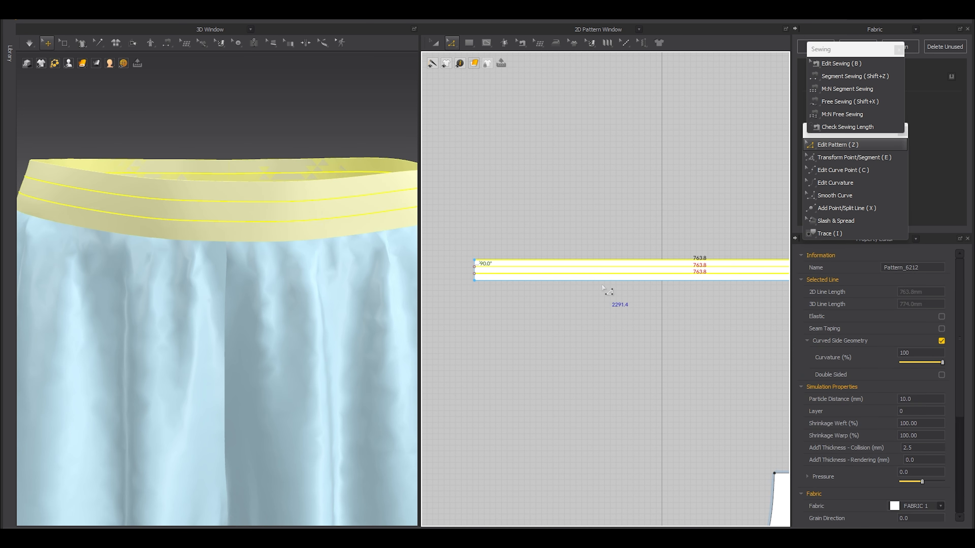
pyautogui.keyDown('shift'); pyautogui.click(602, 280); pyautogui.keyUp('shift')
pyautogui.scroll(3, 603, 261)
pyautogui.keyDown('shift'); pyautogui.click(607, 258); pyautogui.keyUp('shift')
pyautogui.scroll(-5, 858, 429)
pyautogui.scroll(3, 869, 388)
pyautogui.scroll(1, 848, 331)
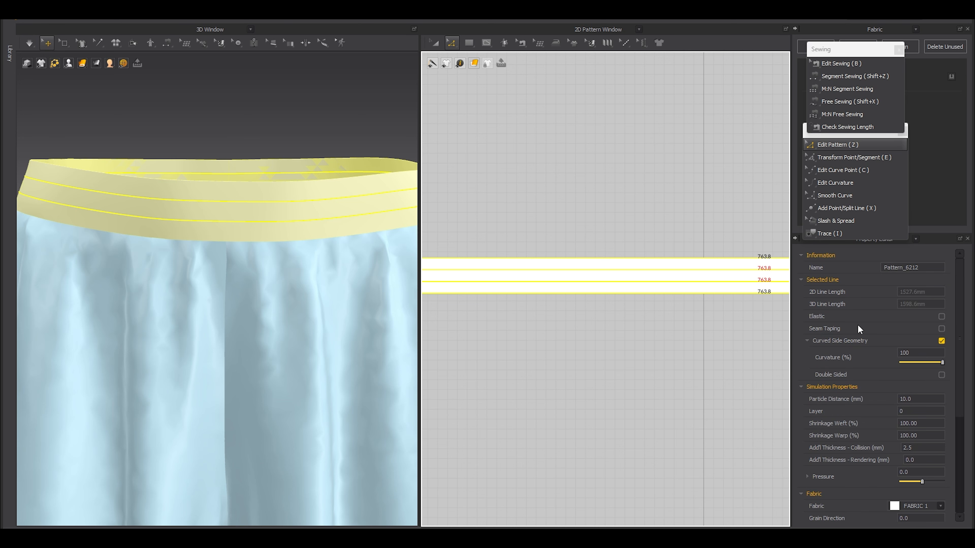
pyautogui.click(941, 316)
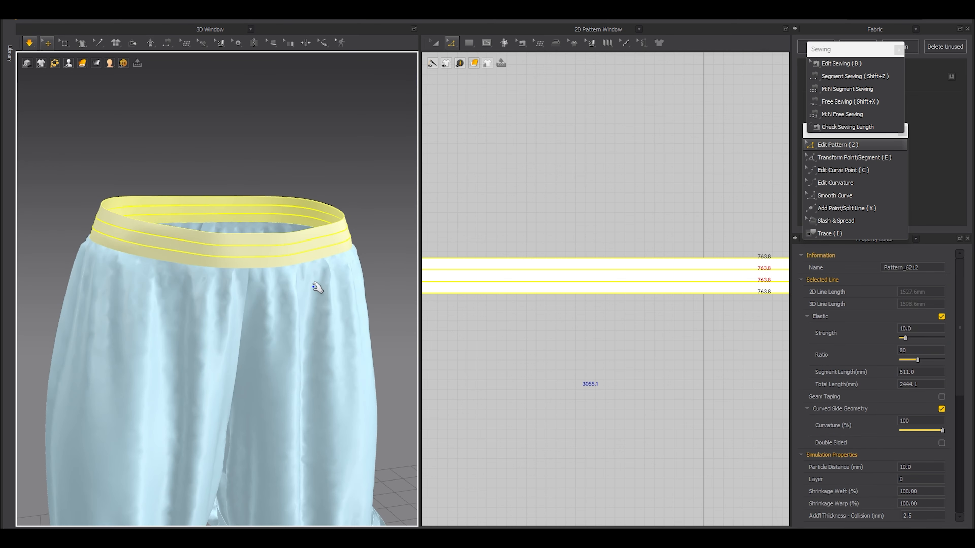
pyautogui.scroll(-3, 653, 385)
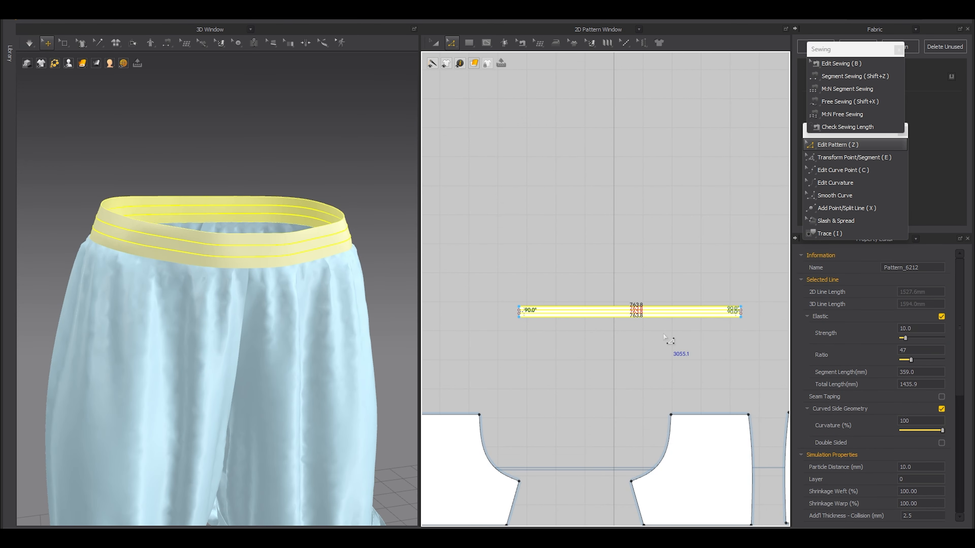
# - Stretch the whole waistband pattern lengthwise to an outline length of about 1792 mm and simulate it
pyautogui.press('a')
pyautogui.scroll(3, 663, 344)
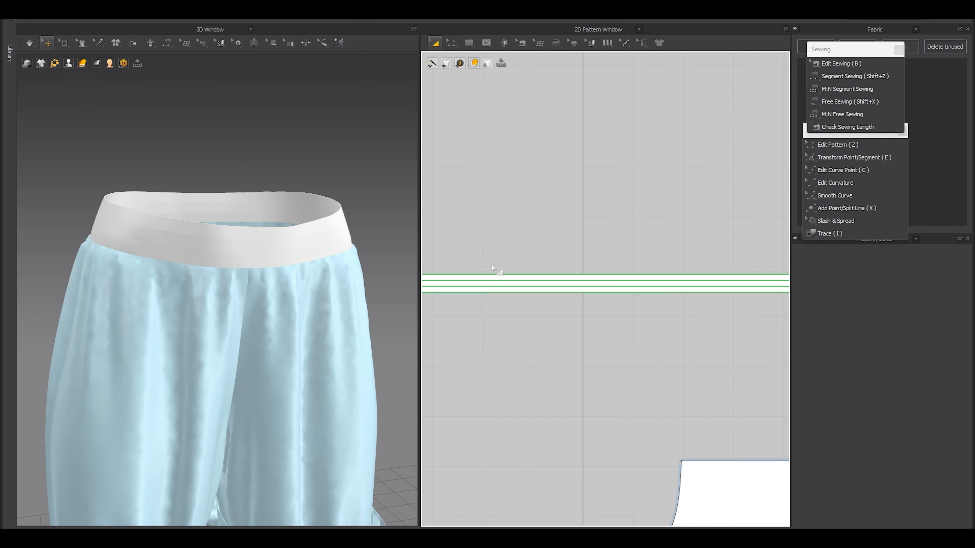
pyautogui.click(546, 276)
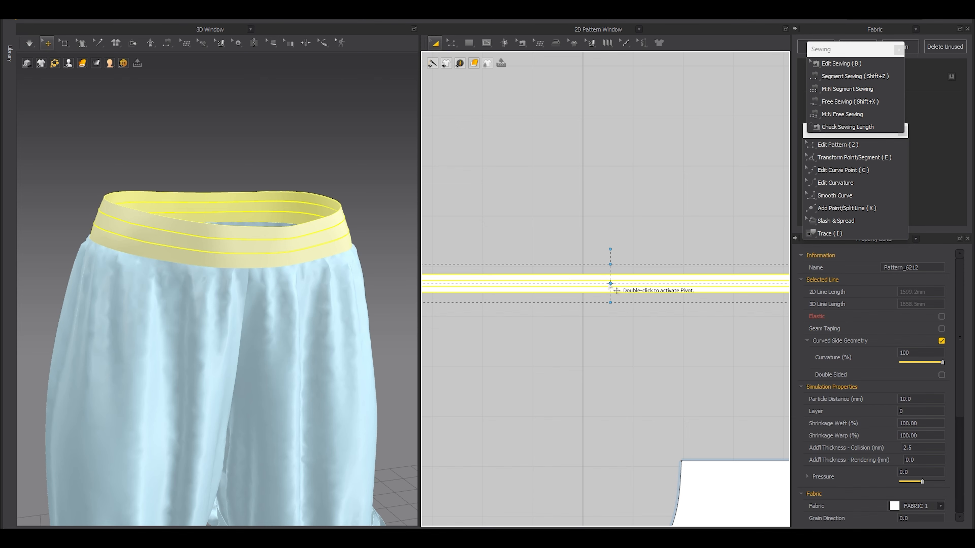
pyautogui.scroll(-3, 608, 283)
pyautogui.moveTo(658, 338); pyautogui.dragTo(641, 348, button='middle')
pyautogui.moveTo(704, 292); pyautogui.dragTo(730, 294)
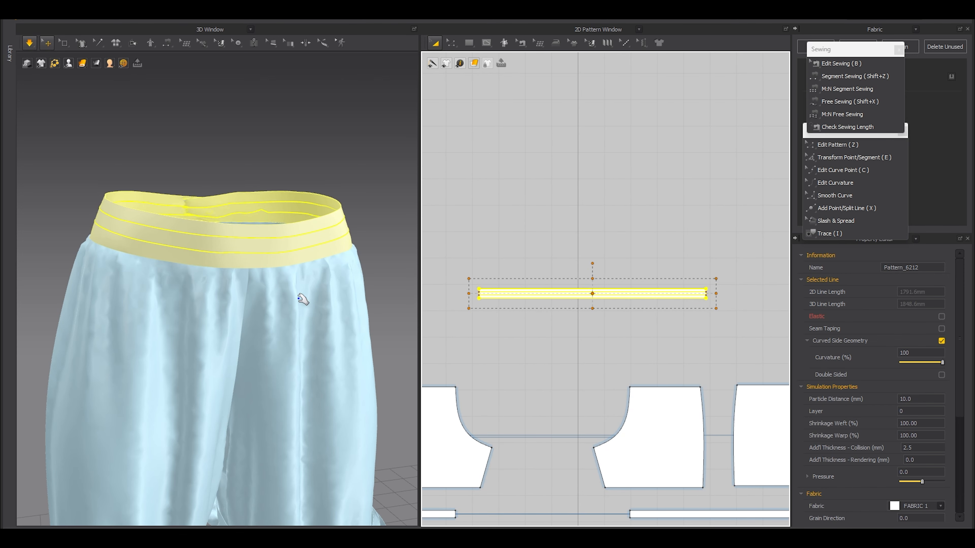
pyautogui.press('space')
pyautogui.press('space')
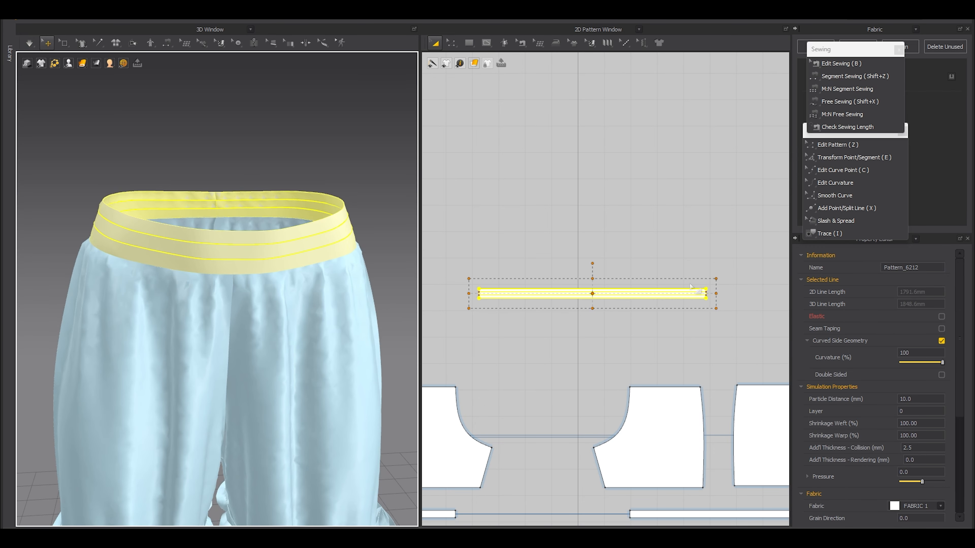
# - Lengthen the waistband pattern further to an outline length of about 1934 mm and simulate it, tugging the fabric at the back
pyautogui.moveTo(717, 297); pyautogui.dragTo(729, 294)
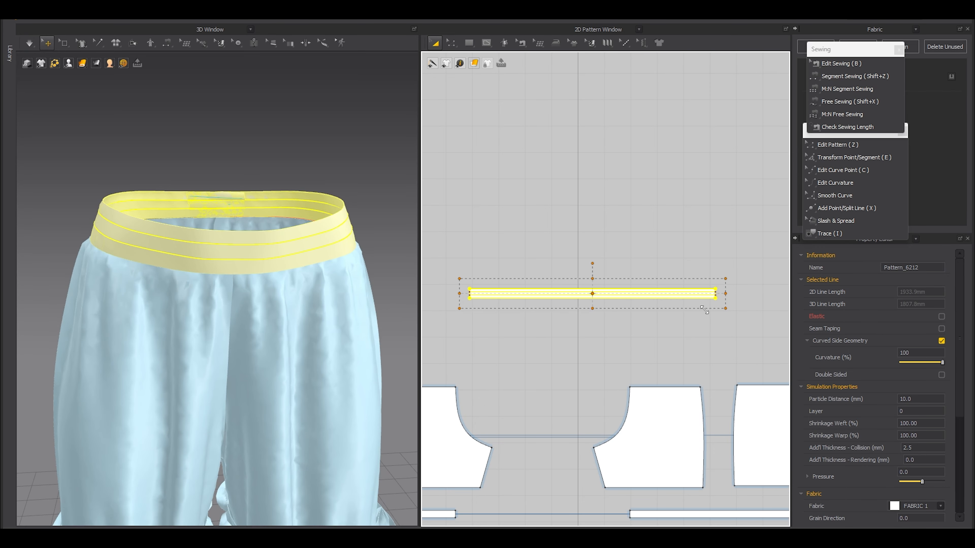
pyautogui.press('space')
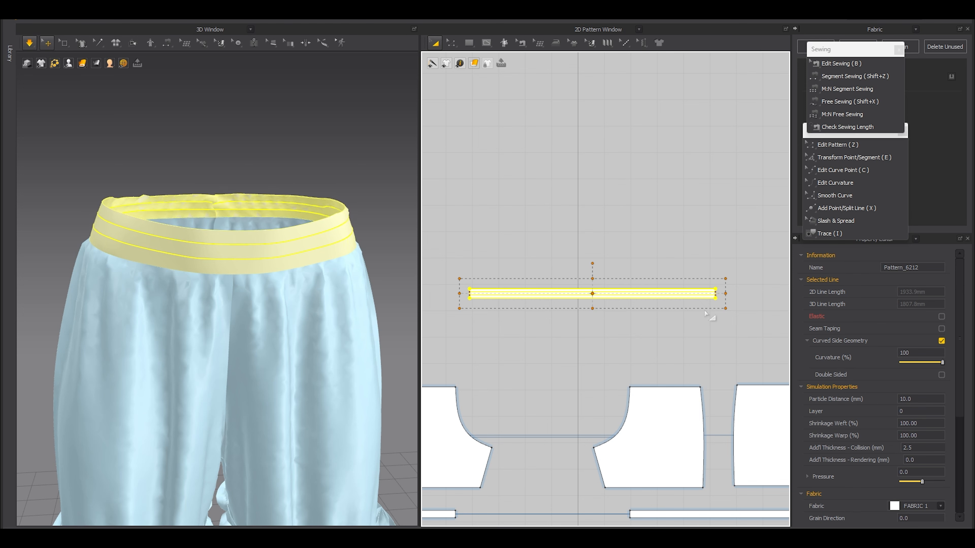
pyautogui.moveTo(274, 290); pyautogui.dragTo(248, 247, button='right')
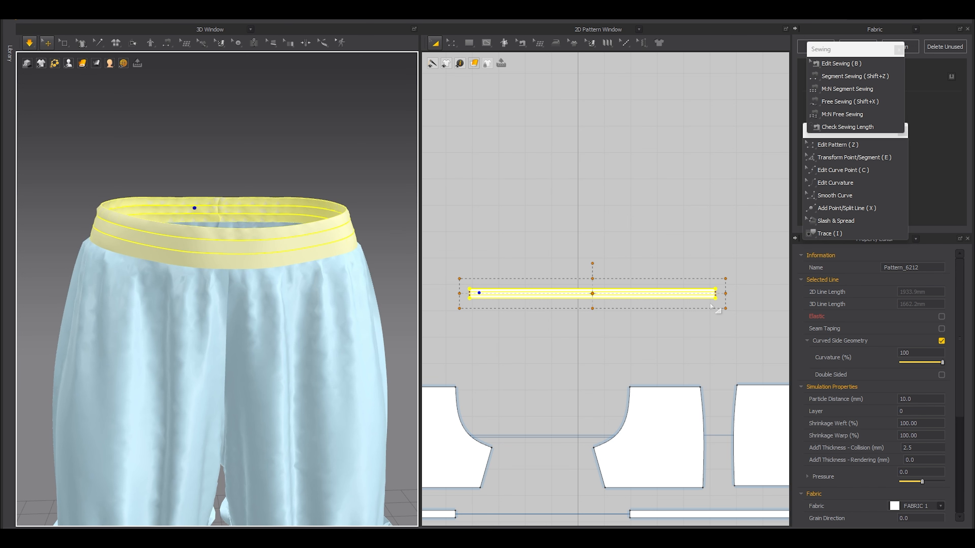
# - Reselect the waistband, stretch it lengthwise to an outline length of about 2078 mm, and simulate it with the avatar shown
pyautogui.click(739, 303)
pyautogui.scroll(4, 737, 299)
pyautogui.scroll(-2, 737, 303)
pyautogui.click(643, 291)
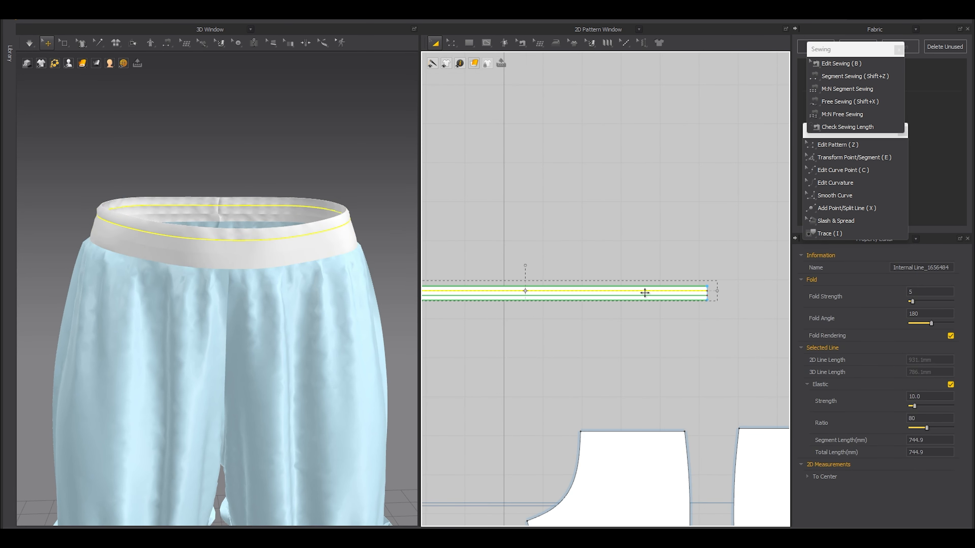
pyautogui.scroll(-2, 642, 288)
pyautogui.click(642, 288)
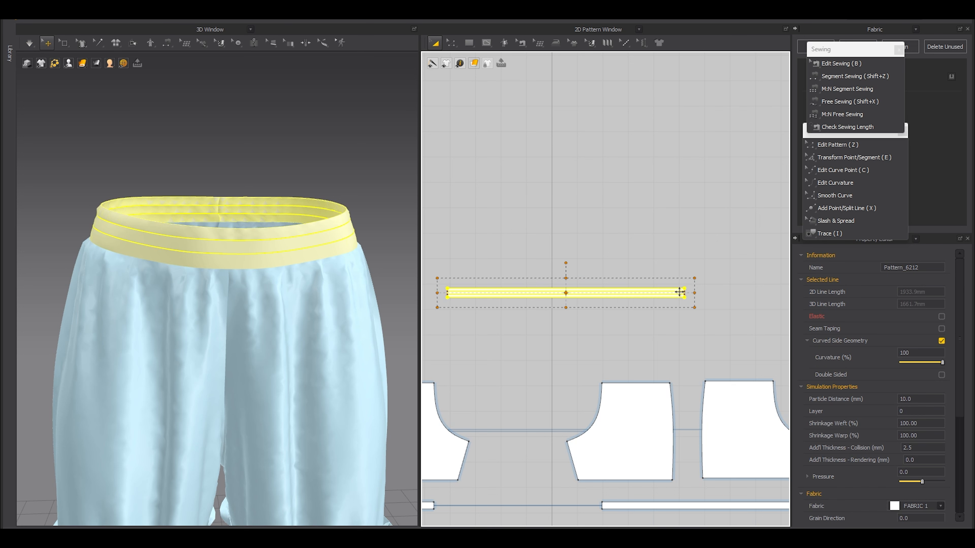
pyautogui.moveTo(705, 293); pyautogui.dragTo(717, 297)
pyautogui.press('space')
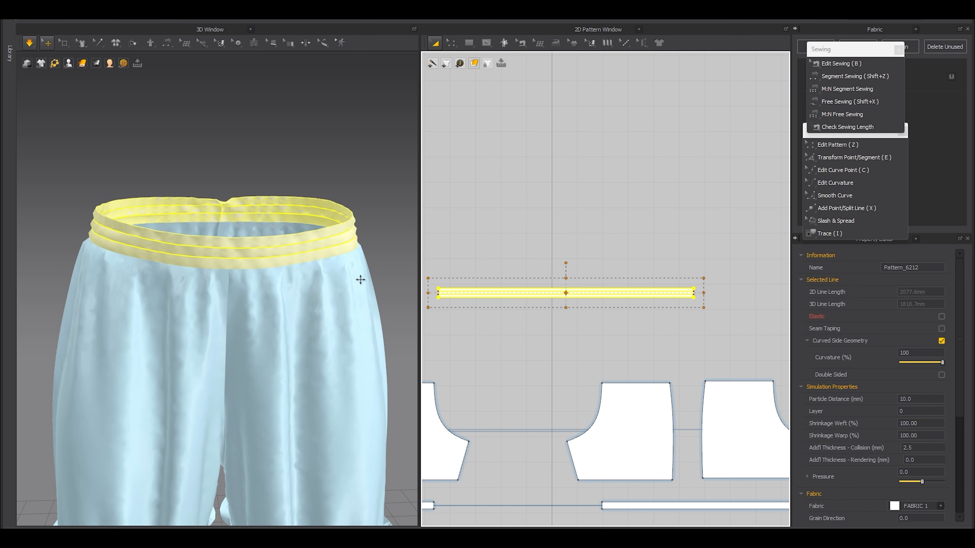
pyautogui.hotkey('shift', 'a')
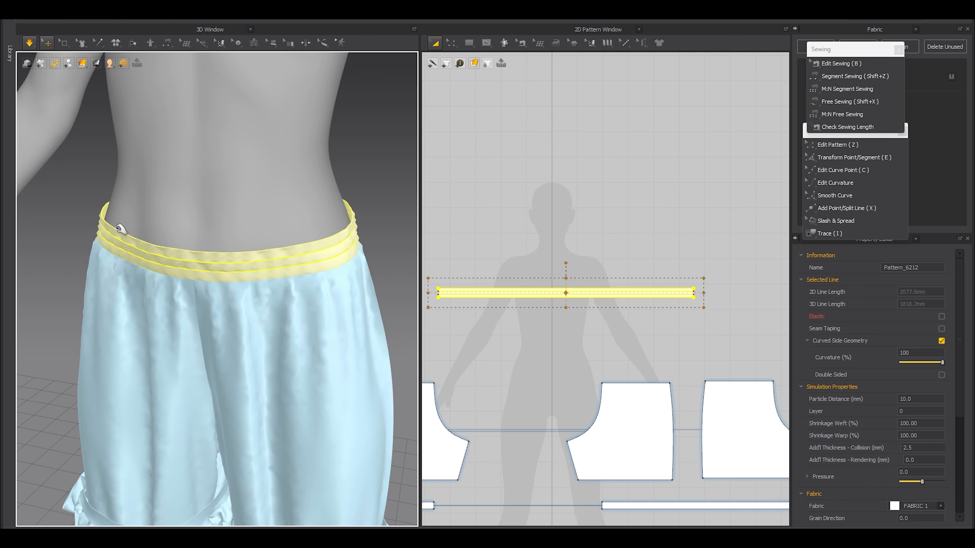
pyautogui.press('space')
# - Select the waistband's two long edges and both internal lines, set their elastic ratio to 59, and simulate
pyautogui.scroll(3, 595, 292)
pyautogui.click(570, 324)
pyautogui.scroll(6, 563, 294)
pyautogui.press('z')
pyautogui.click(562, 284)
pyautogui.keyDown('shift'); pyautogui.click(568, 270); pyautogui.keyUp('shift')
pyautogui.keyDown('shift'); pyautogui.click(574, 302); pyautogui.keyUp('shift')
pyautogui.keyDown('shift'); pyautogui.click(564, 317); pyautogui.keyUp('shift')
pyautogui.moveTo(917, 360); pyautogui.dragTo(912, 361)
pyautogui.press('space')
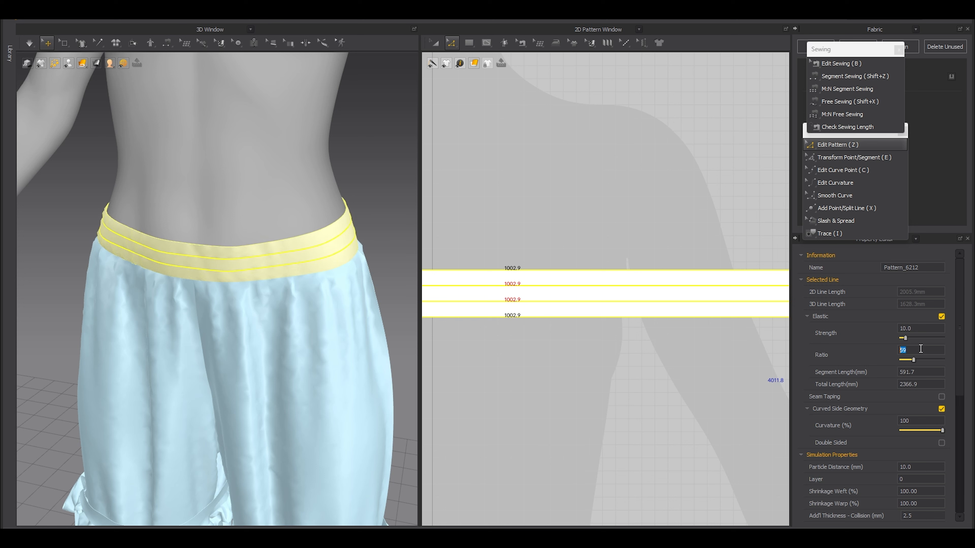
# - Set the elastic ratio of the selected waistband lines to 75 and simulate the fit around the avatar's hips
pyautogui.press('Return')
pyautogui.press('space')
pyautogui.moveTo(284, 287); pyautogui.dragTo(319, 278, button='right')
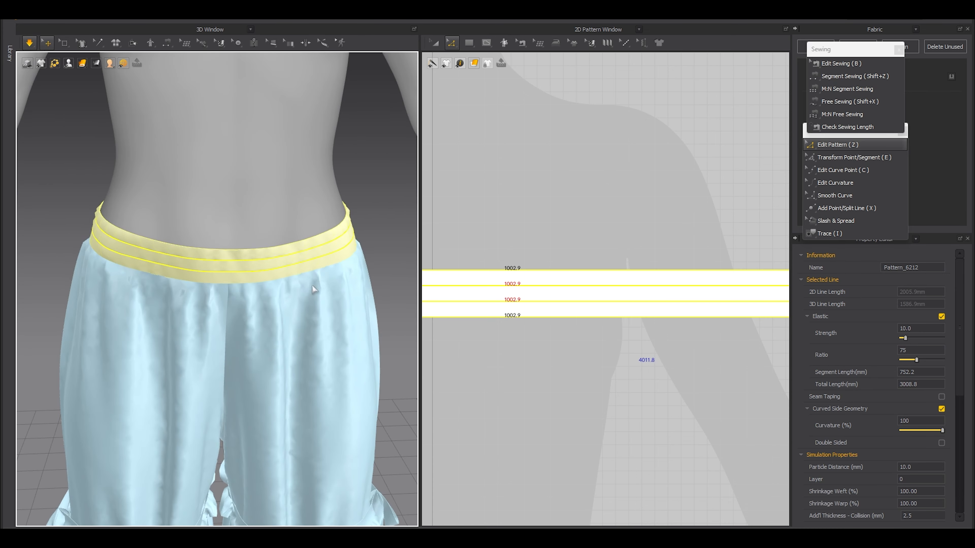
pyautogui.click(363, 227)
pyautogui.press('space')
# - Select the whole waistband pattern, lengthen it slightly to an outline length of about 2114 mm, and simulate it from the back
pyautogui.moveTo(363, 226); pyautogui.dragTo(426, 279, button='right')
pyautogui.scroll(4, 203, 250)
pyautogui.press('a')
pyautogui.click(538, 278)
pyautogui.scroll(-2, 529, 282)
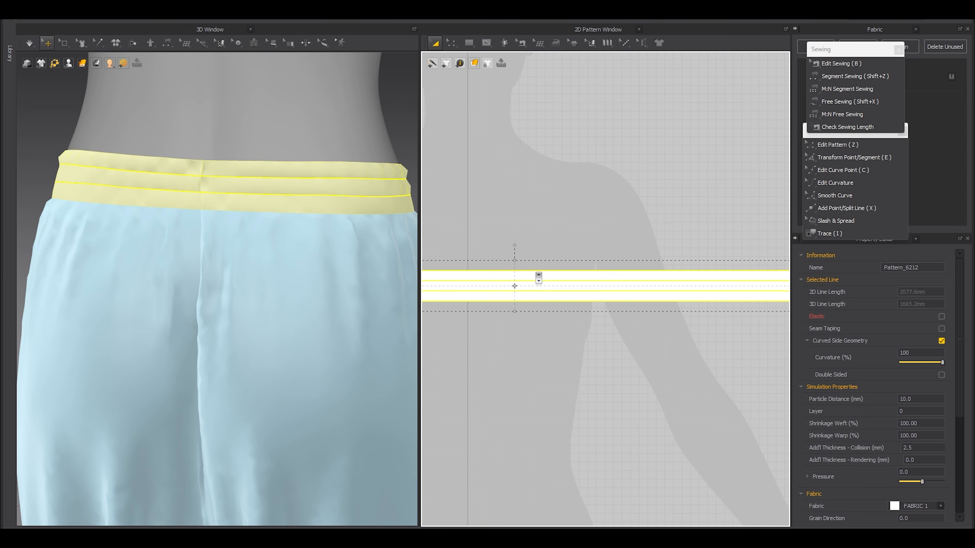
pyautogui.scroll(-3, 516, 288)
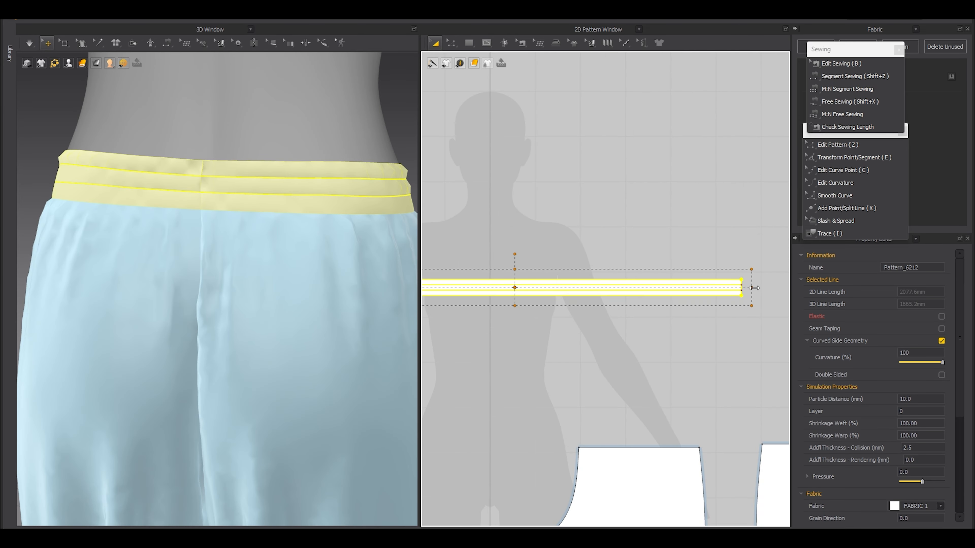
pyautogui.press('space')
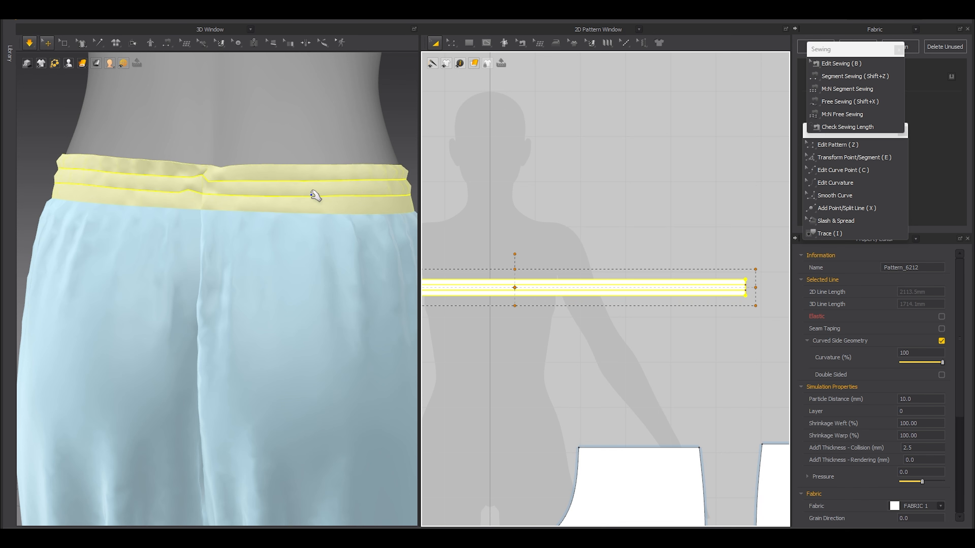
# - Hide the avatar and pull the folded fabric beside the waistband's back seam sideways during simulation to smooth it
pyautogui.hotkey('shift', 'a')
pyautogui.moveTo(230, 190); pyautogui.dragTo(147, 196)
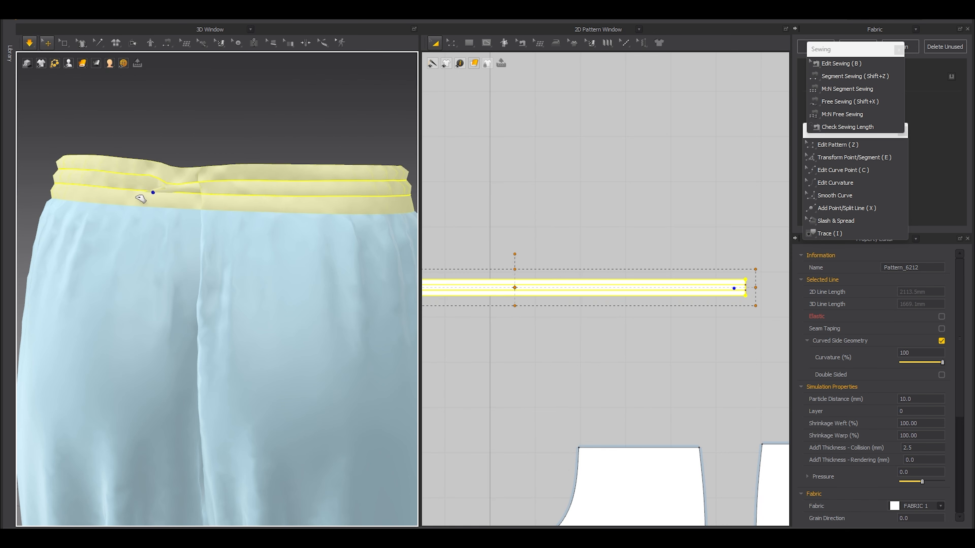
pyautogui.moveTo(274, 250); pyautogui.dragTo(177, 281, button='right')
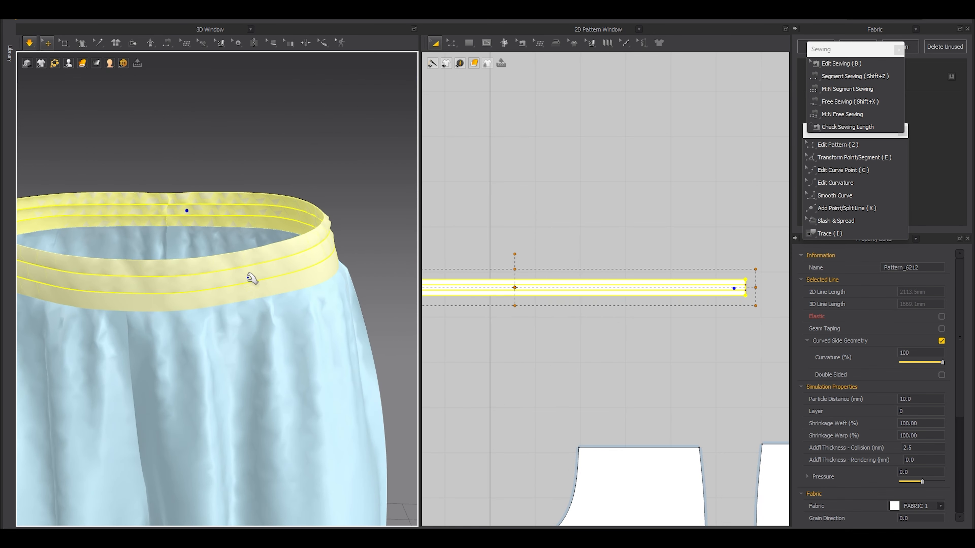
pyautogui.press('space')
# - Lengthen the waistband pattern to an outline length of about 2177 mm and simulate it while tugging the front fabric
pyautogui.click(367, 252)
pyautogui.scroll(3, 284, 286)
pyautogui.moveTo(259, 294); pyautogui.dragTo(334, 286, button='middle')
pyautogui.click(532, 278)
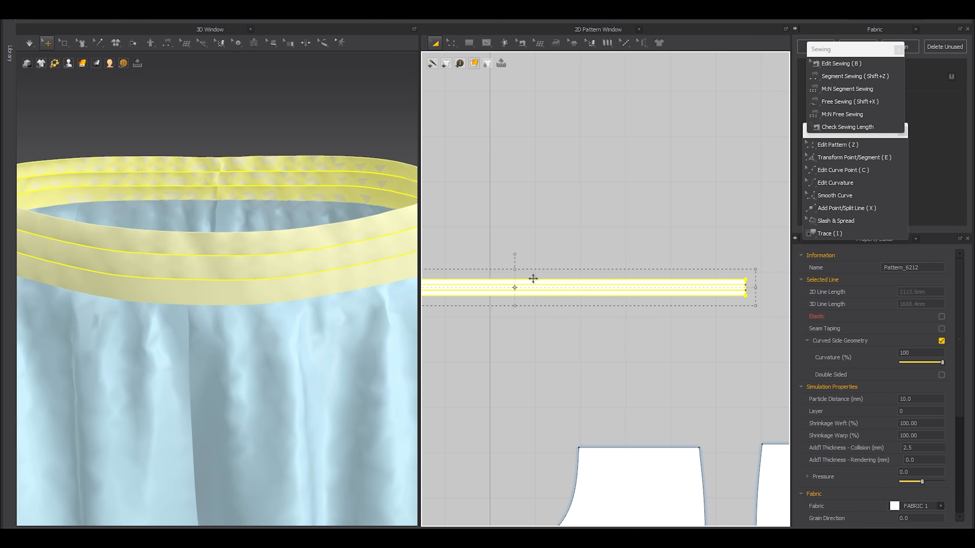
pyautogui.moveTo(769, 291); pyautogui.dragTo(776, 290)
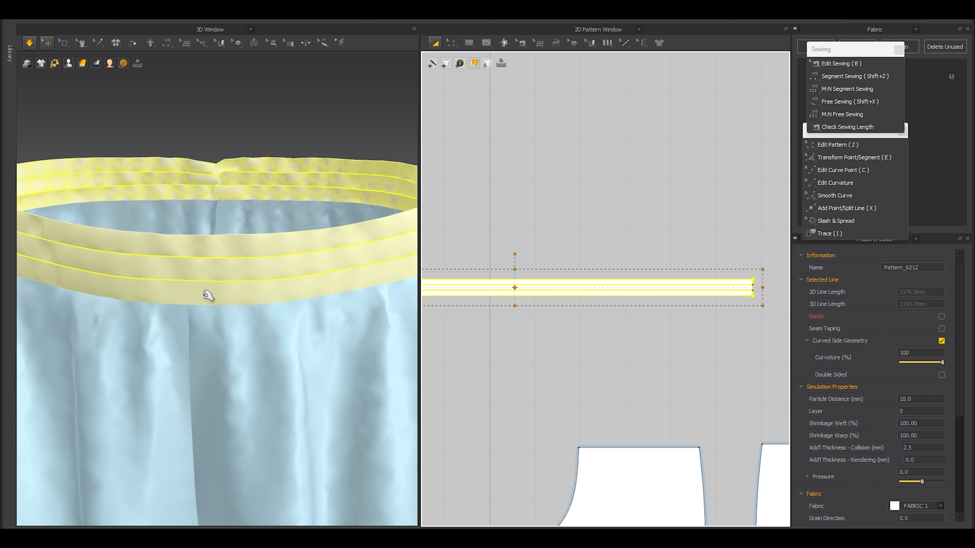
pyautogui.press('space')
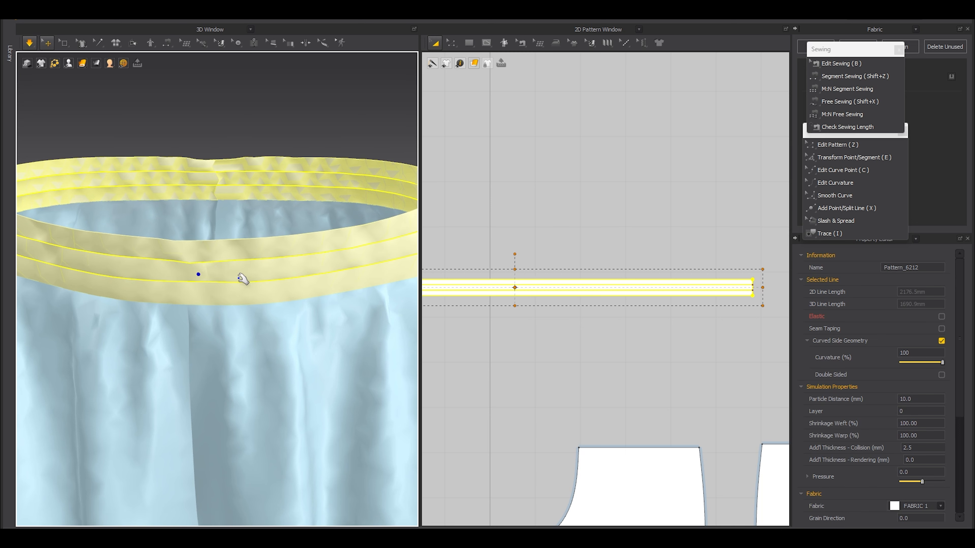
# - Pull the waistband's back fabric during simulation to smooth it, and stop the simulation
pyautogui.moveTo(290, 183); pyautogui.dragTo(243, 133)
pyautogui.click(246, 134)
pyautogui.press('space')
pyautogui.scroll(-3, 263, 255)
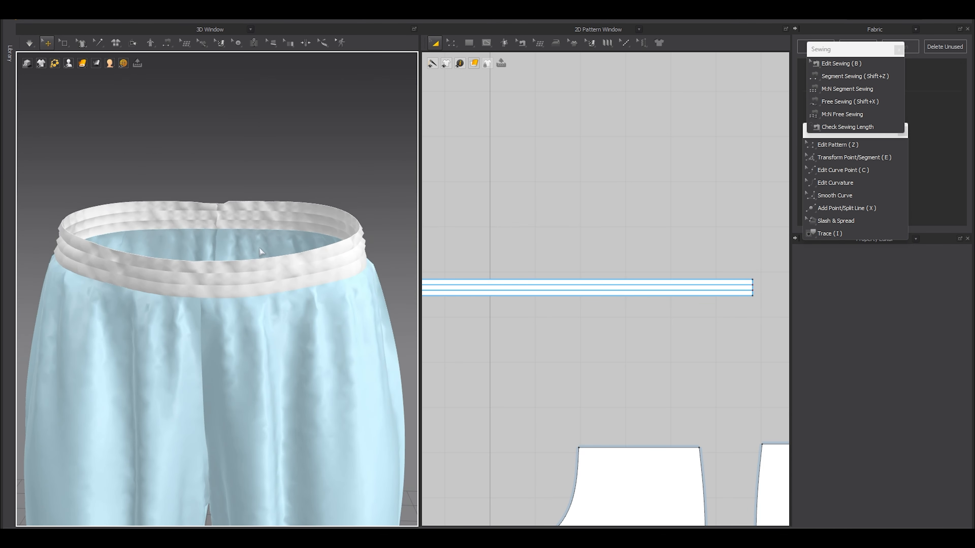
# - Set the particle distance of the waistband pattern to 5 mm
pyautogui.click(518, 279)
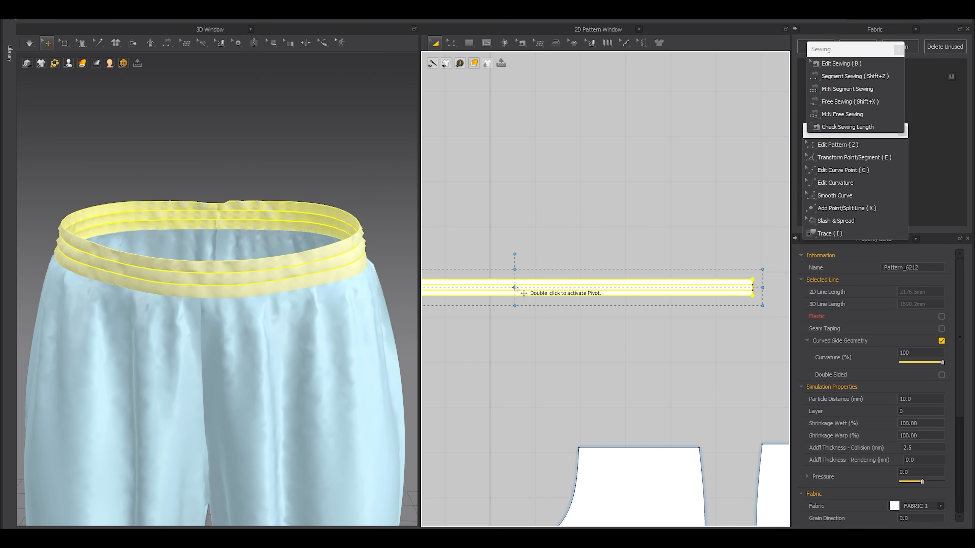
pyautogui.click(926, 400)
pyautogui.write('5')
pyautogui.press('Return')
pyautogui.click(521, 408)
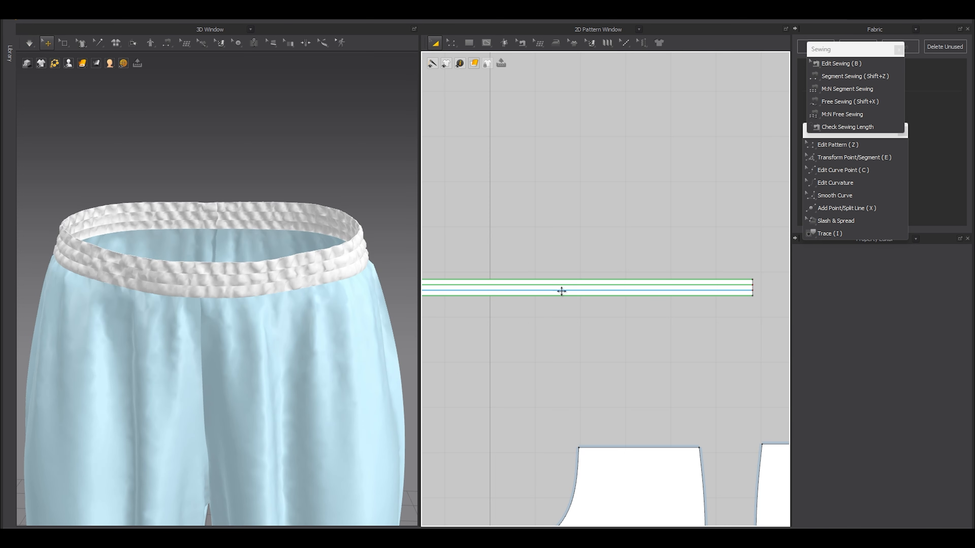
# - Create a Layer Clone (Over) of the waistband pattern and place it just above the original in the 2D layout
pyautogui.click(560, 280)
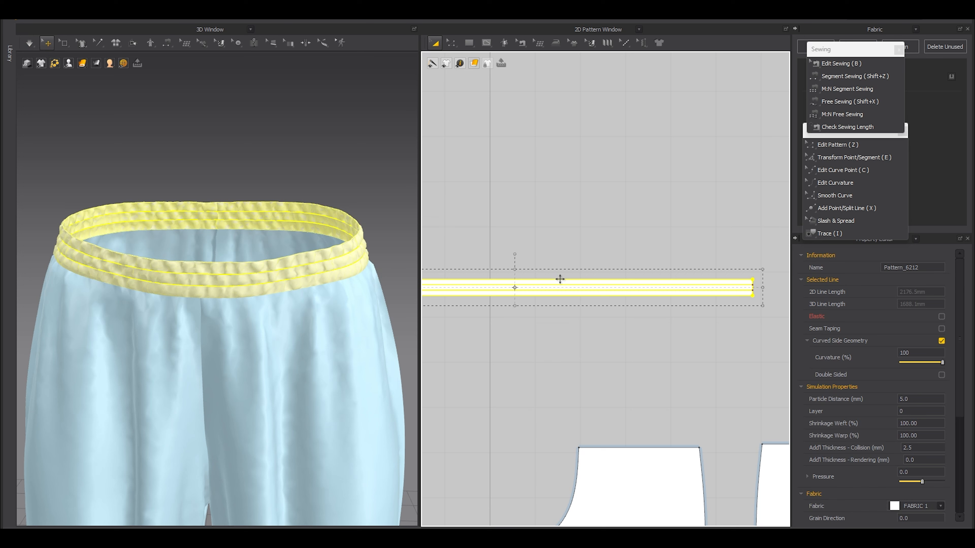
pyautogui.rightClick(560, 279)
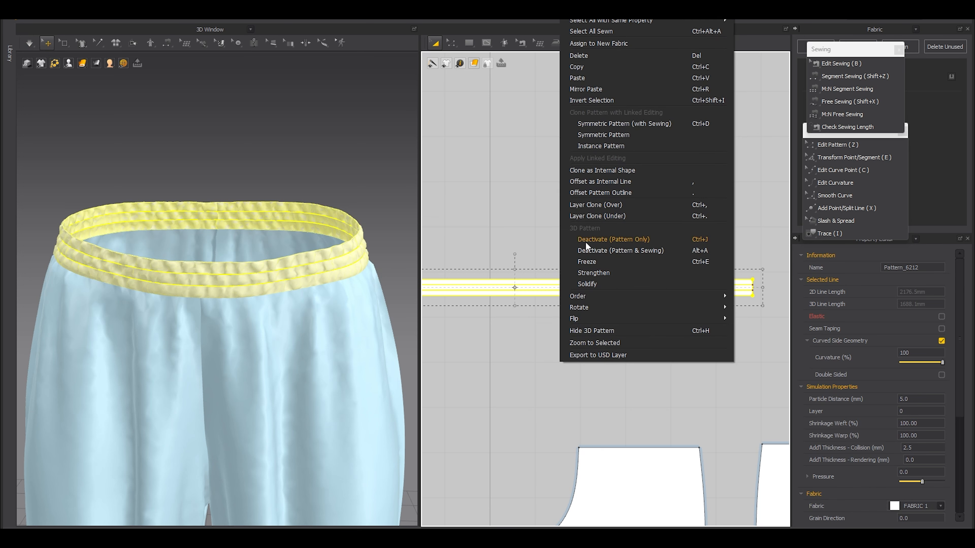
pyautogui.click(595, 204)
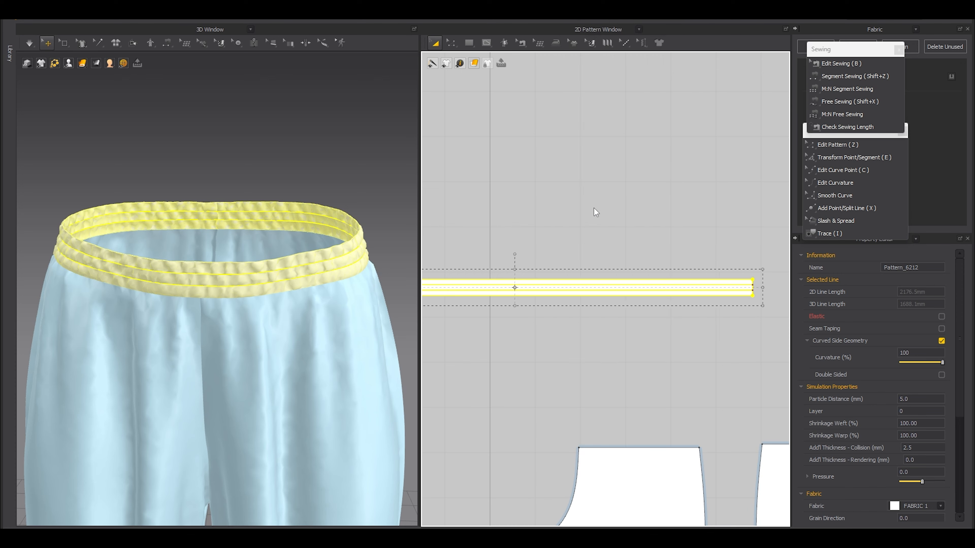
pyautogui.click(515, 251)
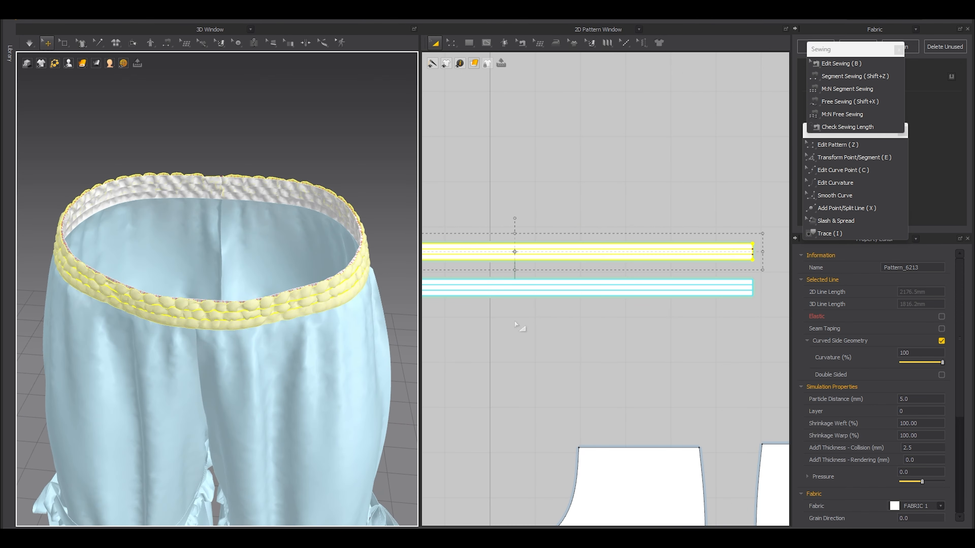
# - Remove the linked editing from the cloned waistband and delete the automatic sewing between the two waistband layers
pyautogui.rightClick(566, 249)
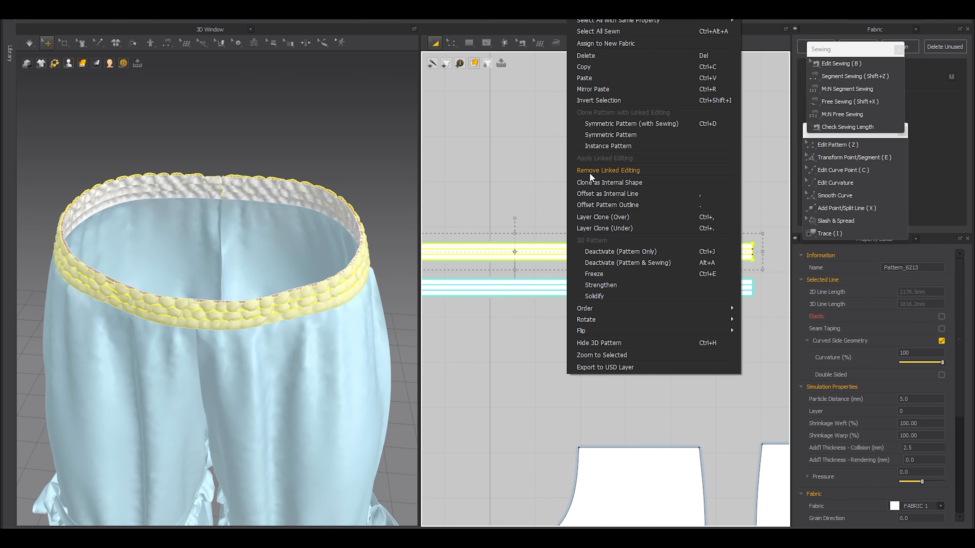
pyautogui.click(591, 174)
pyautogui.scroll(-5, 611, 250)
pyautogui.press('b')
pyautogui.moveTo(722, 240); pyautogui.dragTo(509, 264)
pyautogui.press('Delete')
# - Sew the cloned waistband's outer edge to the matching edge of the original waistband with segment sewing
pyautogui.scroll(5, 508, 262)
pyautogui.hotkey('shift', 'z')
pyautogui.click(535, 238)
pyautogui.scroll(-4, 535, 238)
pyautogui.click(740, 239)
pyautogui.scroll(4, 581, 227)
pyautogui.click(510, 299)
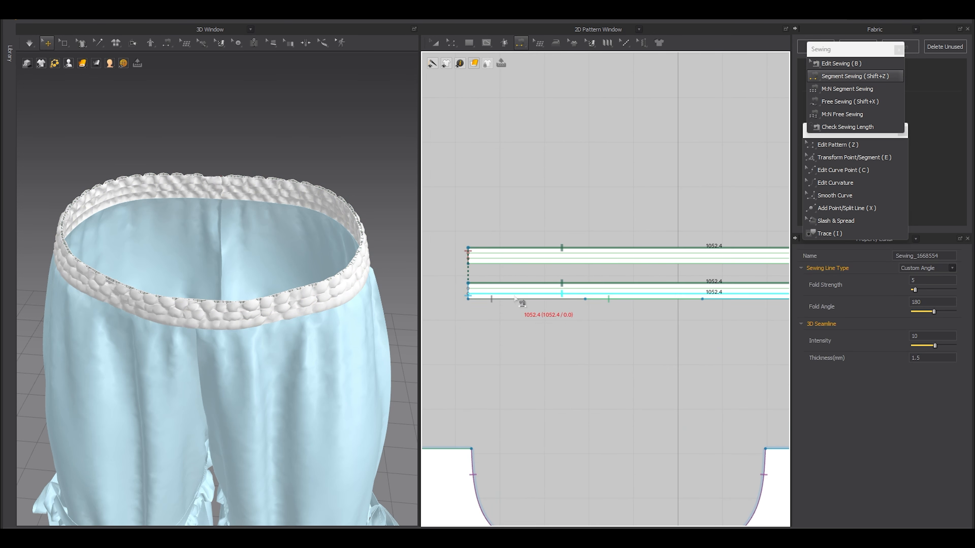
# - Segment-sew the remaining lengthwise lines of the cloned waistband to their matching lines on the original, and simulate the double-layered waistband
pyautogui.scroll(4, 512, 272)
pyautogui.click(513, 235)
pyautogui.click(523, 315)
pyautogui.click(520, 328)
pyautogui.click(537, 249)
pyautogui.press('z')
pyautogui.press('b')
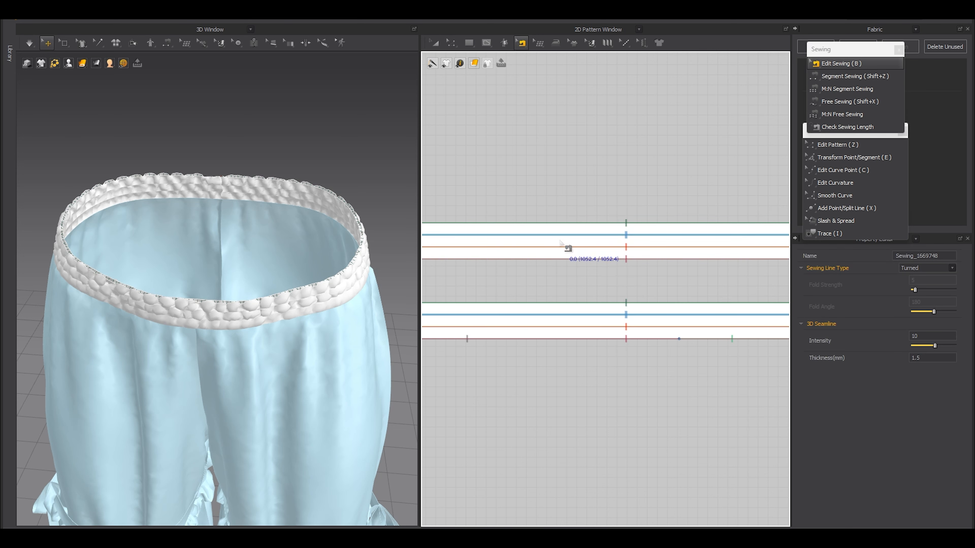
pyautogui.hotkey('shift', 'z')
pyautogui.click(528, 315)
pyautogui.click(534, 329)
pyautogui.click(542, 249)
pyautogui.press('a')
pyautogui.press('space')
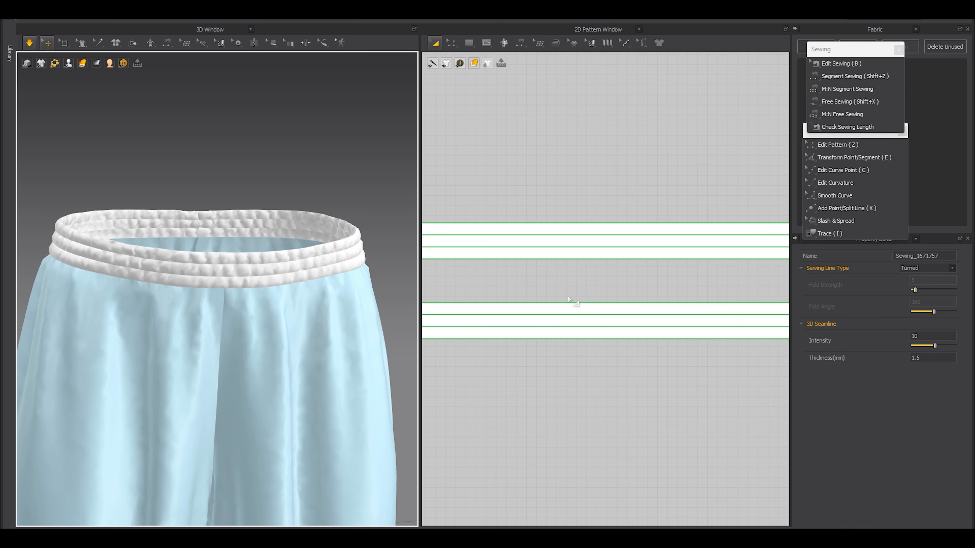
pyautogui.press('space')
# - Set the additional collision thickness of both waistband layers to 1.0 mm
pyautogui.scroll(-4, 572, 305)
pyautogui.moveTo(511, 257); pyautogui.dragTo(715, 323)
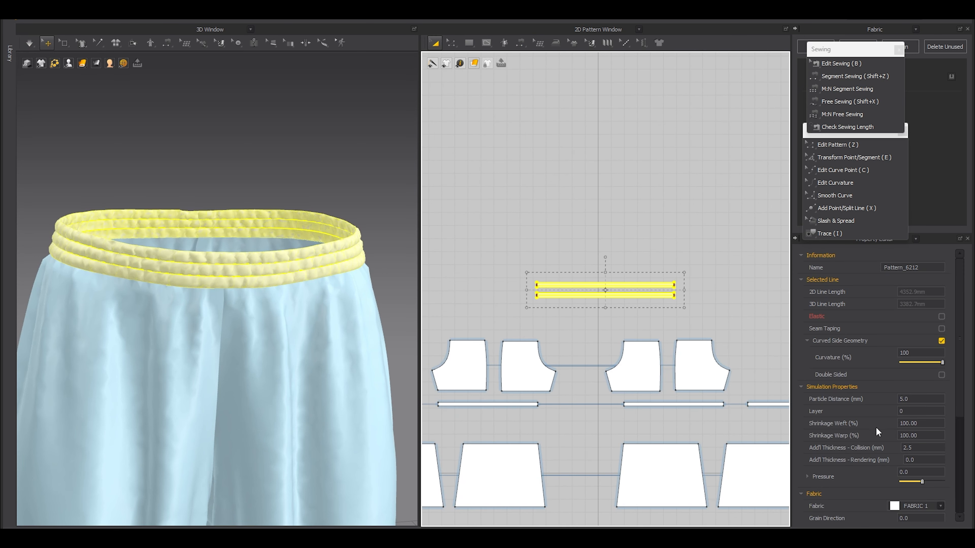
pyautogui.doubleClick(918, 447)
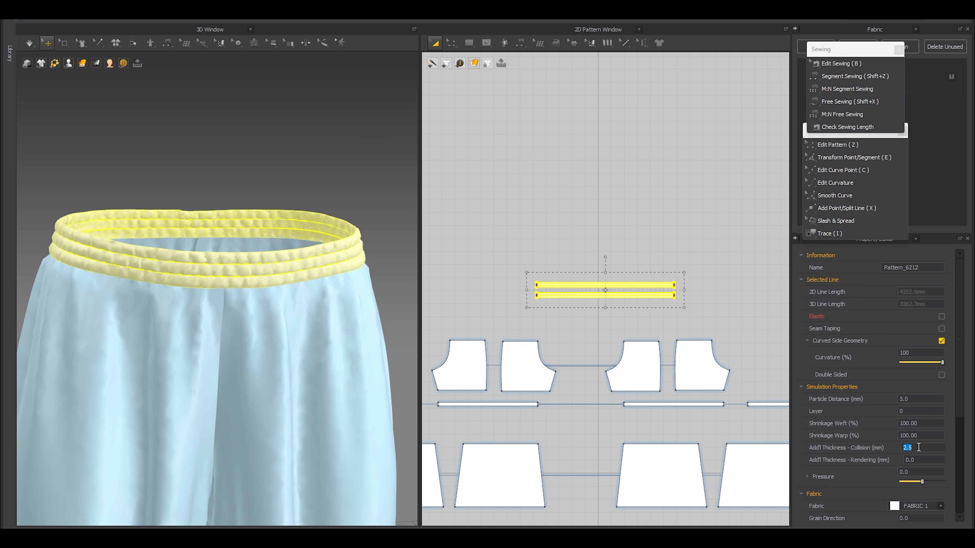
pyautogui.click(383, 263)
pyautogui.moveTo(397, 263); pyautogui.dragTo(256, 311, button='right')
pyautogui.scroll(-4, 262, 302)
pyautogui.scroll(-3, 257, 311)
pyautogui.scroll(6, 301, 331)
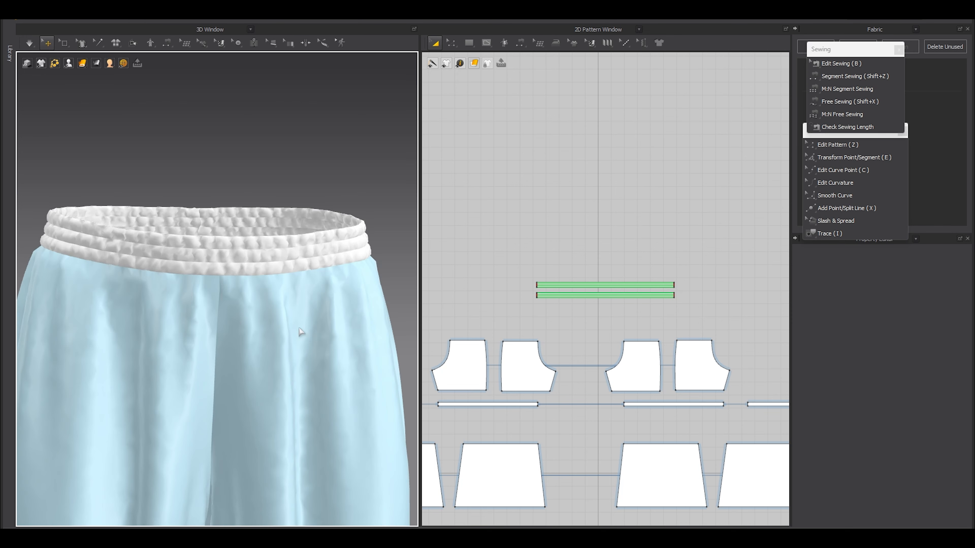
# - Set the elastic on all lengthwise lines of both waistband layers to strength 2.0 and ratio 78, and simulate
pyautogui.scroll(5, 542, 288)
pyautogui.press('z')
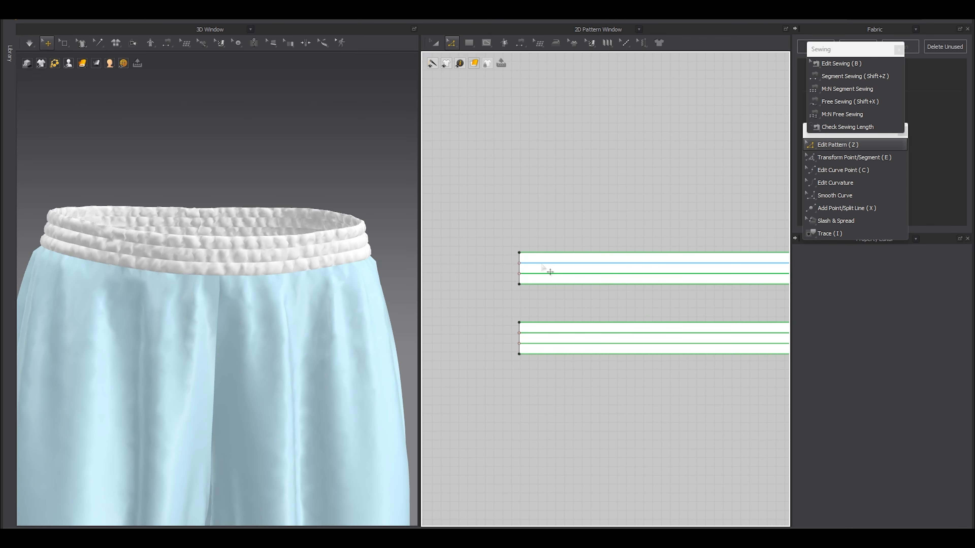
pyautogui.click(548, 272)
pyautogui.keyDown('shift'); pyautogui.click(540, 284); pyautogui.keyUp('shift')
pyautogui.keyDown('shift'); pyautogui.click(541, 253); pyautogui.keyUp('shift')
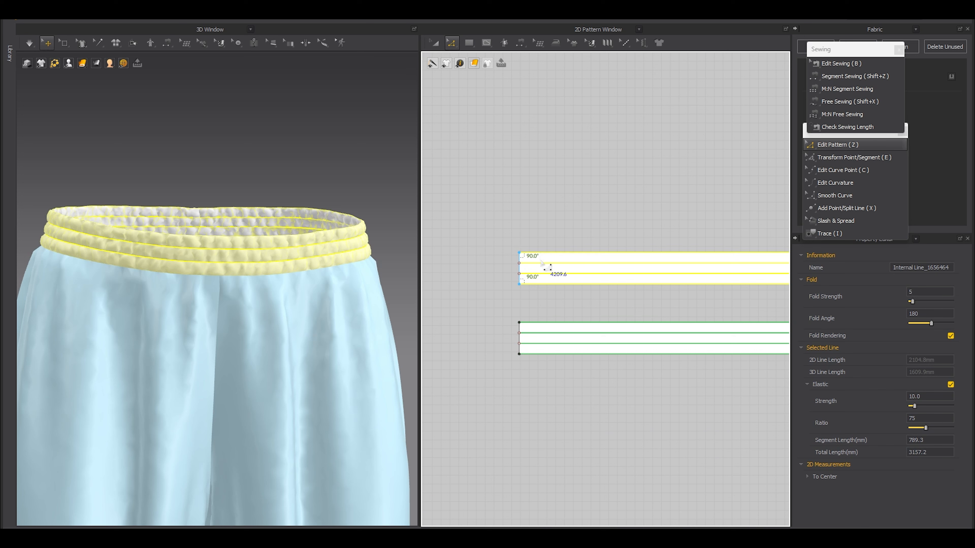
pyautogui.keyDown('shift'); pyautogui.click(548, 322); pyautogui.keyUp('shift')
pyautogui.keyDown('shift'); pyautogui.click(551, 333); pyautogui.keyUp('shift')
pyautogui.keyDown('shift'); pyautogui.click(551, 343); pyautogui.keyUp('shift')
pyautogui.keyDown('shift'); pyautogui.click(552, 353); pyautogui.keyUp('shift')
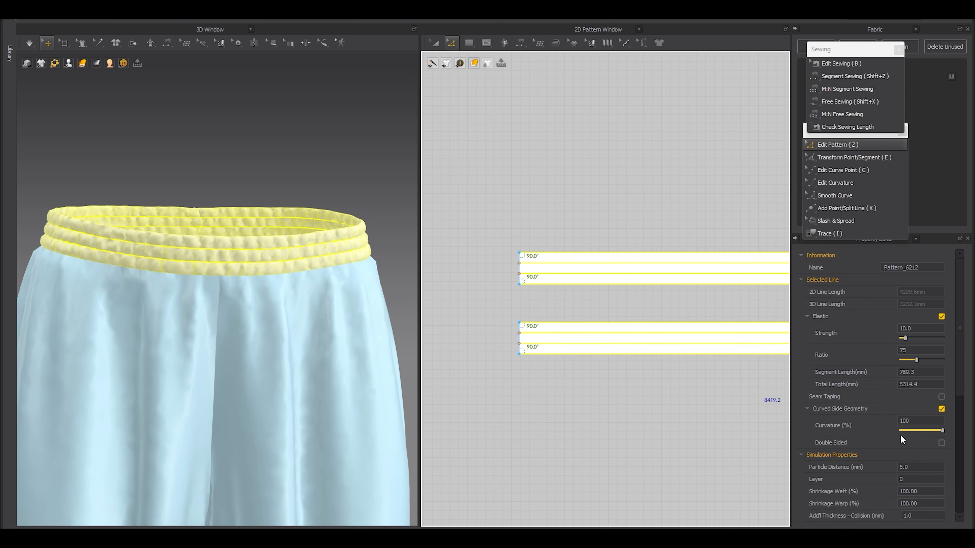
pyautogui.doubleClick(915, 352)
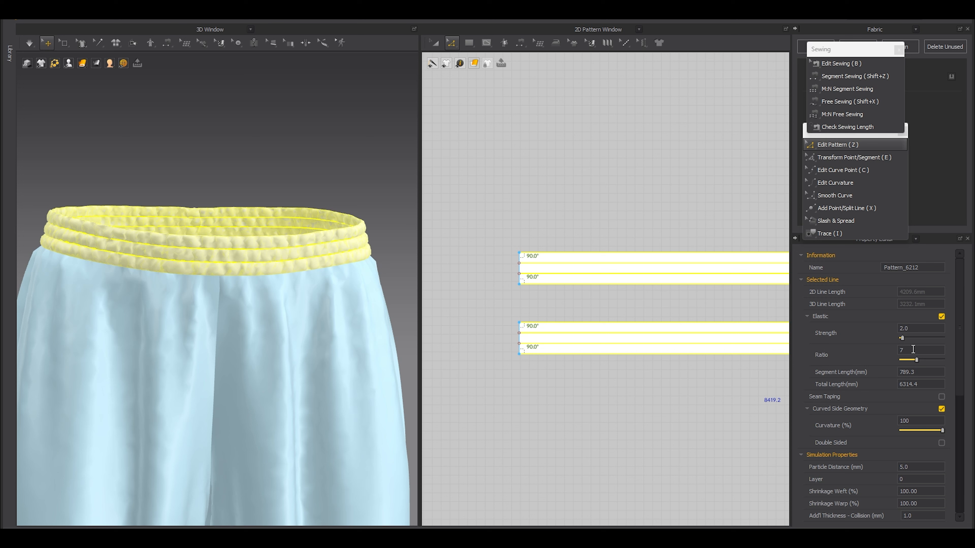
pyautogui.press('space')
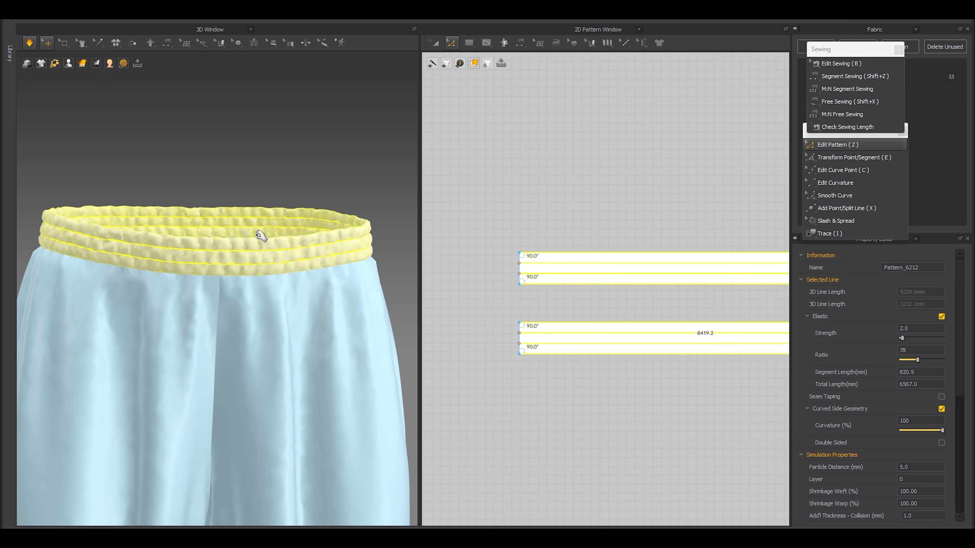
pyautogui.press('space')
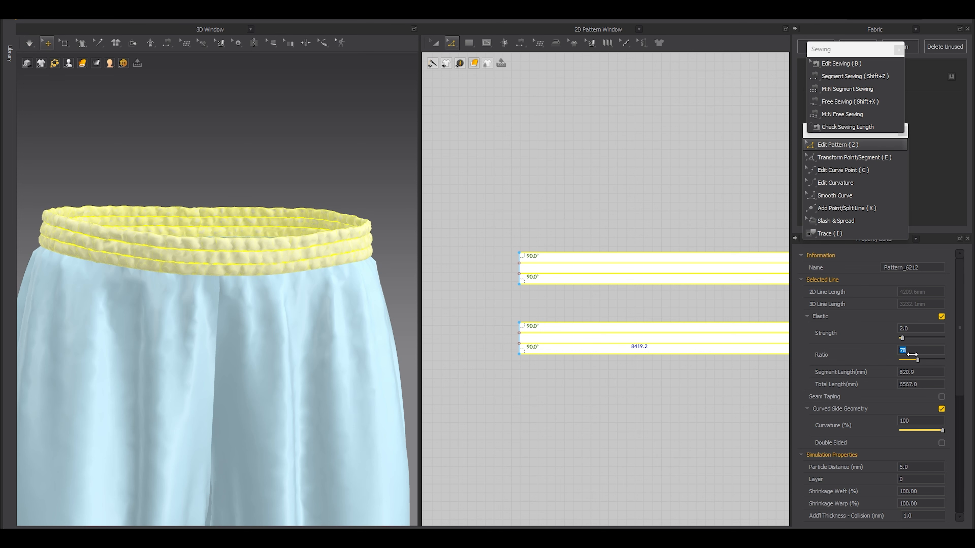
# - Set the elastic ratio of the selected waistband lines to 76 and simulate the gathers
pyautogui.press('Return')
pyautogui.press('space')
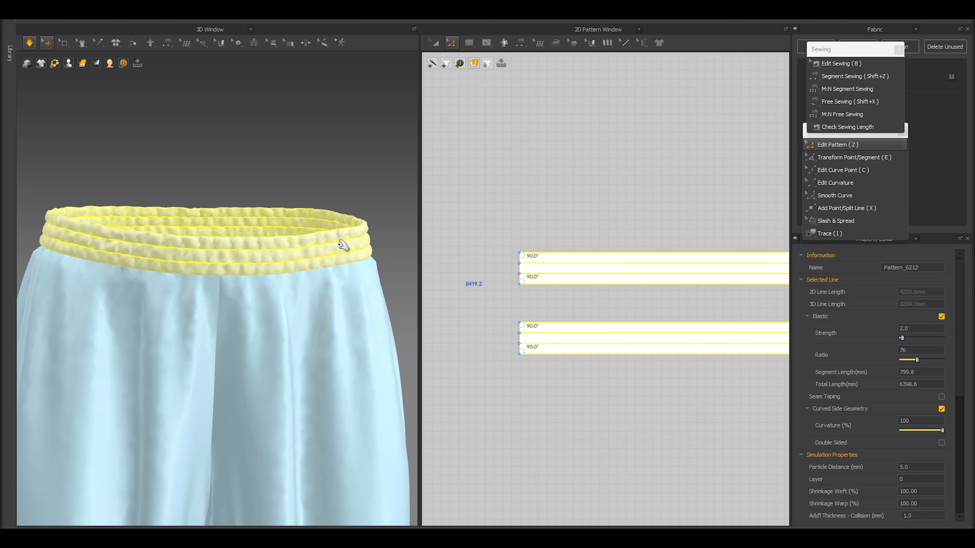
pyautogui.press('space')
# - Examine the gathered waistband from several distances with the avatar shown and hidden
pyautogui.hotkey('shift', 'a')
pyautogui.scroll(-5, 345, 275)
pyautogui.click(354, 281)
pyautogui.moveTo(354, 282); pyautogui.dragTo(292, 326, button='right')
pyautogui.hotkey('shift', 'a')
pyautogui.scroll(-5, 265, 313)
pyautogui.scroll(5, 374, 351)
pyautogui.scroll(-3, 307, 342)
pyautogui.scroll(6, 367, 358)
pyautogui.scroll(1, 367, 358)
pyautogui.scroll(-8, 549, 307)
# - Select both waistband layers, change their additional collision thickness, and simulate the waistband
pyautogui.press('a')
pyautogui.moveTo(517, 270); pyautogui.dragTo(795, 369)
pyautogui.click(920, 447)
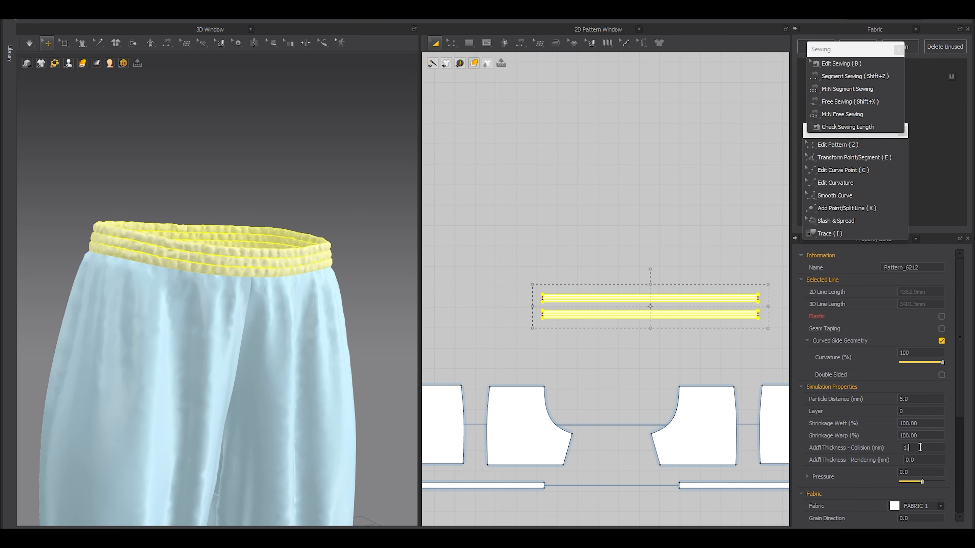
pyautogui.press('space')
pyautogui.scroll(-6, 384, 434)
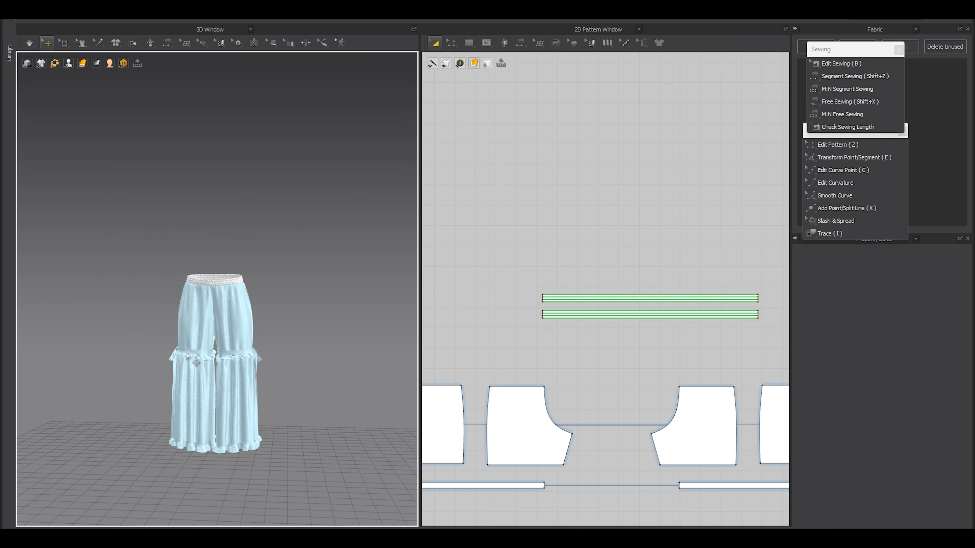
# - Unfreeze all the pants, ruffle and leg band patterns below the waistband and simulate the whole garment
pyautogui.scroll(-8, 520, 312)
pyautogui.moveTo(440, 317); pyautogui.dragTo(632, 431)
pyautogui.scroll(7, 252, 323)
pyautogui.click(354, 275)
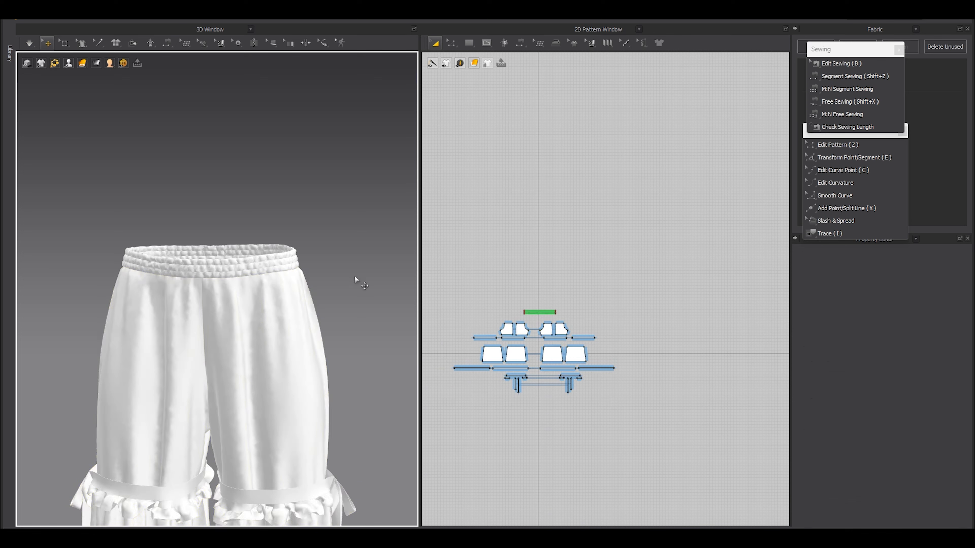
pyautogui.moveTo(355, 367); pyautogui.dragTo(338, 367, button='right')
pyautogui.moveTo(338, 369); pyautogui.dragTo(351, 304, button='middle')
pyautogui.press('space')
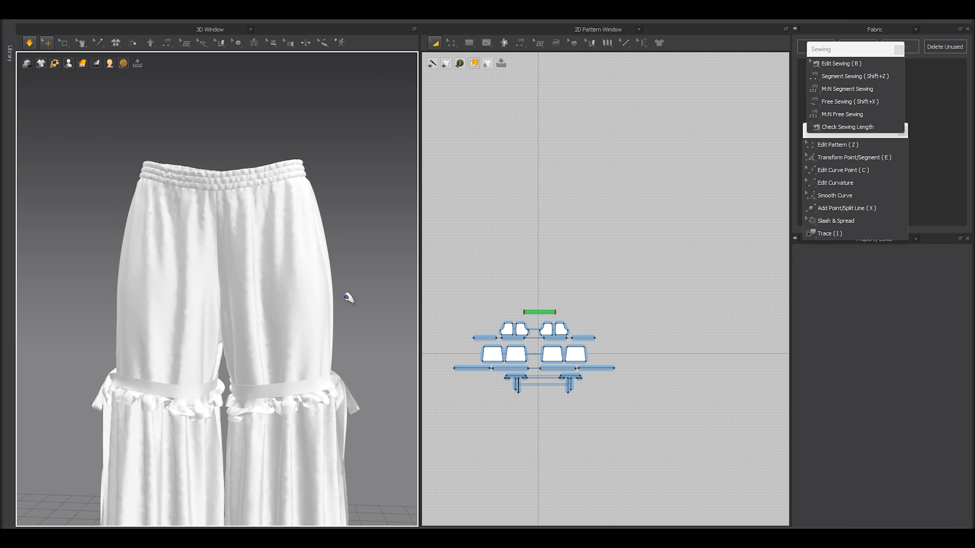
# - Show the avatar, pull the pants' fabric during simulation to settle the fit, and hide the avatar again
pyautogui.hotkey('shift', 'a')
pyautogui.moveTo(310, 239); pyautogui.dragTo(275, 200, button='right')
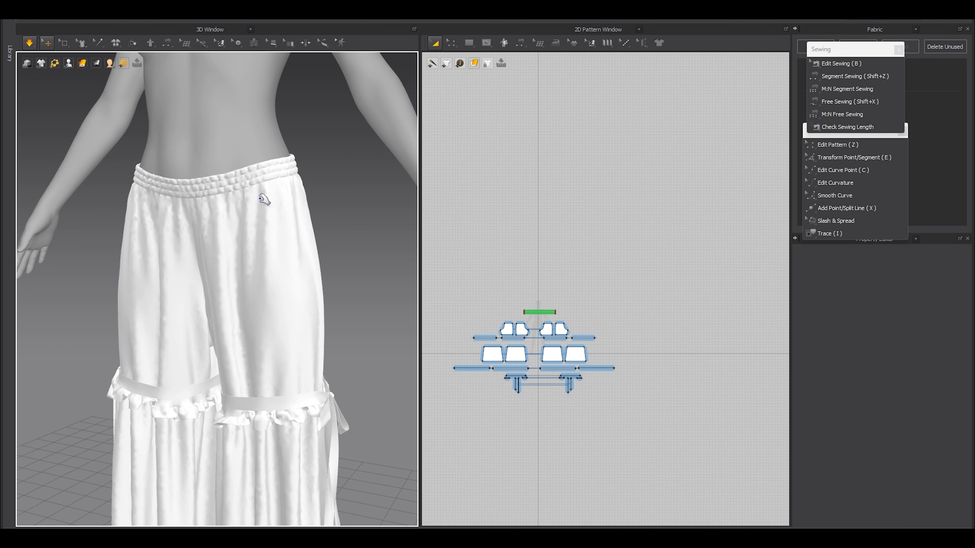
pyautogui.scroll(2, 279, 203)
pyautogui.scroll(2, 298, 195)
pyautogui.moveTo(286, 260); pyautogui.dragTo(368, 209)
pyautogui.press('space')
pyautogui.scroll(-1, 303, 289)
pyautogui.scroll(-4, 303, 289)
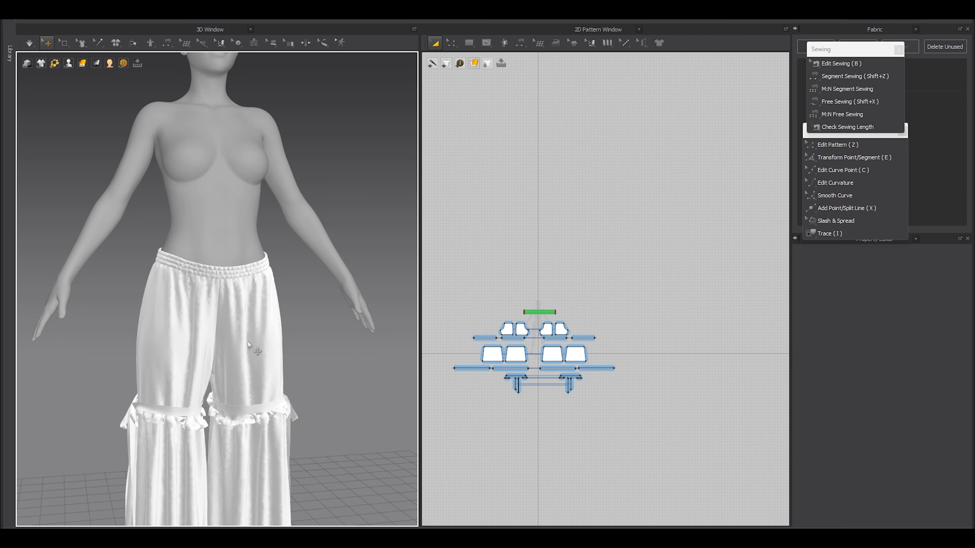
pyautogui.hotkey('shift', 'a')
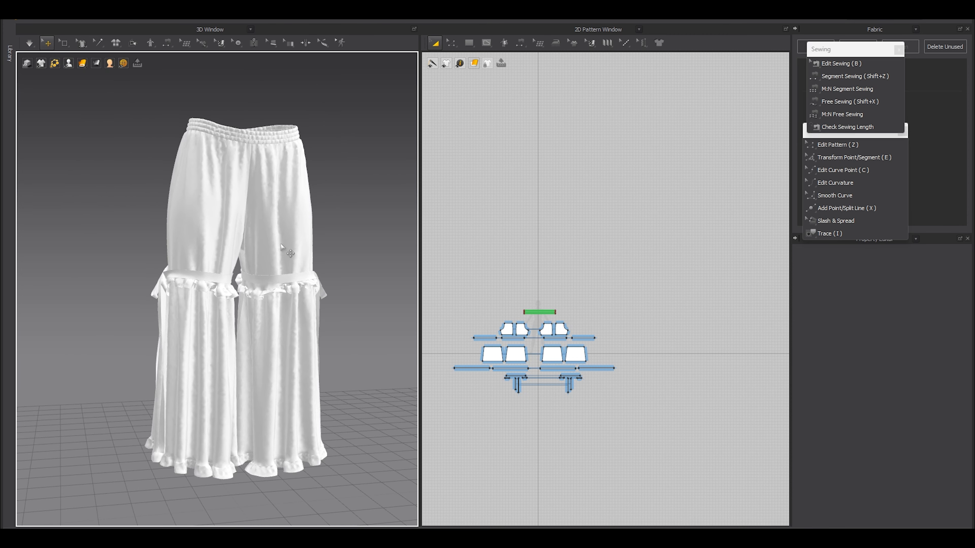
# - Set the particle distance of all upper and lower leg panels to 6.0 mm and simulate the pants
pyautogui.click(281, 243)
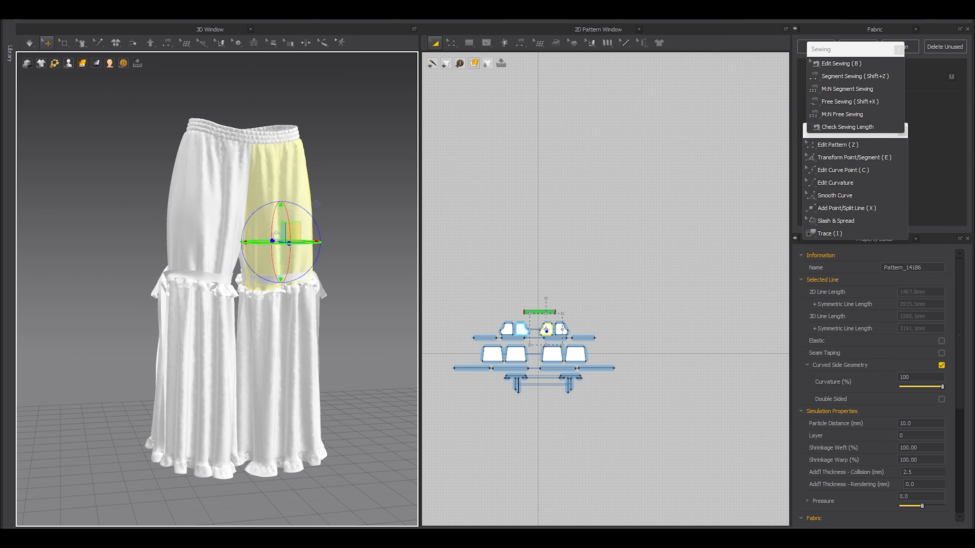
pyautogui.scroll(3, 493, 327)
pyautogui.keyDown('shift'); pyautogui.click(545, 338); pyautogui.keyUp('shift')
pyautogui.keyDown('shift'); pyautogui.click(613, 339); pyautogui.keyUp('shift')
pyautogui.keyDown('shift'); pyautogui.click(605, 374); pyautogui.keyUp('shift')
pyautogui.keyDown('shift'); pyautogui.click(537, 382); pyautogui.keyUp('shift')
pyautogui.keyDown('shift'); pyautogui.click(502, 384); pyautogui.keyUp('shift')
pyautogui.keyDown('shift'); pyautogui.click(641, 382); pyautogui.keyUp('shift')
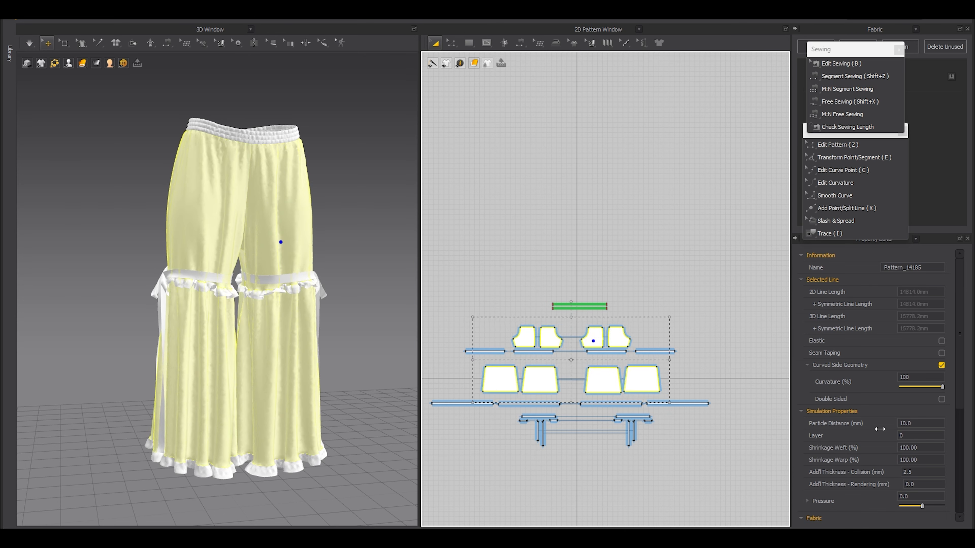
pyautogui.click(925, 424)
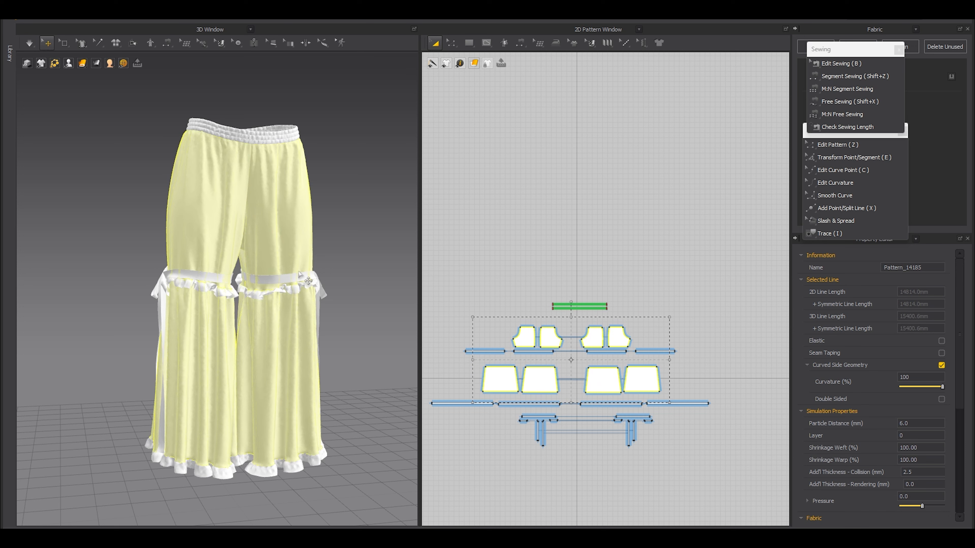
pyautogui.press('space')
pyautogui.moveTo(301, 272); pyautogui.dragTo(254, 325, button='right')
pyautogui.press('space')
# - Set the particle distance of all knee and hem ruffle strips to 2.0 mm and simulate them
pyautogui.moveTo(450, 341); pyautogui.dragTo(593, 363)
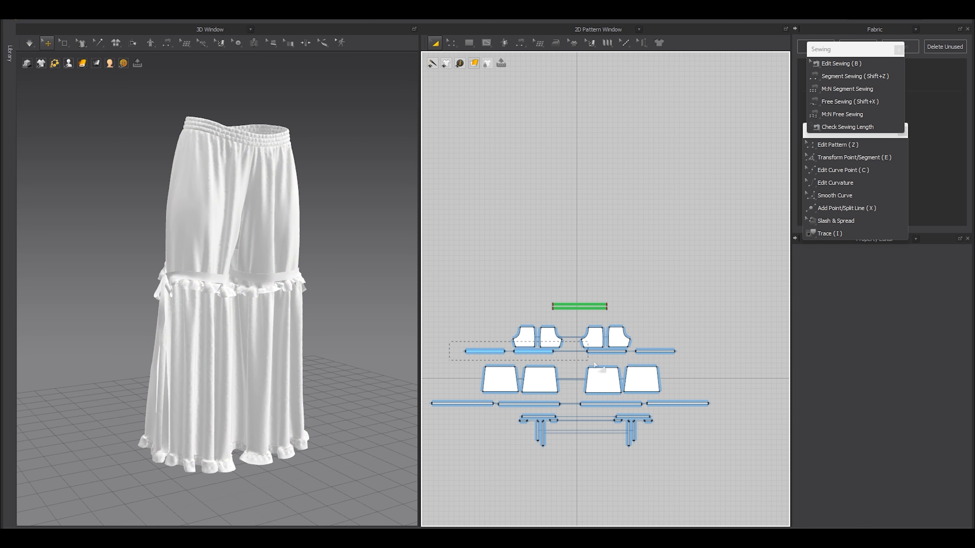
pyautogui.moveTo(445, 401); pyautogui.dragTo(726, 415)
pyautogui.click(918, 427)
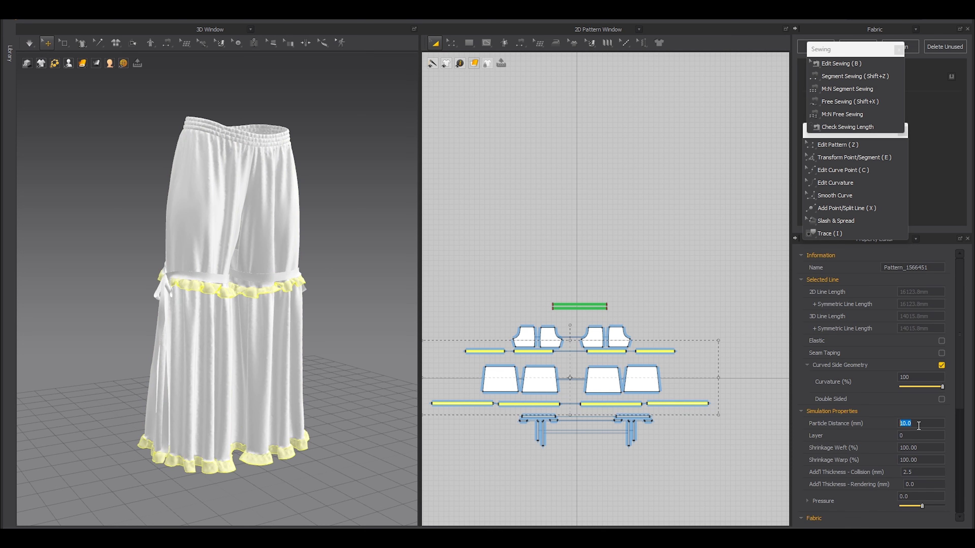
pyautogui.press('Return')
pyautogui.scroll(5, 115, 283)
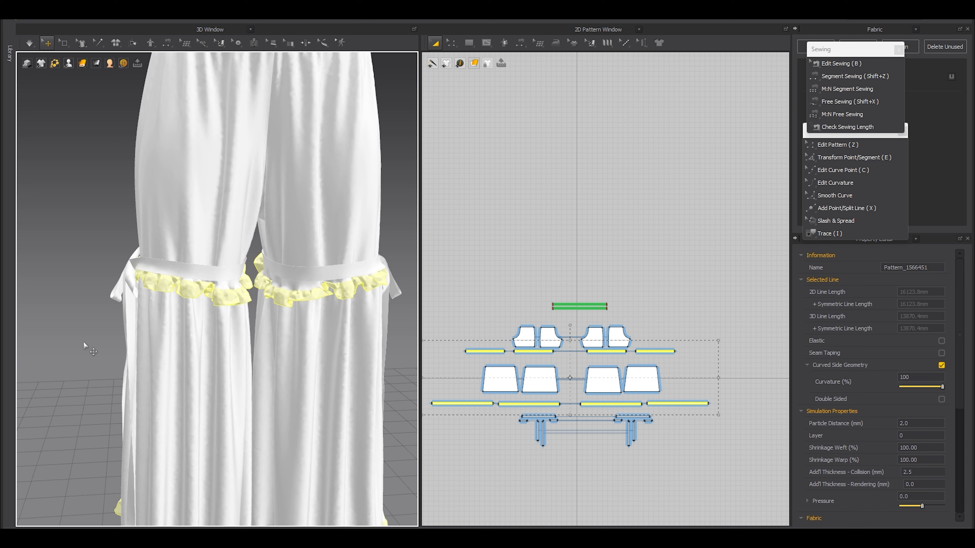
pyautogui.press('space')
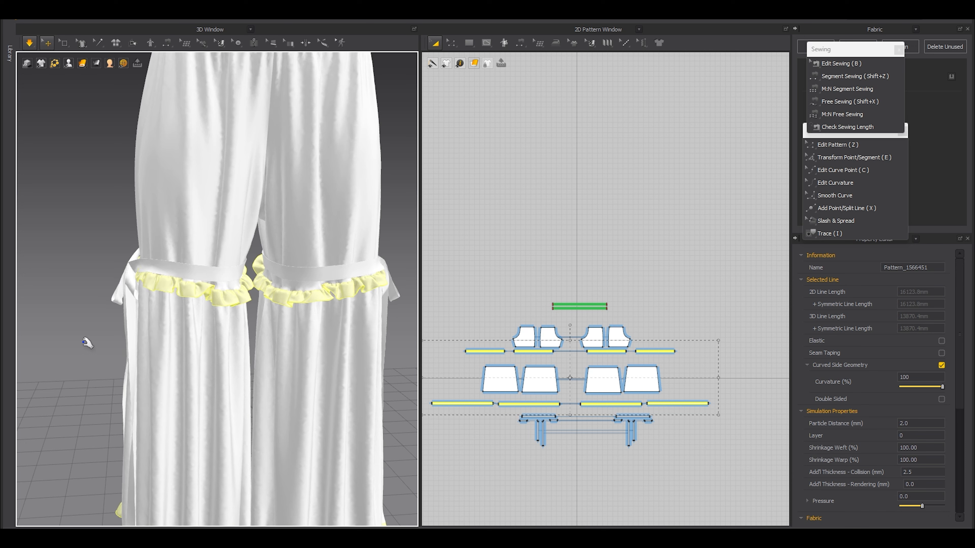
# - Set the particle distance of all leg bands and their bow ties to 4.0 mm and simulate the pants
pyautogui.press('space')
pyautogui.moveTo(661, 487); pyautogui.dragTo(485, 408)
pyautogui.click(918, 424)
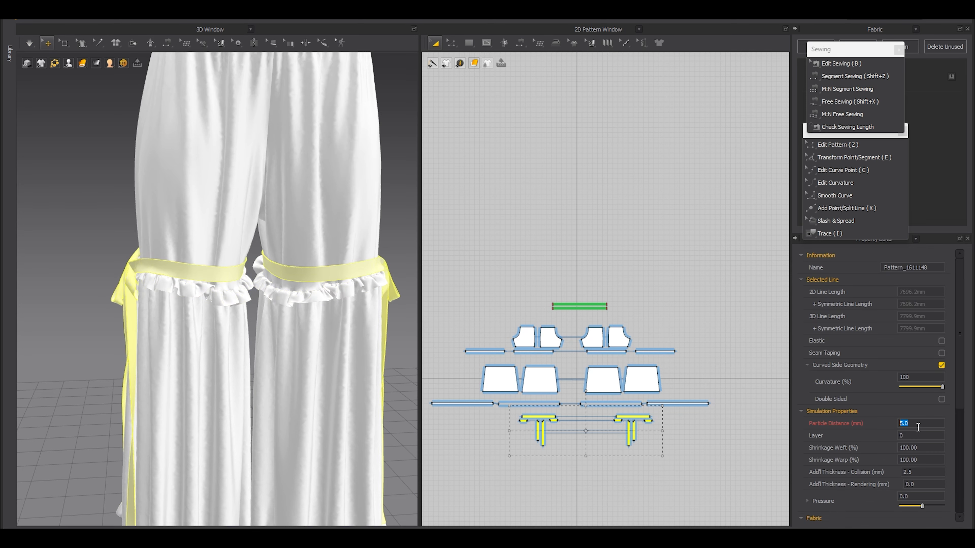
pyautogui.write('4')
pyautogui.press('Return')
pyautogui.scroll(-3, 176, 324)
pyautogui.click(121, 333)
pyautogui.moveTo(256, 364); pyautogui.dragTo(183, 369, button='right')
pyautogui.scroll(2, 249, 354)
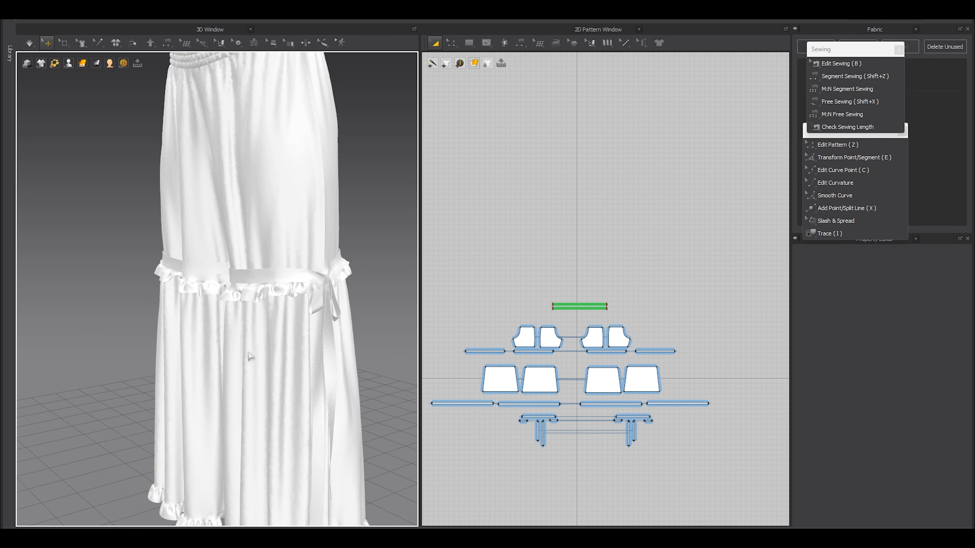
pyautogui.scroll(-3, 207, 231)
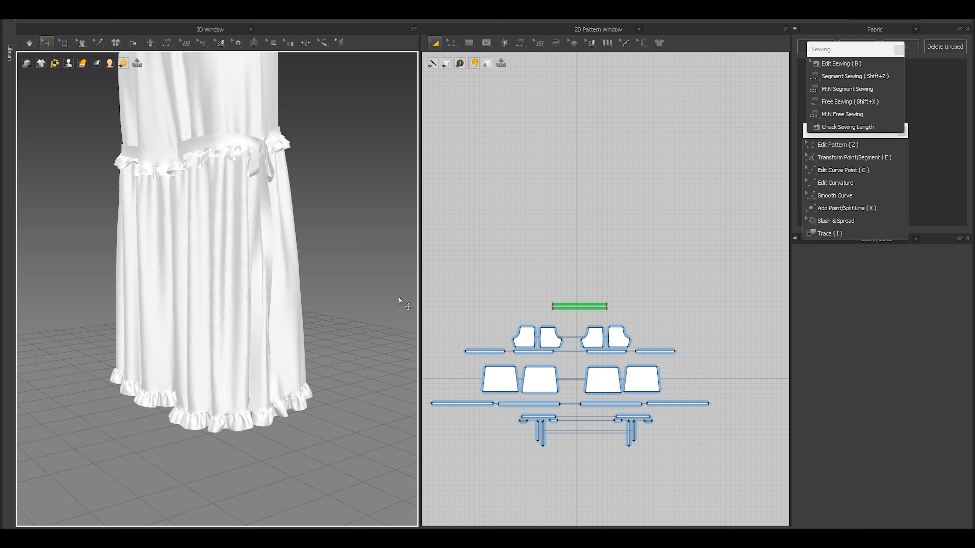
pyautogui.press('space')
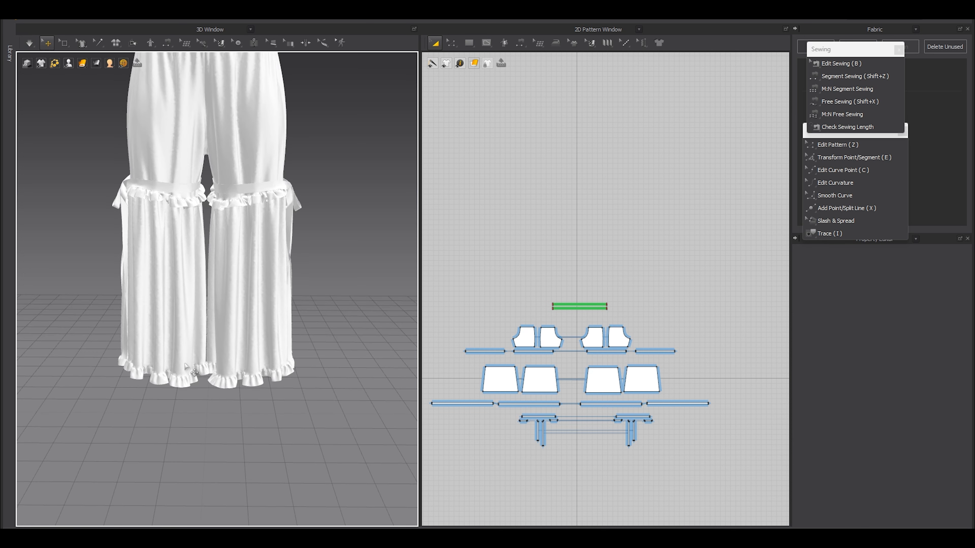
# - Examine the hem ruffles and the lower leg folds up close and from several angles
pyautogui.scroll(3, 217, 368)
pyautogui.moveTo(218, 368); pyautogui.dragTo(395, 342, button='right')
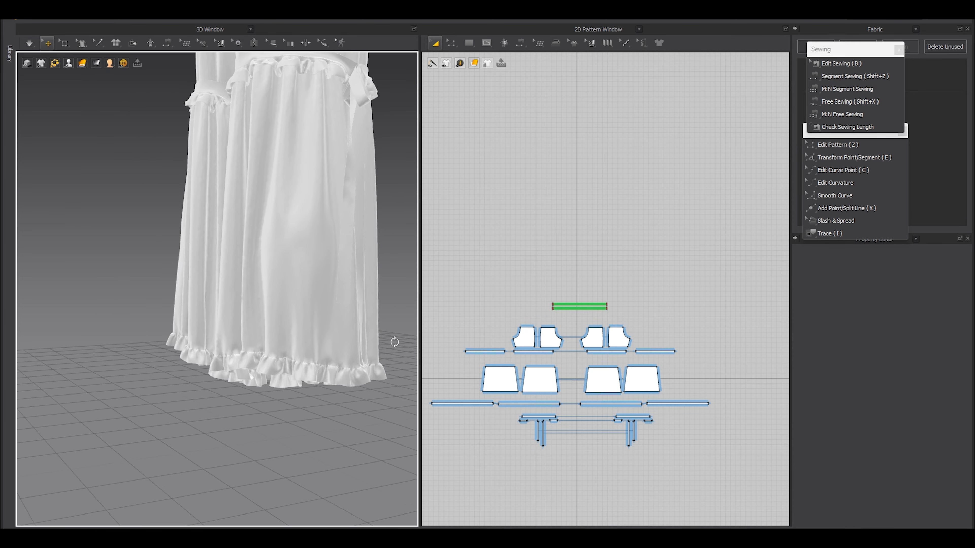
pyautogui.scroll(10, 253, 386)
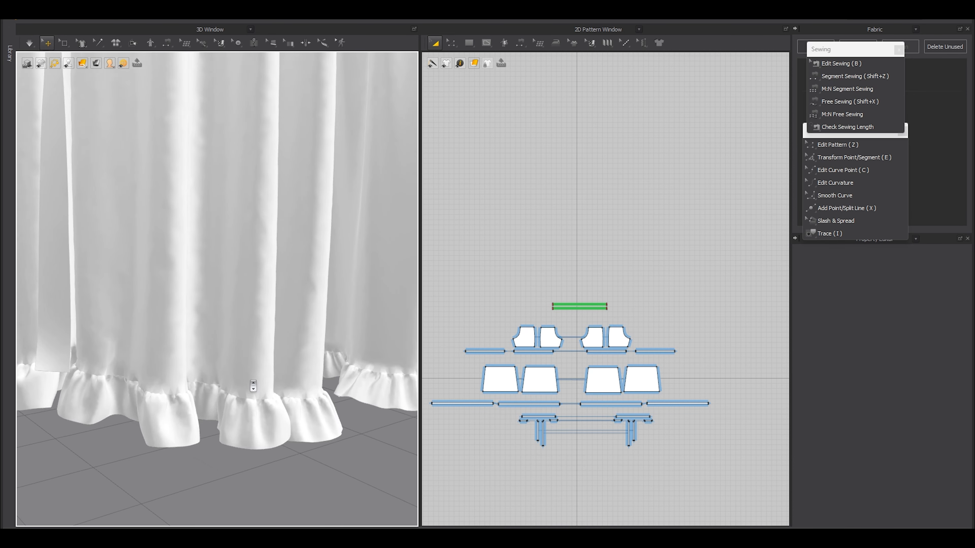
pyautogui.moveTo(252, 386); pyautogui.dragTo(235, 365, button='middle')
pyautogui.scroll(4, 235, 365)
pyautogui.scroll(-10, 176, 332)
pyautogui.moveTo(176, 332); pyautogui.dragTo(229, 275, button='right')
pyautogui.moveTo(233, 254); pyautogui.dragTo(240, 338, button='middle')
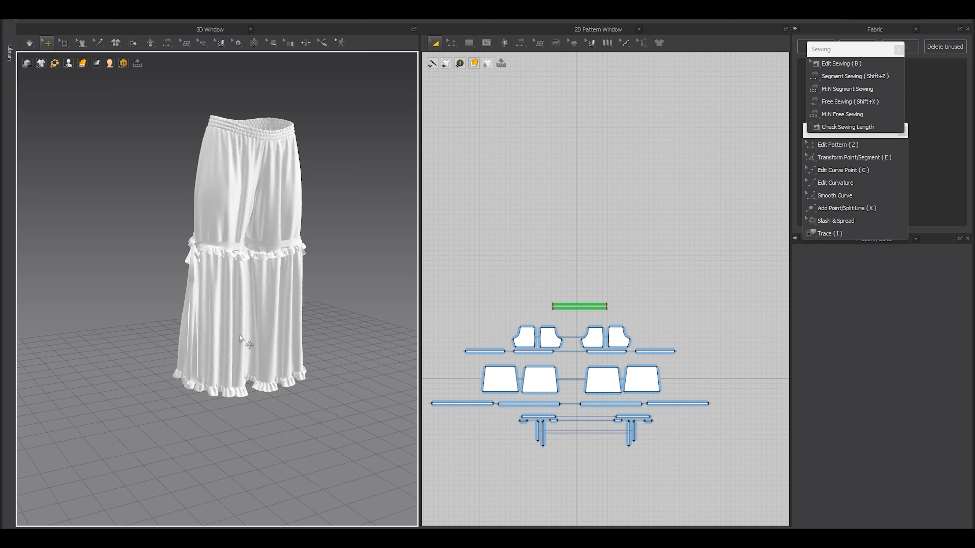
# - Check the whole pants from the front, briefly showing the avatar and hiding it again
pyautogui.press('2')
pyautogui.hotkey('shift', 'a')
pyautogui.hotkey('shift', 'a')
pyautogui.scroll(-3, 274, 303)
pyautogui.moveTo(273, 303); pyautogui.dragTo(309, 292, button='right')
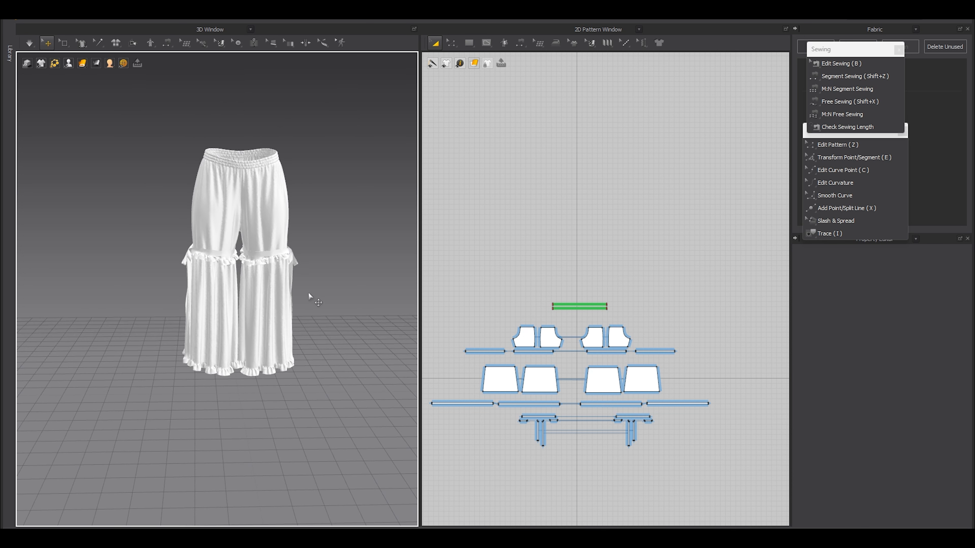